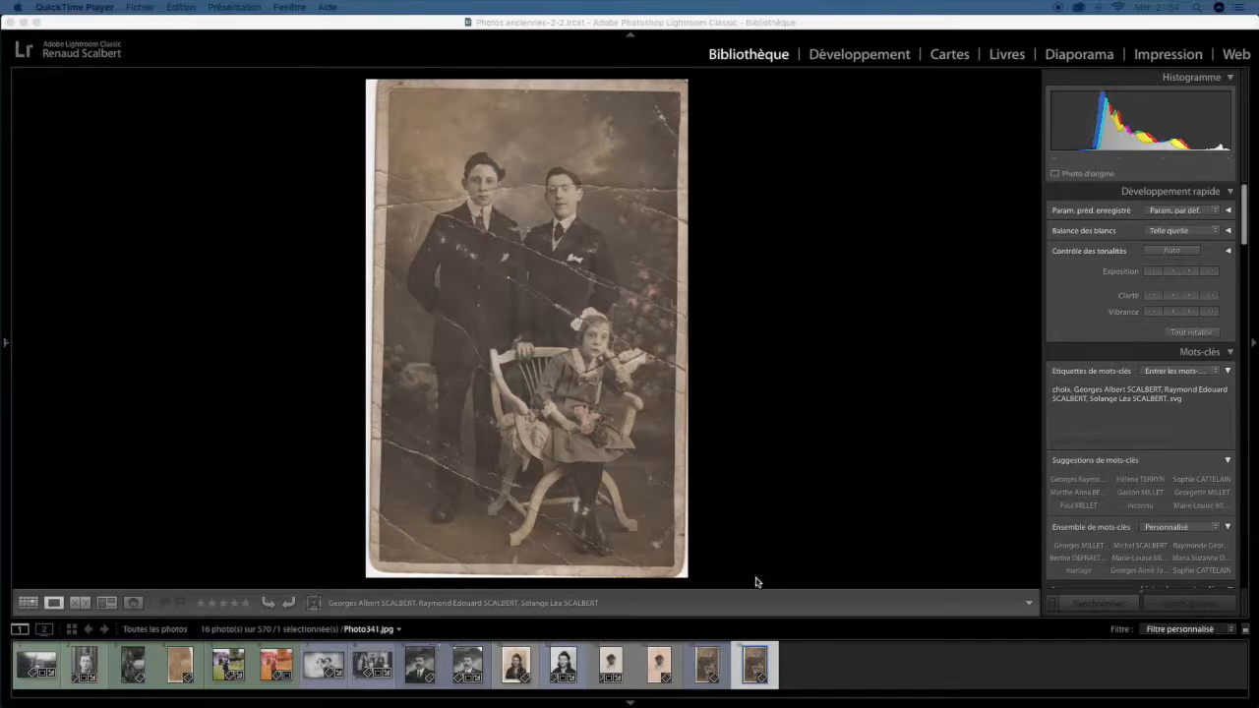
Step: Open the original file of Photo341-Modifier.jpg for editing in Adobe Photoshop 2020
{"action": "left_click", "coordinate": [707, 667]}
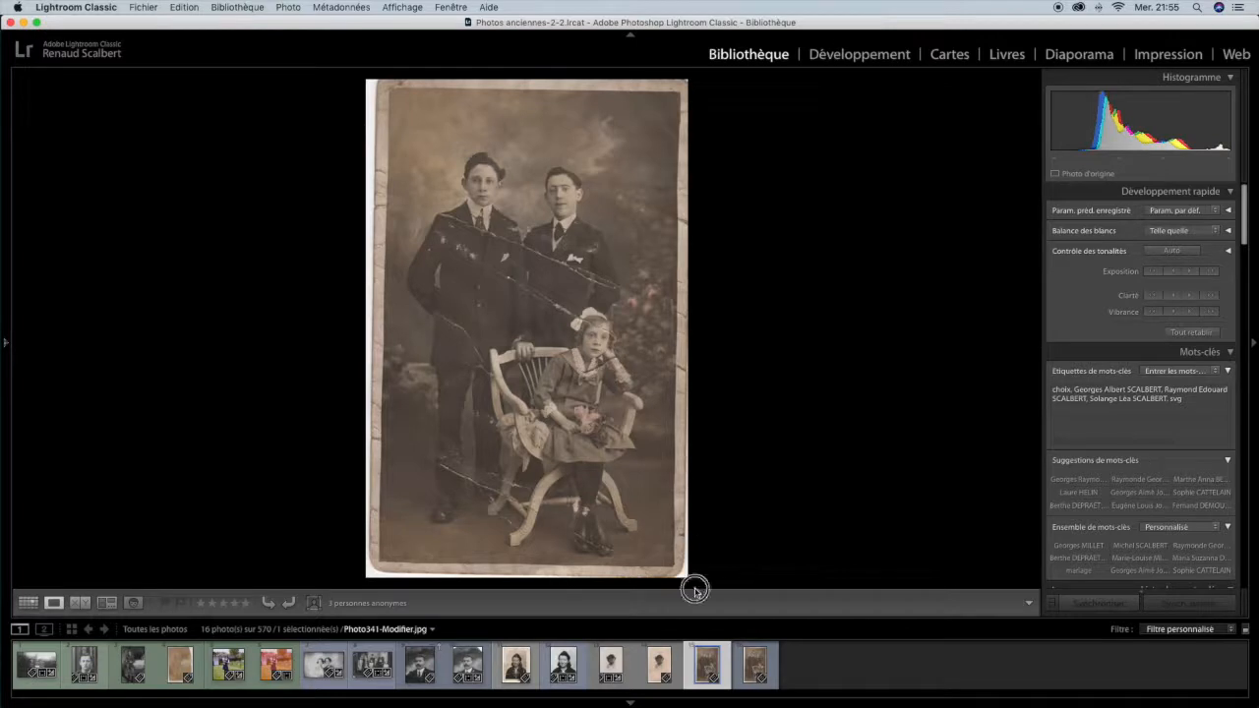
{"action": "right_click", "coordinate": [704, 661]}
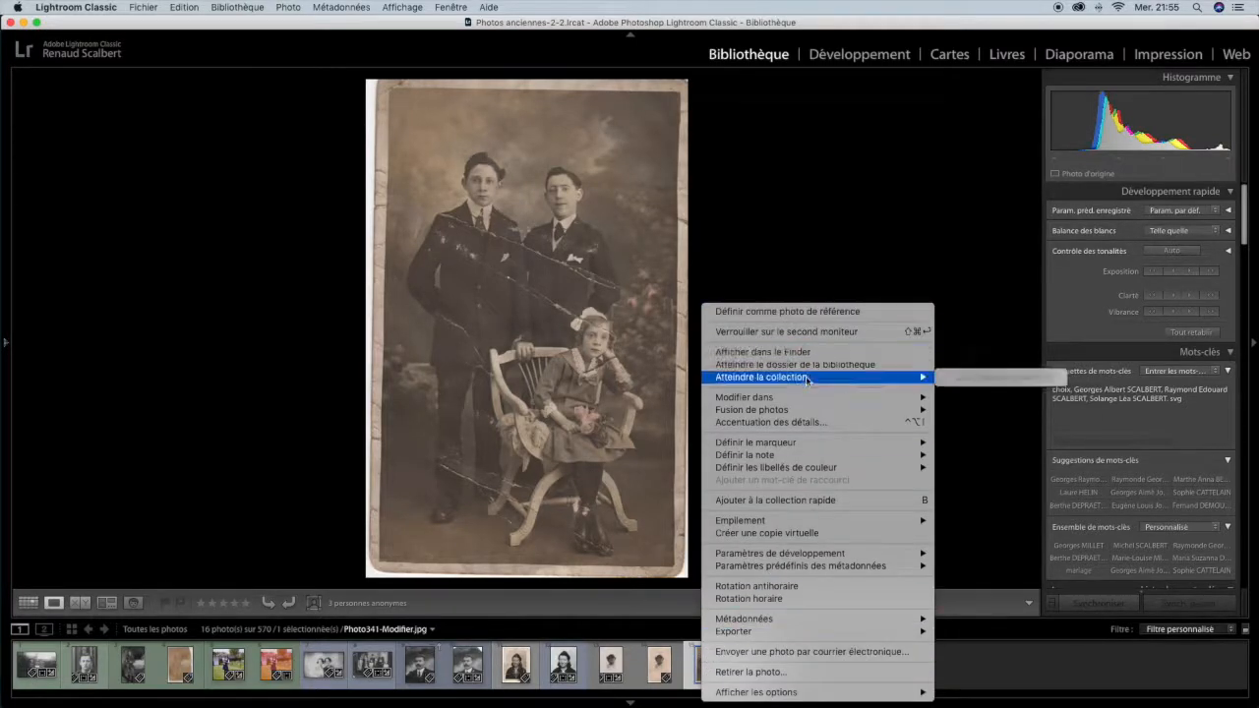
{"action": "mouse_move", "coordinate": [803, 397]}
{"action": "left_click", "coordinate": [964, 398]}
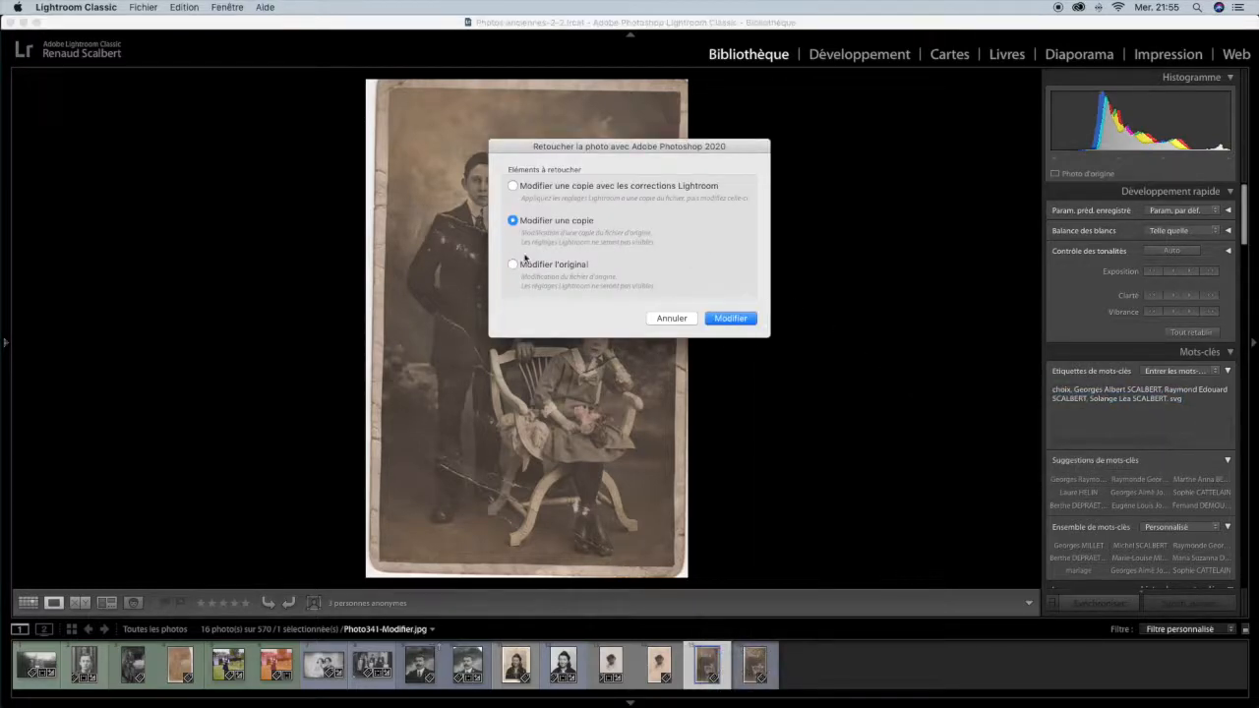
{"action": "left_click", "coordinate": [568, 264]}
{"action": "left_click", "coordinate": [733, 319]}
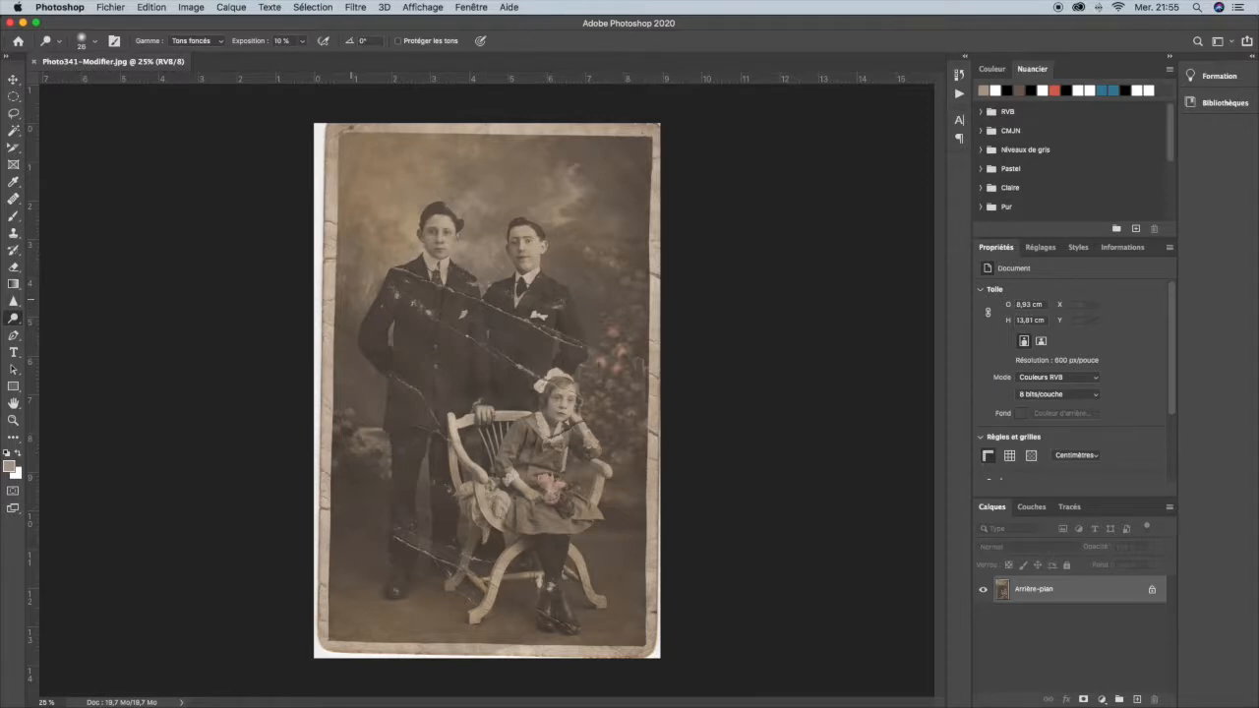
Step: Examine the cracks, scratches and white specks across the two men's suits at 200% magnification
{"action": "key", "text": "super+plus"}
{"action": "key", "text": "super+plus"}
{"action": "key", "text": "super+plus"}
{"action": "key", "text": "super+plus"}
{"action": "key", "text": "super+plus"}
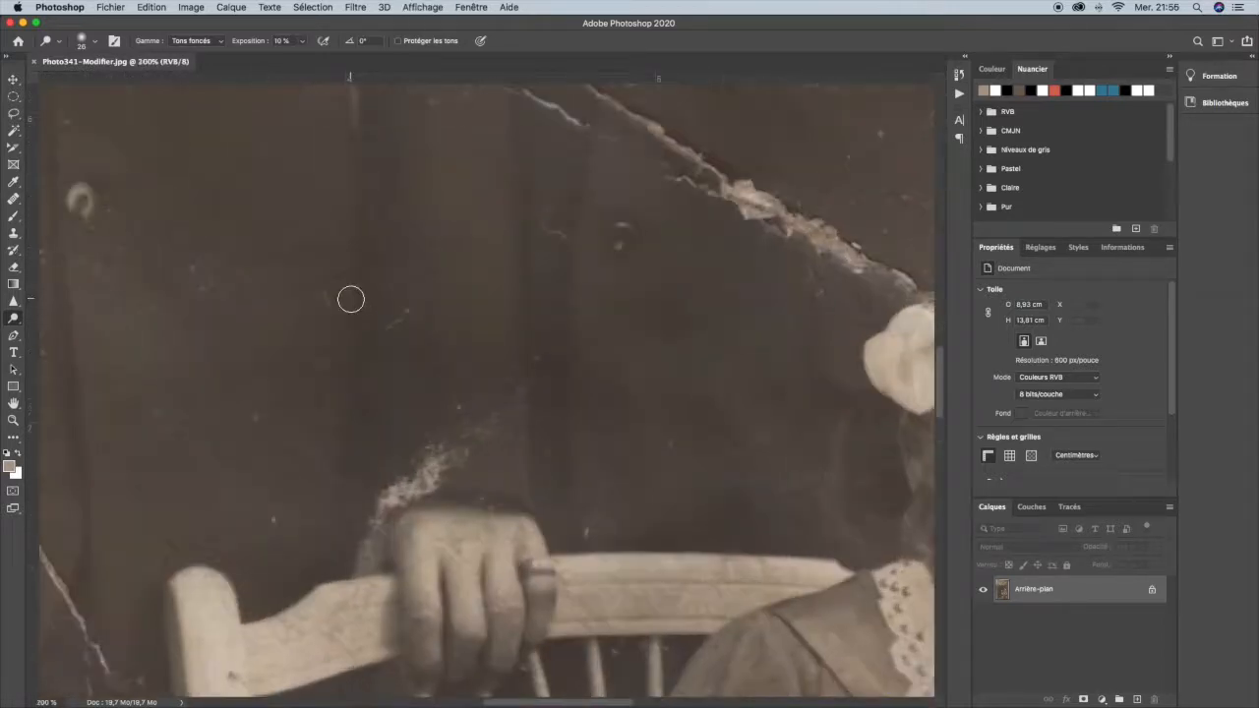
{"action": "left_click_drag", "start_coordinate": [342, 263], "coordinate": [272, 439]}
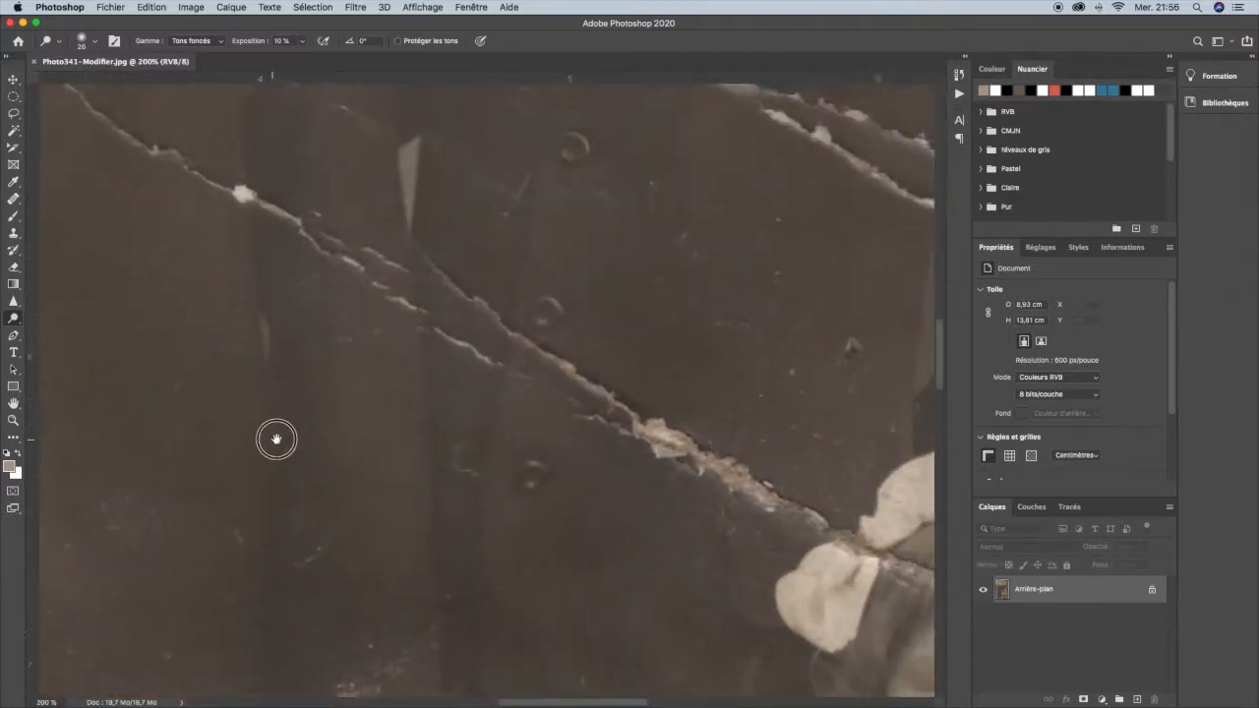
{"action": "left_click_drag", "start_coordinate": [168, 306], "coordinate": [456, 611]}
{"action": "mouse_move", "coordinate": [259, 386]}
{"action": "left_mouse_down"}
{"action": "mouse_move", "coordinate": [378, 469]}
{"action": "mouse_move", "coordinate": [454, 489]}
{"action": "left_mouse_up"}
{"action": "mouse_move", "coordinate": [427, 319]}
{"action": "left_mouse_down"}
{"action": "mouse_move", "coordinate": [380, 427]}
{"action": "mouse_move", "coordinate": [424, 426]}
{"action": "mouse_move", "coordinate": [236, 521]}
{"action": "left_mouse_up"}
{"action": "mouse_move", "coordinate": [394, 343]}
{"action": "left_mouse_down"}
{"action": "mouse_move", "coordinate": [318, 528]}
{"action": "mouse_move", "coordinate": [143, 309]}
{"action": "mouse_move", "coordinate": [353, 275]}
{"action": "left_mouse_up"}
{"action": "mouse_move", "coordinate": [523, 403]}
{"action": "left_mouse_down"}
{"action": "mouse_move", "coordinate": [321, 360]}
{"action": "mouse_move", "coordinate": [92, 348]}
{"action": "mouse_move", "coordinate": [47, 309]}
{"action": "mouse_move", "coordinate": [416, 292]}
{"action": "mouse_move", "coordinate": [464, 309]}
{"action": "mouse_move", "coordinate": [564, 421]}
{"action": "left_mouse_up"}
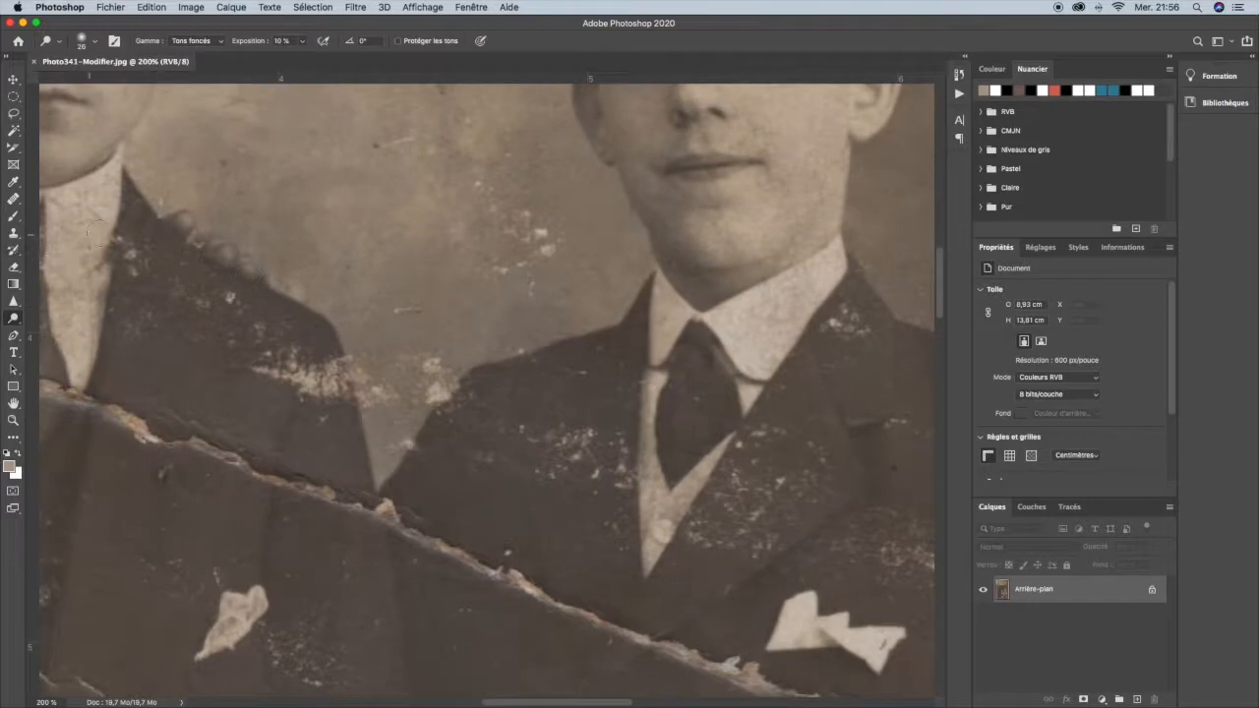
Step: Heal the scratches and pale spots in the backdrop between the two men with the Healing Brush (Outil Correcteur)
{"action": "left_click", "coordinate": [15, 198]}
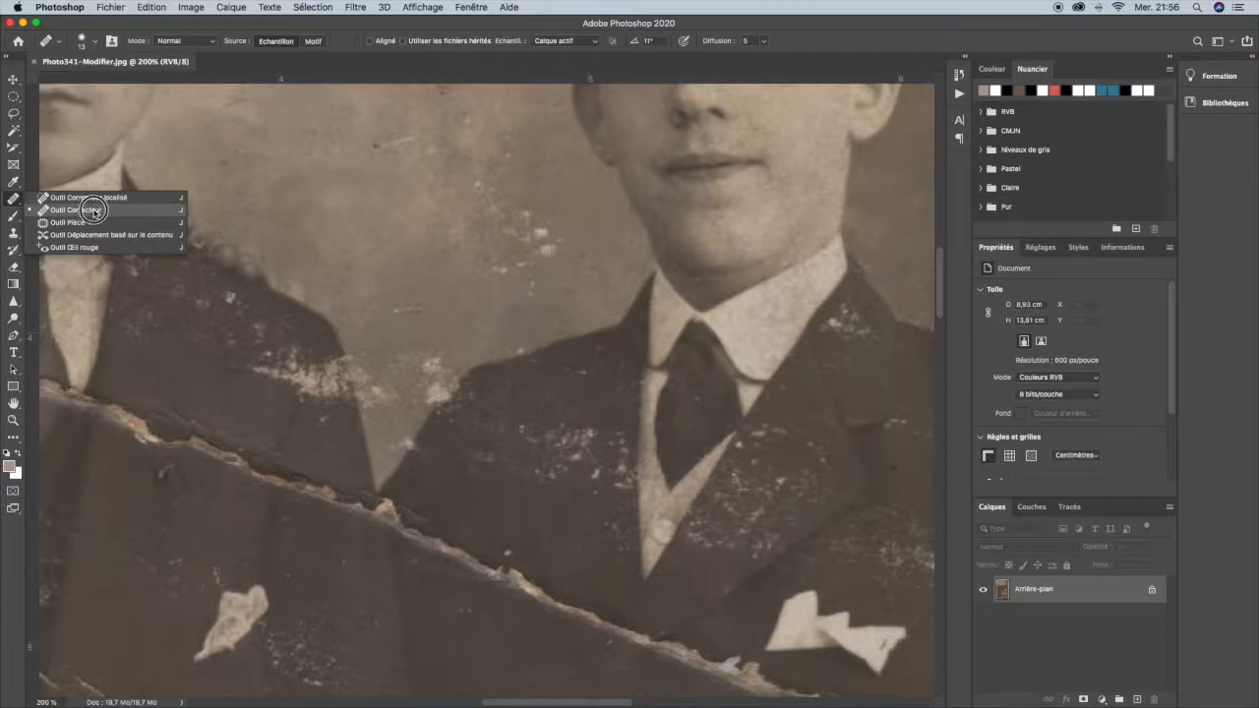
{"action": "left_click", "coordinate": [90, 211]}
{"action": "left_click_drag", "start_coordinate": [436, 261], "coordinate": [422, 354]}
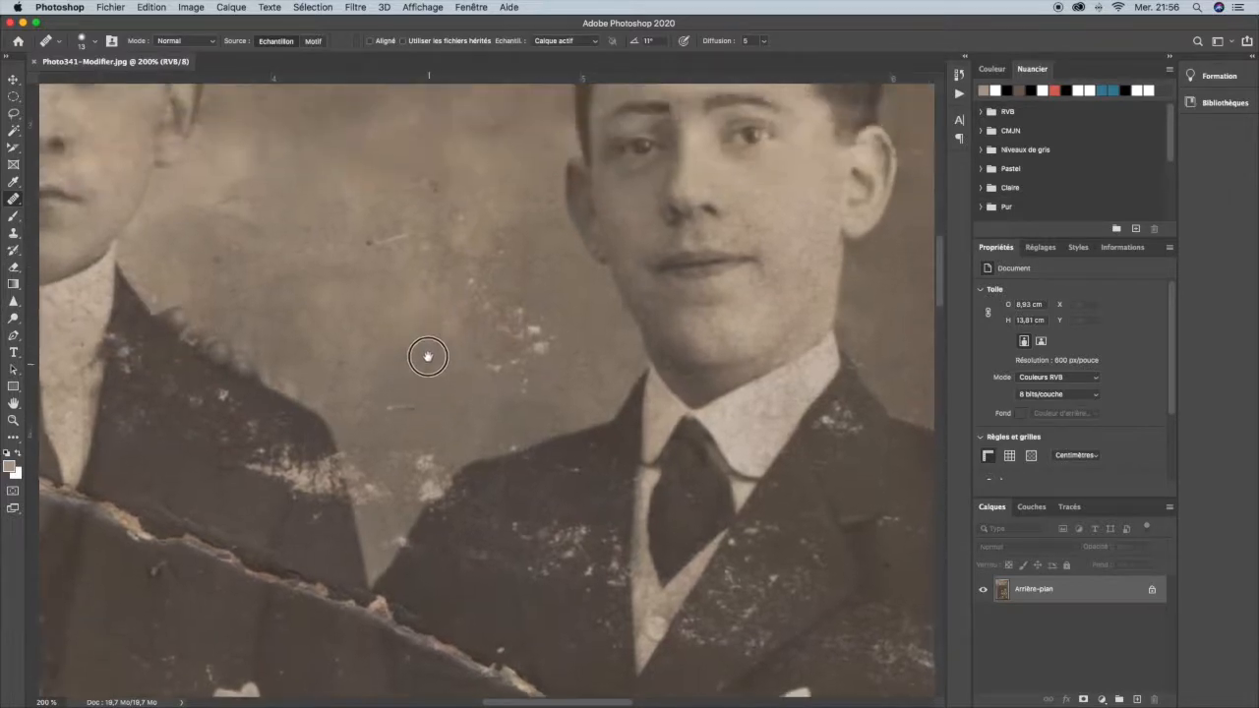
{"action": "left_click", "coordinate": [365, 208], "text": "alt"}
{"action": "left_click_drag", "start_coordinate": [382, 242], "coordinate": [412, 235]}
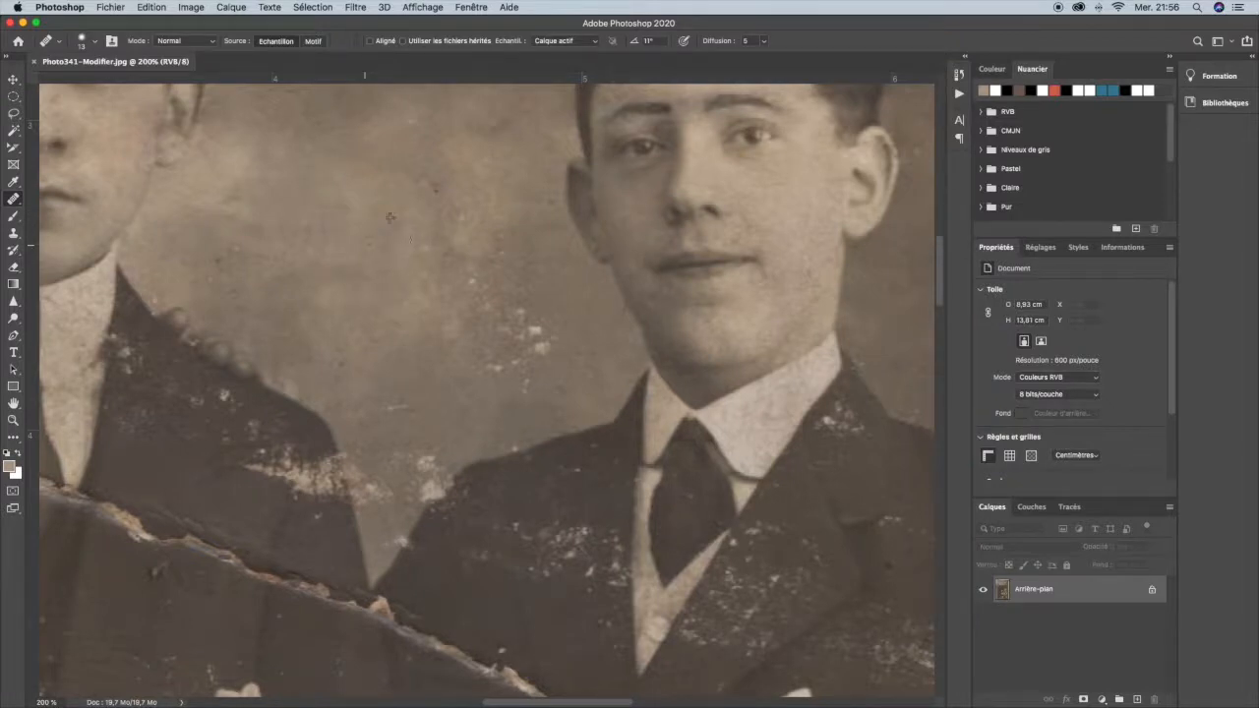
{"action": "left_click_drag", "start_coordinate": [430, 257], "coordinate": [435, 252]}
{"action": "mouse_move", "coordinate": [480, 290]}
{"action": "left_mouse_down"}
{"action": "mouse_move", "coordinate": [466, 284]}
{"action": "mouse_move", "coordinate": [482, 274]}
{"action": "left_mouse_up"}
{"action": "mouse_move", "coordinate": [434, 193]}
{"action": "left_mouse_down"}
{"action": "mouse_move", "coordinate": [455, 225]}
{"action": "mouse_move", "coordinate": [469, 218]}
{"action": "mouse_move", "coordinate": [389, 239]}
{"action": "mouse_move", "coordinate": [423, 239]}
{"action": "left_mouse_up"}
{"action": "mouse_move", "coordinate": [511, 308]}
{"action": "left_mouse_down"}
{"action": "mouse_move", "coordinate": [516, 336]}
{"action": "mouse_move", "coordinate": [541, 329]}
{"action": "mouse_move", "coordinate": [523, 348]}
{"action": "mouse_move", "coordinate": [545, 346]}
{"action": "mouse_move", "coordinate": [526, 363]}
{"action": "mouse_move", "coordinate": [492, 362]}
{"action": "mouse_move", "coordinate": [525, 388]}
{"action": "mouse_move", "coordinate": [558, 354]}
{"action": "mouse_move", "coordinate": [559, 332]}
{"action": "mouse_move", "coordinate": [502, 318]}
{"action": "mouse_move", "coordinate": [511, 249]}
{"action": "mouse_move", "coordinate": [481, 283]}
{"action": "mouse_move", "coordinate": [506, 256]}
{"action": "mouse_move", "coordinate": [481, 262]}
{"action": "left_mouse_up"}
{"action": "left_click_drag", "start_coordinate": [388, 406], "coordinate": [430, 403]}
{"action": "left_click", "coordinate": [348, 361]}
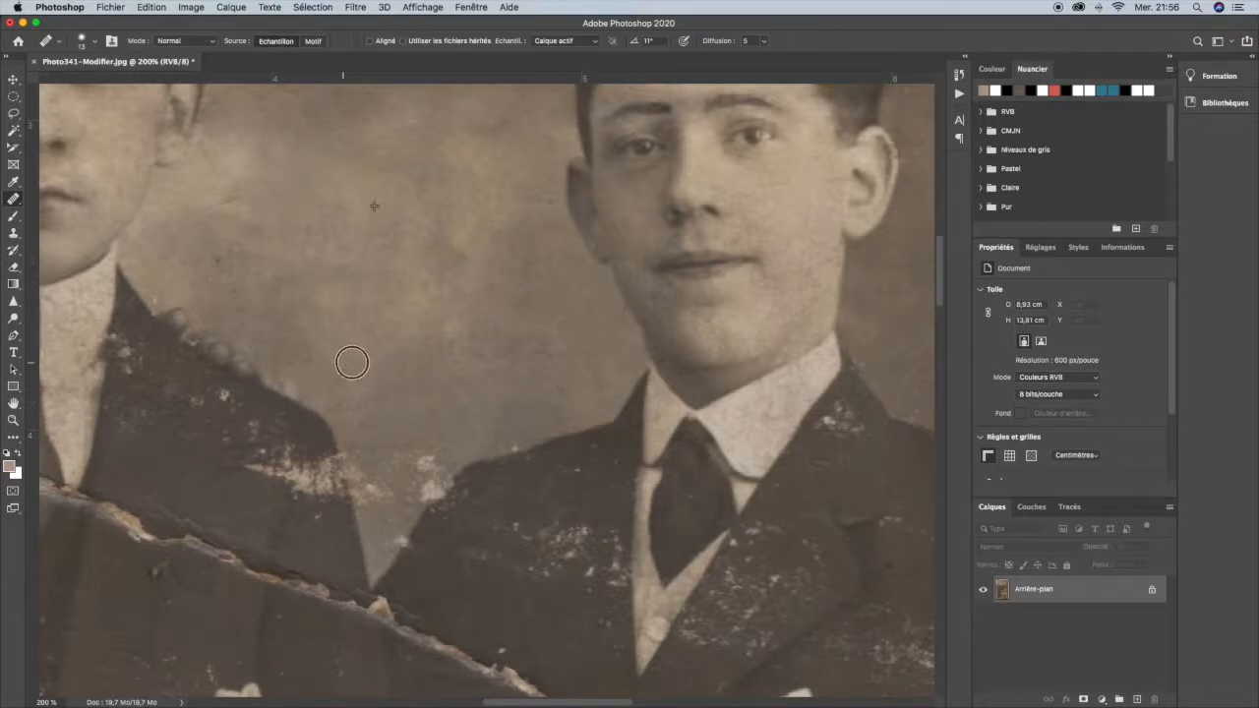
Step: Heal the small spots in the backdrop beside the left man's neck and above his shoulder
{"action": "left_click_drag", "start_coordinate": [215, 266], "coordinate": [230, 291]}
{"action": "left_click", "coordinate": [287, 228], "text": "alt"}
{"action": "left_click", "coordinate": [249, 248]}
{"action": "left_click_drag", "start_coordinate": [246, 200], "coordinate": [218, 225]}
{"action": "left_click", "coordinate": [274, 237]}
Step: Heal the scratches and marks in the backdrop just above the right man's hair
{"action": "key", "text": "space"}
{"action": "mouse_move", "coordinate": [507, 275]}
{"action": "left_mouse_down"}
{"action": "mouse_move", "coordinate": [389, 516]}
{"action": "mouse_move", "coordinate": [416, 501]}
{"action": "mouse_move", "coordinate": [478, 500]}
{"action": "mouse_move", "coordinate": [337, 525]}
{"action": "mouse_move", "coordinate": [382, 560]}
{"action": "left_mouse_up"}
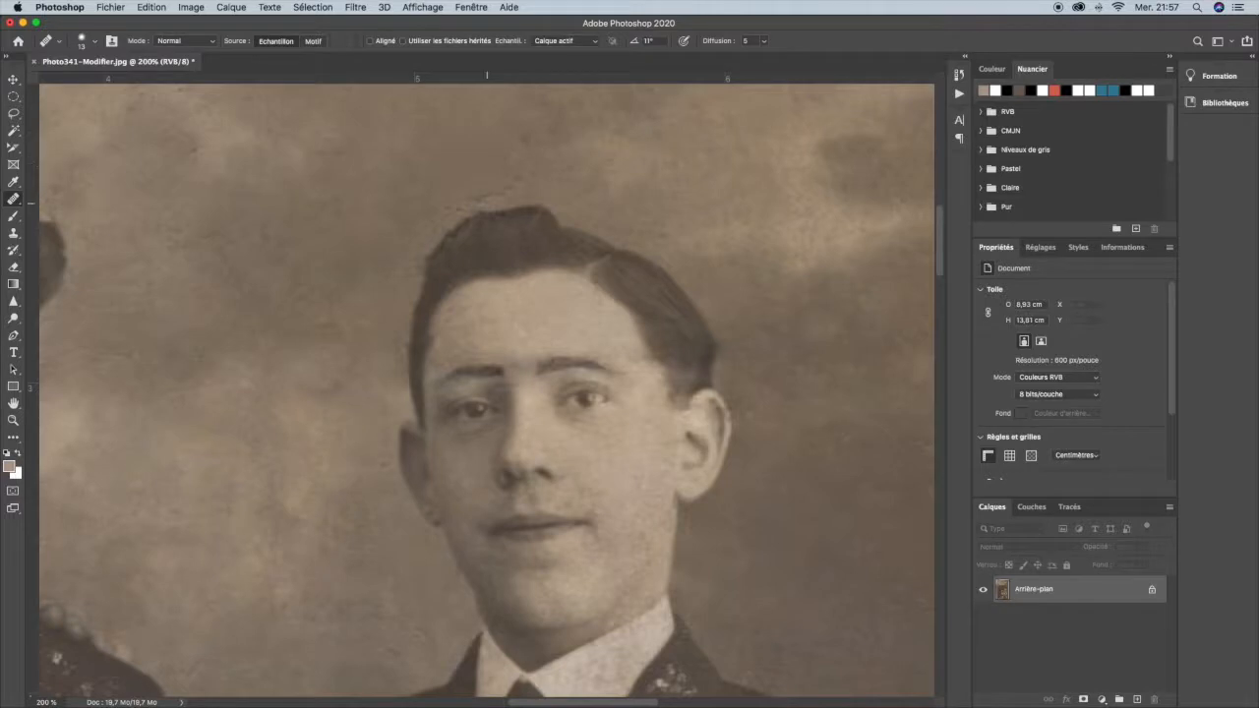
{"action": "left_click_drag", "start_coordinate": [525, 175], "coordinate": [486, 187]}
{"action": "left_click", "coordinate": [520, 144]}
{"action": "left_click_drag", "start_coordinate": [652, 236], "coordinate": [580, 219]}
{"action": "left_click", "coordinate": [349, 213], "text": "alt"}
{"action": "left_click_drag", "start_coordinate": [446, 209], "coordinate": [490, 187]}
Step: Heal the blemish in the backdrop between the two men's heads, using a nearby clean sample
{"action": "left_click_drag", "start_coordinate": [351, 267], "coordinate": [596, 278]}
{"action": "left_click", "coordinate": [498, 400], "text": "alt"}
{"action": "left_click_drag", "start_coordinate": [623, 476], "coordinate": [621, 472]}
{"action": "left_click_drag", "start_coordinate": [545, 303], "coordinate": [604, 477]}
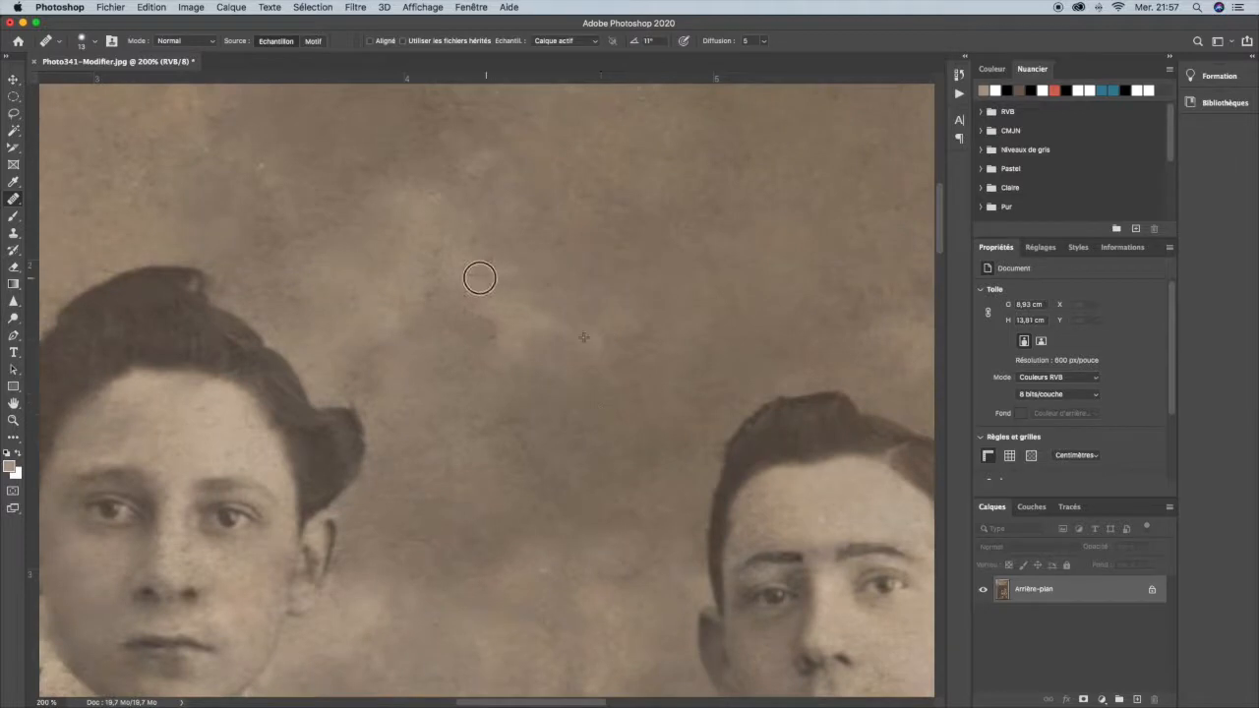
Step: Heal the pale damage in the V-shaped piece of backdrop between the two men's shoulders, sampling clean backdrop nearby
{"action": "left_click_drag", "start_coordinate": [524, 419], "coordinate": [610, 196]}
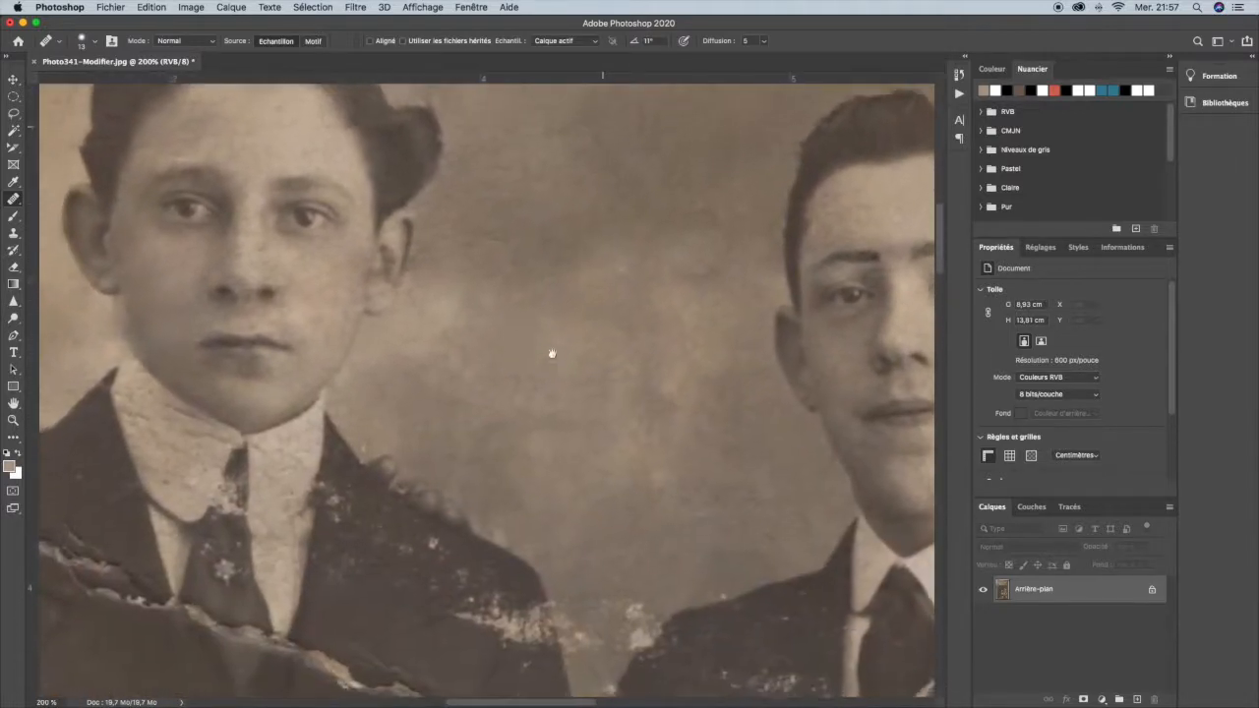
{"action": "left_click_drag", "start_coordinate": [545, 413], "coordinate": [509, 274]}
{"action": "left_click_drag", "start_coordinate": [571, 386], "coordinate": [524, 304]}
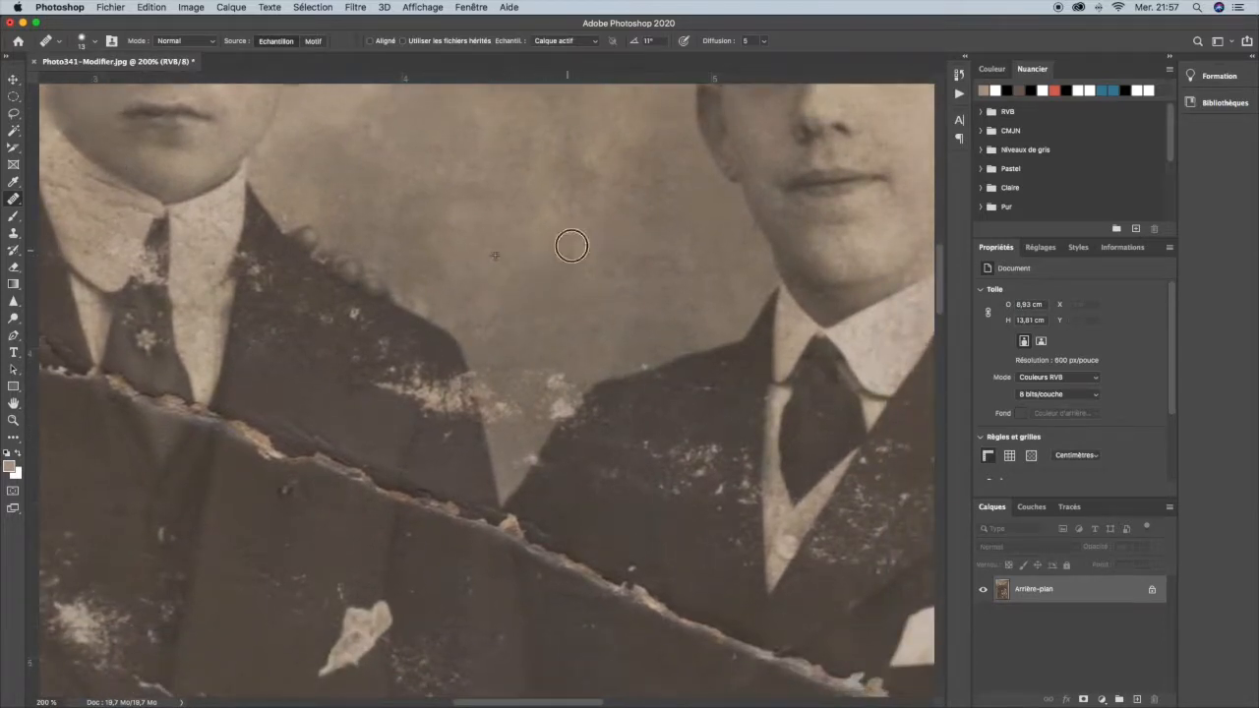
{"action": "left_click", "coordinate": [548, 316], "text": "alt"}
{"action": "mouse_move", "coordinate": [554, 366]}
{"action": "left_mouse_down"}
{"action": "mouse_move", "coordinate": [520, 368]}
{"action": "mouse_move", "coordinate": [567, 371]}
{"action": "mouse_move", "coordinate": [531, 405]}
{"action": "mouse_move", "coordinate": [501, 400]}
{"action": "mouse_move", "coordinate": [510, 409]}
{"action": "left_mouse_up"}
{"action": "left_click", "coordinate": [549, 299], "text": "alt"}
{"action": "mouse_move", "coordinate": [537, 401]}
{"action": "left_mouse_down"}
{"action": "mouse_move", "coordinate": [569, 389]}
{"action": "mouse_move", "coordinate": [516, 442]}
{"action": "mouse_move", "coordinate": [491, 391]}
{"action": "mouse_move", "coordinate": [495, 365]}
{"action": "mouse_move", "coordinate": [507, 374]}
{"action": "left_mouse_up"}
{"action": "left_click_drag", "start_coordinate": [548, 387], "coordinate": [509, 304]}
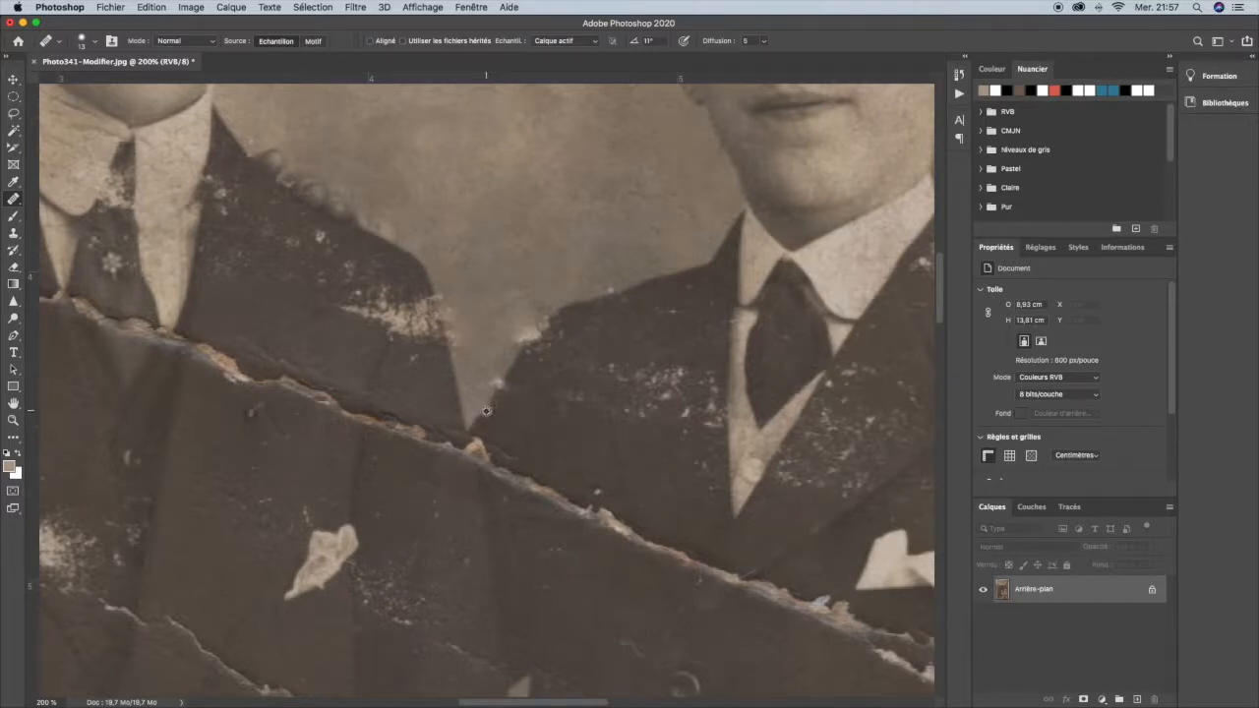
{"action": "mouse_move", "coordinate": [501, 389]}
{"action": "left_mouse_down"}
{"action": "mouse_move", "coordinate": [486, 382]}
{"action": "mouse_move", "coordinate": [501, 365]}
{"action": "left_mouse_up"}
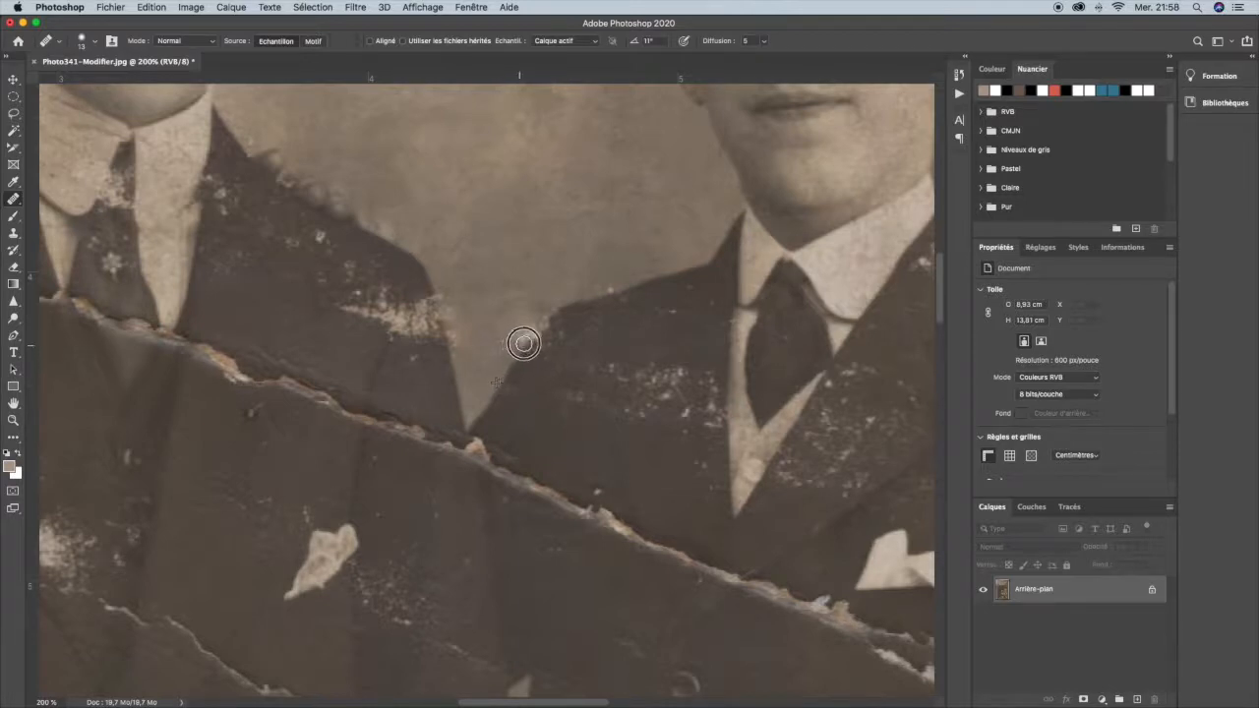
{"action": "left_click_drag", "start_coordinate": [529, 340], "coordinate": [520, 318]}
Step: Try to heal the worn edge of the right man's shoulder with a jacket sample, and undo the stroke
{"action": "mouse_move", "coordinate": [629, 314]}
{"action": "left_mouse_down"}
{"action": "mouse_move", "coordinate": [592, 369]}
{"action": "mouse_move", "coordinate": [459, 478]}
{"action": "left_mouse_up"}
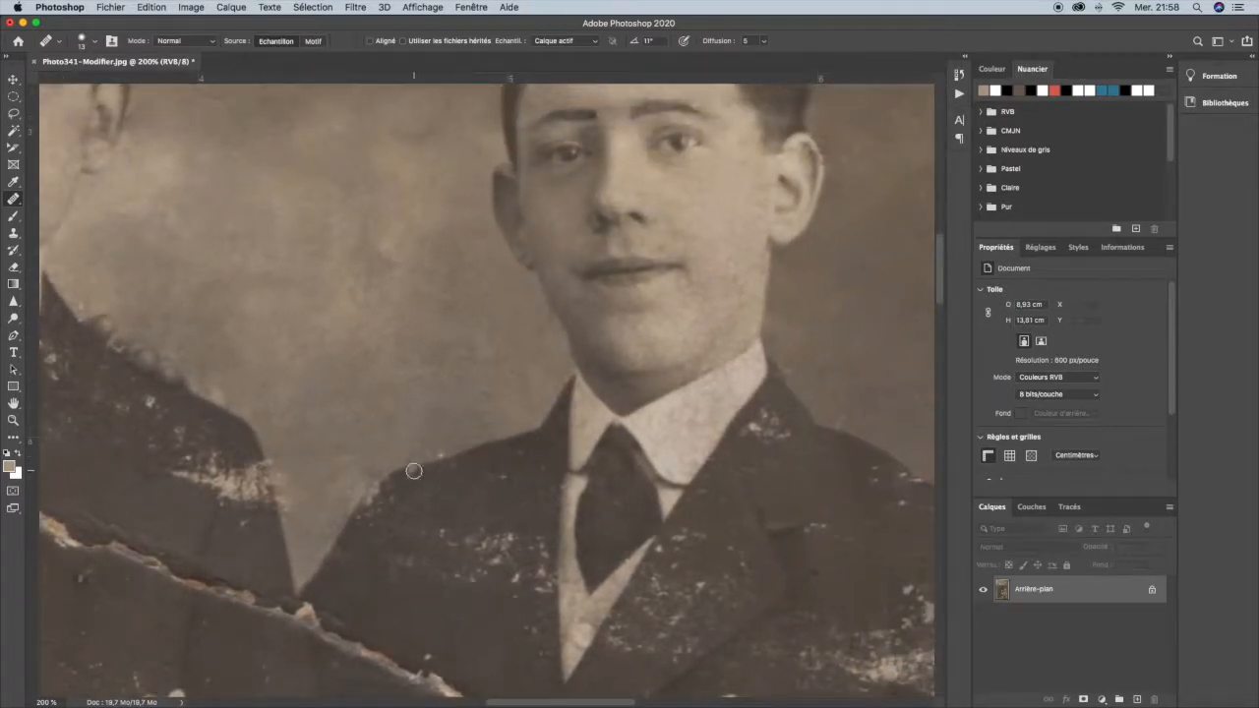
{"action": "scroll", "coordinate": [414, 471], "scroll_direction": "down", "scroll_amount": 5}
{"action": "scroll", "coordinate": [414, 471], "scroll_direction": "left", "scroll_amount": 5}
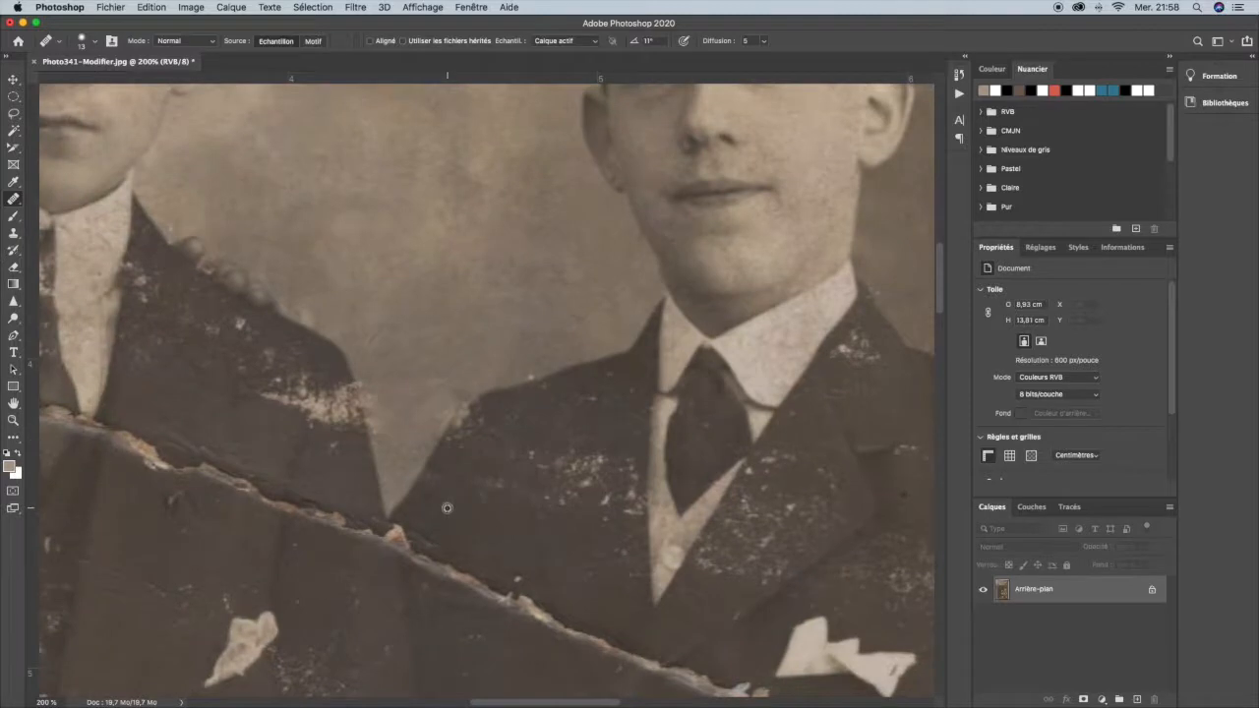
{"action": "left_click", "coordinate": [454, 510], "text": "alt"}
{"action": "mouse_move", "coordinate": [480, 433]}
{"action": "left_mouse_down"}
{"action": "mouse_move", "coordinate": [489, 421]}
{"action": "mouse_move", "coordinate": [458, 424]}
{"action": "mouse_move", "coordinate": [478, 413]}
{"action": "left_mouse_up"}
{"action": "key", "text": "super+z"}
Step: Heal the white specks on the chest of the right man's jacket, on the side nearest the other man
{"action": "left_click", "coordinate": [559, 419], "text": "alt"}
{"action": "left_click_drag", "start_coordinate": [534, 459], "coordinate": [561, 452]}
{"action": "mouse_move", "coordinate": [556, 493]}
{"action": "left_mouse_down"}
{"action": "mouse_move", "coordinate": [584, 457]}
{"action": "mouse_move", "coordinate": [560, 455]}
{"action": "mouse_move", "coordinate": [552, 503]}
{"action": "mouse_move", "coordinate": [528, 509]}
{"action": "mouse_move", "coordinate": [528, 449]}
{"action": "left_mouse_up"}
{"action": "left_click", "coordinate": [565, 531], "text": "alt"}
{"action": "left_click", "coordinate": [482, 535], "text": "alt"}
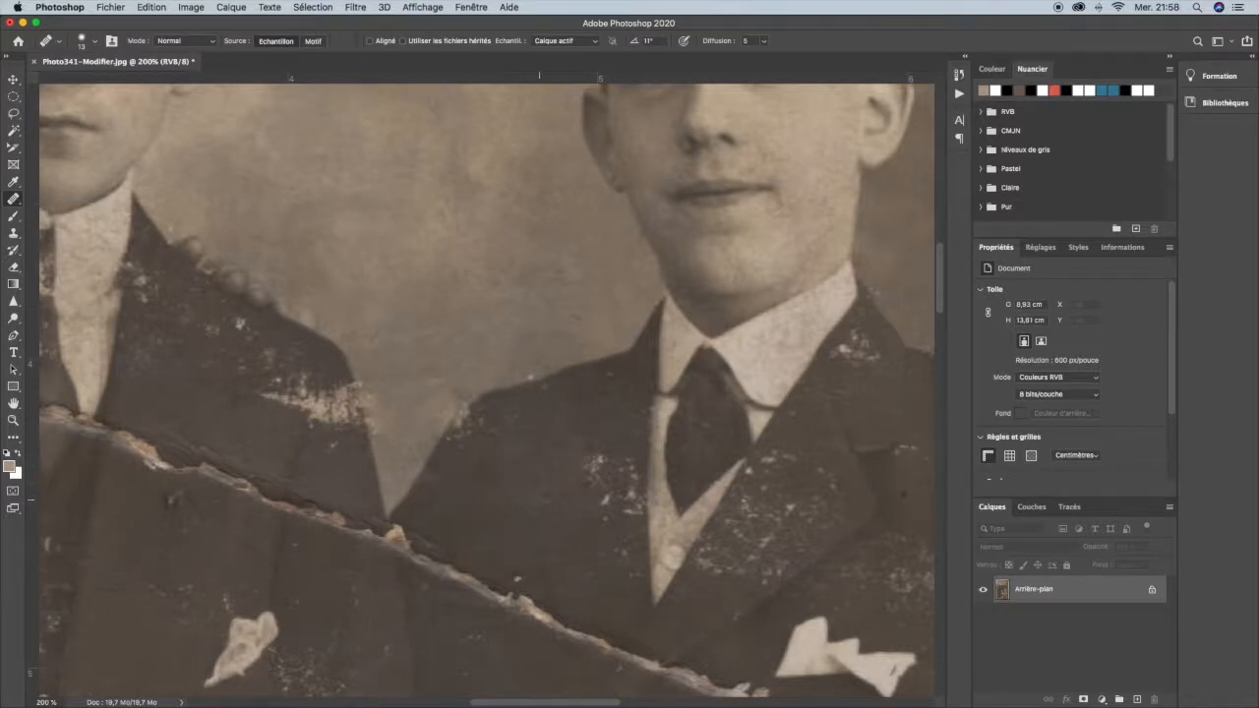
Step: Rebuild the worn edge of the right man's shoulder with the Clone Stamp, sampling the dark jacket fabric
{"action": "left_click", "coordinate": [15, 234]}
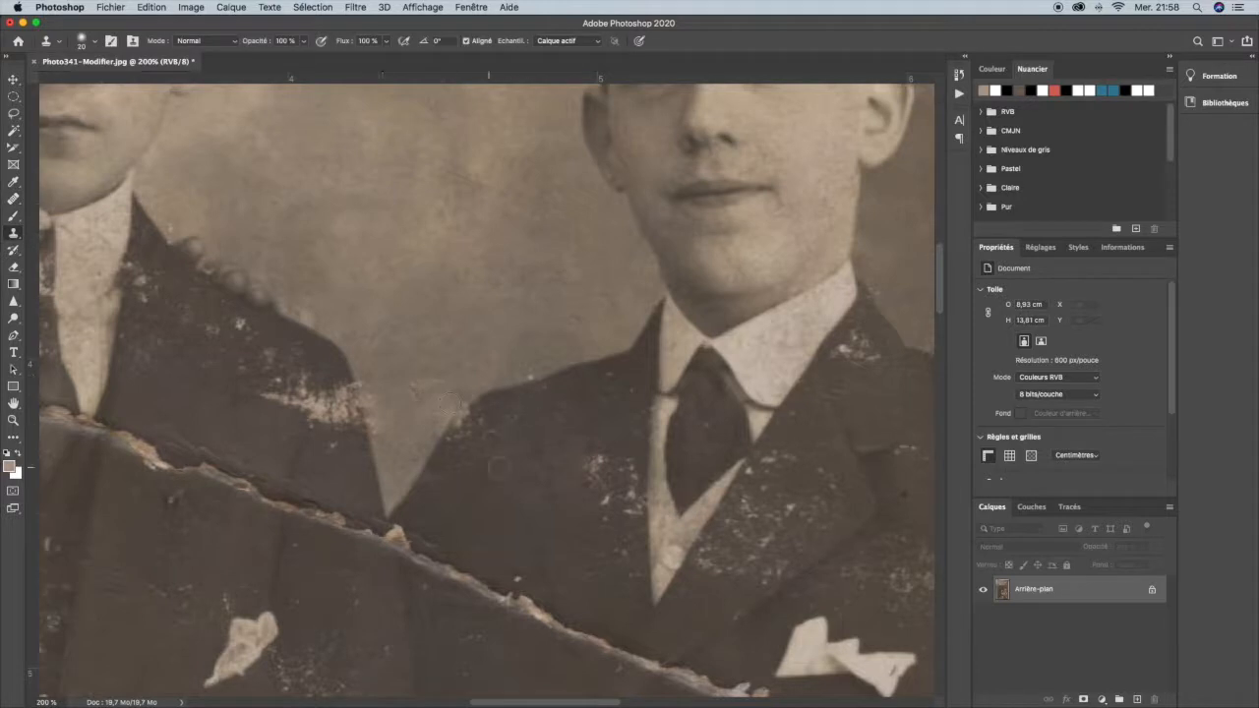
{"action": "left_click", "coordinate": [472, 503], "text": "alt"}
{"action": "mouse_move", "coordinate": [455, 443]}
{"action": "left_mouse_down"}
{"action": "mouse_move", "coordinate": [472, 411]}
{"action": "mouse_move", "coordinate": [462, 450]}
{"action": "left_mouse_up"}
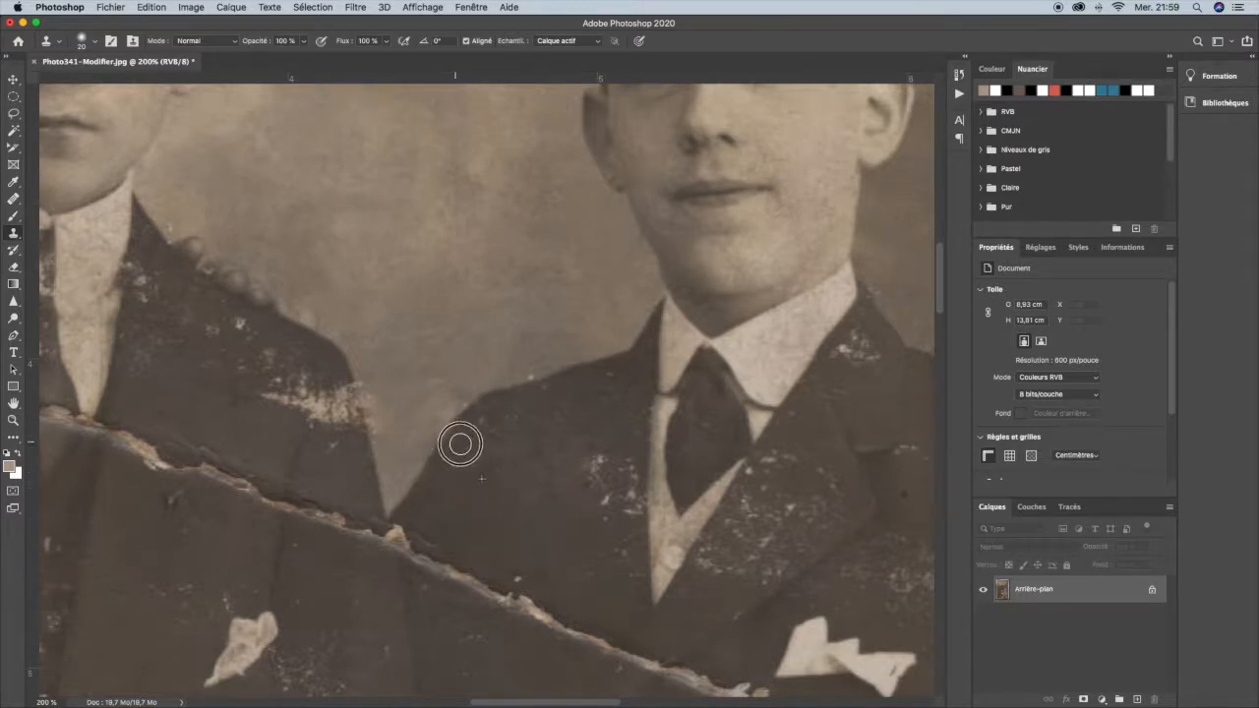
{"action": "left_click", "coordinate": [807, 304]}
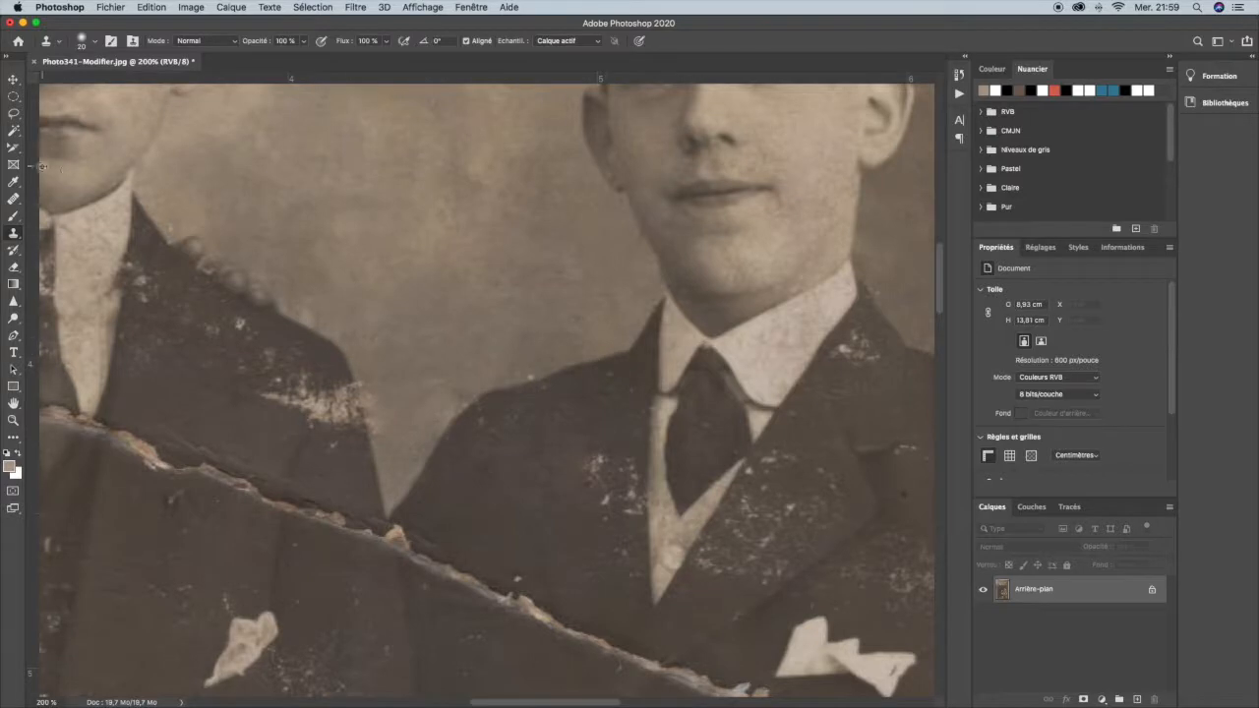
Step: Lasso the backdrop along the right man's shoulder edge, heal the damage inside that selection, and deselect
{"action": "left_click", "coordinate": [14, 98]}
{"action": "left_click", "coordinate": [12, 116]}
{"action": "right_click", "coordinate": [13, 116]}
{"action": "left_click", "coordinate": [43, 116]}
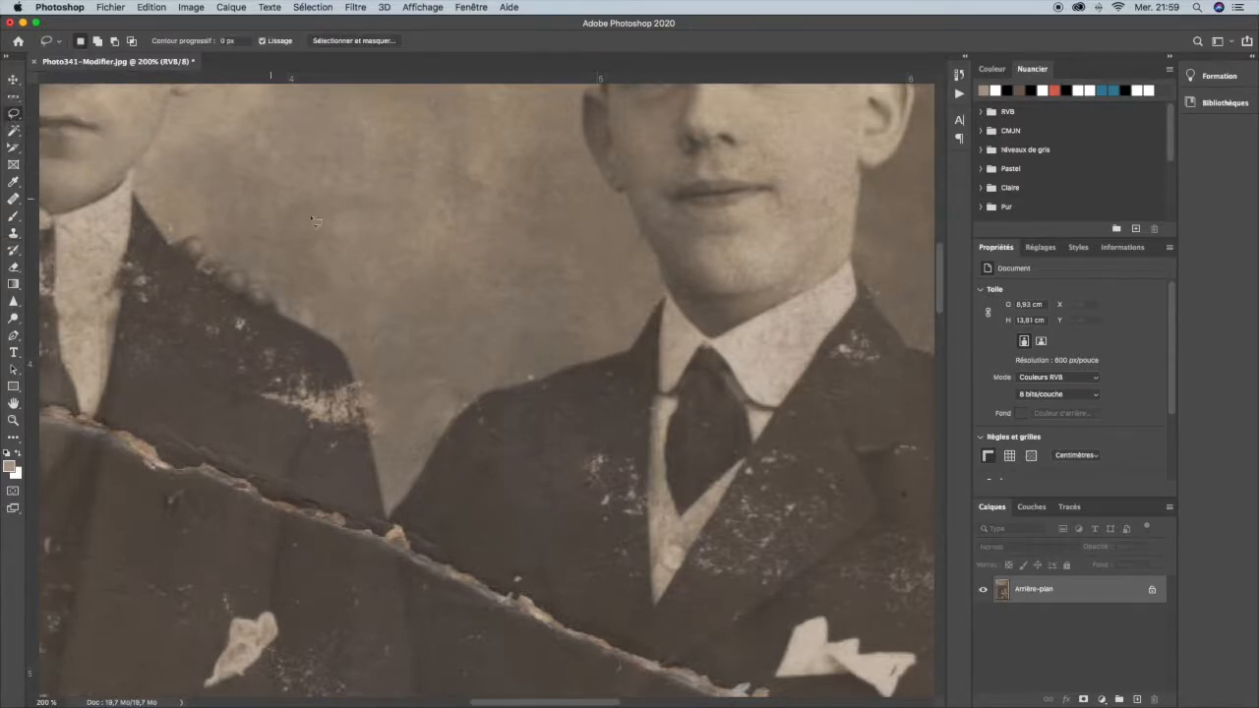
{"action": "left_click_drag", "start_coordinate": [500, 388], "coordinate": [434, 439]}
{"action": "key", "text": "super+d"}
{"action": "mouse_move", "coordinate": [500, 391]}
{"action": "left_mouse_down"}
{"action": "mouse_move", "coordinate": [432, 438]}
{"action": "mouse_move", "coordinate": [406, 436]}
{"action": "mouse_move", "coordinate": [410, 397]}
{"action": "mouse_move", "coordinate": [465, 368]}
{"action": "mouse_move", "coordinate": [507, 380]}
{"action": "left_mouse_up"}
{"action": "left_click", "coordinate": [12, 199]}
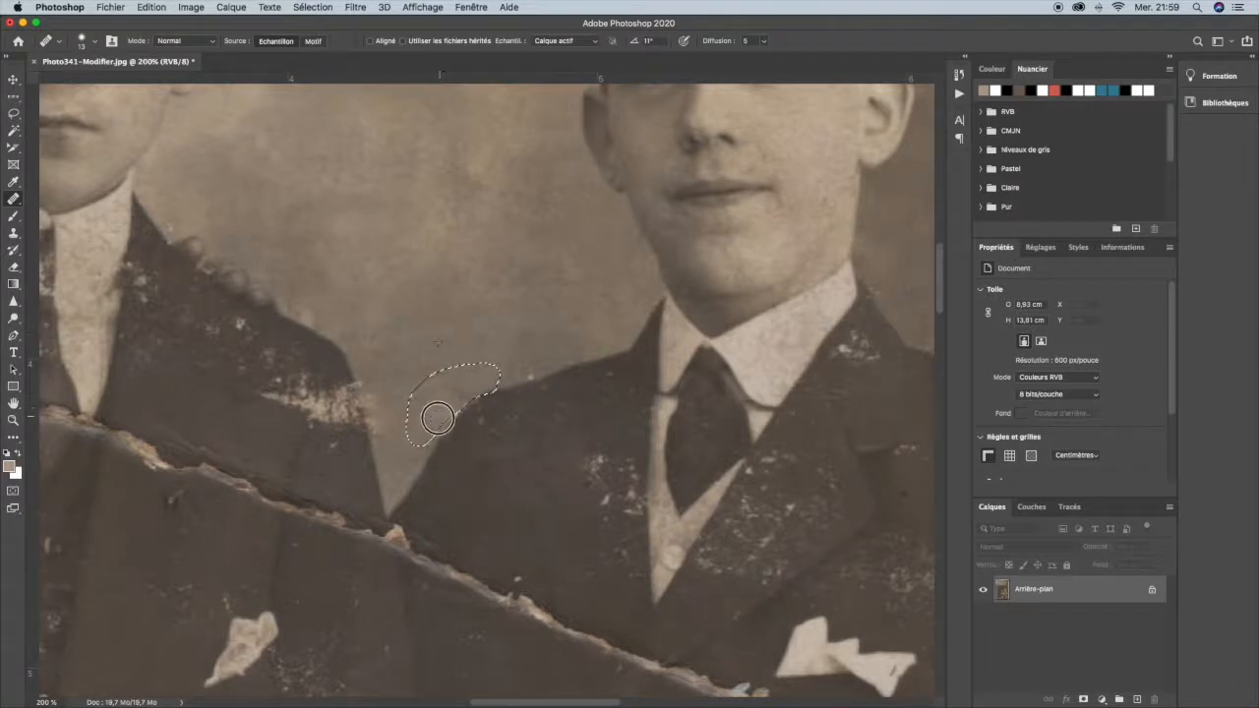
{"action": "key", "text": "super+d"}
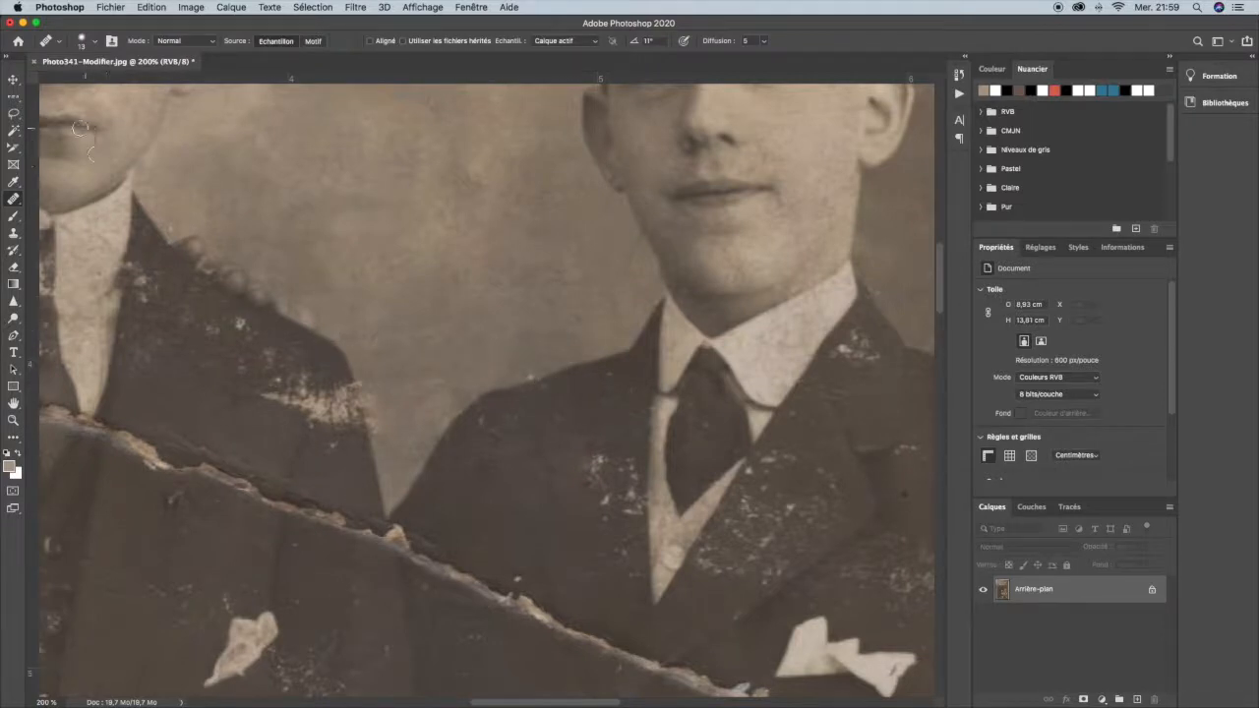
Step: Heal the flaws along the top of the right man's shoulder and the white specks beside his shirt opening
{"action": "left_click", "coordinate": [559, 372]}
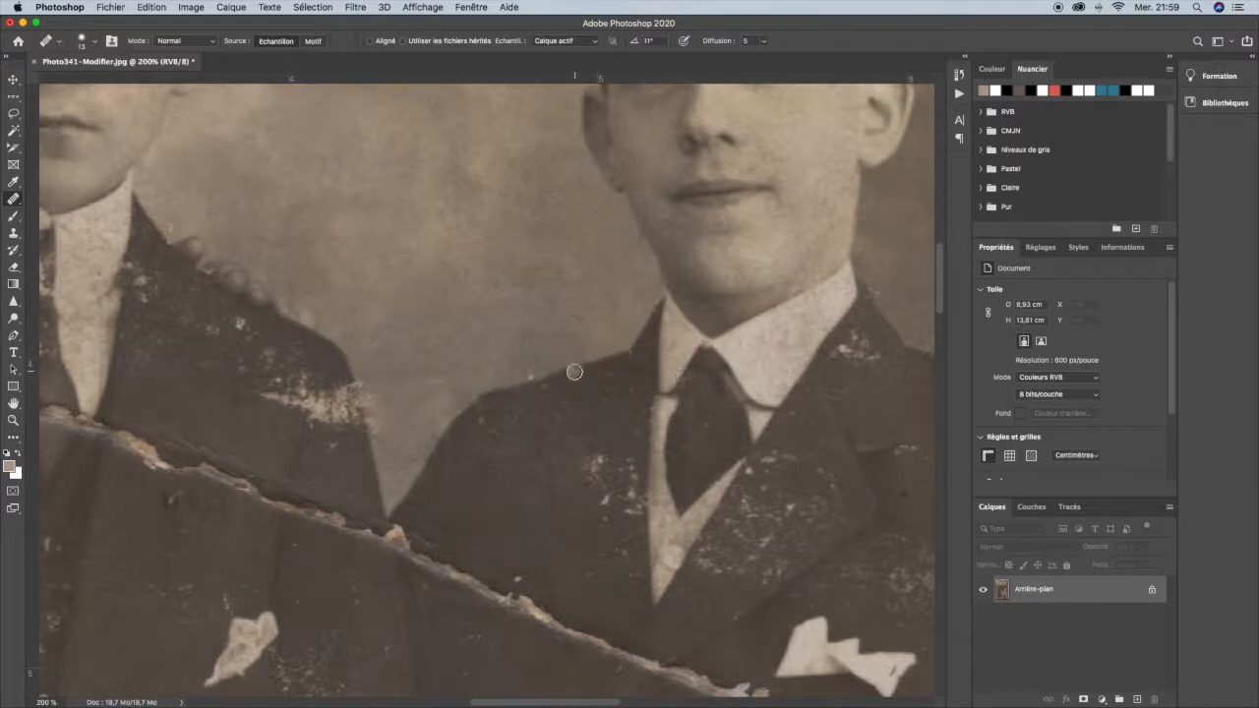
{"action": "left_click", "coordinate": [516, 386], "text": "alt"}
{"action": "left_click", "coordinate": [569, 511], "text": "alt"}
{"action": "mouse_move", "coordinate": [590, 483]}
{"action": "left_mouse_down"}
{"action": "mouse_move", "coordinate": [634, 407]}
{"action": "mouse_move", "coordinate": [565, 514]}
{"action": "mouse_move", "coordinate": [596, 466]}
{"action": "mouse_move", "coordinate": [578, 468]}
{"action": "mouse_move", "coordinate": [597, 463]}
{"action": "mouse_move", "coordinate": [591, 496]}
{"action": "mouse_move", "coordinate": [613, 514]}
{"action": "mouse_move", "coordinate": [596, 519]}
{"action": "mouse_move", "coordinate": [620, 508]}
{"action": "mouse_move", "coordinate": [627, 467]}
{"action": "mouse_move", "coordinate": [611, 478]}
{"action": "mouse_move", "coordinate": [629, 463]}
{"action": "mouse_move", "coordinate": [634, 521]}
{"action": "mouse_move", "coordinate": [634, 497]}
{"action": "mouse_move", "coordinate": [615, 534]}
{"action": "mouse_move", "coordinate": [591, 524]}
{"action": "mouse_move", "coordinate": [579, 545]}
{"action": "mouse_move", "coordinate": [576, 521]}
{"action": "mouse_move", "coordinate": [591, 544]}
{"action": "mouse_move", "coordinate": [627, 540]}
{"action": "mouse_move", "coordinate": [633, 574]}
{"action": "mouse_move", "coordinate": [596, 566]}
{"action": "mouse_move", "coordinate": [595, 519]}
{"action": "mouse_move", "coordinate": [586, 553]}
{"action": "left_mouse_up"}
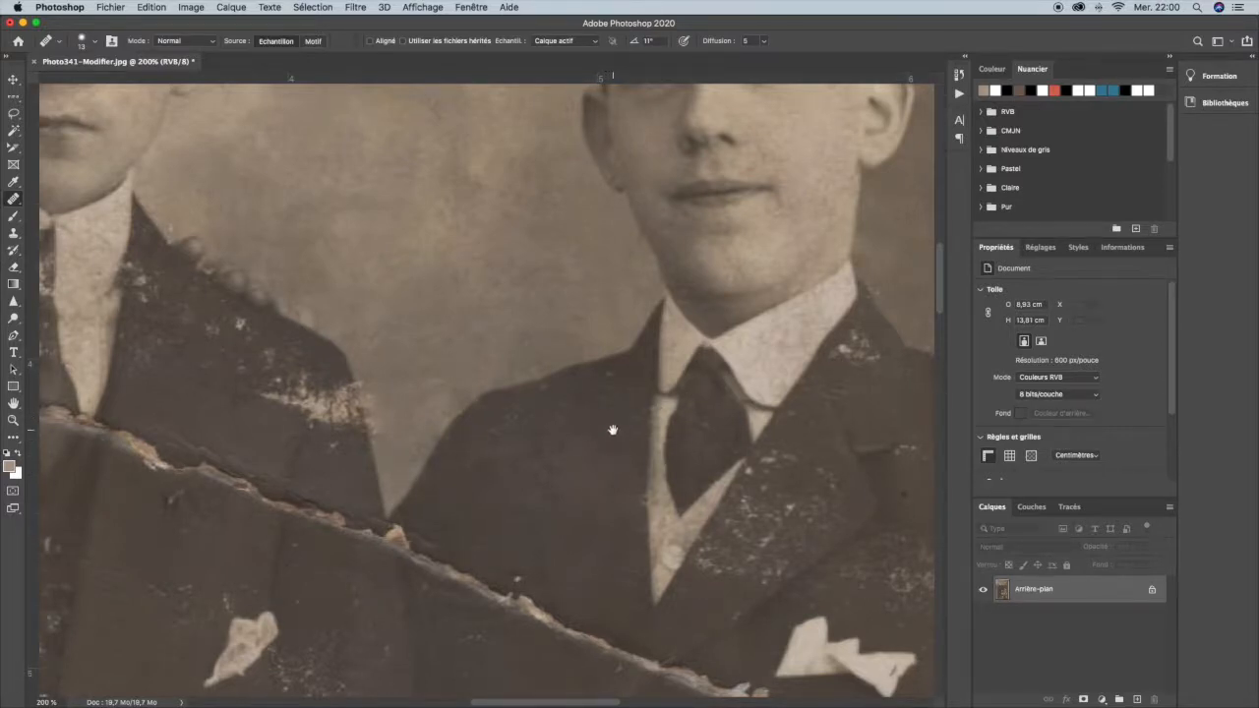
Step: Heal the remaining small marks on the right man's jacket near the collar, along the shirt edge and across the shoulder
{"action": "left_click_drag", "start_coordinate": [612, 430], "coordinate": [604, 478]}
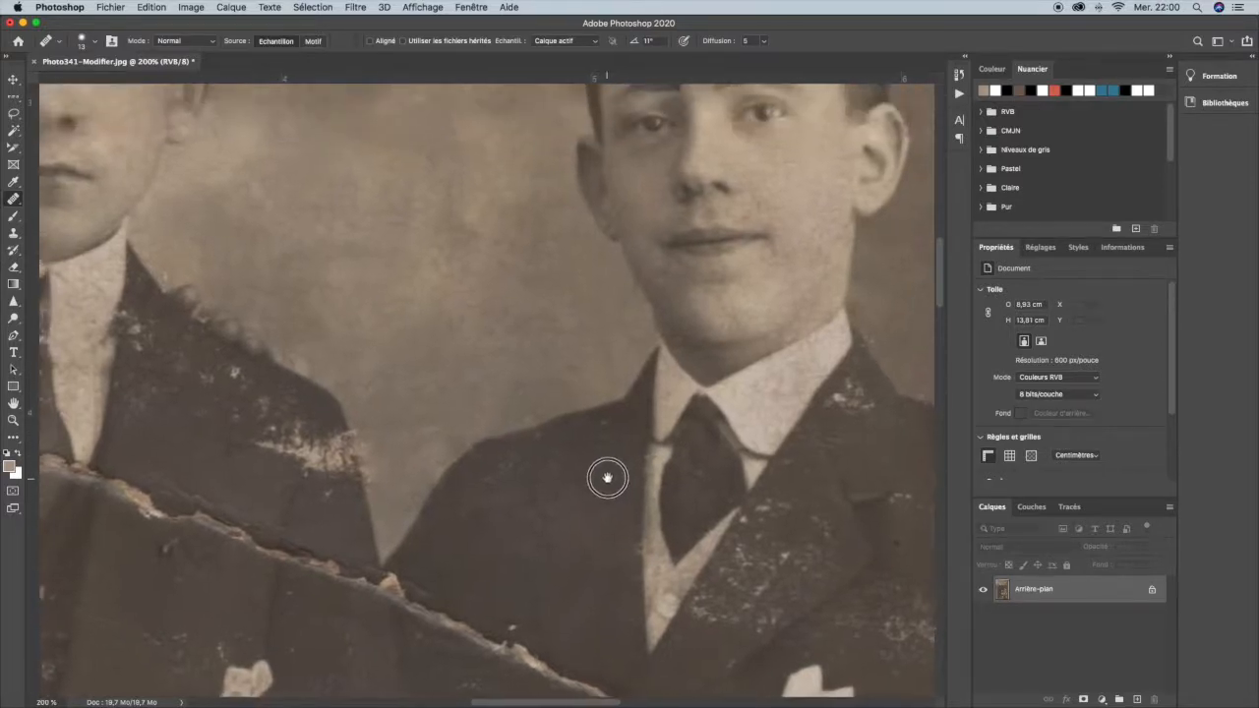
{"action": "left_click", "coordinate": [576, 435], "text": "alt"}
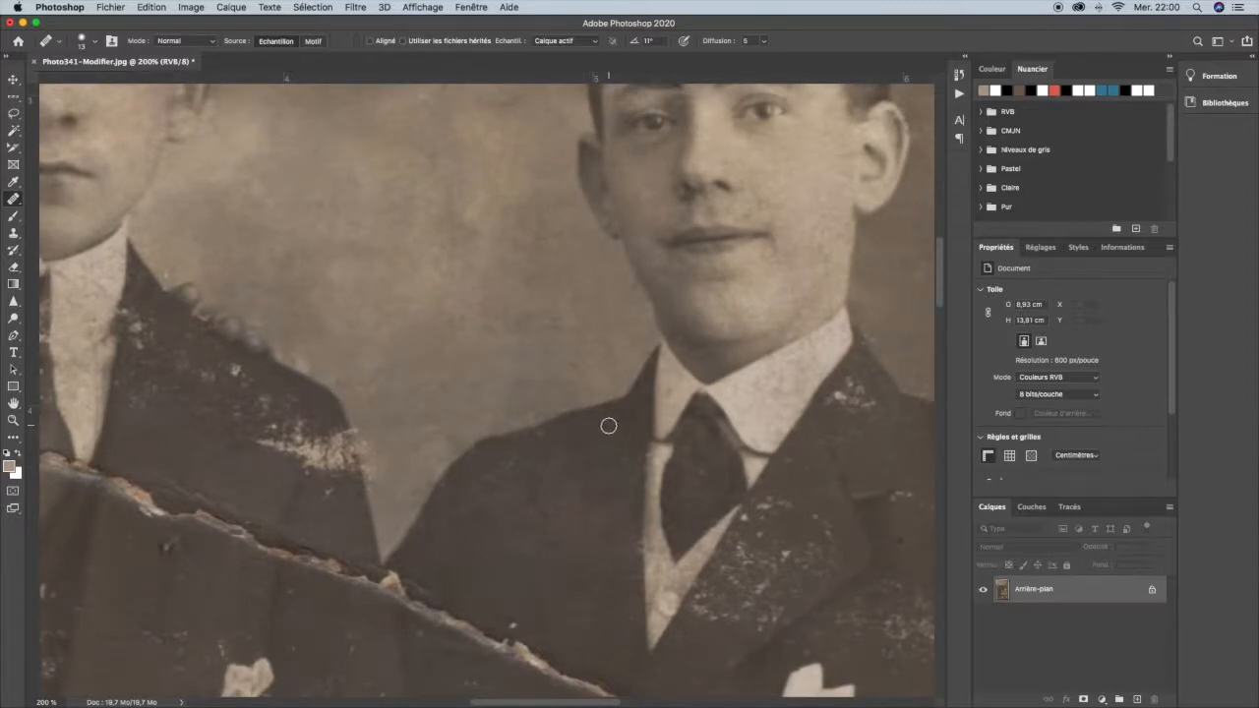
{"action": "left_click", "coordinate": [597, 422]}
{"action": "scroll", "coordinate": [573, 512], "scroll_direction": "down", "scroll_amount": 5}
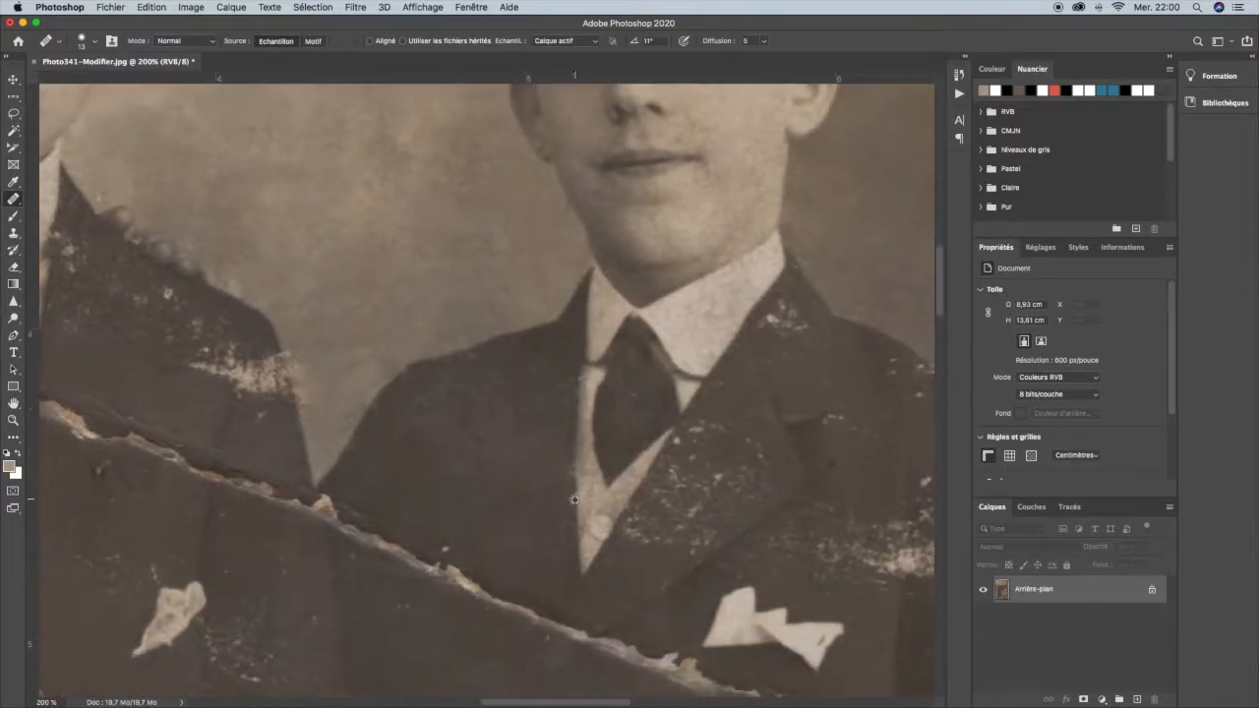
{"action": "left_click", "coordinate": [577, 502], "text": "alt"}
{"action": "left_click_drag", "start_coordinate": [560, 473], "coordinate": [574, 485]}
{"action": "left_click", "coordinate": [599, 170]}
{"action": "left_click", "coordinate": [421, 481], "text": "alt"}
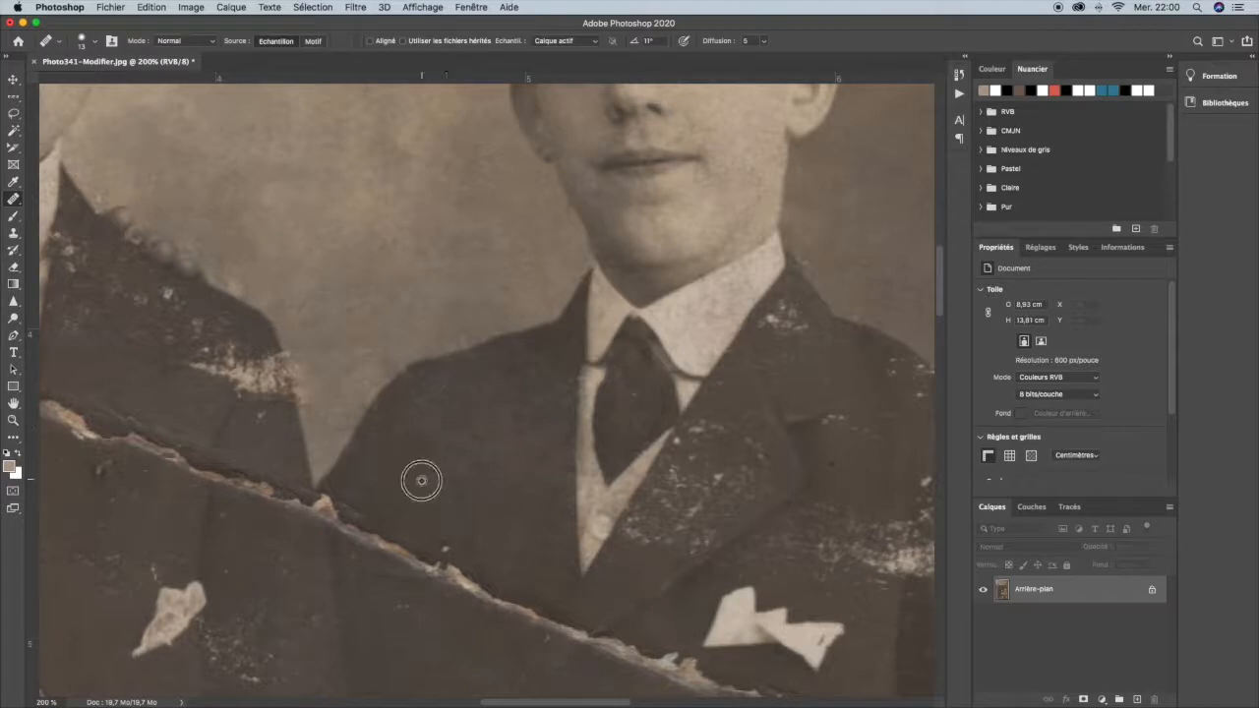
{"action": "mouse_move", "coordinate": [410, 427]}
{"action": "left_mouse_down"}
{"action": "mouse_move", "coordinate": [439, 388]}
{"action": "mouse_move", "coordinate": [462, 393]}
{"action": "left_mouse_up"}
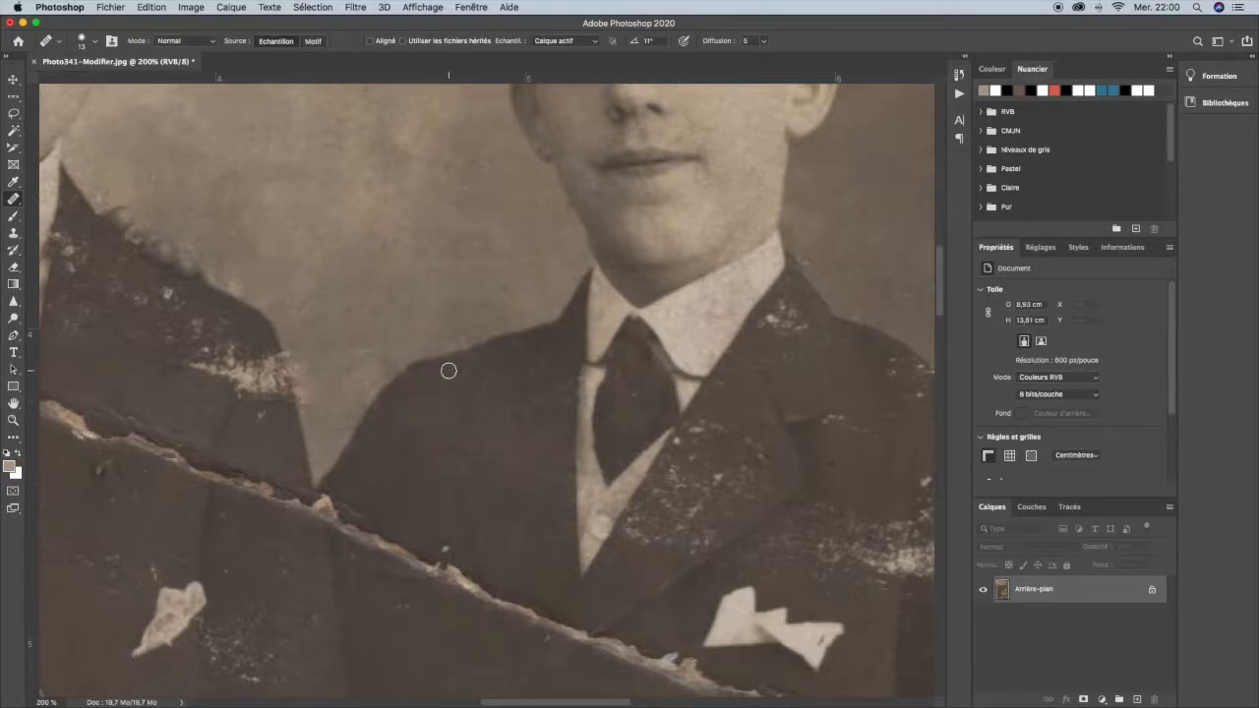
Step: Heal the white specks scattered over the right man's lapel beside his shirt opening, sampling clean jacket fabric nearby
{"action": "left_click_drag", "start_coordinate": [517, 399], "coordinate": [410, 337]}
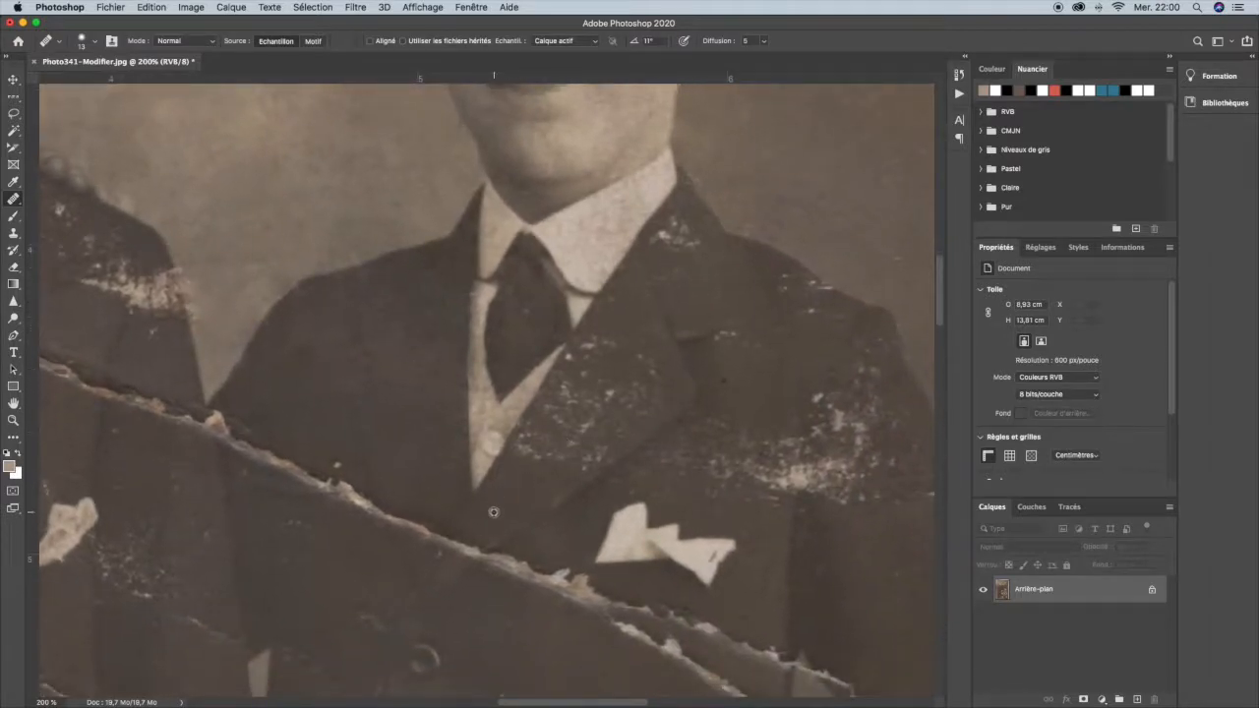
{"action": "left_click", "coordinate": [515, 460], "text": "alt"}
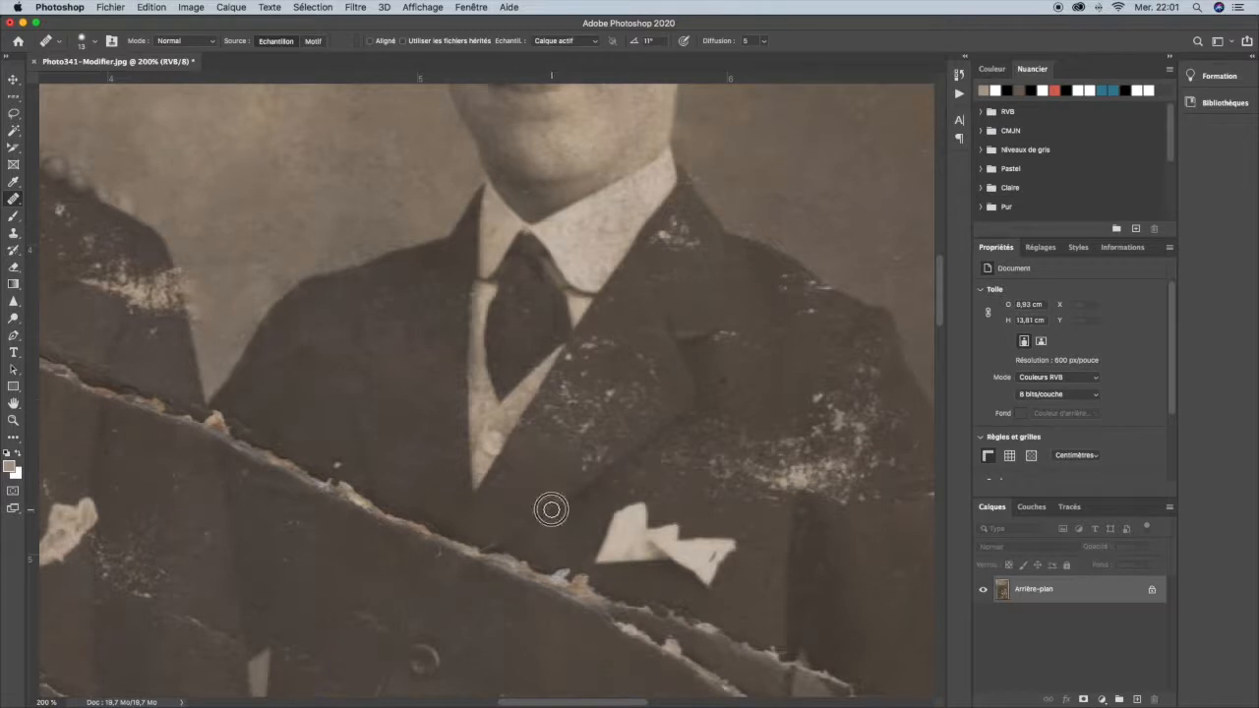
{"action": "mouse_move", "coordinate": [586, 469]}
{"action": "left_mouse_down"}
{"action": "mouse_move", "coordinate": [601, 456]}
{"action": "mouse_move", "coordinate": [586, 460]}
{"action": "mouse_move", "coordinate": [573, 444]}
{"action": "mouse_move", "coordinate": [598, 410]}
{"action": "mouse_move", "coordinate": [532, 428]}
{"action": "left_mouse_up"}
{"action": "left_click", "coordinate": [527, 486], "text": "alt"}
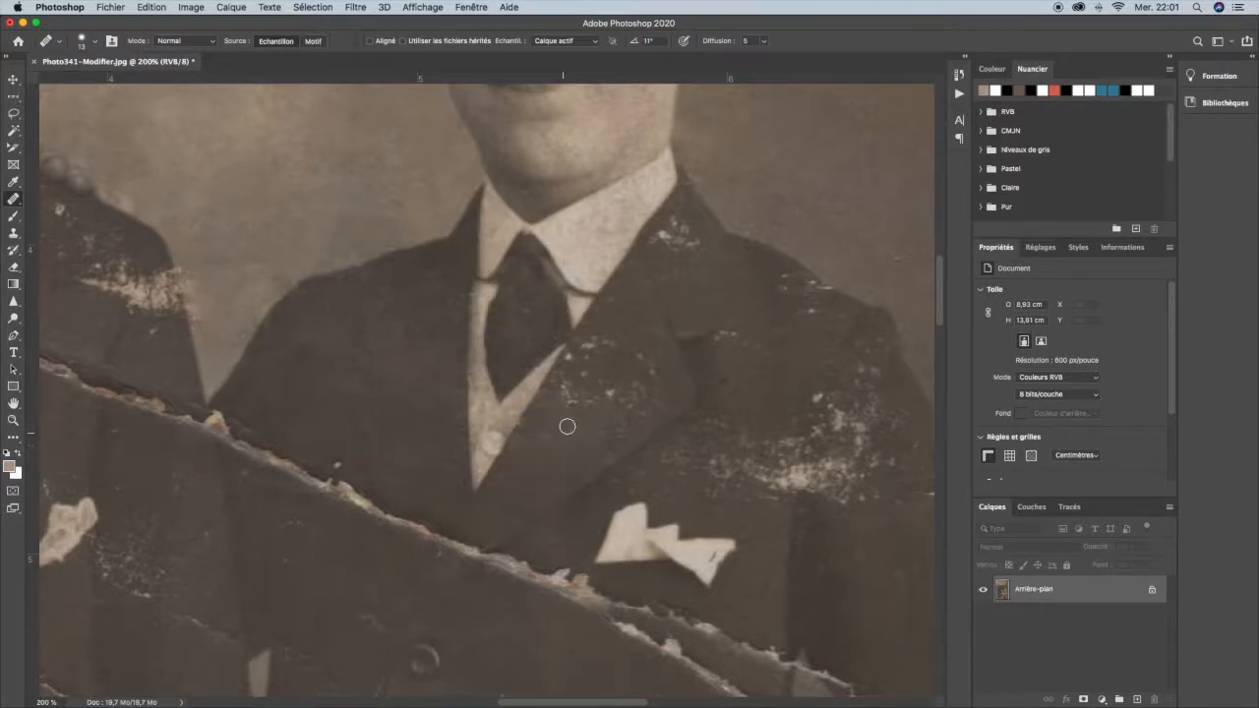
{"action": "mouse_move", "coordinate": [562, 405]}
{"action": "left_mouse_down"}
{"action": "mouse_move", "coordinate": [598, 380]}
{"action": "mouse_move", "coordinate": [575, 402]}
{"action": "mouse_move", "coordinate": [630, 388]}
{"action": "mouse_move", "coordinate": [552, 459]}
{"action": "mouse_move", "coordinate": [647, 404]}
{"action": "mouse_move", "coordinate": [611, 417]}
{"action": "mouse_move", "coordinate": [630, 423]}
{"action": "mouse_move", "coordinate": [612, 435]}
{"action": "mouse_move", "coordinate": [648, 372]}
{"action": "mouse_move", "coordinate": [636, 356]}
{"action": "mouse_move", "coordinate": [655, 385]}
{"action": "mouse_move", "coordinate": [640, 388]}
{"action": "mouse_move", "coordinate": [623, 413]}
{"action": "left_mouse_up"}
{"action": "mouse_move", "coordinate": [551, 467]}
{"action": "left_mouse_down"}
{"action": "mouse_move", "coordinate": [562, 413]}
{"action": "mouse_move", "coordinate": [575, 423]}
{"action": "left_mouse_up"}
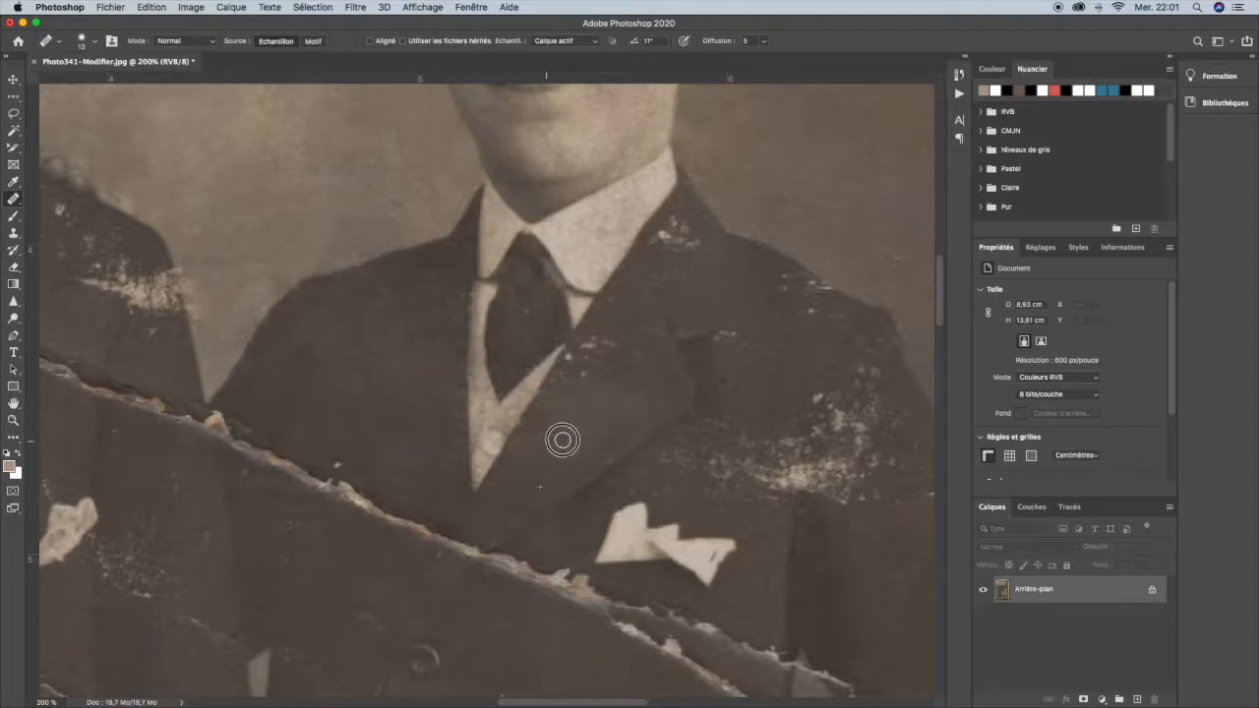
{"action": "mouse_move", "coordinate": [581, 382]}
{"action": "left_mouse_down"}
{"action": "mouse_move", "coordinate": [611, 346]}
{"action": "mouse_move", "coordinate": [560, 374]}
{"action": "mouse_move", "coordinate": [593, 392]}
{"action": "left_mouse_up"}
{"action": "left_click", "coordinate": [647, 375], "text": "alt"}
{"action": "left_click", "coordinate": [577, 404], "text": "alt"}
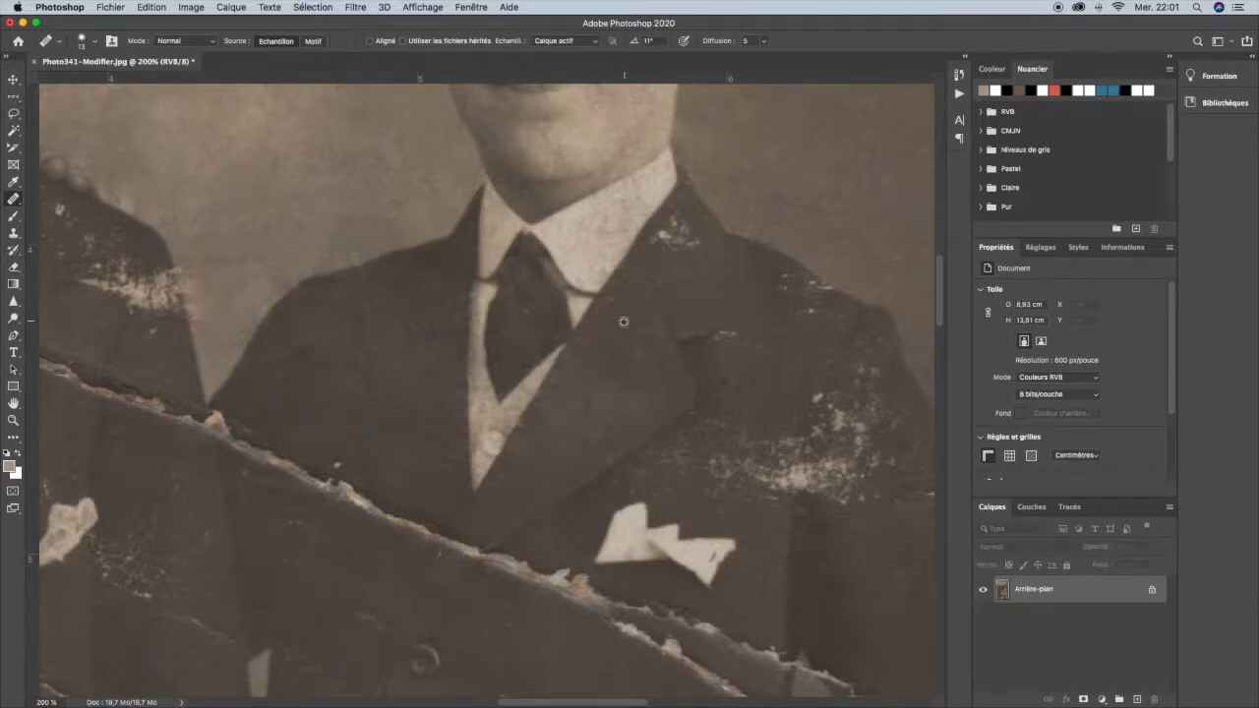
Step: Heal the white specks on the right man's upper lapel, just beside his shirt collar
{"action": "left_click_drag", "start_coordinate": [605, 304], "coordinate": [630, 310]}
{"action": "left_click_drag", "start_coordinate": [620, 398], "coordinate": [481, 478]}
{"action": "left_click", "coordinate": [551, 373], "text": "alt"}
{"action": "mouse_move", "coordinate": [549, 328]}
{"action": "left_mouse_down"}
{"action": "mouse_move", "coordinate": [535, 305]}
{"action": "mouse_move", "coordinate": [517, 318]}
{"action": "mouse_move", "coordinate": [531, 325]}
{"action": "left_mouse_up"}
{"action": "mouse_move", "coordinate": [531, 392]}
{"action": "left_mouse_down"}
{"action": "mouse_move", "coordinate": [510, 361]}
{"action": "mouse_move", "coordinate": [557, 330]}
{"action": "mouse_move", "coordinate": [574, 298]}
{"action": "mouse_move", "coordinate": [538, 345]}
{"action": "mouse_move", "coordinate": [524, 305]}
{"action": "left_mouse_up"}
{"action": "left_click", "coordinate": [530, 331], "text": "alt"}
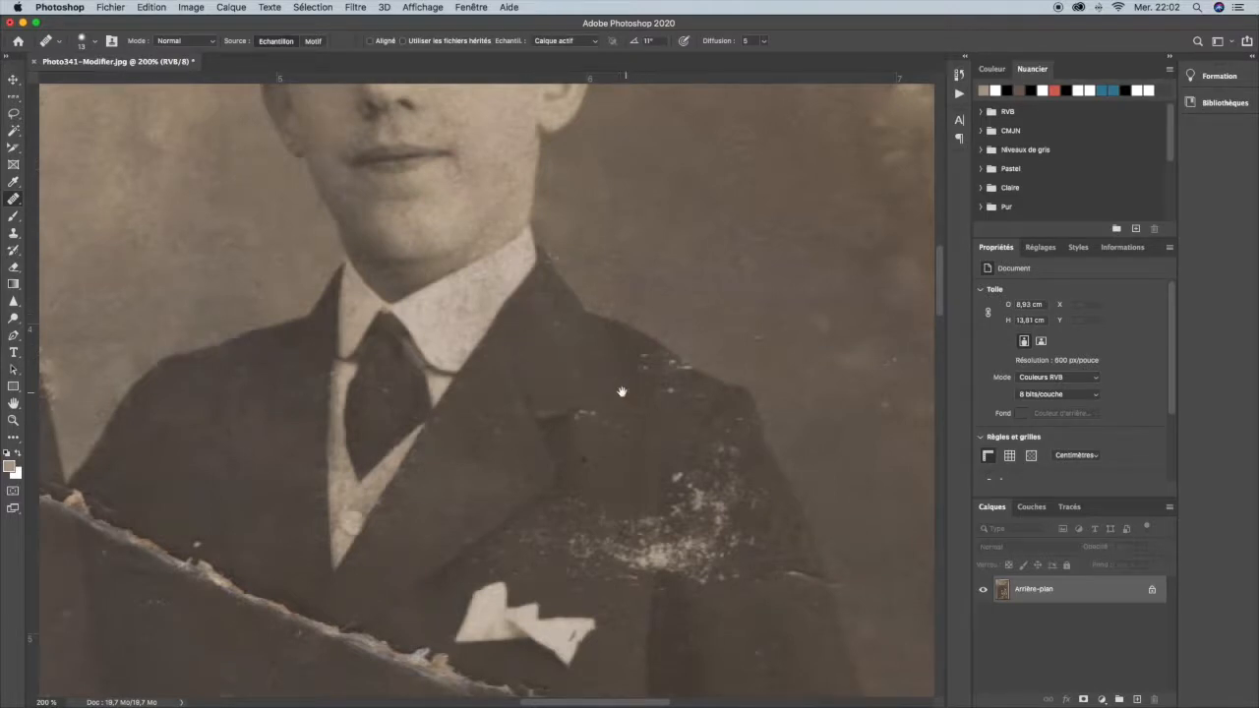
Step: Heal the white scratches along the right man's outer shoulder edge, redoing the last stroke, and the mark beside the lapel notch
{"action": "left_click_drag", "start_coordinate": [622, 393], "coordinate": [516, 374]}
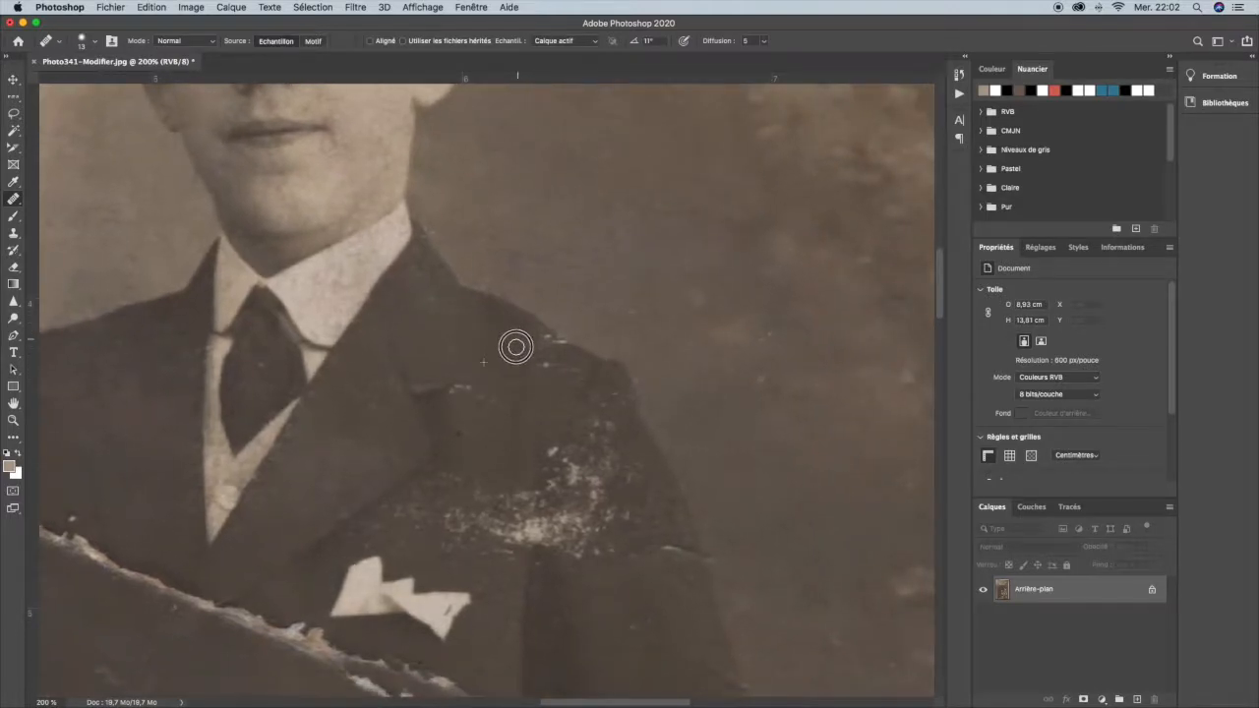
{"action": "left_click", "coordinate": [499, 348], "text": "alt"}
{"action": "mouse_move", "coordinate": [562, 363]}
{"action": "left_mouse_down"}
{"action": "mouse_move", "coordinate": [539, 368]}
{"action": "mouse_move", "coordinate": [540, 341]}
{"action": "left_mouse_up"}
{"action": "left_click_drag", "start_coordinate": [569, 342], "coordinate": [551, 334]}
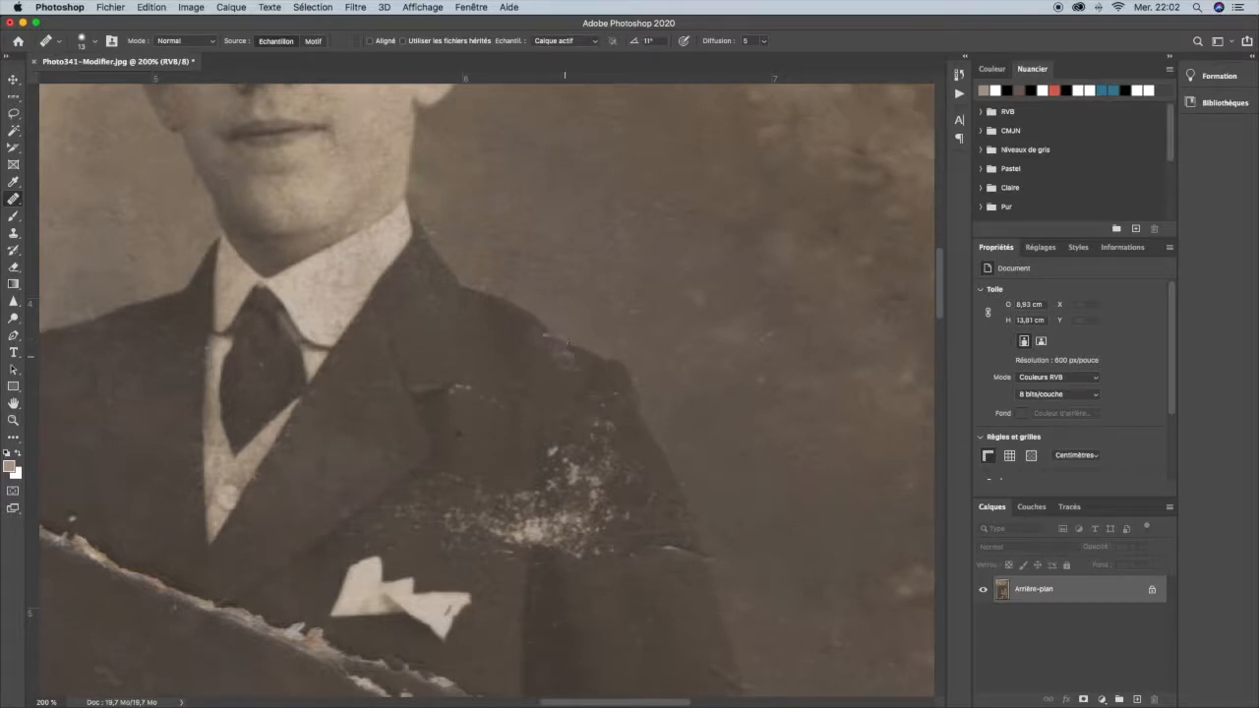
{"action": "key", "text": "super+z"}
{"action": "mouse_move", "coordinate": [564, 340]}
{"action": "left_mouse_down"}
{"action": "mouse_move", "coordinate": [553, 337]}
{"action": "mouse_move", "coordinate": [569, 339]}
{"action": "left_mouse_up"}
{"action": "left_click", "coordinate": [489, 352]}
{"action": "left_click_drag", "start_coordinate": [469, 385], "coordinate": [460, 394]}
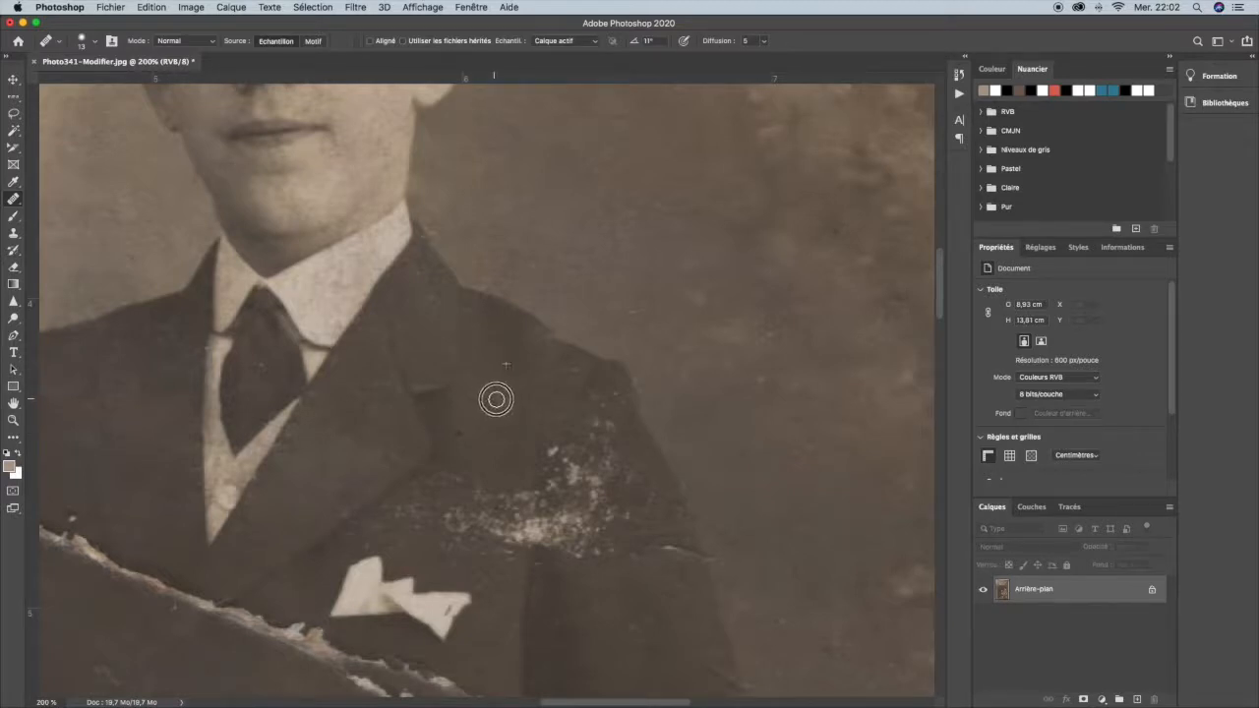
Step: Heal the scattered specks on the right man's chest between the lapel and the armhole, above the pocket square
{"action": "mouse_move", "coordinate": [511, 378]}
{"action": "left_mouse_down"}
{"action": "mouse_move", "coordinate": [509, 419]}
{"action": "mouse_move", "coordinate": [588, 384]}
{"action": "mouse_move", "coordinate": [552, 389]}
{"action": "mouse_move", "coordinate": [572, 378]}
{"action": "mouse_move", "coordinate": [596, 412]}
{"action": "mouse_move", "coordinate": [583, 392]}
{"action": "mouse_move", "coordinate": [575, 402]}
{"action": "mouse_move", "coordinate": [604, 354]}
{"action": "left_mouse_up"}
{"action": "left_click", "coordinate": [587, 386], "text": "alt"}
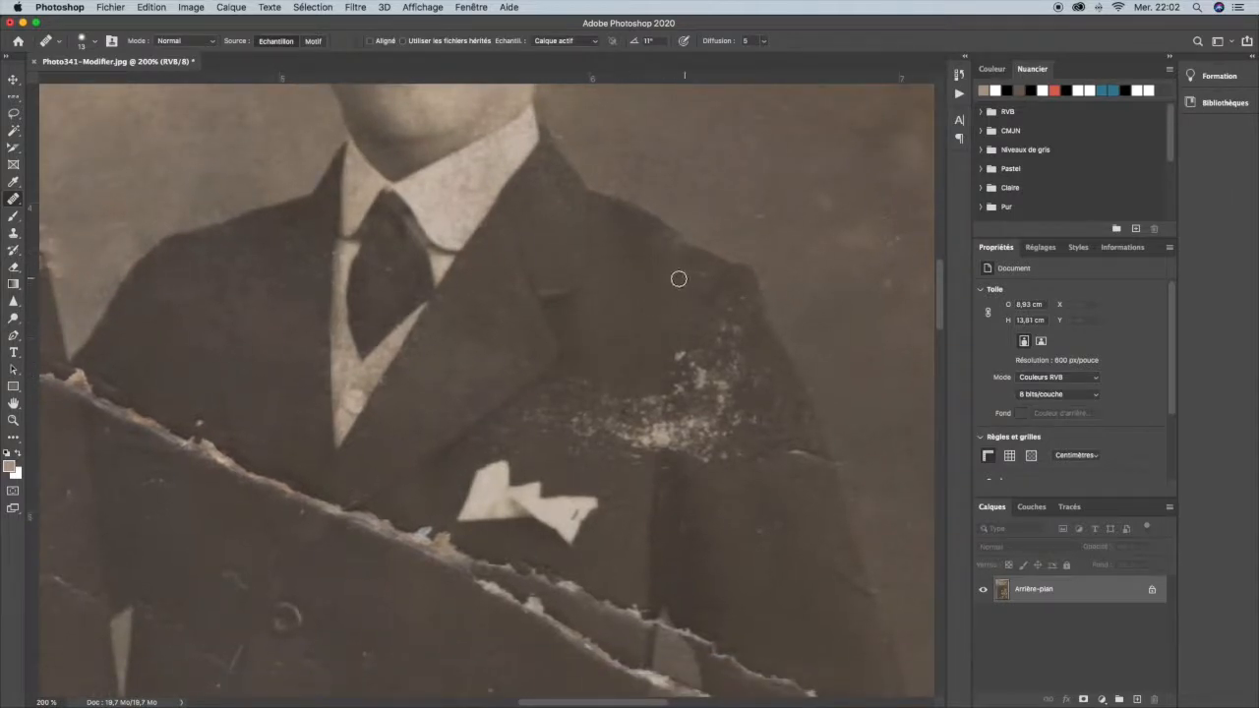
{"action": "left_click_drag", "start_coordinate": [583, 387], "coordinate": [571, 382]}
{"action": "mouse_move", "coordinate": [596, 383]}
{"action": "left_mouse_down"}
{"action": "mouse_move", "coordinate": [567, 423]}
{"action": "mouse_move", "coordinate": [579, 426]}
{"action": "mouse_move", "coordinate": [588, 410]}
{"action": "mouse_move", "coordinate": [549, 423]}
{"action": "mouse_move", "coordinate": [561, 416]}
{"action": "mouse_move", "coordinate": [549, 402]}
{"action": "mouse_move", "coordinate": [525, 419]}
{"action": "mouse_move", "coordinate": [563, 403]}
{"action": "left_mouse_up"}
{"action": "mouse_move", "coordinate": [571, 439]}
{"action": "left_mouse_down"}
{"action": "mouse_move", "coordinate": [606, 392]}
{"action": "mouse_move", "coordinate": [627, 405]}
{"action": "mouse_move", "coordinate": [614, 425]}
{"action": "mouse_move", "coordinate": [606, 390]}
{"action": "mouse_move", "coordinate": [599, 463]}
{"action": "mouse_move", "coordinate": [609, 396]}
{"action": "mouse_move", "coordinate": [579, 455]}
{"action": "mouse_move", "coordinate": [607, 391]}
{"action": "mouse_move", "coordinate": [572, 452]}
{"action": "mouse_move", "coordinate": [599, 378]}
{"action": "mouse_move", "coordinate": [549, 449]}
{"action": "mouse_move", "coordinate": [569, 416]}
{"action": "mouse_move", "coordinate": [512, 415]}
{"action": "left_mouse_up"}
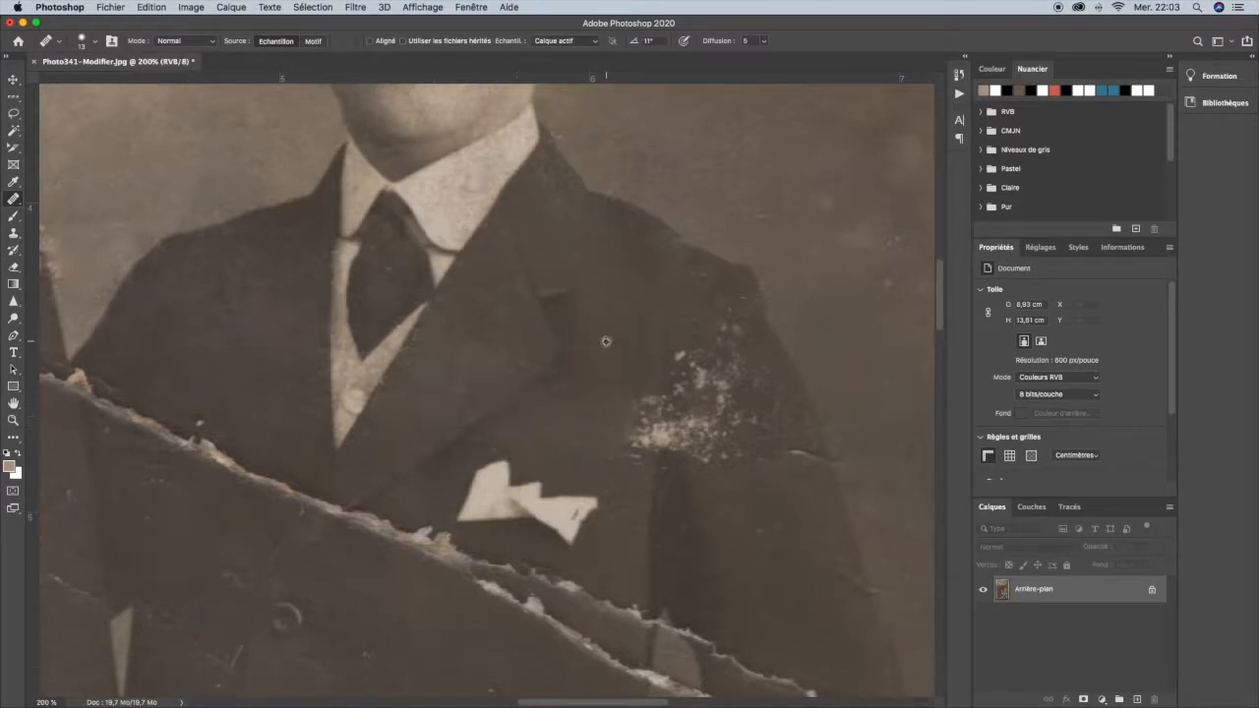
Step: Try to heal the inner edge of the dense white patch near the armhole, and undo the last two strokes
{"action": "mouse_move", "coordinate": [622, 425]}
{"action": "left_mouse_down"}
{"action": "mouse_move", "coordinate": [647, 457]}
{"action": "mouse_move", "coordinate": [632, 381]}
{"action": "mouse_move", "coordinate": [641, 456]}
{"action": "mouse_move", "coordinate": [650, 406]}
{"action": "mouse_move", "coordinate": [636, 383]}
{"action": "mouse_move", "coordinate": [639, 435]}
{"action": "left_mouse_up"}
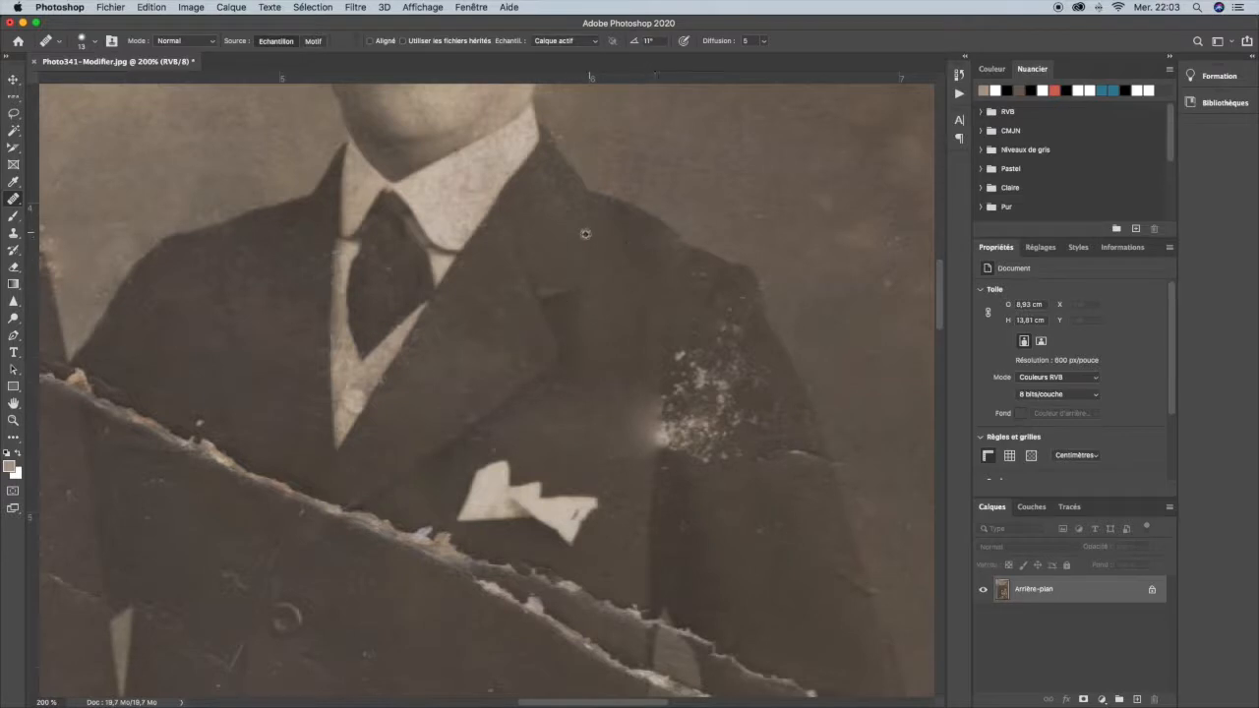
{"action": "left_click_drag", "start_coordinate": [540, 174], "coordinate": [544, 191]}
{"action": "left_click_drag", "start_coordinate": [773, 506], "coordinate": [678, 419]}
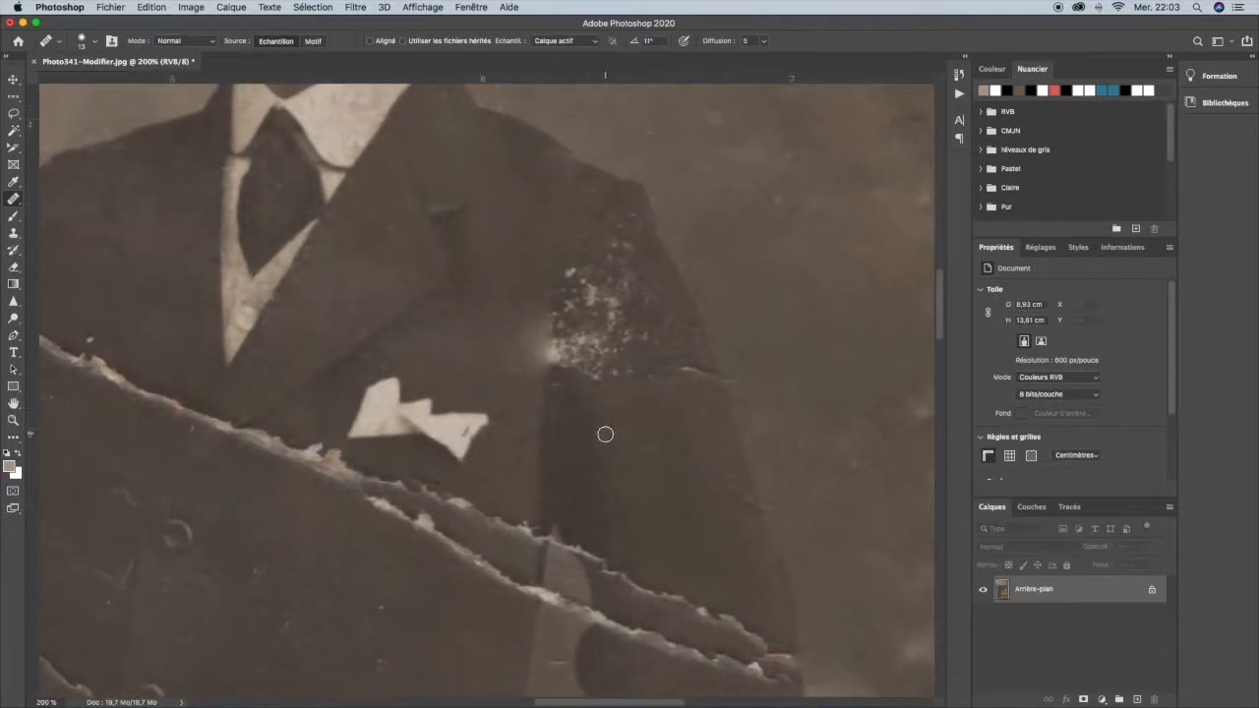
{"action": "key", "text": "super+z"}
{"action": "key", "text": "super+z"}
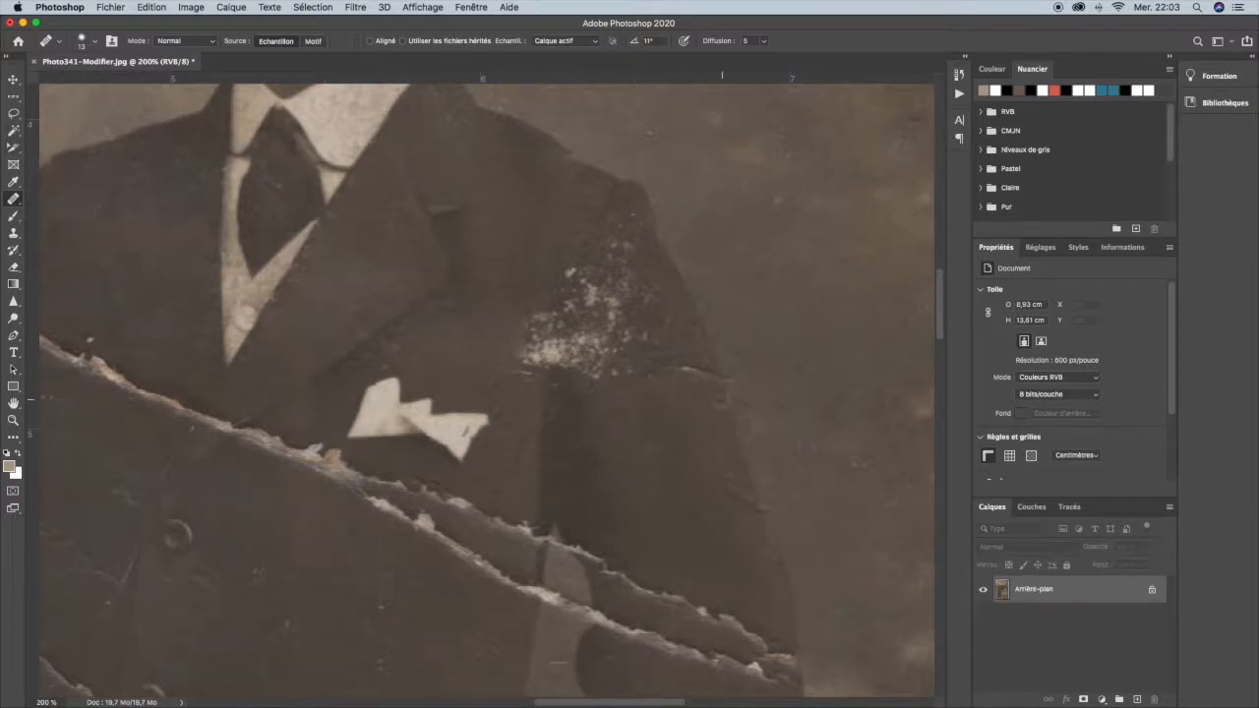
Step: Heal the thin white scratch running across the right man's sleeve to its outer edge
{"action": "left_click", "coordinate": [729, 404], "text": "alt"}
{"action": "left_click", "coordinate": [741, 407], "text": "alt"}
{"action": "left_click_drag", "start_coordinate": [725, 379], "coordinate": [663, 369]}
Step: Outline the dense white specks on the right man's upper sleeve and chest with the Patch tool, replace them with clean sleeve fabric, and deselect
{"action": "left_click", "coordinate": [14, 199]}
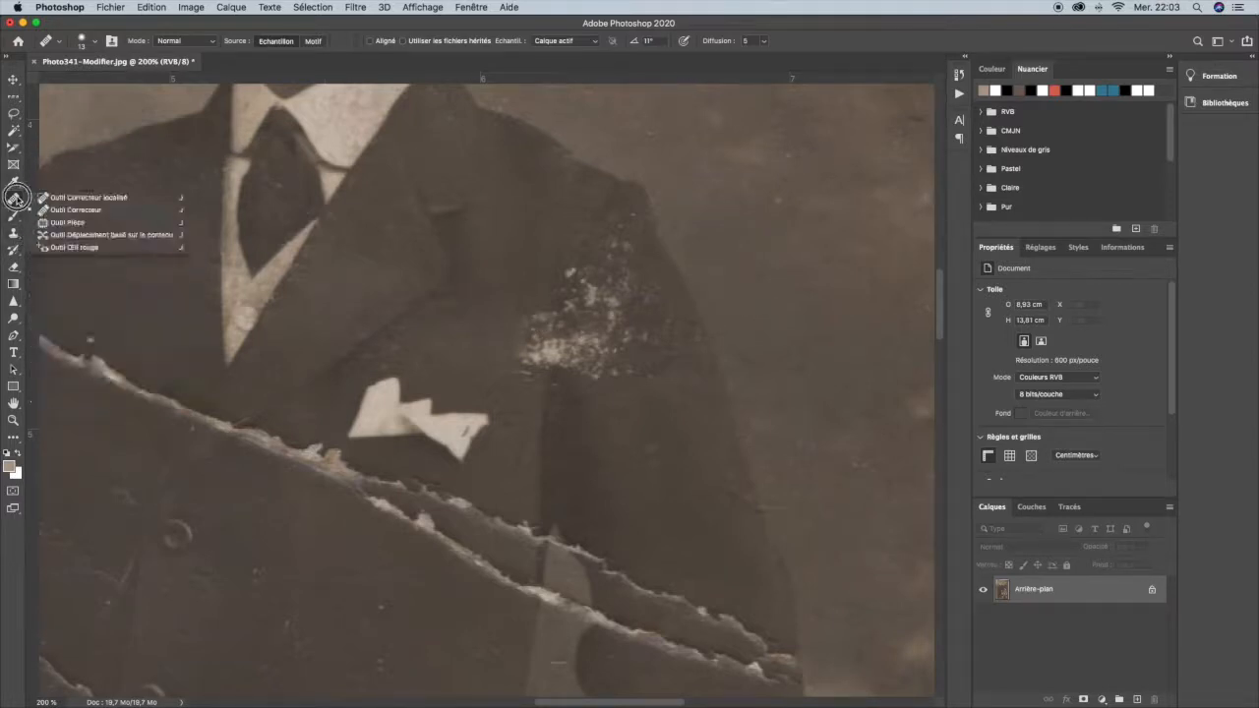
{"action": "left_click", "coordinate": [66, 222]}
{"action": "mouse_move", "coordinate": [593, 232]}
{"action": "left_mouse_down"}
{"action": "mouse_move", "coordinate": [541, 366]}
{"action": "mouse_move", "coordinate": [547, 389]}
{"action": "mouse_move", "coordinate": [663, 398]}
{"action": "mouse_move", "coordinate": [690, 354]}
{"action": "mouse_move", "coordinate": [674, 290]}
{"action": "mouse_move", "coordinate": [644, 243]}
{"action": "mouse_move", "coordinate": [594, 232]}
{"action": "left_mouse_up"}
{"action": "left_click_drag", "start_coordinate": [650, 287], "coordinate": [668, 467]}
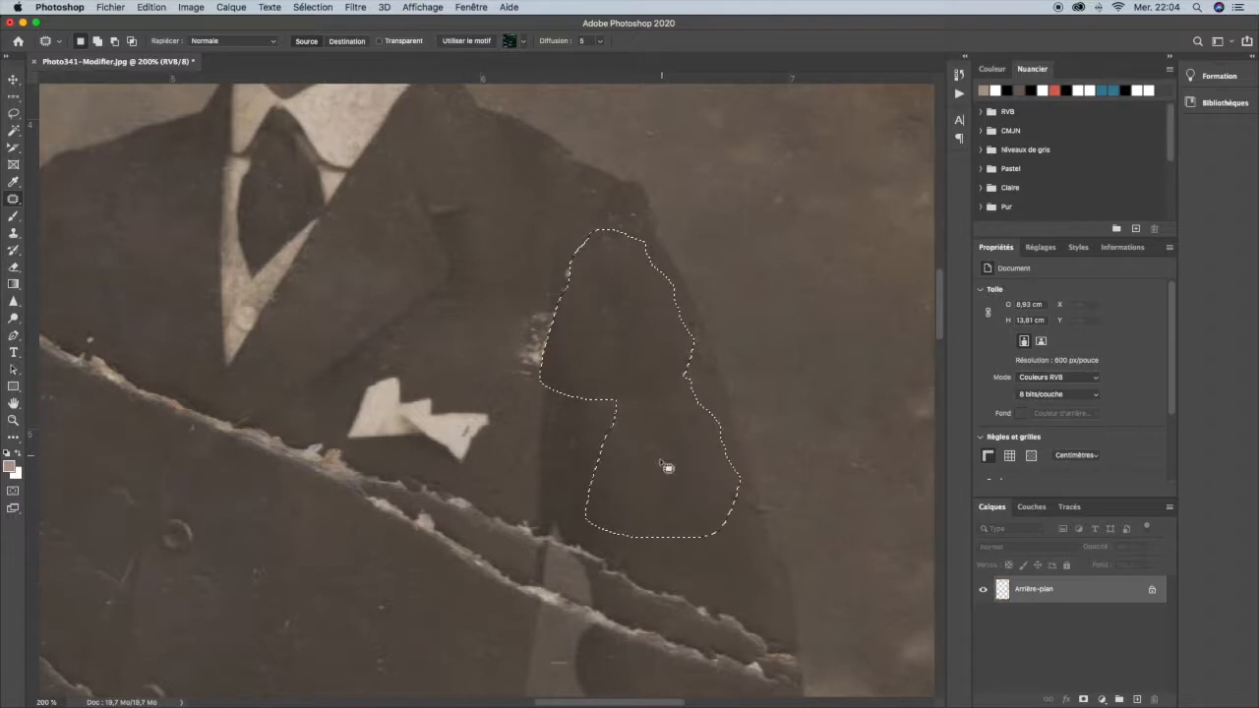
{"action": "key", "text": "super+z"}
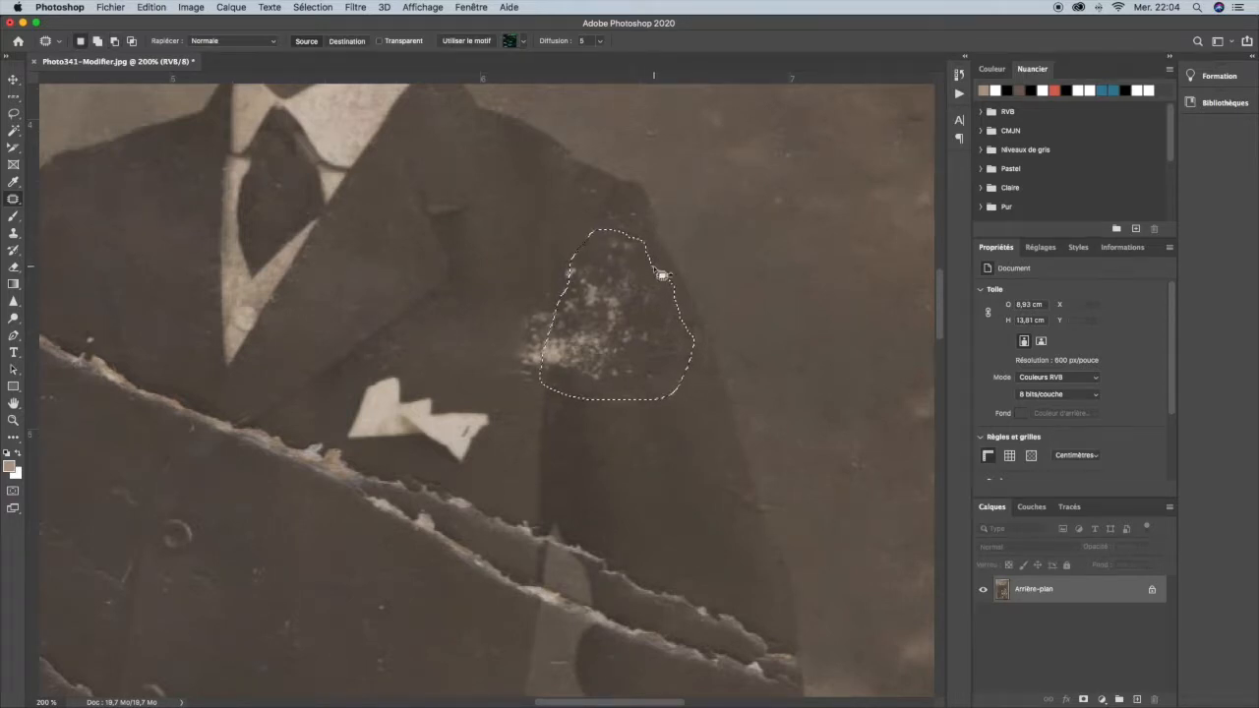
{"action": "left_click_drag", "start_coordinate": [590, 236], "coordinate": [503, 333]}
{"action": "left_click_drag", "start_coordinate": [501, 372], "coordinate": [570, 393]}
{"action": "left_click_drag", "start_coordinate": [635, 329], "coordinate": [682, 461]}
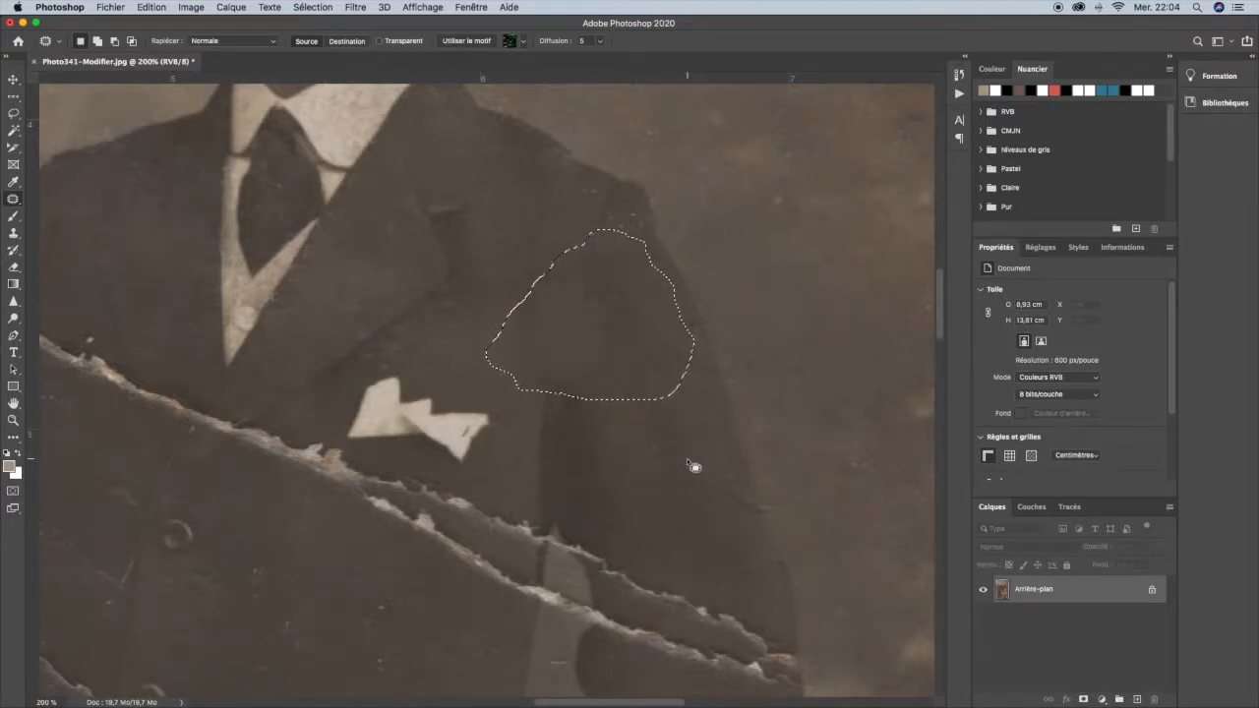
{"action": "key", "text": "super+d"}
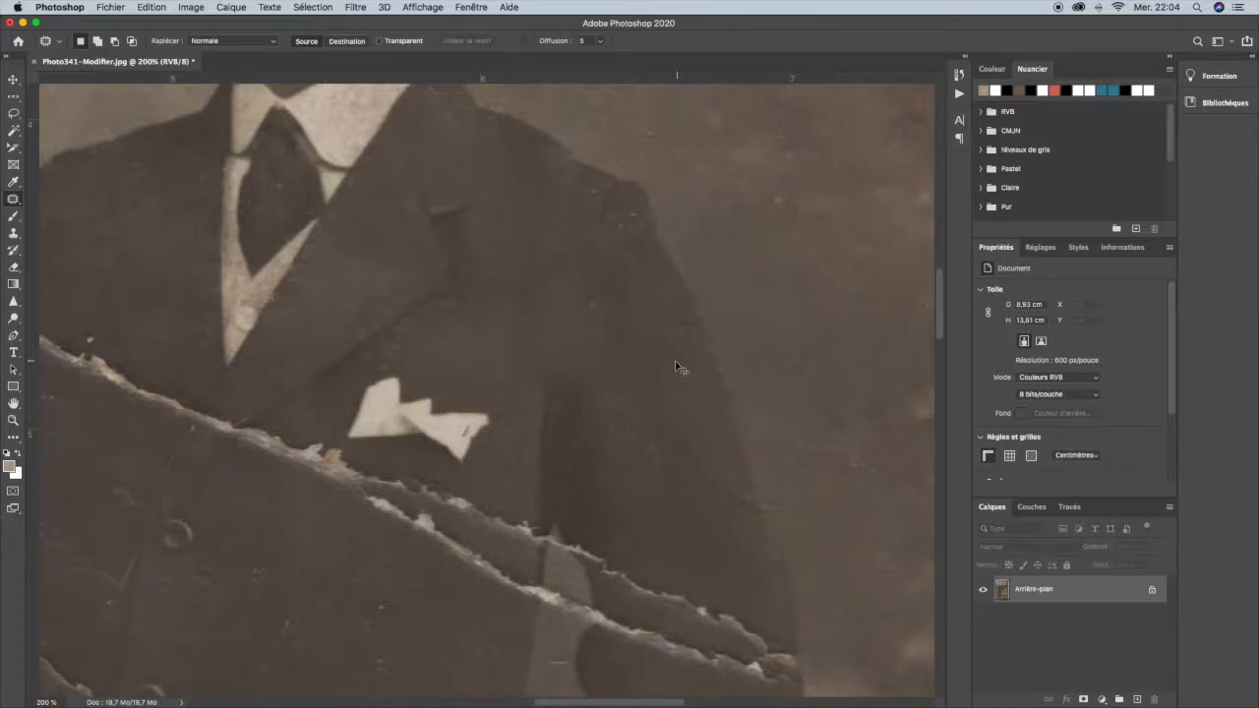
Step: Switch to the Burn tool and reduce its brush to about 5 px with a softer edge
{"action": "right_click", "coordinate": [13, 197]}
{"action": "left_click", "coordinate": [84, 208]}
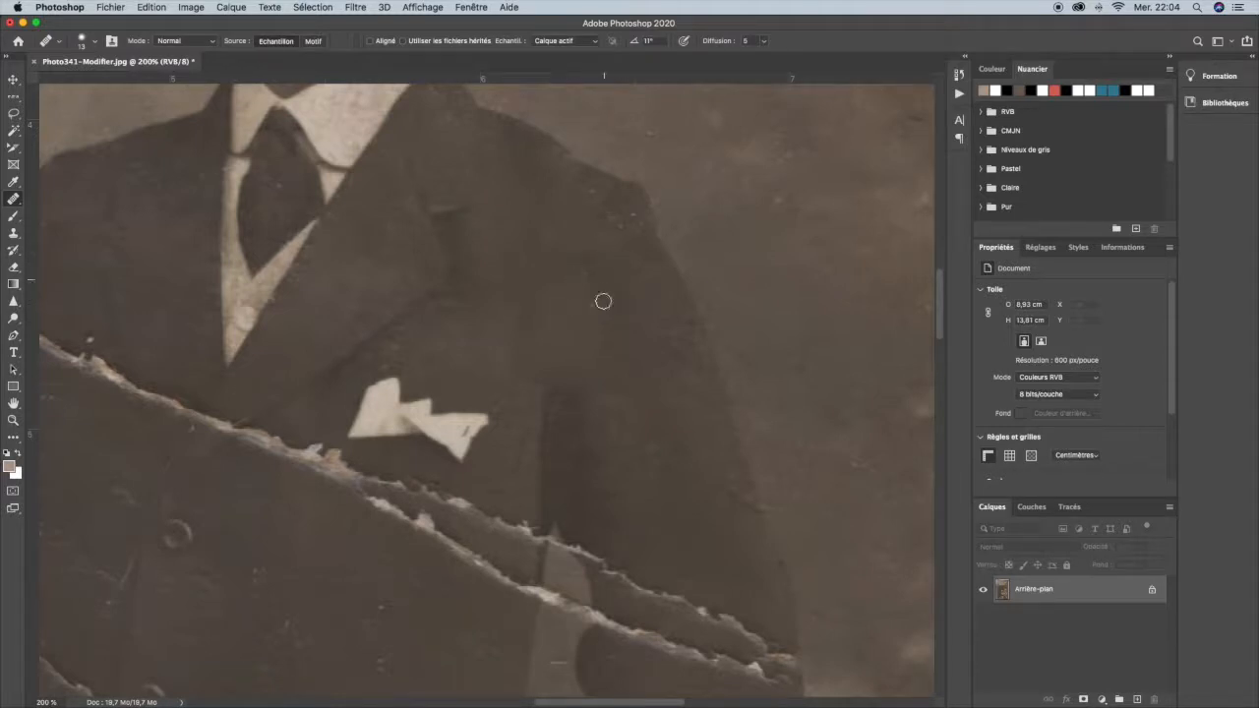
{"action": "left_click", "coordinate": [19, 319]}
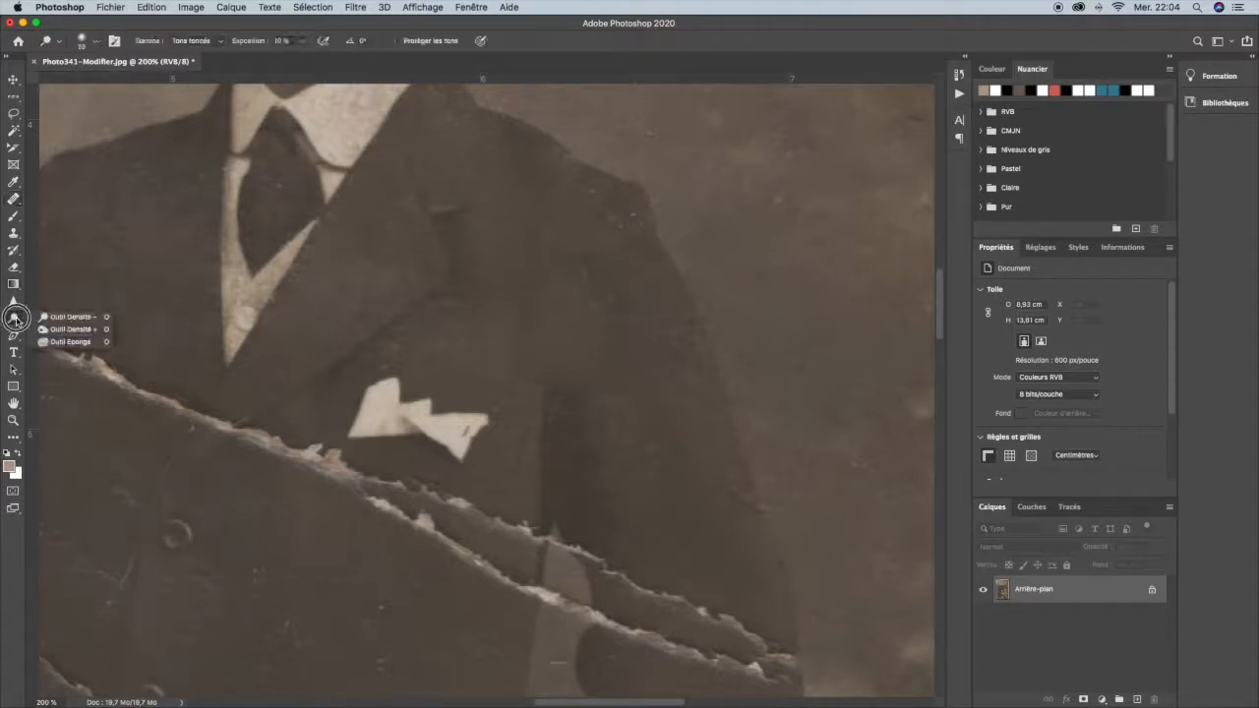
{"action": "left_click", "coordinate": [68, 314]}
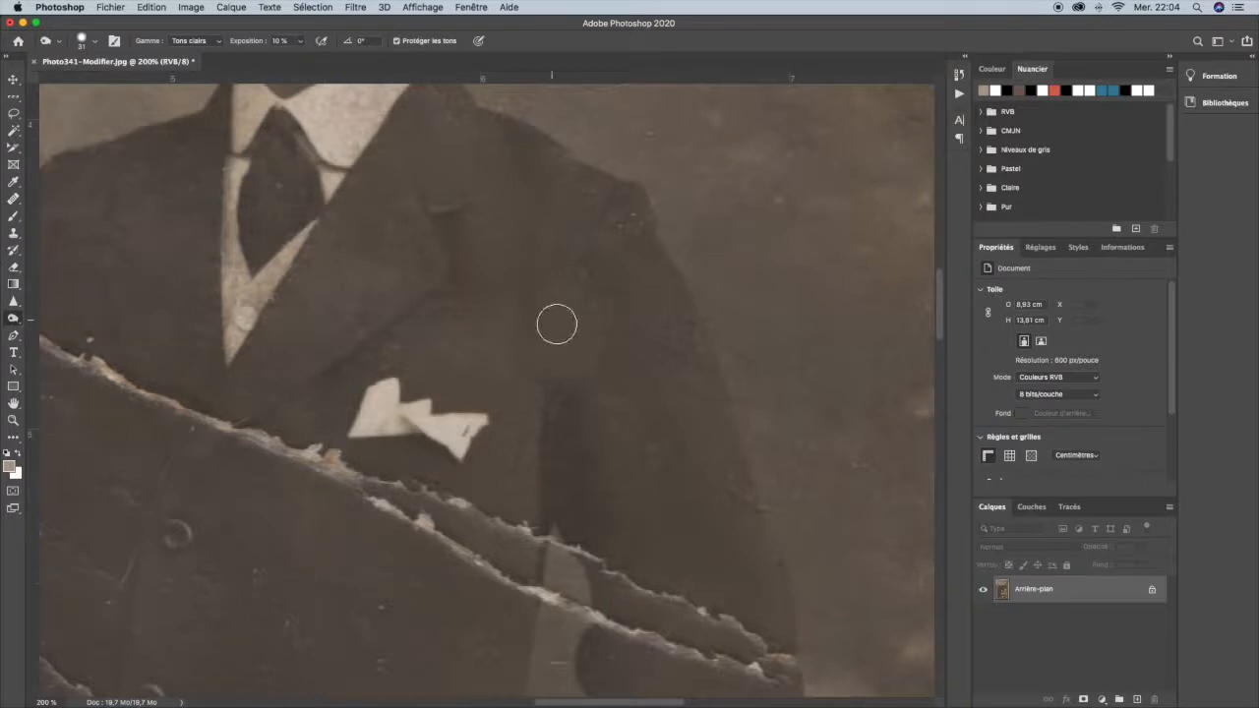
{"action": "right_click", "coordinate": [588, 338]}
{"action": "left_click_drag", "start_coordinate": [654, 364], "coordinate": [640, 357]}
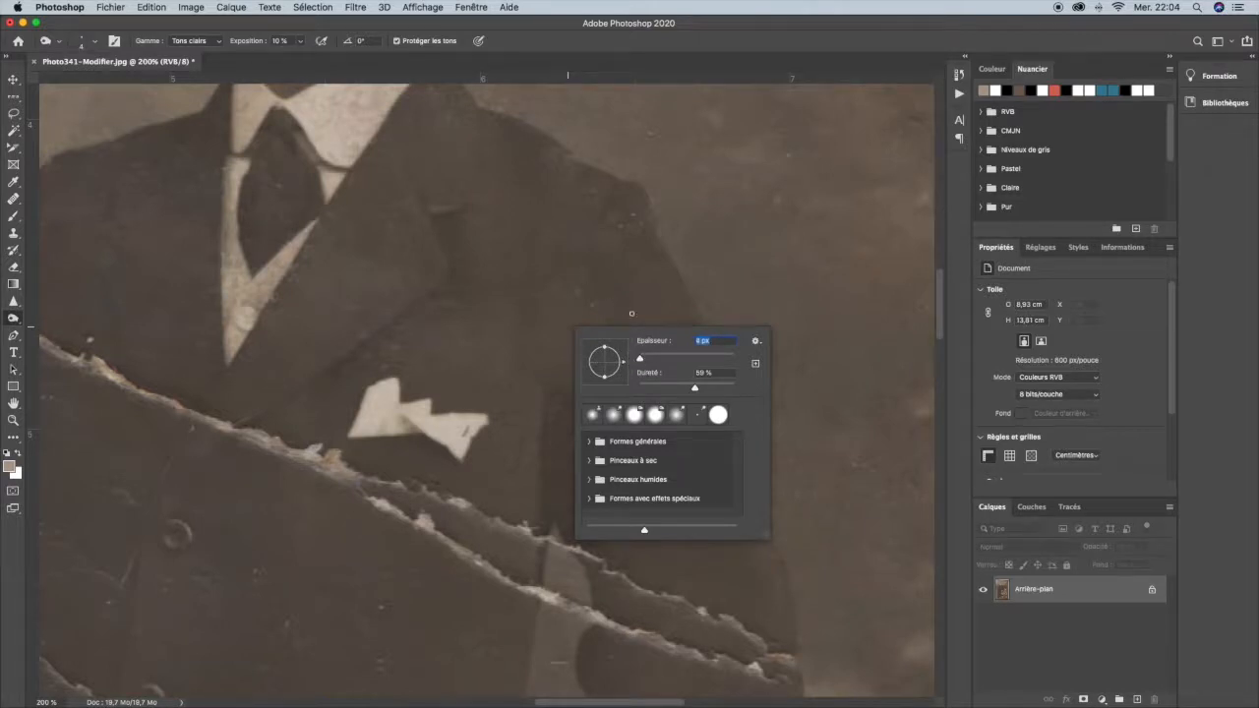
{"action": "left_click_drag", "start_coordinate": [640, 362], "coordinate": [640, 359]}
{"action": "mouse_move", "coordinate": [696, 388]}
{"action": "left_mouse_down"}
{"action": "mouse_move", "coordinate": [649, 389]}
{"action": "mouse_move", "coordinate": [669, 390]}
{"action": "left_mouse_up"}
{"action": "key", "text": "Return"}
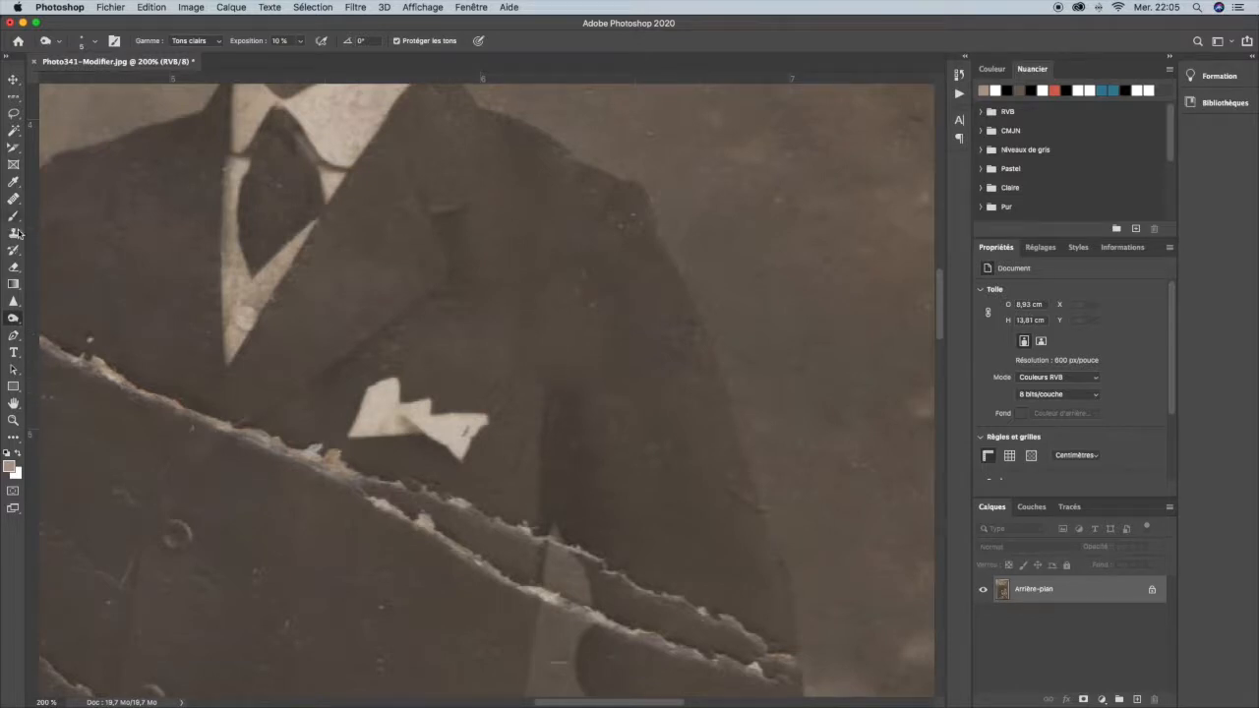
Step: Set the Burn tool's tonal range to midtones
{"action": "left_click", "coordinate": [19, 319]}
{"action": "left_click", "coordinate": [28, 312]}
{"action": "left_click", "coordinate": [193, 41]}
{"action": "left_click", "coordinate": [192, 25]}
Step: Review the whole portrait, and examine the cracks across the suits and the right man's repaired sleeve up close
{"action": "key", "text": "super+0"}
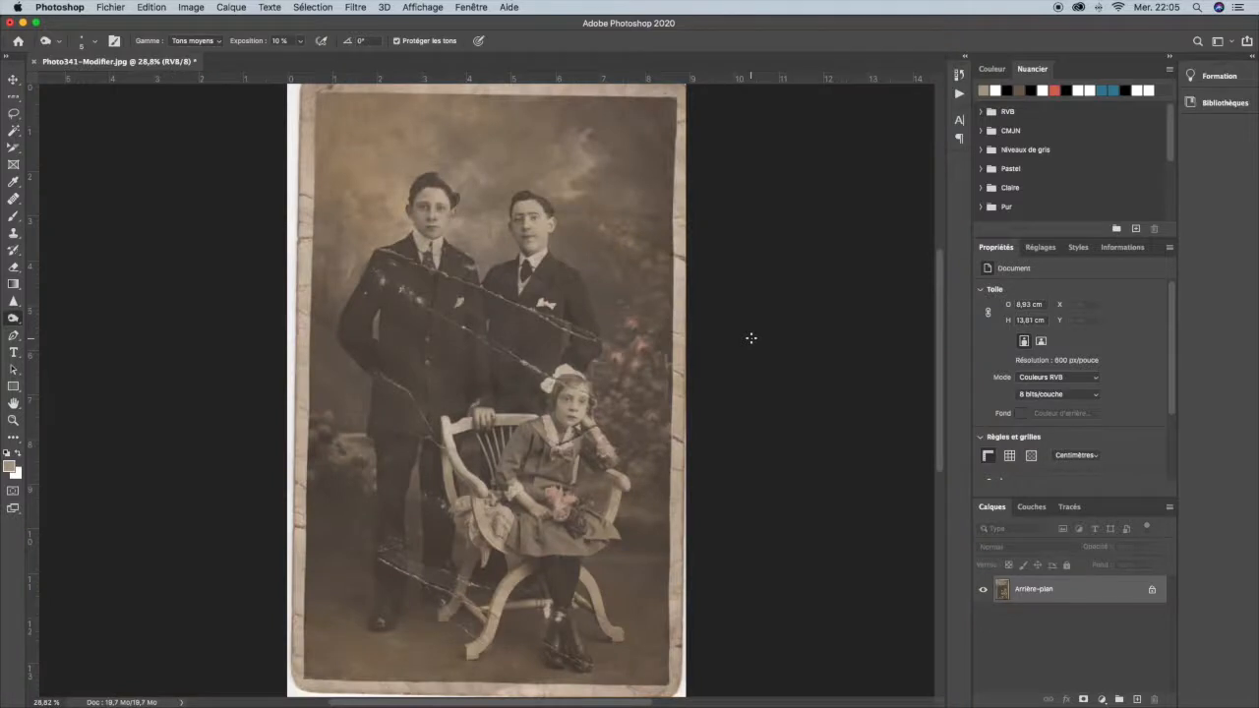
{"action": "key", "text": "super+plus"}
{"action": "key", "text": "super+plus"}
{"action": "key", "text": "super+plus"}
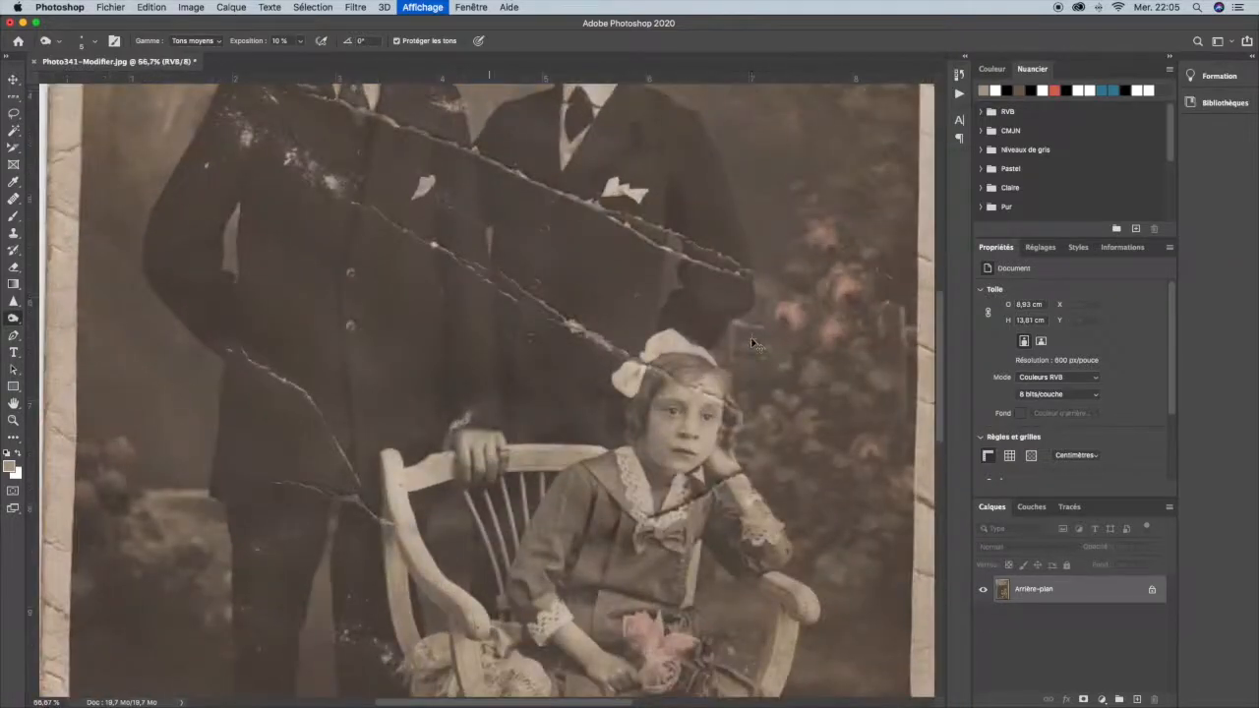
{"action": "scroll", "coordinate": [647, 230], "scroll_direction": "up", "scroll_amount": 5}
{"action": "scroll", "coordinate": [646, 230], "scroll_direction": "right", "scroll_amount": 4}
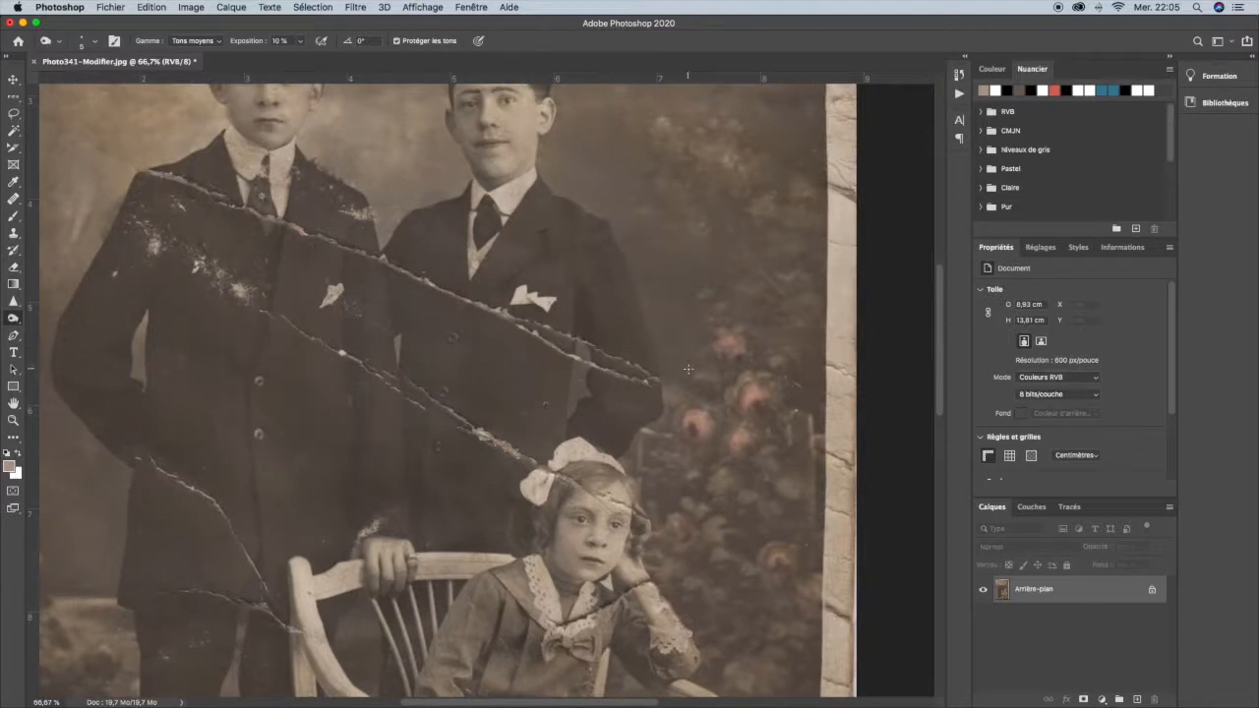
{"action": "key", "text": "super+plus"}
{"action": "key", "text": "super+plus"}
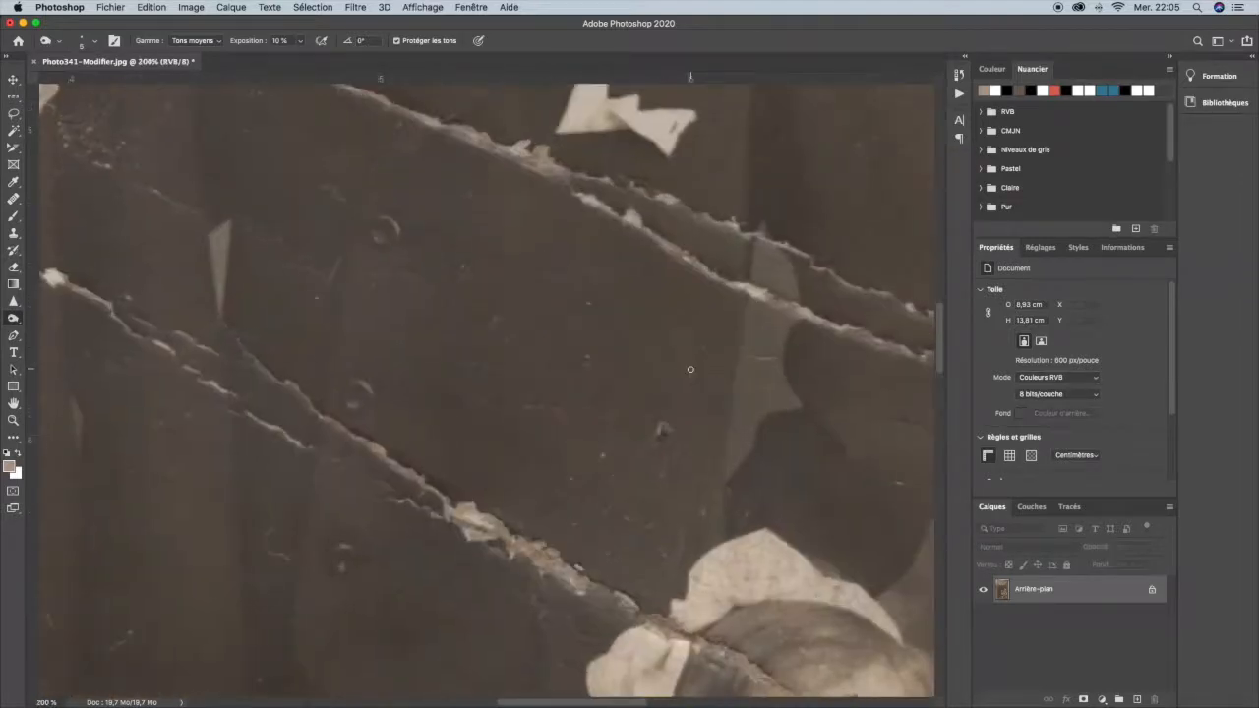
{"action": "left_click_drag", "start_coordinate": [751, 253], "coordinate": [422, 525]}
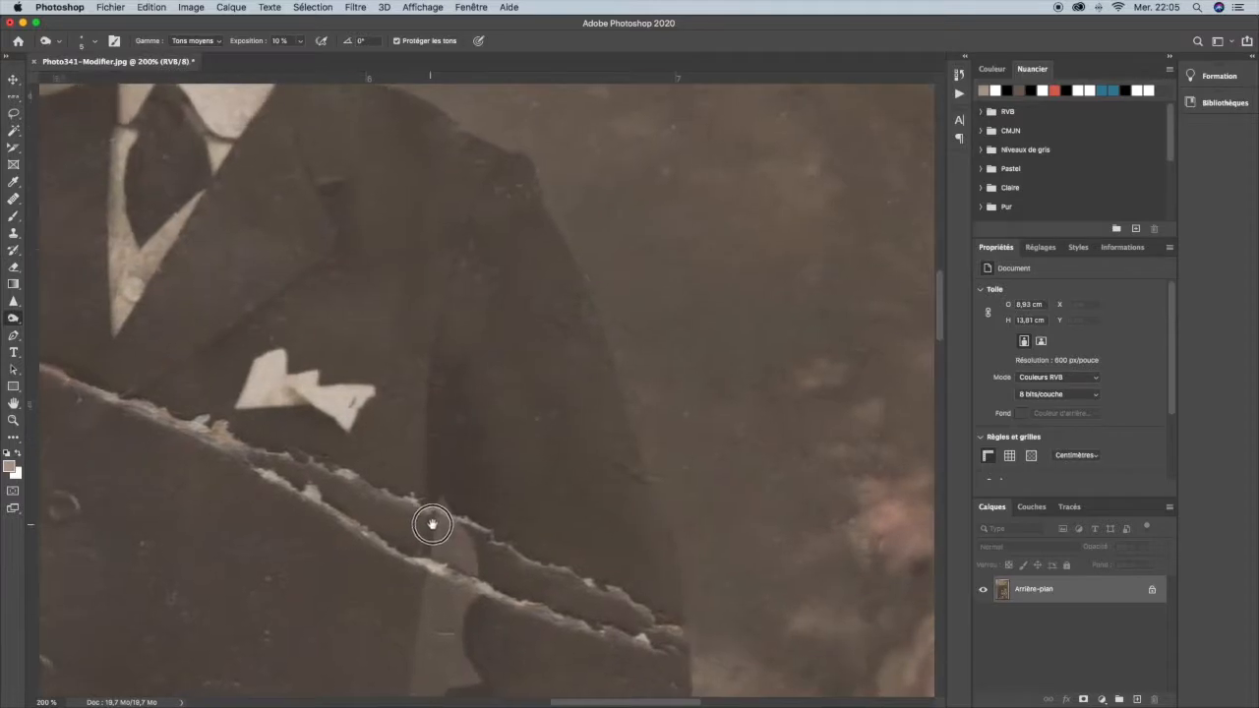
Step: Heal the small specks on top of the right man's outer shoulder and beside the sleeve seam with the Healing Brush
{"action": "left_click", "coordinate": [19, 200]}
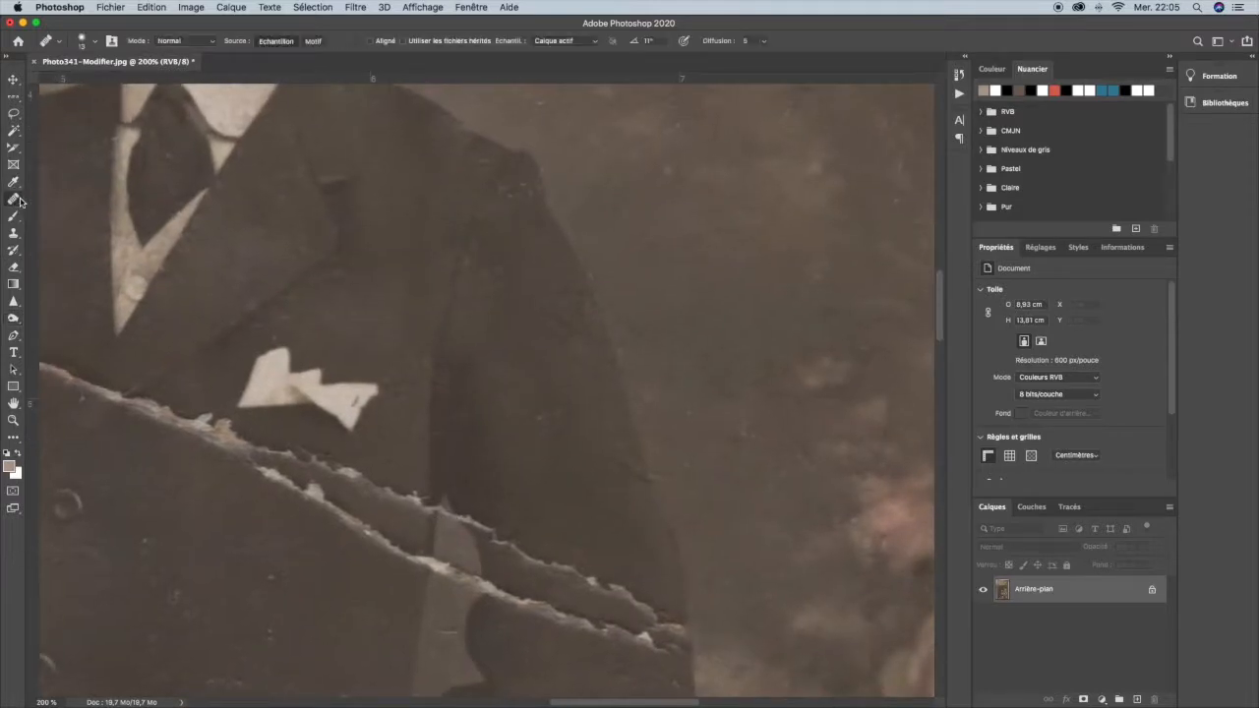
{"action": "left_click", "coordinate": [543, 271], "text": "alt"}
{"action": "mouse_move", "coordinate": [500, 200]}
{"action": "left_mouse_down"}
{"action": "mouse_move", "coordinate": [502, 188]}
{"action": "mouse_move", "coordinate": [538, 192]}
{"action": "left_mouse_up"}
{"action": "left_click", "coordinate": [534, 269], "text": "alt"}
{"action": "mouse_move", "coordinate": [494, 264]}
{"action": "left_mouse_down"}
{"action": "mouse_move", "coordinate": [493, 277]}
{"action": "mouse_move", "coordinate": [473, 243]}
{"action": "mouse_move", "coordinate": [475, 262]}
{"action": "left_mouse_up"}
Step: Heal the remaining blemishes down the right man's jacket sleeve and along its outer edge
{"action": "left_click", "coordinate": [534, 296], "text": "alt"}
{"action": "left_click", "coordinate": [491, 365], "text": "alt"}
{"action": "mouse_move", "coordinate": [619, 463]}
{"action": "left_mouse_down"}
{"action": "mouse_move", "coordinate": [640, 480]}
{"action": "mouse_move", "coordinate": [634, 519]}
{"action": "left_mouse_up"}
{"action": "mouse_move", "coordinate": [519, 370]}
{"action": "left_mouse_down"}
{"action": "mouse_move", "coordinate": [725, 426]}
{"action": "mouse_move", "coordinate": [681, 383]}
{"action": "left_mouse_up"}
{"action": "left_click_drag", "start_coordinate": [632, 426], "coordinate": [627, 424]}
{"action": "mouse_move", "coordinate": [648, 360]}
{"action": "left_mouse_down"}
{"action": "mouse_move", "coordinate": [776, 497]}
{"action": "mouse_move", "coordinate": [644, 382]}
{"action": "mouse_move", "coordinate": [668, 360]}
{"action": "left_mouse_up"}
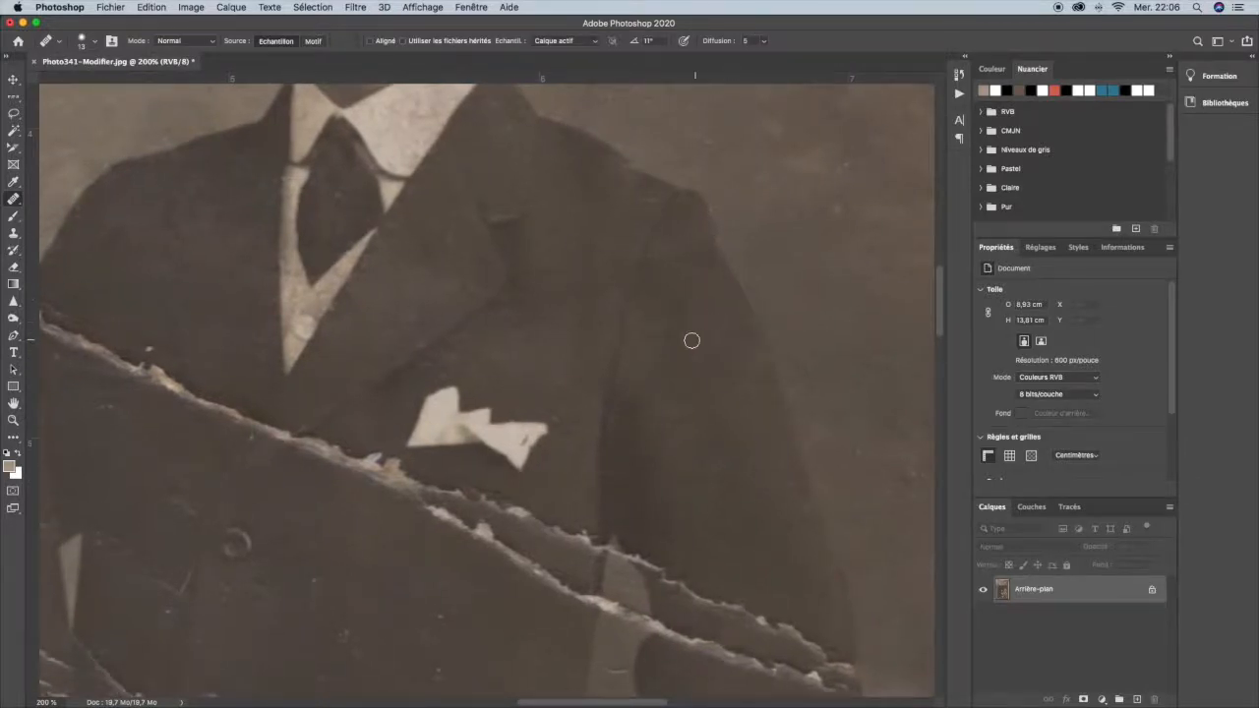
{"action": "left_click_drag", "start_coordinate": [679, 335], "coordinate": [747, 410]}
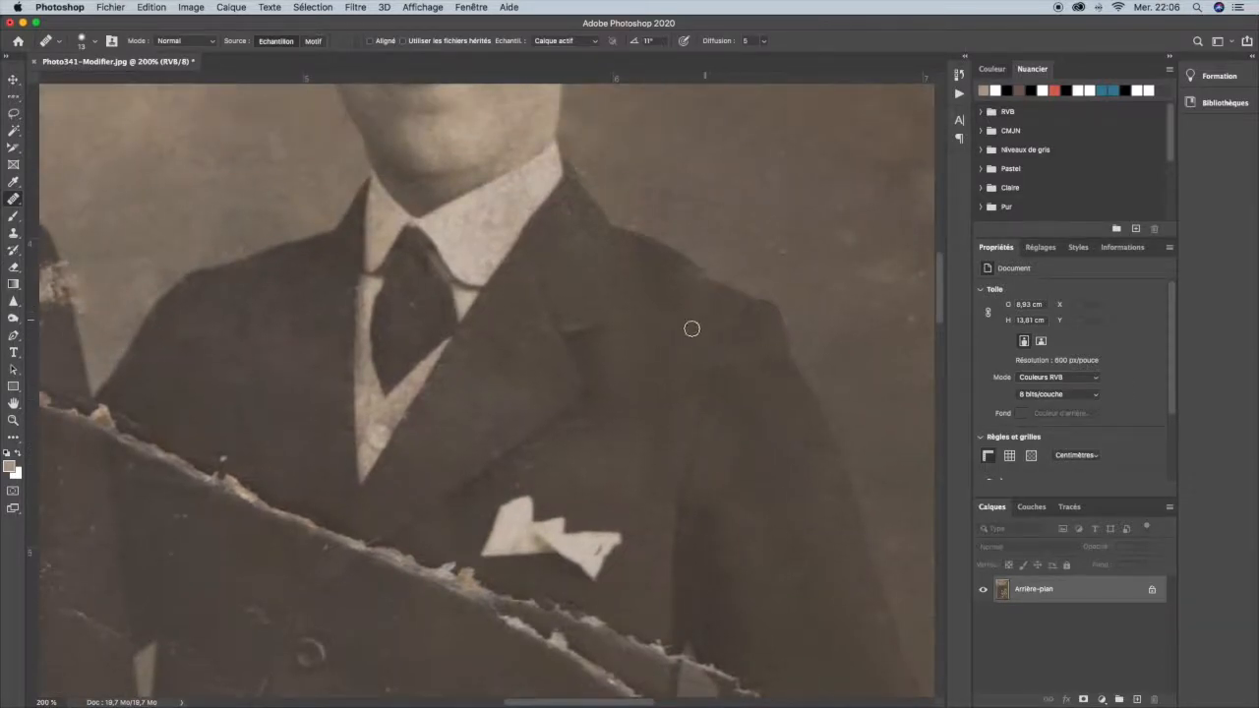
{"action": "left_click_drag", "start_coordinate": [633, 435], "coordinate": [767, 304]}
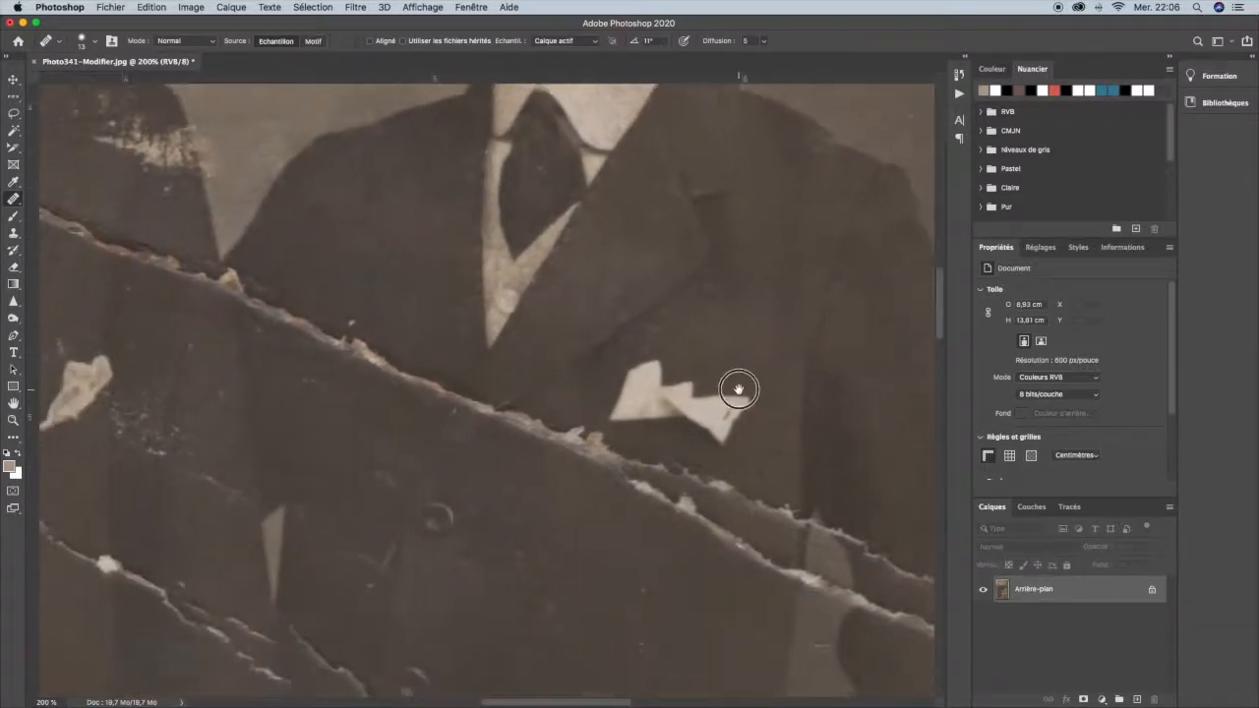
{"action": "left_click_drag", "start_coordinate": [737, 387], "coordinate": [689, 320]}
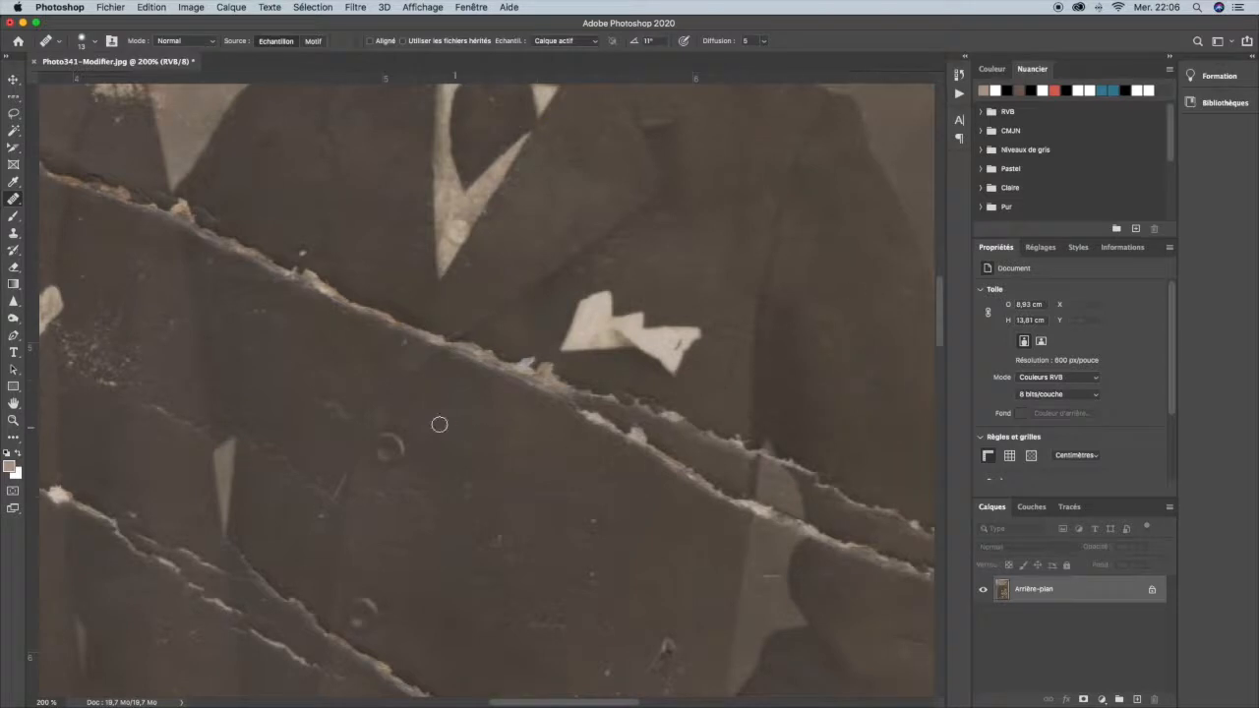
{"action": "scroll", "coordinate": [502, 461], "scroll_direction": "up", "scroll_amount": 5}
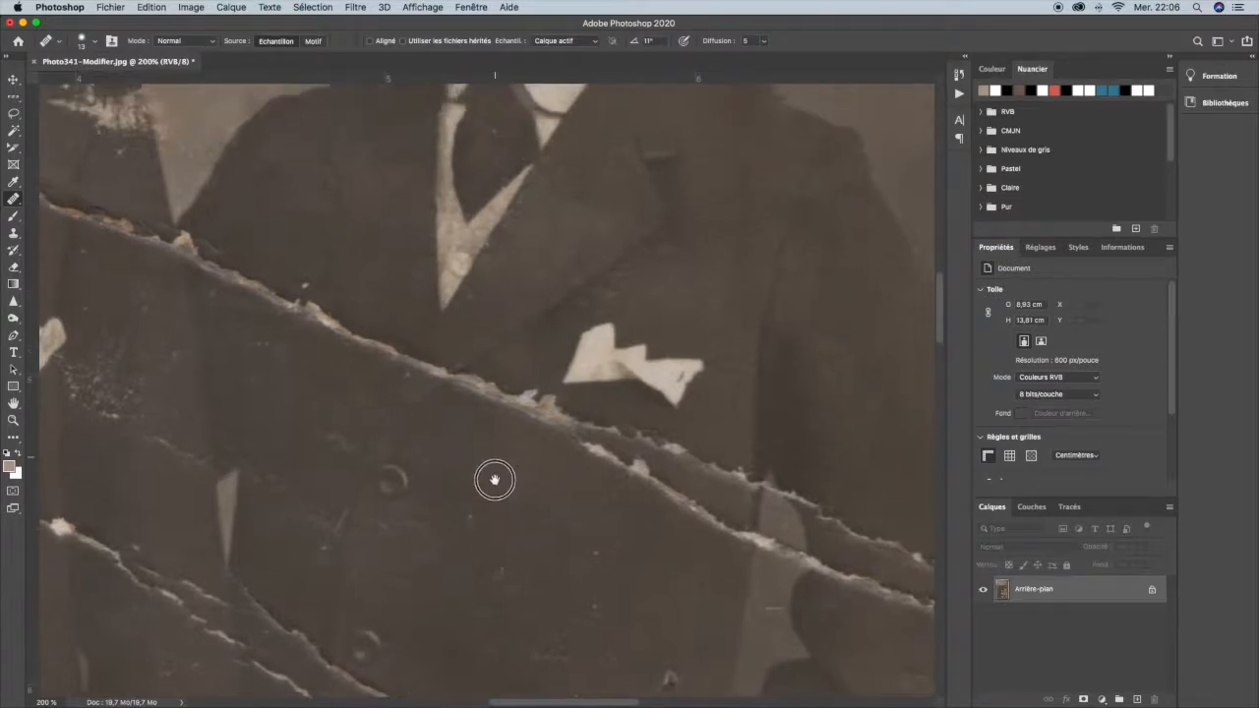
Step: Heal the crack across the right man's jacket from below the pocket square to beneath his shirt's V with the Healing Brush
{"action": "left_click", "coordinate": [594, 447]}
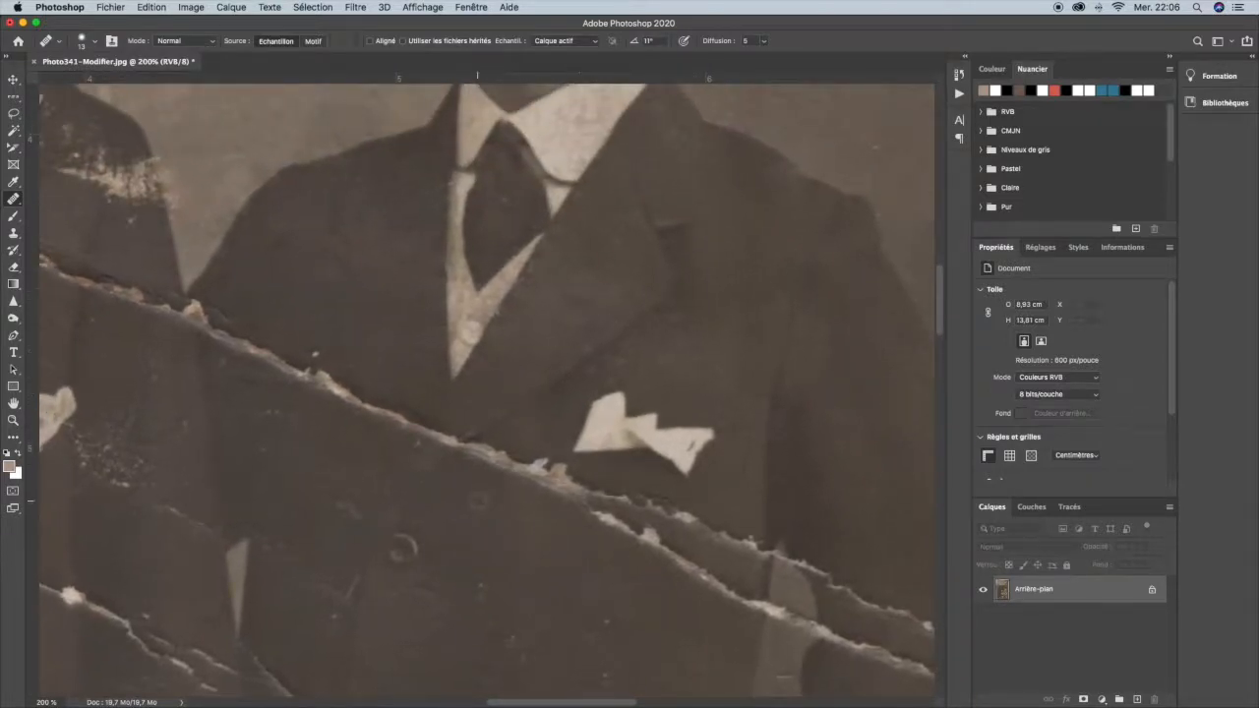
{"action": "mouse_move", "coordinate": [478, 449]}
{"action": "left_mouse_down"}
{"action": "mouse_move", "coordinate": [520, 460]}
{"action": "mouse_move", "coordinate": [497, 468]}
{"action": "mouse_move", "coordinate": [506, 473]}
{"action": "mouse_move", "coordinate": [543, 457]}
{"action": "mouse_move", "coordinate": [536, 477]}
{"action": "mouse_move", "coordinate": [554, 472]}
{"action": "mouse_move", "coordinate": [537, 485]}
{"action": "mouse_move", "coordinate": [570, 477]}
{"action": "mouse_move", "coordinate": [554, 502]}
{"action": "mouse_move", "coordinate": [579, 498]}
{"action": "mouse_move", "coordinate": [507, 490]}
{"action": "mouse_move", "coordinate": [525, 472]}
{"action": "mouse_move", "coordinate": [495, 458]}
{"action": "left_mouse_up"}
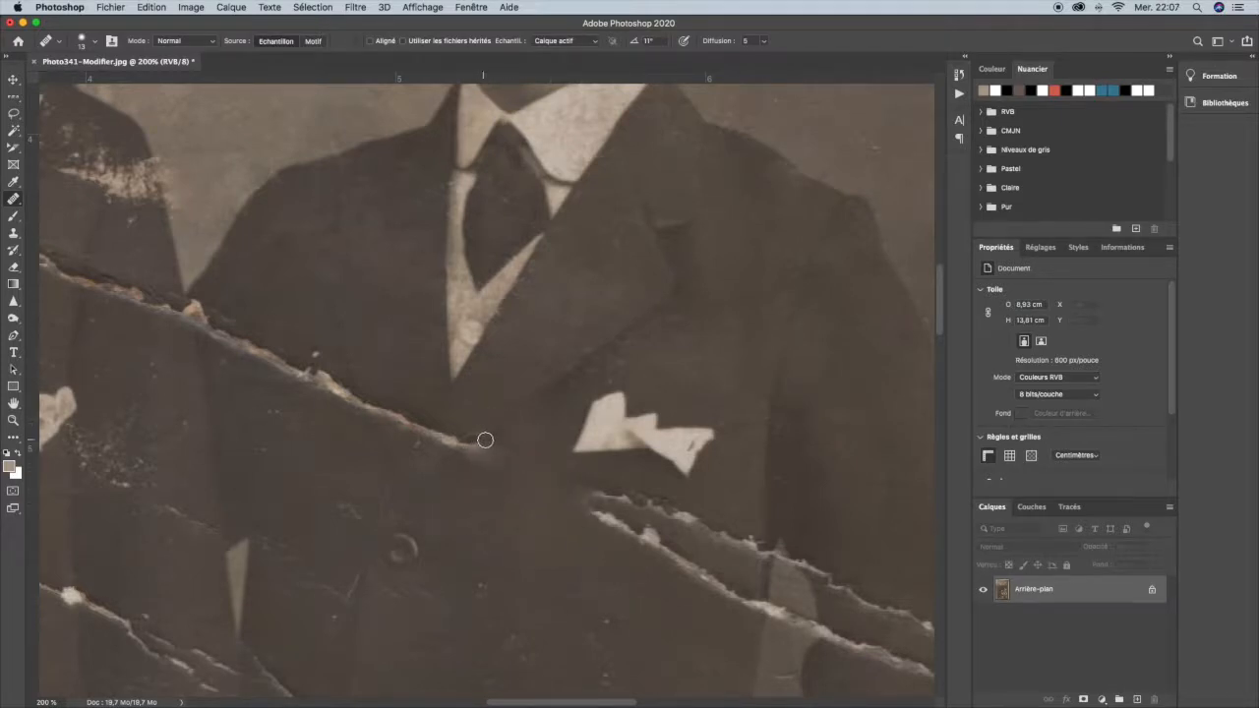
{"action": "mouse_move", "coordinate": [479, 435]}
{"action": "left_mouse_down"}
{"action": "mouse_move", "coordinate": [466, 452]}
{"action": "mouse_move", "coordinate": [490, 462]}
{"action": "mouse_move", "coordinate": [442, 436]}
{"action": "mouse_move", "coordinate": [466, 435]}
{"action": "left_mouse_up"}
{"action": "mouse_move", "coordinate": [471, 504]}
{"action": "left_mouse_down"}
{"action": "mouse_move", "coordinate": [475, 463]}
{"action": "mouse_move", "coordinate": [455, 466]}
{"action": "left_mouse_up"}
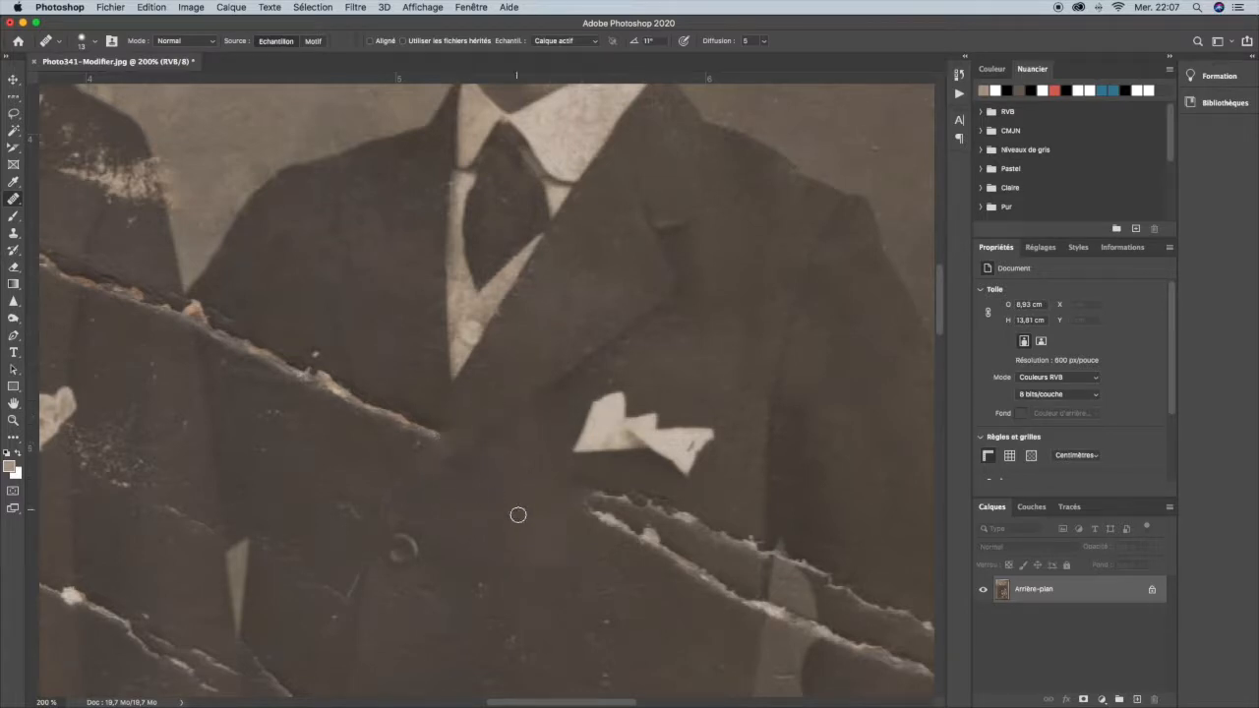
Step: Heal the two crack branches under the pocket square as far as the jacket's side edge, sampling clean cloth nearby
{"action": "left_click", "coordinate": [551, 559], "text": "alt"}
{"action": "mouse_move", "coordinate": [593, 511]}
{"action": "left_mouse_down"}
{"action": "mouse_move", "coordinate": [646, 518]}
{"action": "mouse_move", "coordinate": [634, 539]}
{"action": "mouse_move", "coordinate": [664, 535]}
{"action": "mouse_move", "coordinate": [646, 545]}
{"action": "mouse_move", "coordinate": [661, 540]}
{"action": "mouse_move", "coordinate": [660, 518]}
{"action": "mouse_move", "coordinate": [623, 521]}
{"action": "mouse_move", "coordinate": [663, 502]}
{"action": "mouse_move", "coordinate": [605, 516]}
{"action": "mouse_move", "coordinate": [644, 493]}
{"action": "mouse_move", "coordinate": [559, 506]}
{"action": "mouse_move", "coordinate": [595, 500]}
{"action": "mouse_move", "coordinate": [582, 511]}
{"action": "mouse_move", "coordinate": [605, 528]}
{"action": "mouse_move", "coordinate": [666, 518]}
{"action": "mouse_move", "coordinate": [652, 550]}
{"action": "mouse_move", "coordinate": [649, 516]}
{"action": "left_mouse_up"}
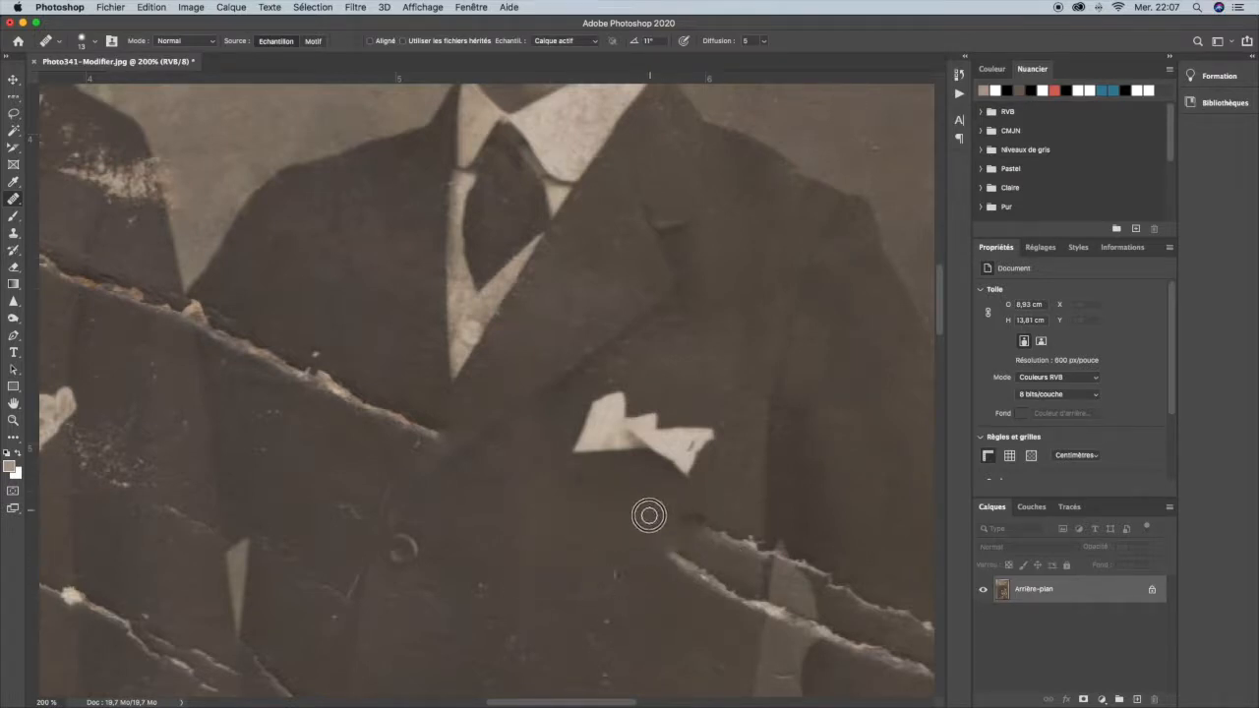
{"action": "left_click_drag", "start_coordinate": [666, 584], "coordinate": [451, 402]}
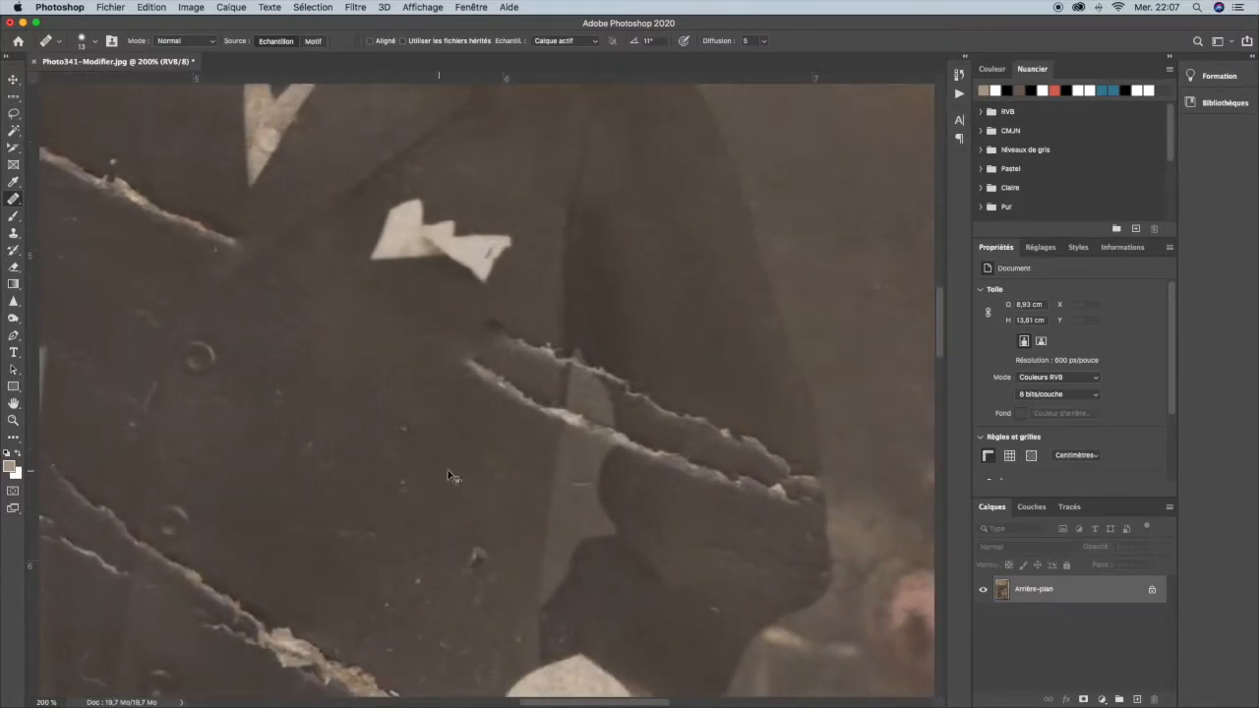
{"action": "mouse_move", "coordinate": [499, 384]}
{"action": "left_mouse_down"}
{"action": "mouse_move", "coordinate": [462, 360]}
{"action": "mouse_move", "coordinate": [503, 373]}
{"action": "mouse_move", "coordinate": [509, 395]}
{"action": "mouse_move", "coordinate": [537, 390]}
{"action": "mouse_move", "coordinate": [548, 418]}
{"action": "mouse_move", "coordinate": [547, 403]}
{"action": "mouse_move", "coordinate": [519, 401]}
{"action": "mouse_move", "coordinate": [514, 414]}
{"action": "mouse_move", "coordinate": [484, 391]}
{"action": "left_mouse_up"}
{"action": "left_click", "coordinate": [415, 425], "text": "alt"}
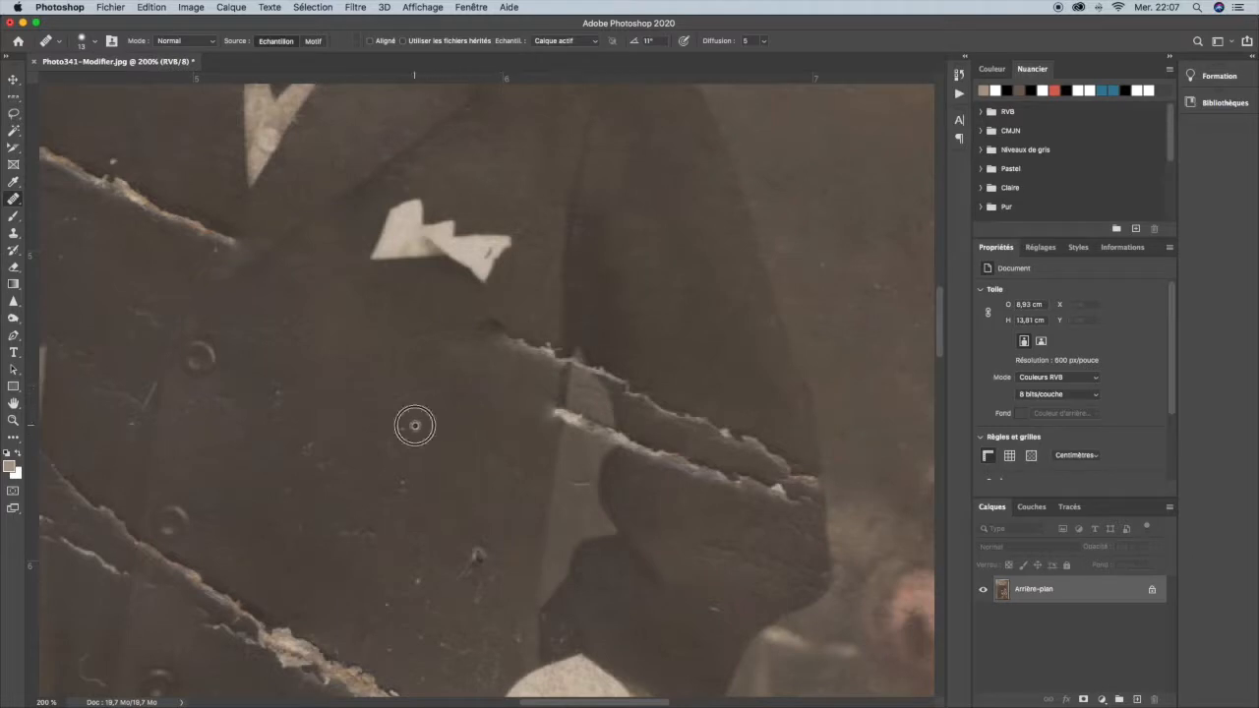
{"action": "left_click", "coordinate": [432, 422], "text": "alt"}
{"action": "mouse_move", "coordinate": [479, 326]}
{"action": "left_mouse_down"}
{"action": "mouse_move", "coordinate": [503, 321]}
{"action": "mouse_move", "coordinate": [509, 349]}
{"action": "mouse_move", "coordinate": [550, 344]}
{"action": "left_mouse_up"}
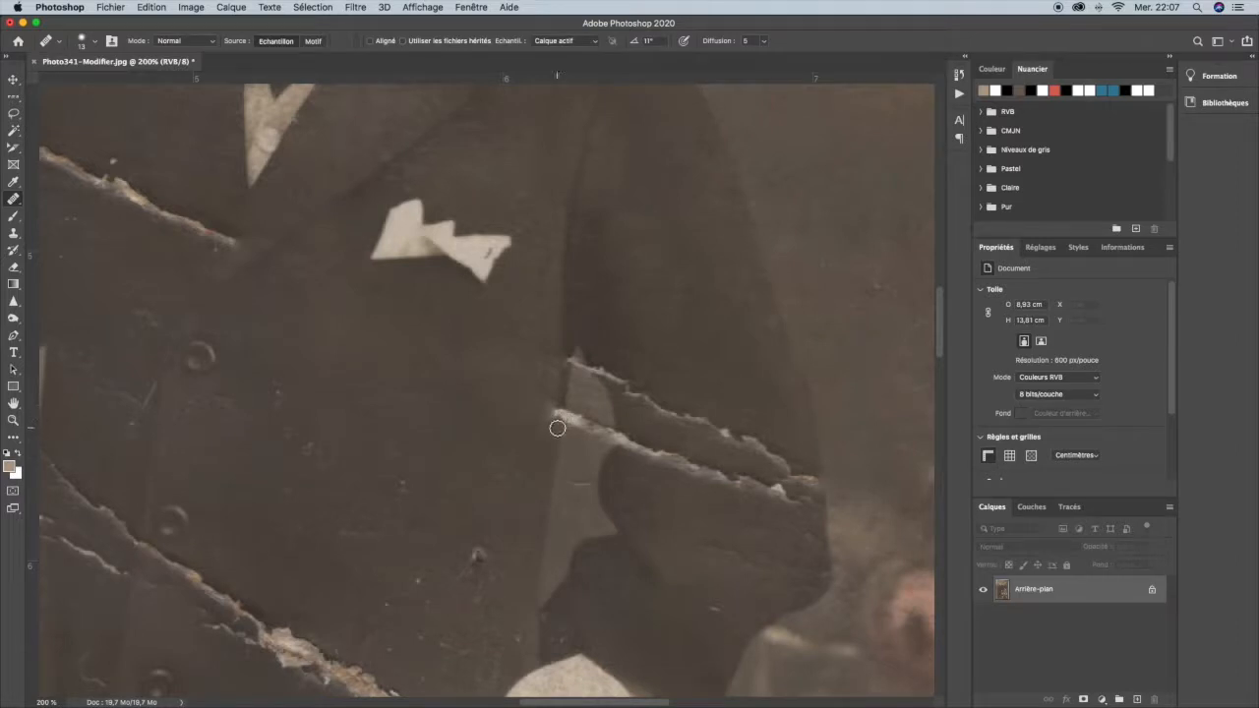
Step: Heal the lower crack where it crosses the light gap between the right man's jacket and sleeve
{"action": "mouse_move", "coordinate": [563, 429]}
{"action": "left_mouse_down"}
{"action": "mouse_move", "coordinate": [556, 405]}
{"action": "mouse_move", "coordinate": [530, 413]}
{"action": "left_mouse_up"}
{"action": "mouse_move", "coordinate": [566, 417]}
{"action": "left_mouse_down"}
{"action": "mouse_move", "coordinate": [590, 431]}
{"action": "mouse_move", "coordinate": [576, 436]}
{"action": "mouse_move", "coordinate": [594, 427]}
{"action": "mouse_move", "coordinate": [580, 431]}
{"action": "left_mouse_up"}
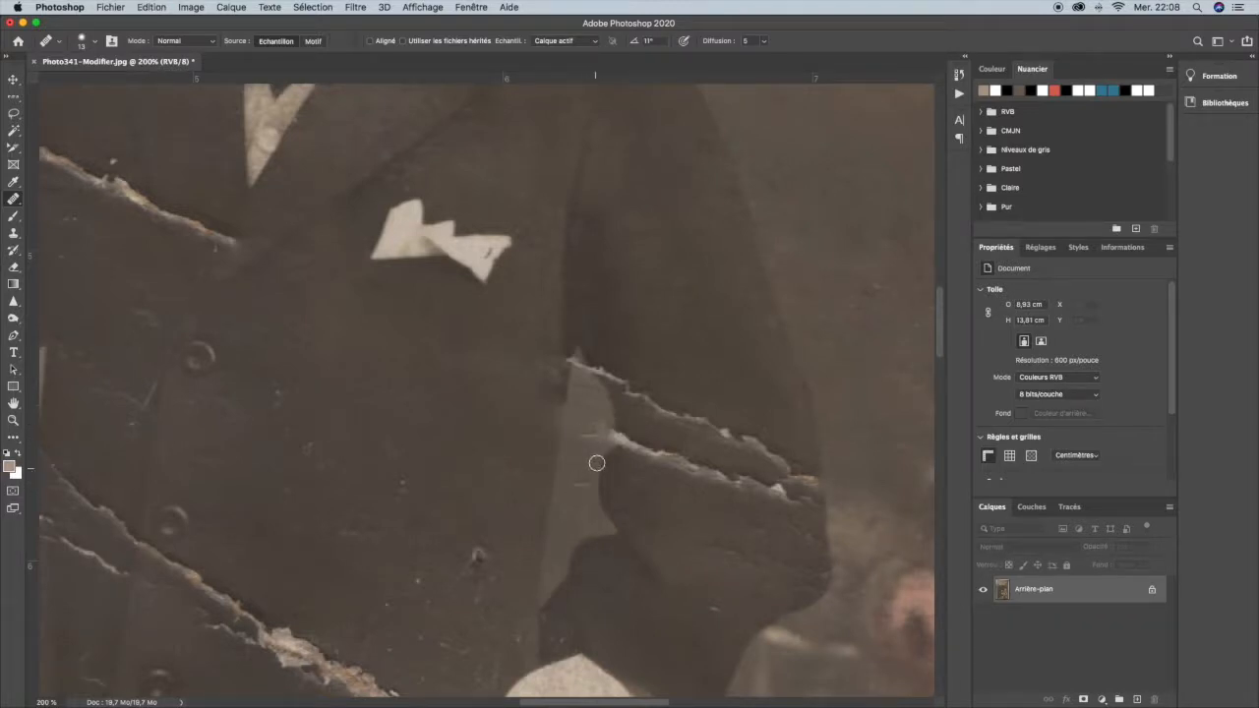
{"action": "left_click_drag", "start_coordinate": [570, 487], "coordinate": [581, 481]}
{"action": "left_click", "coordinate": [581, 431]}
{"action": "mouse_move", "coordinate": [580, 431]}
{"action": "left_mouse_down"}
{"action": "mouse_move", "coordinate": [583, 441]}
{"action": "mouse_move", "coordinate": [586, 430]}
{"action": "left_mouse_up"}
Step: Heal the lower crack along the right man's forearm, from the light gap to the sleeve's outer edge
{"action": "left_click", "coordinate": [614, 407], "text": "alt"}
{"action": "mouse_move", "coordinate": [614, 428]}
{"action": "left_mouse_down"}
{"action": "mouse_move", "coordinate": [586, 436]}
{"action": "mouse_move", "coordinate": [606, 431]}
{"action": "mouse_move", "coordinate": [690, 465]}
{"action": "left_mouse_up"}
{"action": "left_click", "coordinate": [612, 405], "text": "alt"}
{"action": "mouse_move", "coordinate": [615, 429]}
{"action": "left_mouse_down"}
{"action": "mouse_move", "coordinate": [593, 430]}
{"action": "mouse_move", "coordinate": [662, 450]}
{"action": "left_mouse_up"}
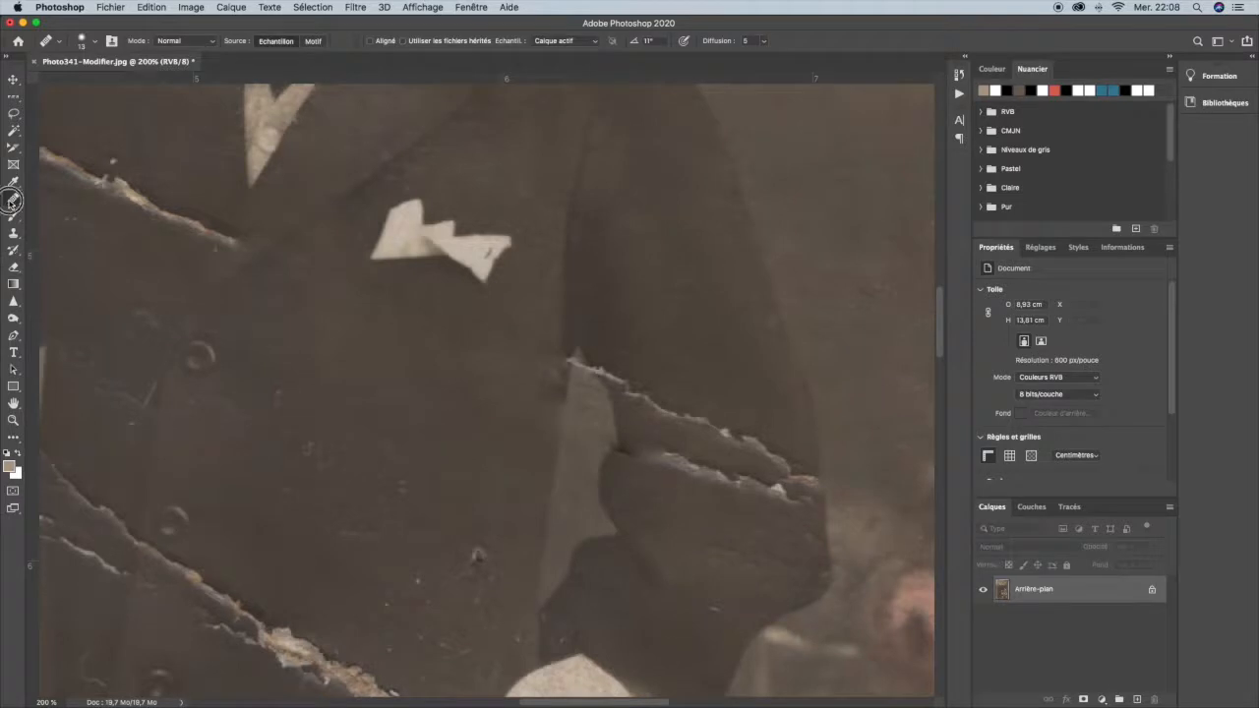
{"action": "mouse_move", "coordinate": [634, 461]}
{"action": "left_mouse_down"}
{"action": "mouse_move", "coordinate": [633, 444]}
{"action": "mouse_move", "coordinate": [621, 452]}
{"action": "mouse_move", "coordinate": [637, 441]}
{"action": "mouse_move", "coordinate": [685, 473]}
{"action": "mouse_move", "coordinate": [738, 478]}
{"action": "mouse_move", "coordinate": [739, 492]}
{"action": "left_mouse_up"}
{"action": "left_click", "coordinate": [650, 491], "text": "alt"}
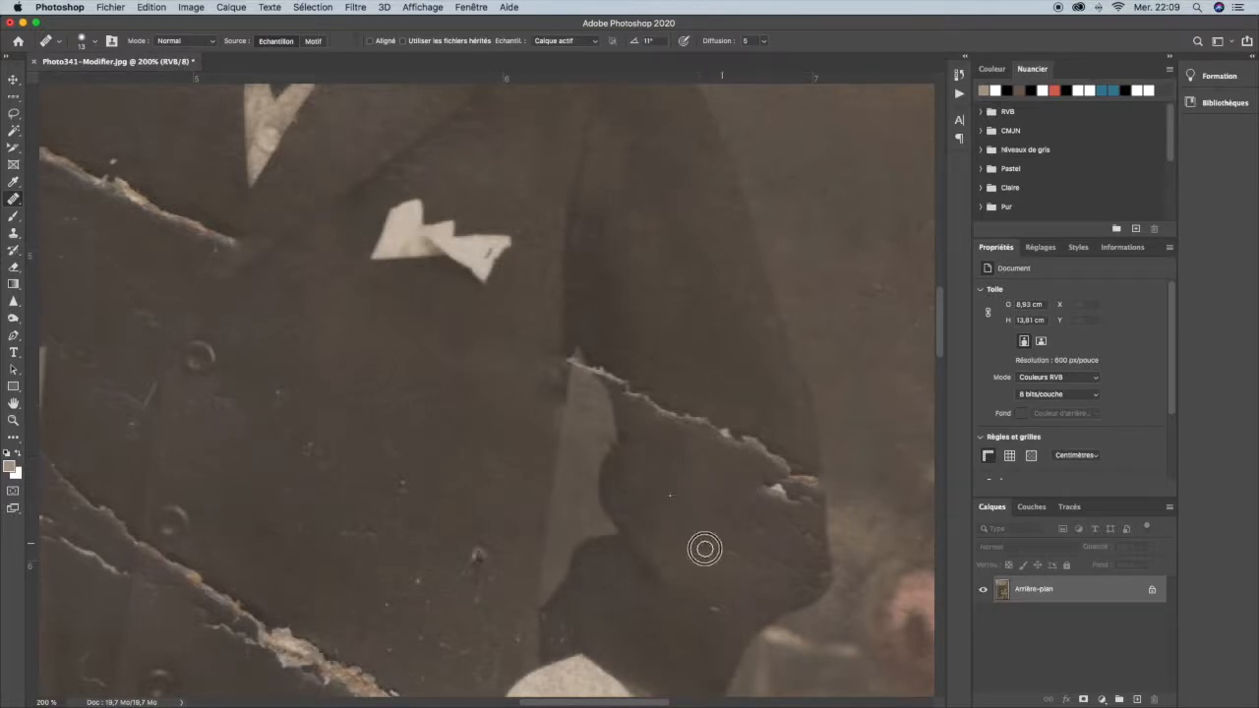
{"action": "mouse_move", "coordinate": [767, 499]}
{"action": "left_mouse_down"}
{"action": "mouse_move", "coordinate": [787, 483]}
{"action": "mouse_move", "coordinate": [776, 498]}
{"action": "mouse_move", "coordinate": [806, 506]}
{"action": "left_mouse_up"}
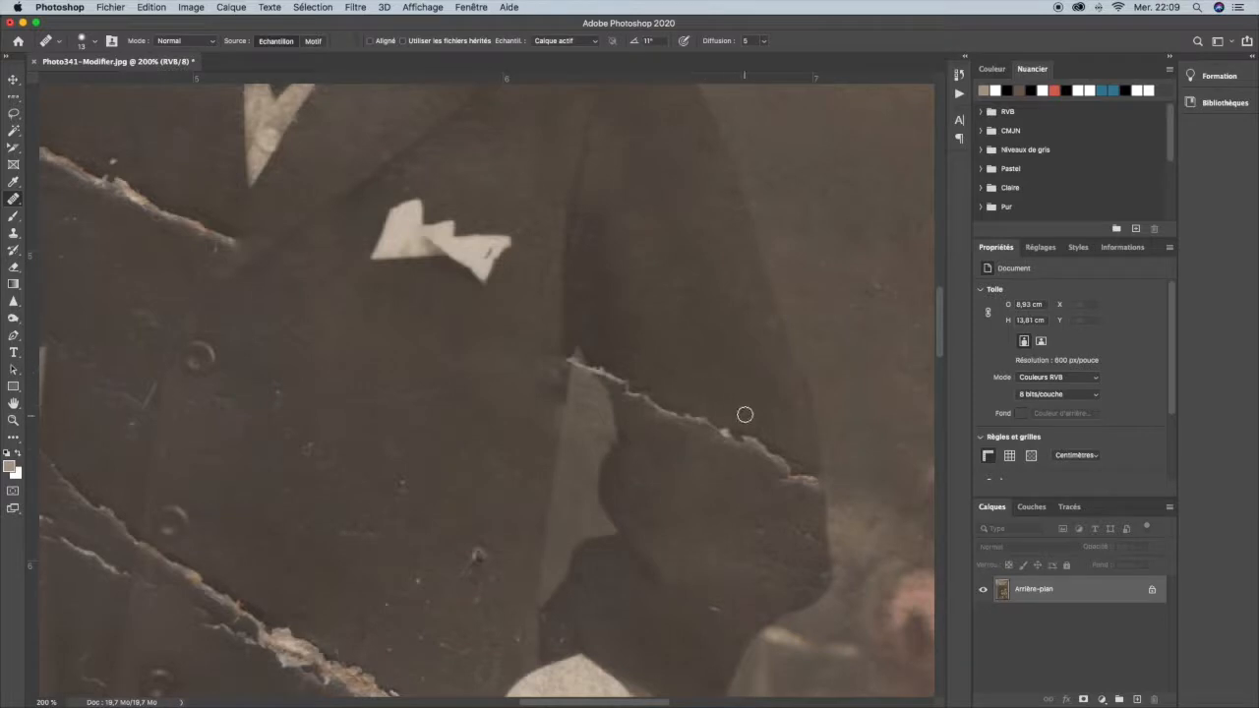
Step: Heal the upper crack across the right man's sleeve, from its outer edge back toward the light gap
{"action": "mouse_move", "coordinate": [708, 415]}
{"action": "left_mouse_down"}
{"action": "mouse_move", "coordinate": [759, 440]}
{"action": "mouse_move", "coordinate": [703, 442]}
{"action": "mouse_move", "coordinate": [686, 415]}
{"action": "mouse_move", "coordinate": [644, 398]}
{"action": "left_mouse_up"}
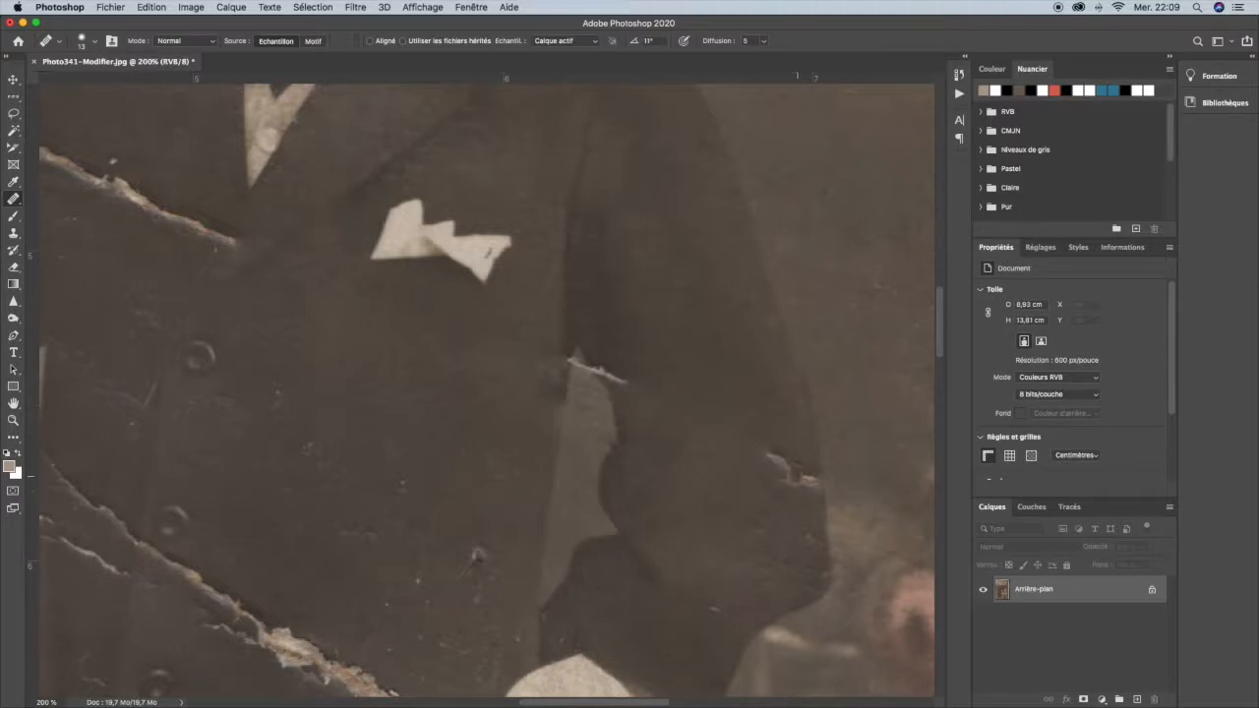
{"action": "mouse_move", "coordinate": [763, 444]}
{"action": "left_mouse_down"}
{"action": "mouse_move", "coordinate": [778, 486]}
{"action": "mouse_move", "coordinate": [796, 475]}
{"action": "left_mouse_up"}
{"action": "left_click", "coordinate": [781, 455], "text": "alt"}
{"action": "left_click_drag", "start_coordinate": [636, 388], "coordinate": [605, 365]}
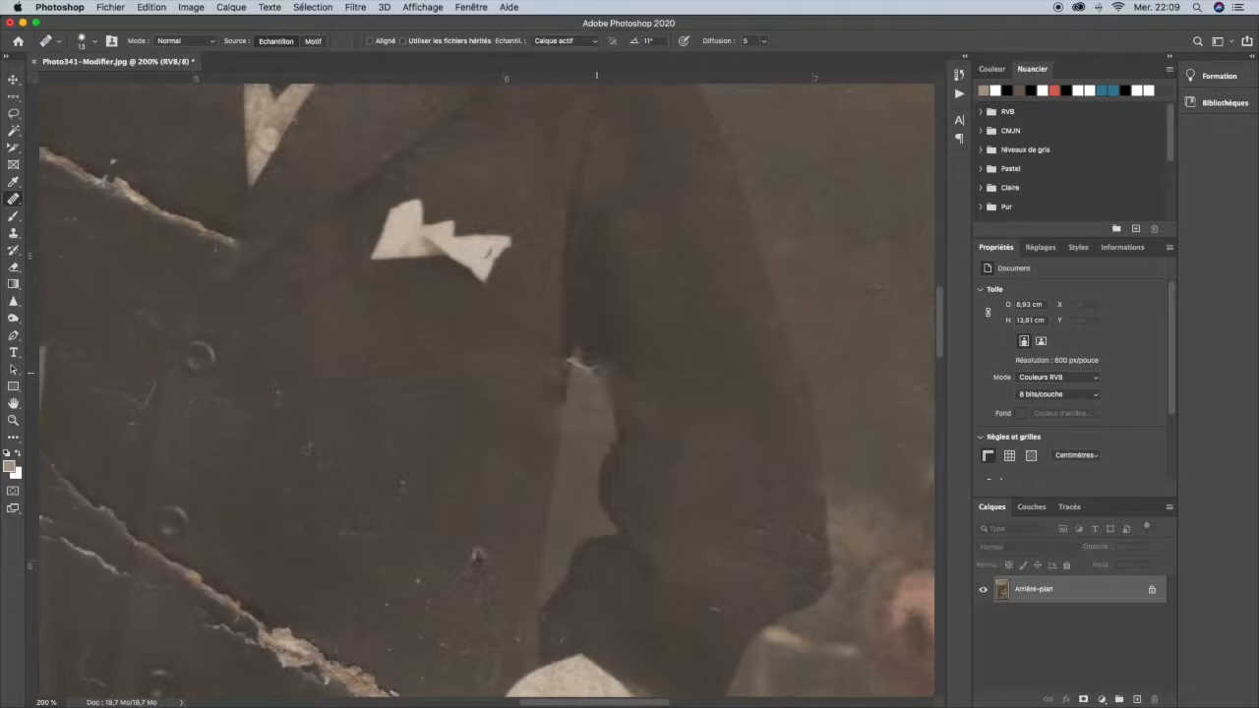
Step: Heal the crack remnants at the tip of the light gap and along the adjoining jacket edge
{"action": "mouse_move", "coordinate": [596, 373]}
{"action": "left_mouse_down"}
{"action": "mouse_move", "coordinate": [575, 354]}
{"action": "mouse_move", "coordinate": [589, 355]}
{"action": "left_mouse_up"}
{"action": "mouse_move", "coordinate": [585, 346]}
{"action": "left_mouse_down"}
{"action": "mouse_move", "coordinate": [571, 348]}
{"action": "mouse_move", "coordinate": [593, 357]}
{"action": "mouse_move", "coordinate": [598, 334]}
{"action": "left_mouse_up"}
{"action": "mouse_move", "coordinate": [588, 367]}
{"action": "left_mouse_down"}
{"action": "mouse_move", "coordinate": [577, 360]}
{"action": "mouse_move", "coordinate": [569, 394]}
{"action": "left_mouse_up"}
{"action": "left_click", "coordinate": [561, 403], "text": "alt"}
{"action": "left_click", "coordinate": [565, 393], "text": "alt"}
{"action": "left_click_drag", "start_coordinate": [572, 369], "coordinate": [562, 356]}
Step: Clean up the inner sleeve edge and the upper part of the light gap with the Healing Brush
{"action": "left_click", "coordinate": [602, 460], "text": "alt"}
{"action": "left_click_drag", "start_coordinate": [611, 448], "coordinate": [614, 441]}
{"action": "mouse_move", "coordinate": [623, 364]}
{"action": "left_mouse_down"}
{"action": "mouse_move", "coordinate": [668, 328]}
{"action": "mouse_move", "coordinate": [657, 497]}
{"action": "mouse_move", "coordinate": [690, 485]}
{"action": "mouse_move", "coordinate": [689, 465]}
{"action": "mouse_move", "coordinate": [623, 318]}
{"action": "left_mouse_up"}
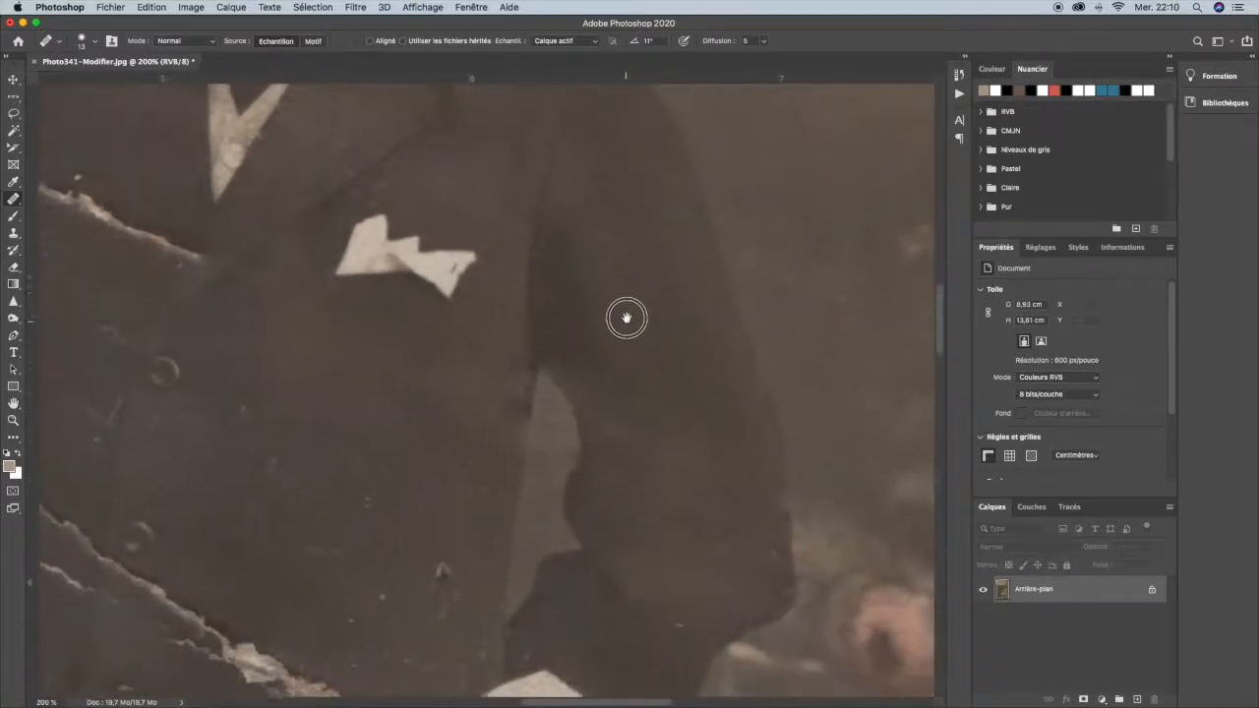
{"action": "left_click", "coordinate": [544, 477], "text": "alt"}
{"action": "mouse_move", "coordinate": [556, 412]}
{"action": "left_mouse_down"}
{"action": "mouse_move", "coordinate": [548, 396]}
{"action": "mouse_move", "coordinate": [542, 483]}
{"action": "mouse_move", "coordinate": [562, 443]}
{"action": "mouse_move", "coordinate": [548, 452]}
{"action": "mouse_move", "coordinate": [559, 456]}
{"action": "left_mouse_up"}
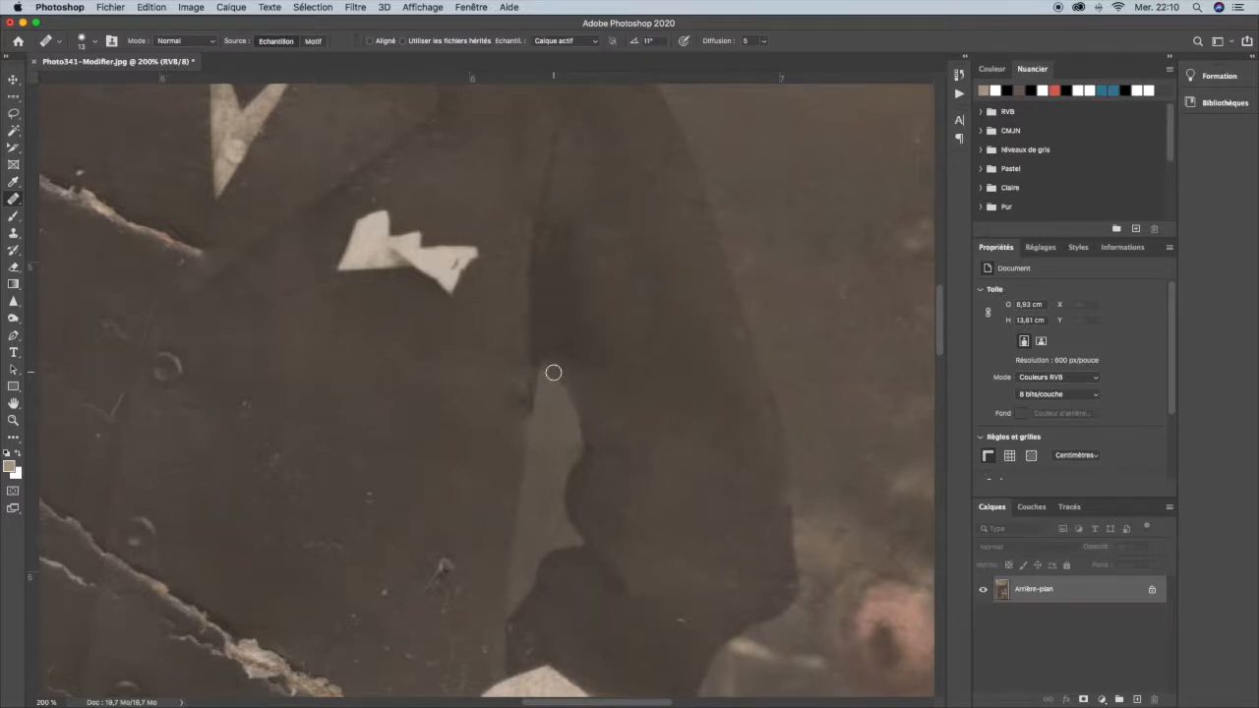
{"action": "left_click_drag", "start_coordinate": [552, 374], "coordinate": [548, 362]}
Step: Heal the crack across the right man's chest, from beneath his shirt's V toward the other man's sleeve
{"action": "mouse_move", "coordinate": [386, 323]}
{"action": "left_mouse_down"}
{"action": "mouse_move", "coordinate": [503, 498]}
{"action": "mouse_move", "coordinate": [548, 529]}
{"action": "mouse_move", "coordinate": [718, 442]}
{"action": "left_mouse_up"}
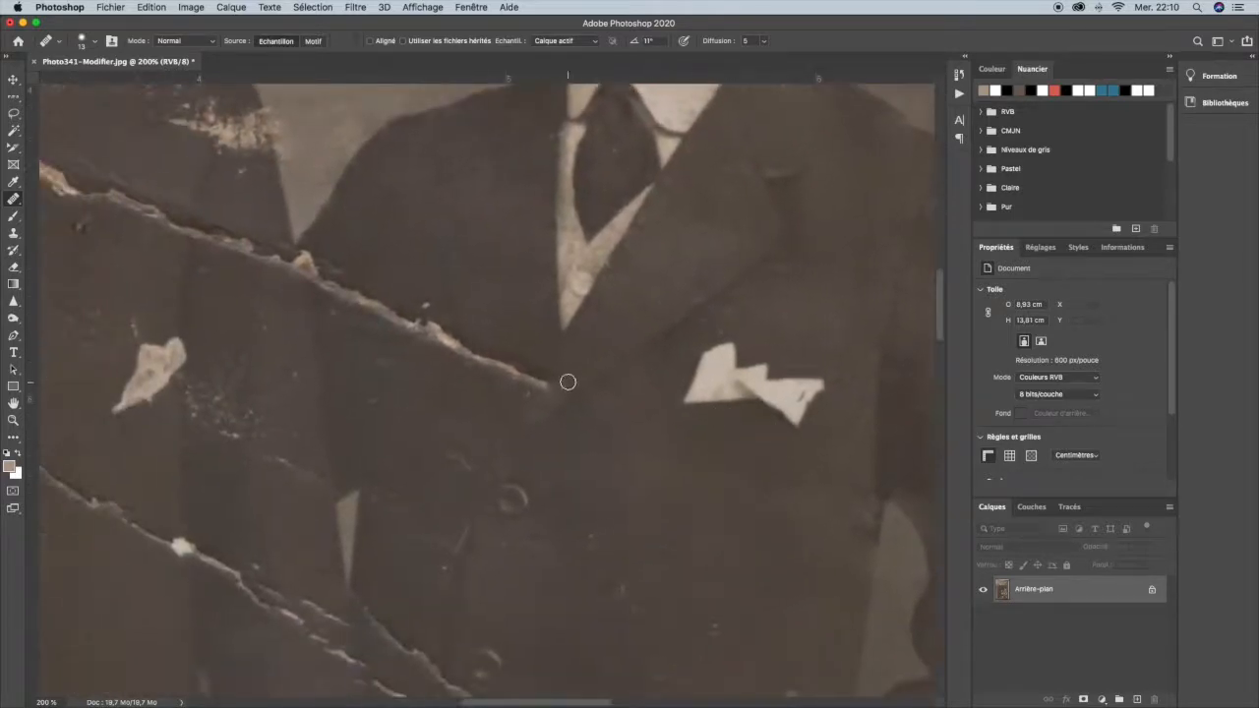
{"action": "mouse_move", "coordinate": [558, 378]}
{"action": "left_mouse_down"}
{"action": "mouse_move", "coordinate": [534, 393]}
{"action": "mouse_move", "coordinate": [542, 380]}
{"action": "mouse_move", "coordinate": [522, 391]}
{"action": "mouse_move", "coordinate": [520, 363]}
{"action": "mouse_move", "coordinate": [511, 378]}
{"action": "mouse_move", "coordinate": [495, 354]}
{"action": "mouse_move", "coordinate": [490, 367]}
{"action": "left_mouse_up"}
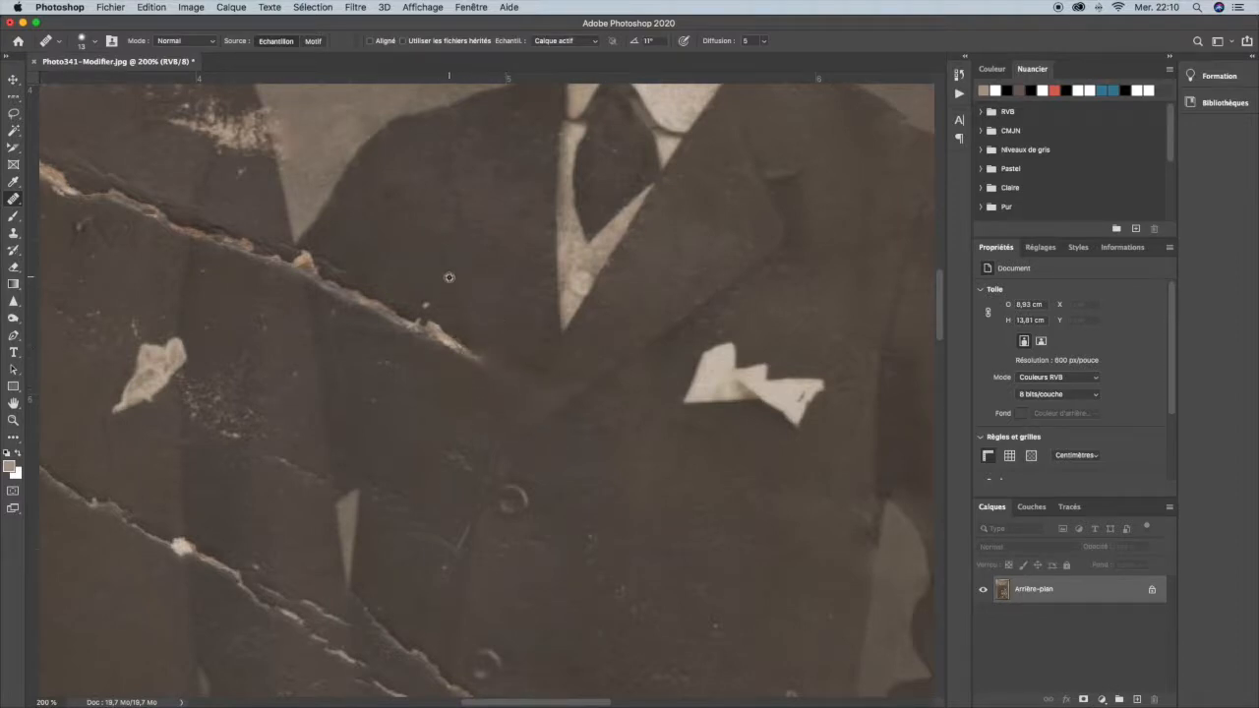
{"action": "mouse_move", "coordinate": [462, 327]}
{"action": "left_mouse_down"}
{"action": "mouse_move", "coordinate": [483, 366]}
{"action": "mouse_move", "coordinate": [444, 326]}
{"action": "mouse_move", "coordinate": [448, 353]}
{"action": "mouse_move", "coordinate": [436, 319]}
{"action": "mouse_move", "coordinate": [438, 342]}
{"action": "mouse_move", "coordinate": [422, 298]}
{"action": "mouse_move", "coordinate": [434, 332]}
{"action": "left_mouse_up"}
{"action": "left_click_drag", "start_coordinate": [430, 389], "coordinate": [436, 348]}
{"action": "left_click", "coordinate": [426, 392], "text": "alt"}
{"action": "mouse_move", "coordinate": [424, 348]}
{"action": "left_mouse_down"}
{"action": "mouse_move", "coordinate": [425, 312]}
{"action": "mouse_move", "coordinate": [436, 341]}
{"action": "mouse_move", "coordinate": [437, 324]}
{"action": "mouse_move", "coordinate": [406, 314]}
{"action": "mouse_move", "coordinate": [414, 347]}
{"action": "mouse_move", "coordinate": [415, 319]}
{"action": "mouse_move", "coordinate": [391, 336]}
{"action": "mouse_move", "coordinate": [354, 311]}
{"action": "left_mouse_up"}
{"action": "mouse_move", "coordinate": [351, 290]}
{"action": "left_mouse_down"}
{"action": "mouse_move", "coordinate": [321, 276]}
{"action": "mouse_move", "coordinate": [403, 320]}
{"action": "mouse_move", "coordinate": [414, 342]}
{"action": "mouse_move", "coordinate": [383, 317]}
{"action": "left_mouse_up"}
Step: Heal the small scratches on the right man's jacket front around and beside the upper button
{"action": "left_click", "coordinate": [394, 336], "text": "alt"}
{"action": "mouse_move", "coordinate": [390, 372]}
{"action": "left_mouse_down"}
{"action": "mouse_move", "coordinate": [407, 414]}
{"action": "mouse_move", "coordinate": [376, 408]}
{"action": "left_mouse_up"}
{"action": "left_click", "coordinate": [408, 419], "text": "alt"}
{"action": "left_click_drag", "start_coordinate": [426, 478], "coordinate": [491, 383]}
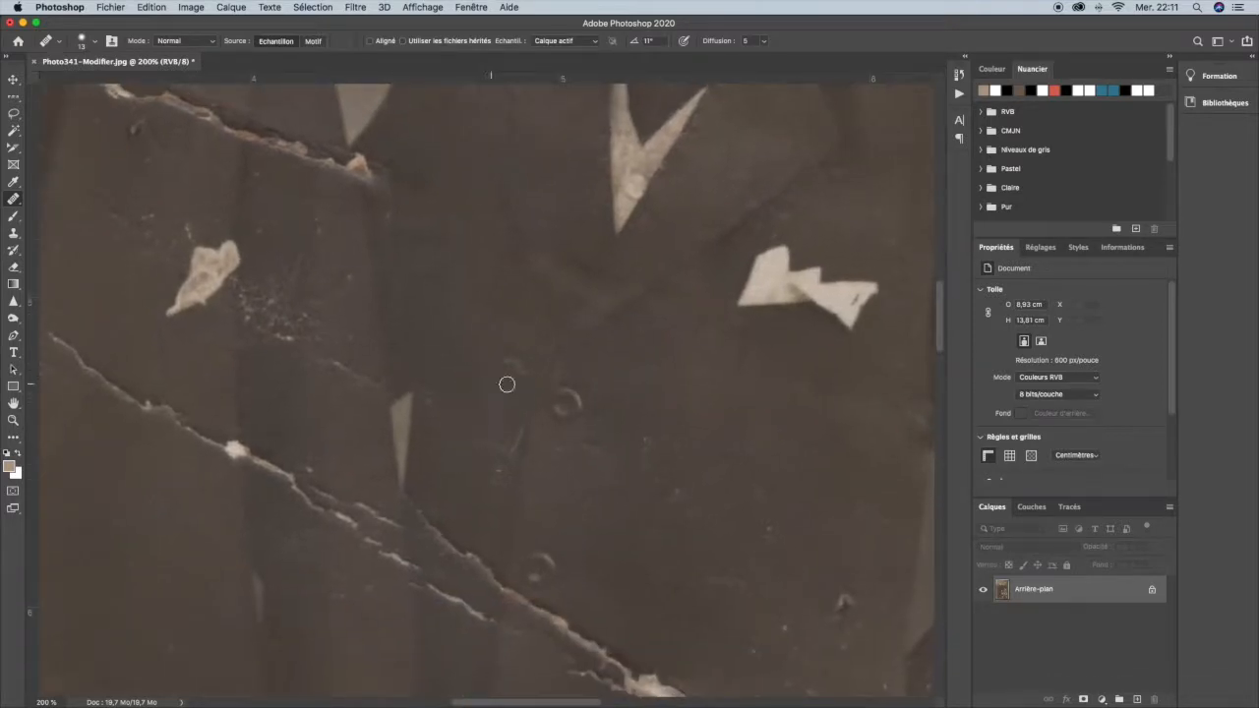
{"action": "left_click_drag", "start_coordinate": [448, 339], "coordinate": [512, 368]}
{"action": "left_click", "coordinate": [502, 369], "text": "alt"}
{"action": "left_click_drag", "start_coordinate": [499, 442], "coordinate": [431, 389]}
Step: Heal the crack across the left man's upper sleeve and the thin scratch lower down the same sleeve
{"action": "scroll", "coordinate": [486, 302], "scroll_direction": "up", "scroll_amount": 5}
{"action": "scroll", "coordinate": [487, 302], "scroll_direction": "left", "scroll_amount": 5}
{"action": "left_click", "coordinate": [589, 390], "text": "alt"}
{"action": "mouse_move", "coordinate": [518, 413]}
{"action": "left_mouse_down"}
{"action": "mouse_move", "coordinate": [497, 343]}
{"action": "mouse_move", "coordinate": [513, 337]}
{"action": "mouse_move", "coordinate": [505, 290]}
{"action": "mouse_move", "coordinate": [501, 309]}
{"action": "mouse_move", "coordinate": [514, 297]}
{"action": "left_mouse_up"}
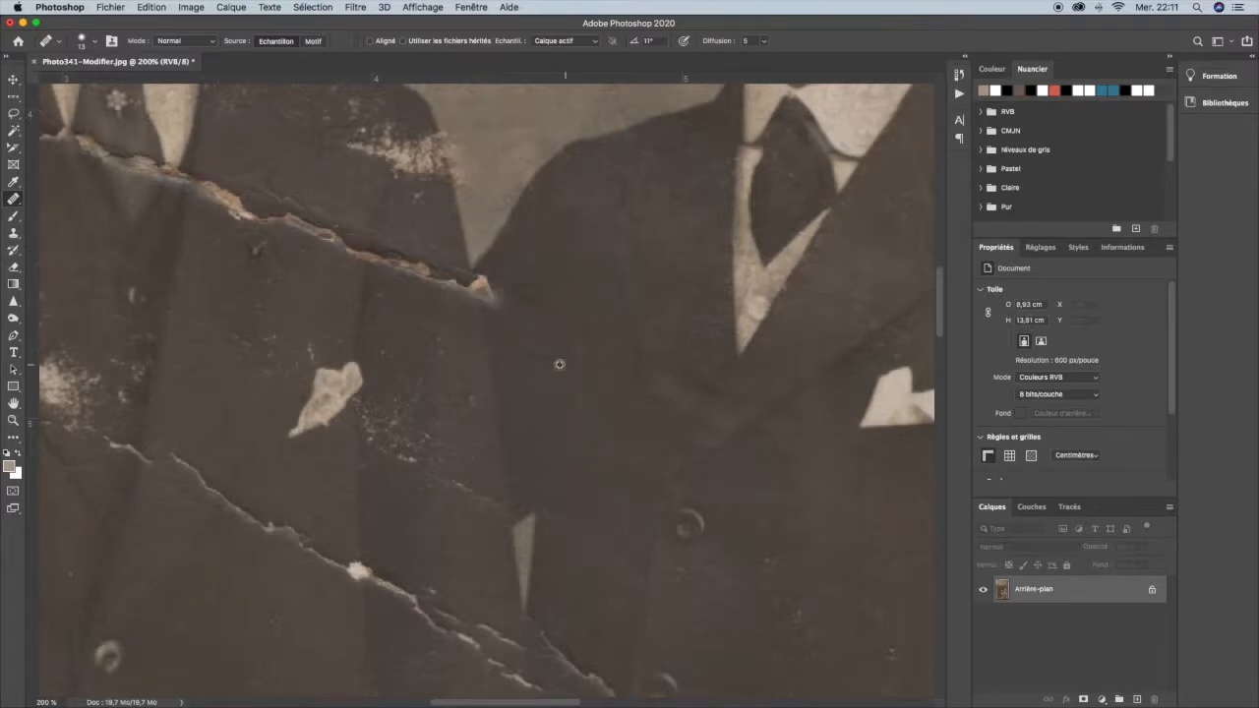
{"action": "left_click", "coordinate": [493, 374], "text": "alt"}
{"action": "mouse_move", "coordinate": [480, 307]}
{"action": "left_mouse_down"}
{"action": "mouse_move", "coordinate": [475, 285]}
{"action": "mouse_move", "coordinate": [498, 313]}
{"action": "mouse_move", "coordinate": [500, 282]}
{"action": "mouse_move", "coordinate": [462, 290]}
{"action": "mouse_move", "coordinate": [433, 261]}
{"action": "mouse_move", "coordinate": [427, 281]}
{"action": "mouse_move", "coordinate": [410, 250]}
{"action": "mouse_move", "coordinate": [391, 269]}
{"action": "mouse_move", "coordinate": [385, 249]}
{"action": "mouse_move", "coordinate": [380, 267]}
{"action": "left_mouse_up"}
{"action": "left_click", "coordinate": [450, 548], "text": "alt"}
{"action": "left_click_drag", "start_coordinate": [457, 482], "coordinate": [482, 506]}
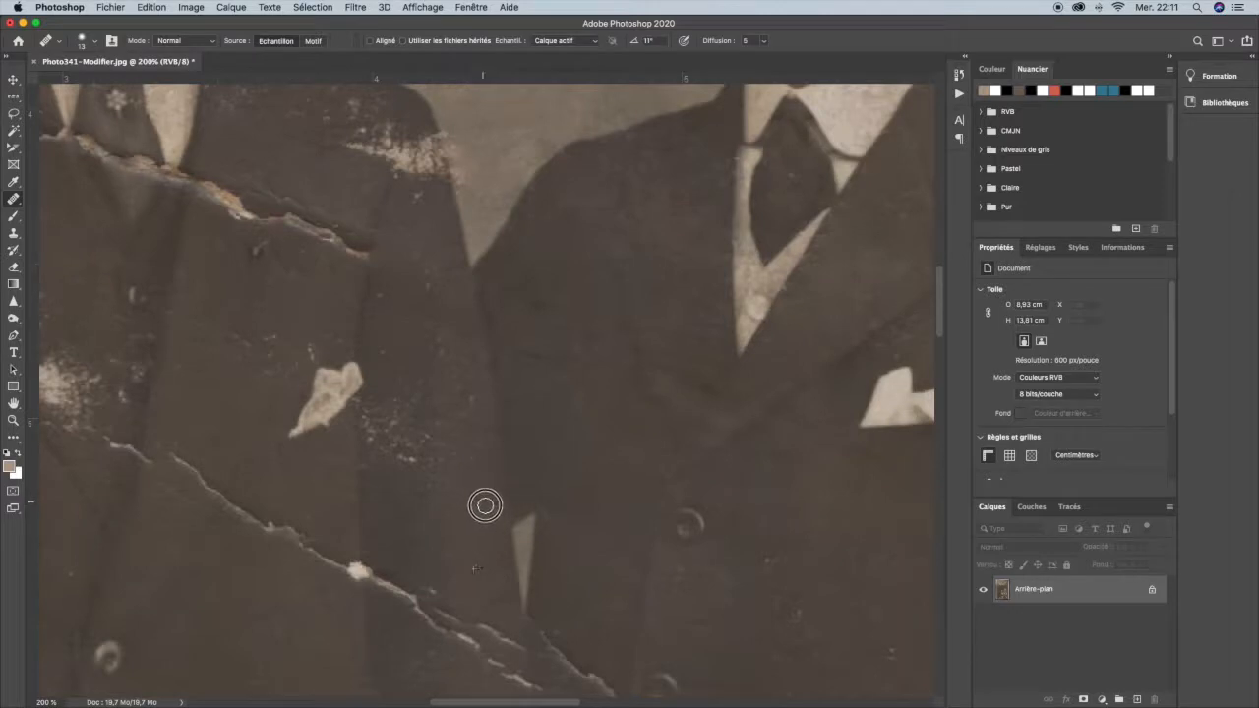
Step: Heal the upper branch of the lower crack from the small light wedge past the right man's middle button
{"action": "scroll", "coordinate": [562, 324], "scroll_direction": "down", "scroll_amount": 5}
{"action": "scroll", "coordinate": [562, 324], "scroll_direction": "right", "scroll_amount": 5}
{"action": "left_click", "coordinate": [573, 312], "text": "alt"}
{"action": "mouse_move", "coordinate": [527, 329]}
{"action": "left_mouse_down"}
{"action": "mouse_move", "coordinate": [531, 361]}
{"action": "mouse_move", "coordinate": [561, 382]}
{"action": "mouse_move", "coordinate": [536, 390]}
{"action": "mouse_move", "coordinate": [579, 396]}
{"action": "mouse_move", "coordinate": [548, 414]}
{"action": "mouse_move", "coordinate": [558, 424]}
{"action": "mouse_move", "coordinate": [518, 426]}
{"action": "mouse_move", "coordinate": [573, 433]}
{"action": "mouse_move", "coordinate": [663, 357]}
{"action": "left_mouse_up"}
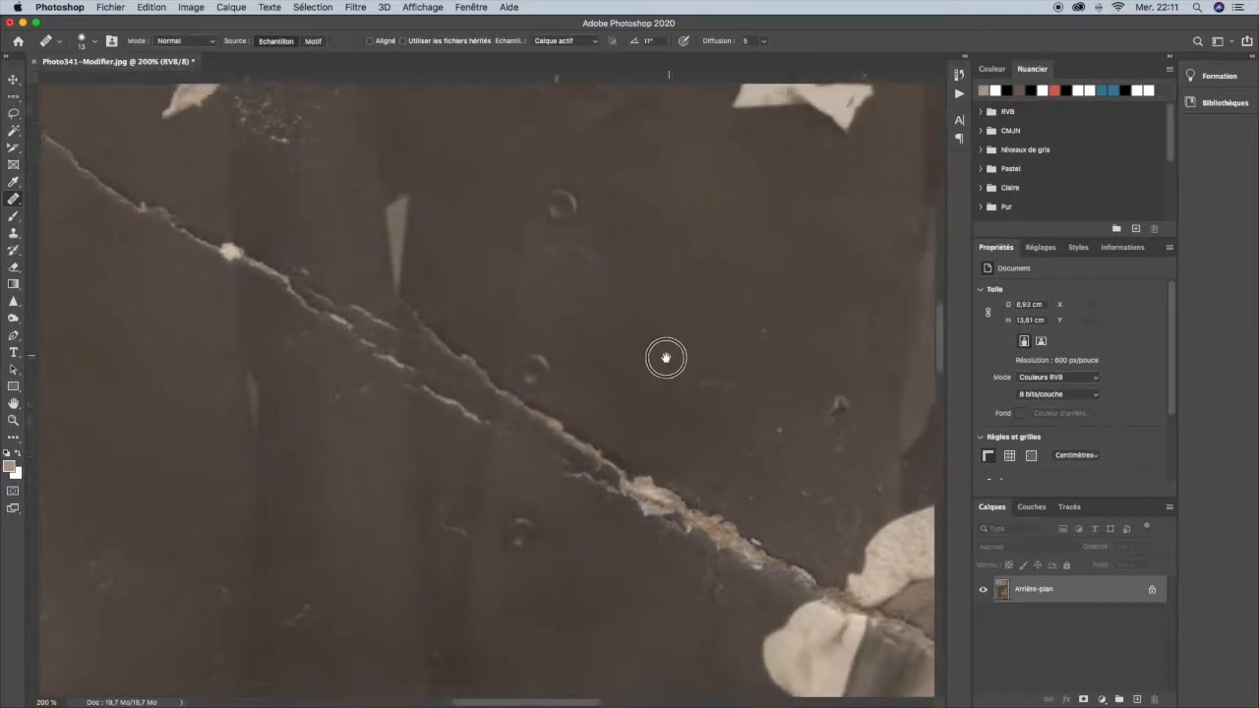
{"action": "mouse_move", "coordinate": [436, 305]}
{"action": "left_mouse_down"}
{"action": "mouse_move", "coordinate": [429, 286]}
{"action": "mouse_move", "coordinate": [444, 328]}
{"action": "mouse_move", "coordinate": [480, 339]}
{"action": "mouse_move", "coordinate": [475, 357]}
{"action": "mouse_move", "coordinate": [495, 363]}
{"action": "left_mouse_up"}
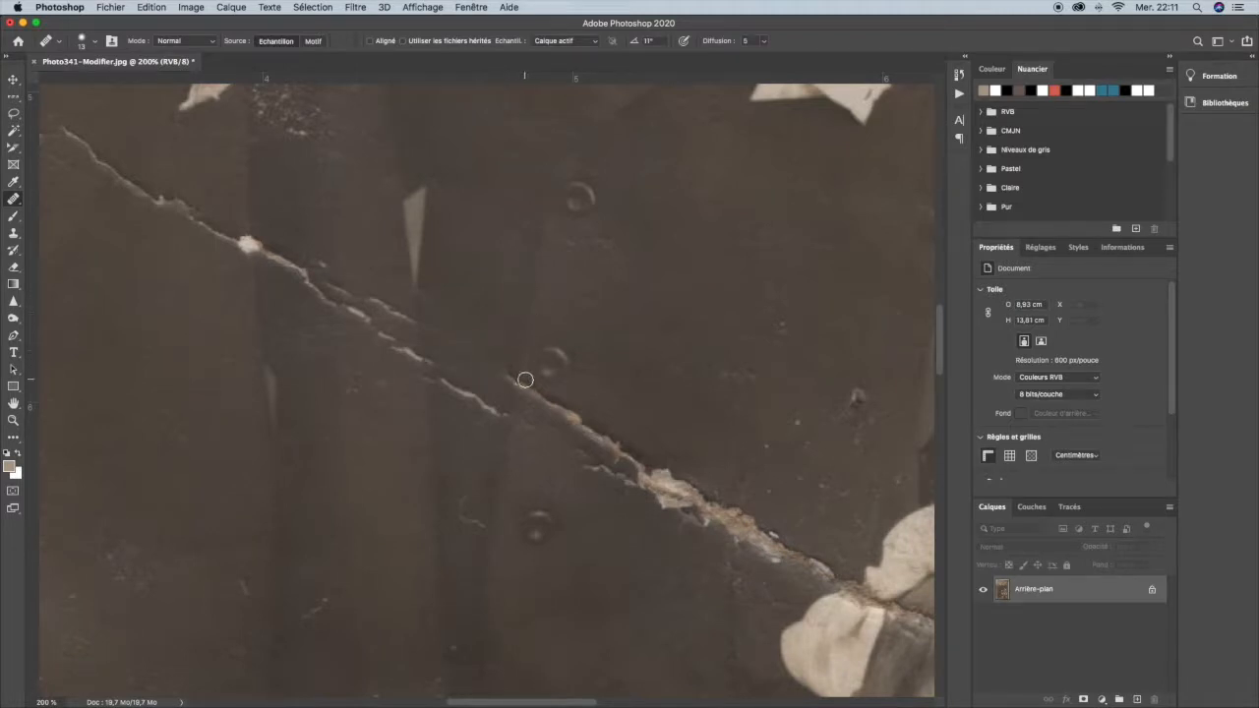
{"action": "left_click_drag", "start_coordinate": [518, 377], "coordinate": [476, 355]}
{"action": "mouse_move", "coordinate": [594, 433]}
{"action": "left_mouse_down"}
{"action": "mouse_move", "coordinate": [562, 421]}
{"action": "mouse_move", "coordinate": [546, 402]}
{"action": "mouse_move", "coordinate": [593, 408]}
{"action": "mouse_move", "coordinate": [548, 414]}
{"action": "mouse_move", "coordinate": [516, 392]}
{"action": "mouse_move", "coordinate": [521, 380]}
{"action": "mouse_move", "coordinate": [533, 382]}
{"action": "mouse_move", "coordinate": [524, 414]}
{"action": "mouse_move", "coordinate": [544, 424]}
{"action": "mouse_move", "coordinate": [547, 409]}
{"action": "mouse_move", "coordinate": [543, 427]}
{"action": "mouse_move", "coordinate": [581, 416]}
{"action": "left_mouse_up"}
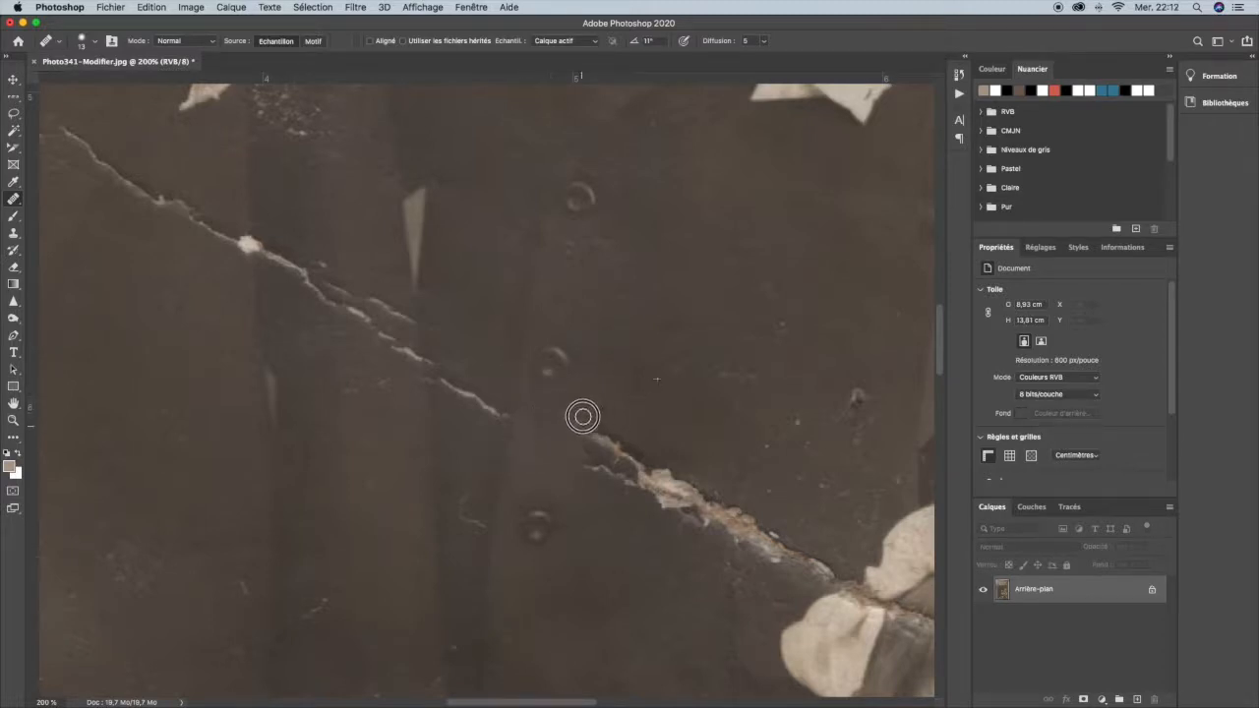
Step: Heal the small hole and scattered specks on the right man's jacket above the girl's head
{"action": "scroll", "coordinate": [743, 391], "scroll_direction": "right", "scroll_amount": 5}
{"action": "scroll", "coordinate": [744, 392], "scroll_direction": "down", "scroll_amount": 3}
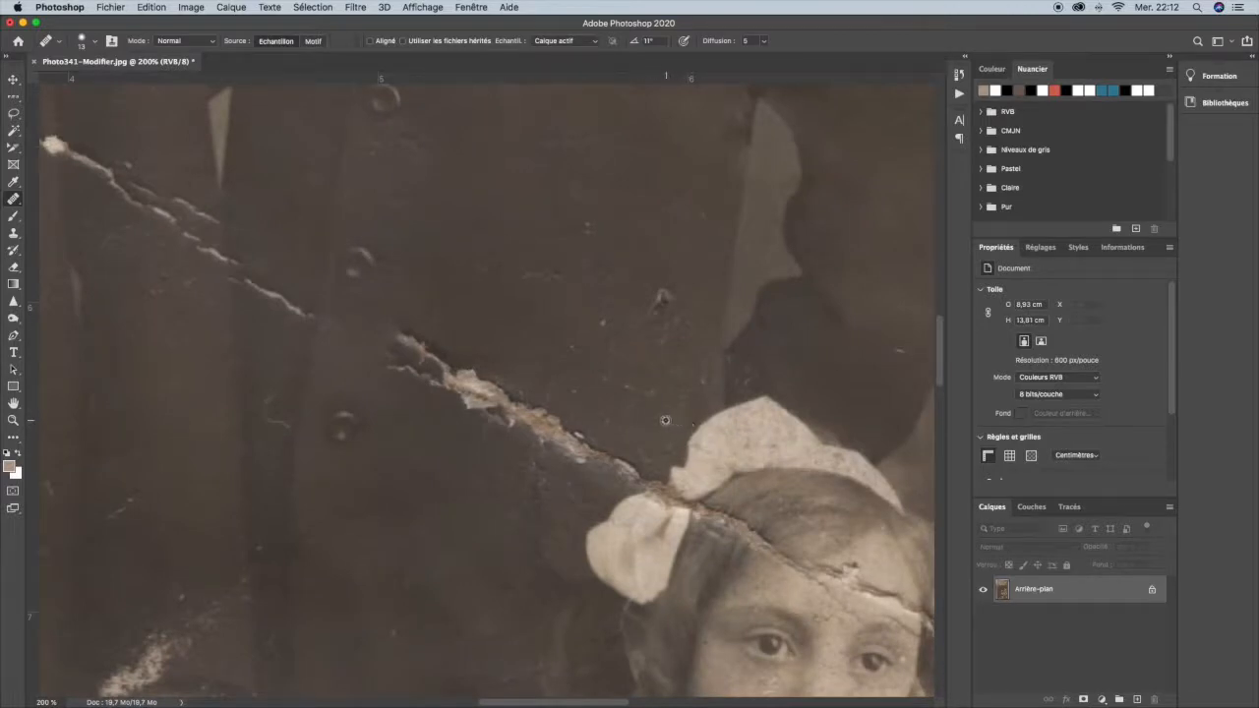
{"action": "mouse_move", "coordinate": [673, 295]}
{"action": "left_mouse_down"}
{"action": "mouse_move", "coordinate": [643, 321]}
{"action": "mouse_move", "coordinate": [675, 327]}
{"action": "mouse_move", "coordinate": [653, 329]}
{"action": "left_mouse_up"}
{"action": "left_click", "coordinate": [652, 278], "text": "alt"}
{"action": "left_click", "coordinate": [605, 323]}
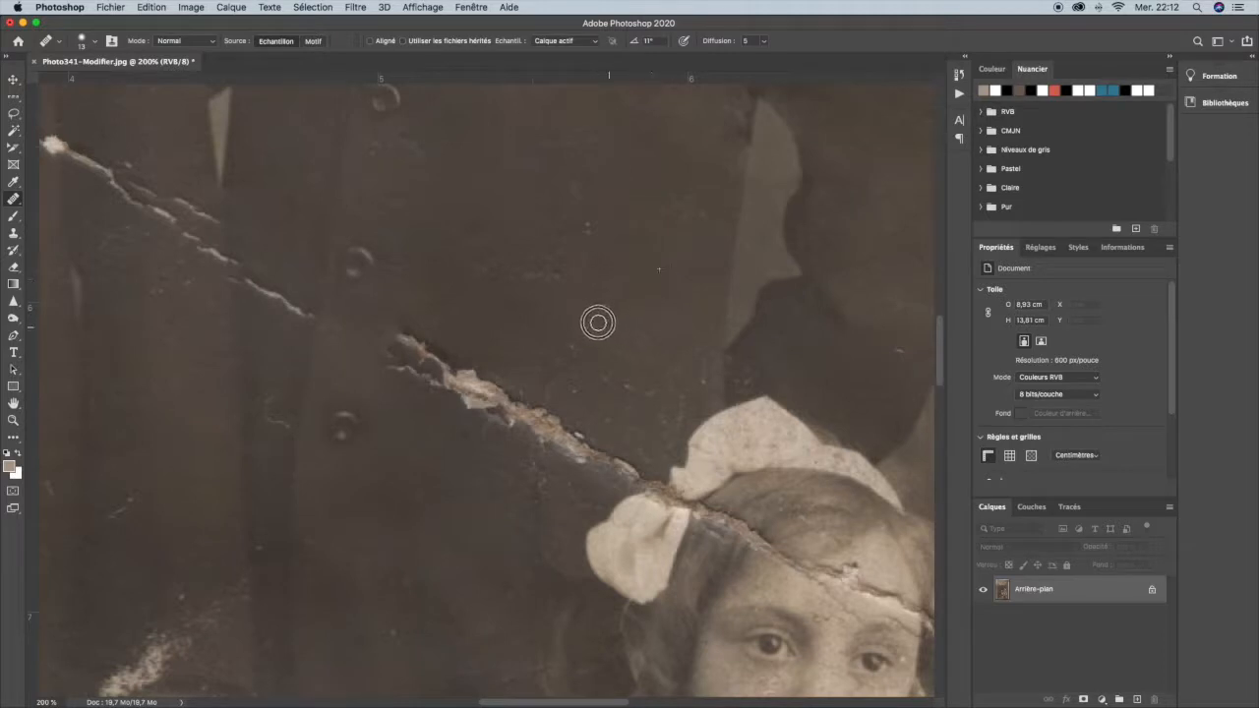
{"action": "left_click", "coordinate": [623, 293], "text": "alt"}
{"action": "mouse_move", "coordinate": [572, 344]}
{"action": "left_mouse_down"}
{"action": "mouse_move", "coordinate": [615, 340]}
{"action": "mouse_move", "coordinate": [594, 378]}
{"action": "mouse_move", "coordinate": [650, 389]}
{"action": "mouse_move", "coordinate": [580, 393]}
{"action": "left_mouse_up"}
{"action": "left_click", "coordinate": [608, 339]}
{"action": "left_click", "coordinate": [625, 335], "text": "alt"}
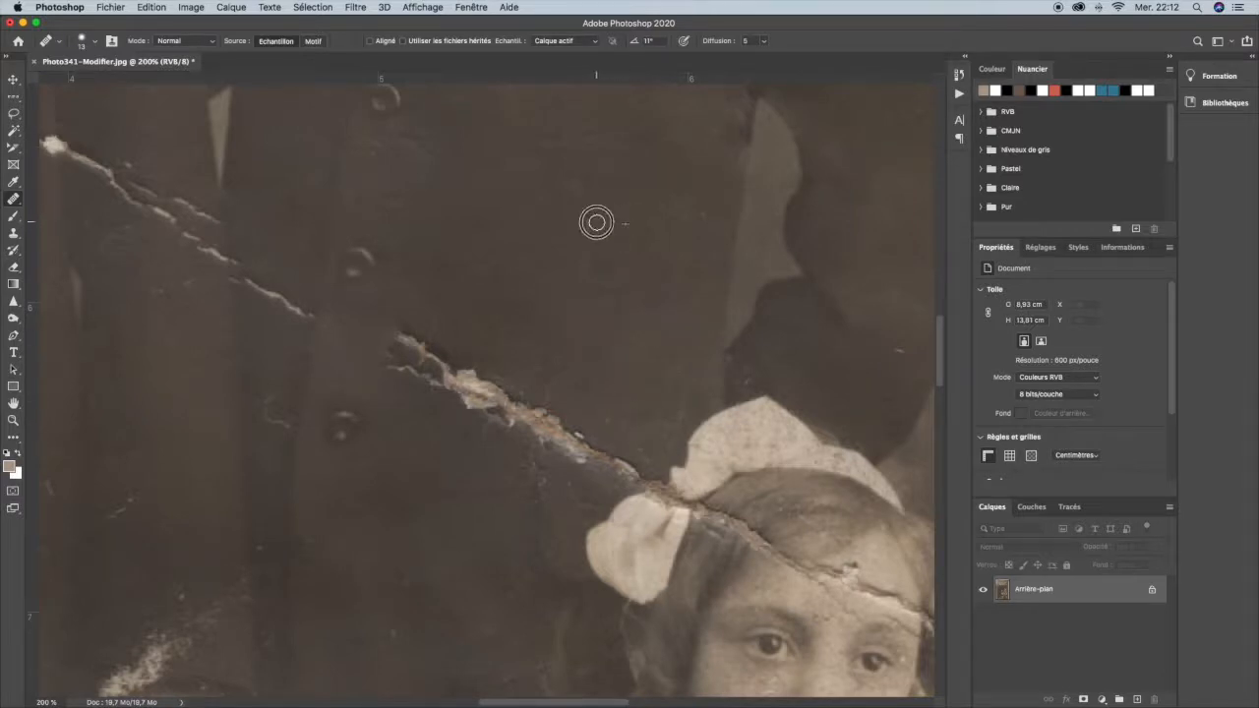
Step: Heal the crack end beside the girl's hair bow and patch the wide tear leading up to it with the Patch tool
{"action": "mouse_move", "coordinate": [628, 487]}
{"action": "left_mouse_down"}
{"action": "mouse_move", "coordinate": [650, 476]}
{"action": "mouse_move", "coordinate": [621, 484]}
{"action": "mouse_move", "coordinate": [629, 467]}
{"action": "mouse_move", "coordinate": [599, 478]}
{"action": "mouse_move", "coordinate": [663, 466]}
{"action": "left_mouse_up"}
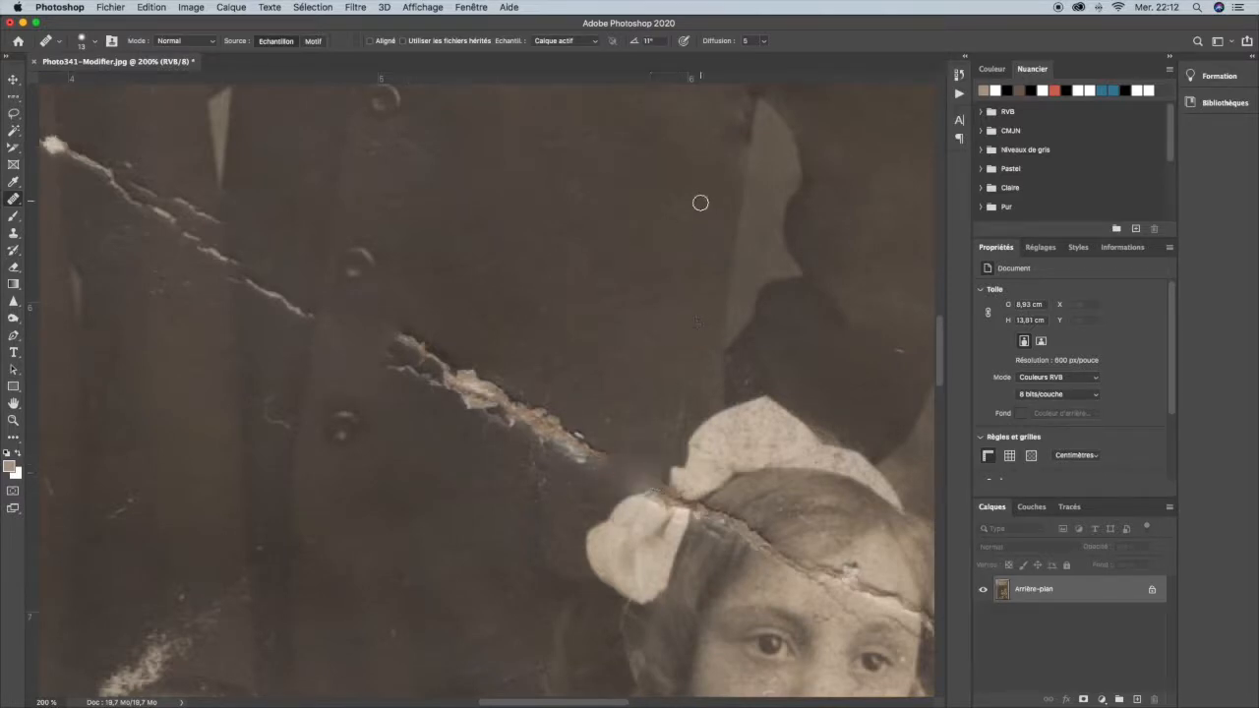
{"action": "left_click_drag", "start_coordinate": [14, 197], "coordinate": [79, 217]}
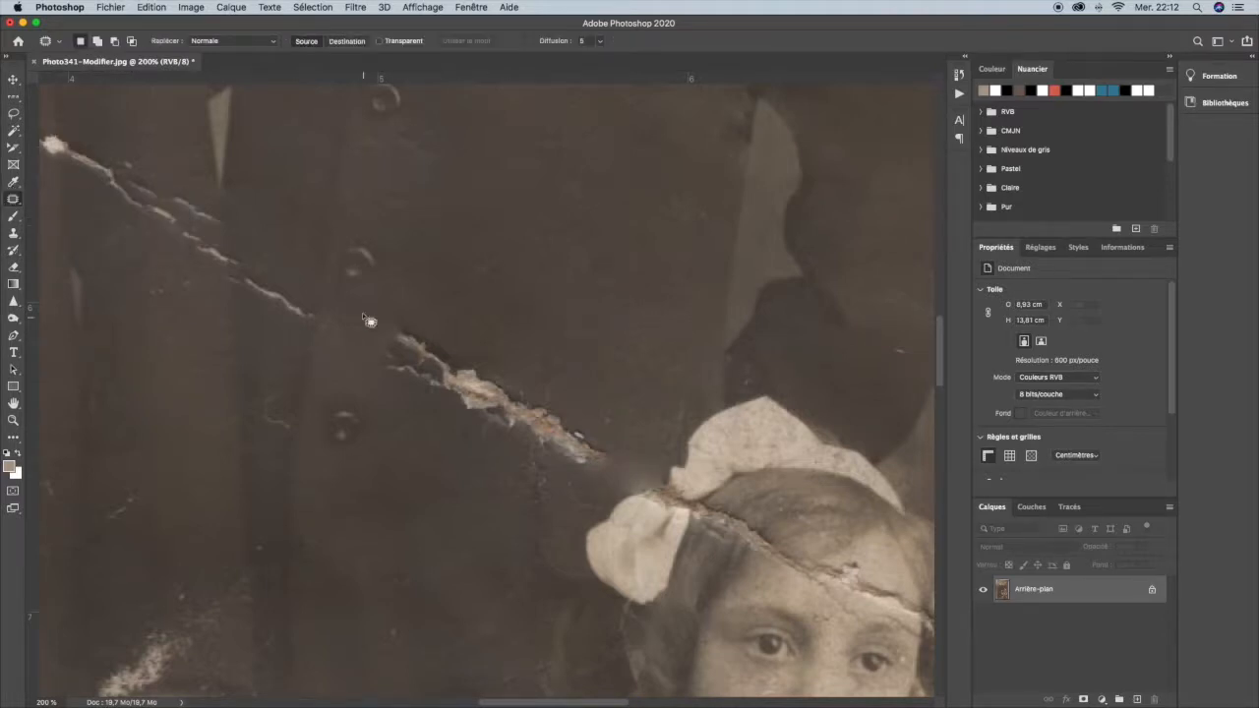
{"action": "mouse_move", "coordinate": [429, 316]}
{"action": "left_mouse_down"}
{"action": "mouse_move", "coordinate": [363, 341]}
{"action": "mouse_move", "coordinate": [374, 374]}
{"action": "mouse_move", "coordinate": [548, 466]}
{"action": "mouse_move", "coordinate": [598, 478]}
{"action": "mouse_move", "coordinate": [635, 466]}
{"action": "mouse_move", "coordinate": [642, 440]}
{"action": "mouse_move", "coordinate": [570, 404]}
{"action": "mouse_move", "coordinate": [537, 363]}
{"action": "mouse_move", "coordinate": [427, 314]}
{"action": "mouse_move", "coordinate": [481, 390]}
{"action": "mouse_move", "coordinate": [540, 317]}
{"action": "mouse_move", "coordinate": [511, 289]}
{"action": "left_mouse_up"}
{"action": "key", "text": "super+d"}
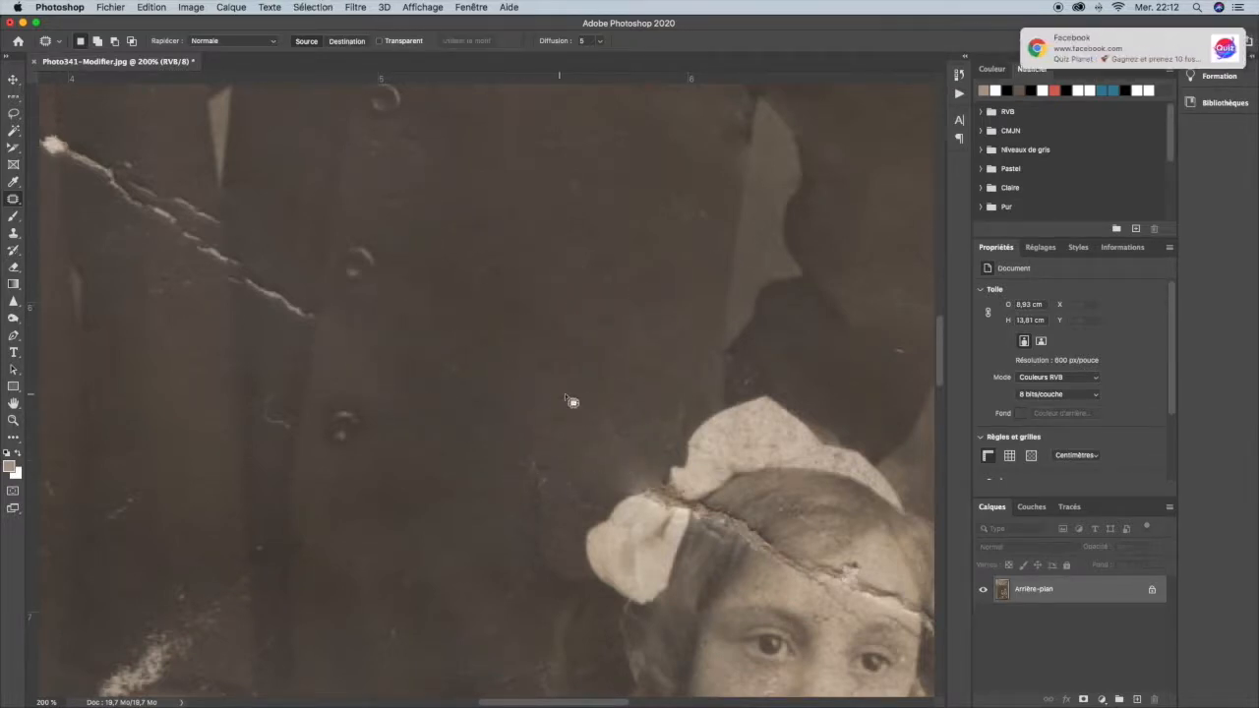
Step: Dismiss the browser notification covering the panels
{"action": "left_click_drag", "start_coordinate": [551, 420], "coordinate": [422, 230]}
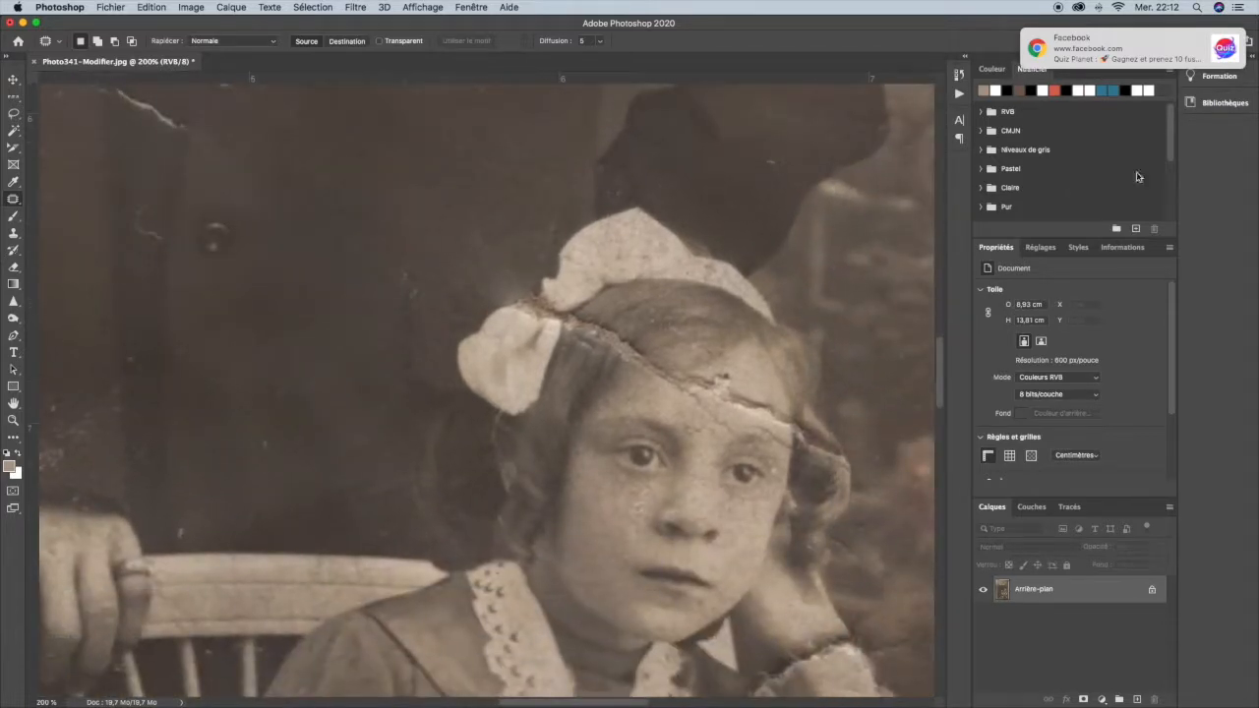
{"action": "mouse_move", "coordinate": [1181, 57]}
{"action": "left_click", "coordinate": [1230, 46]}
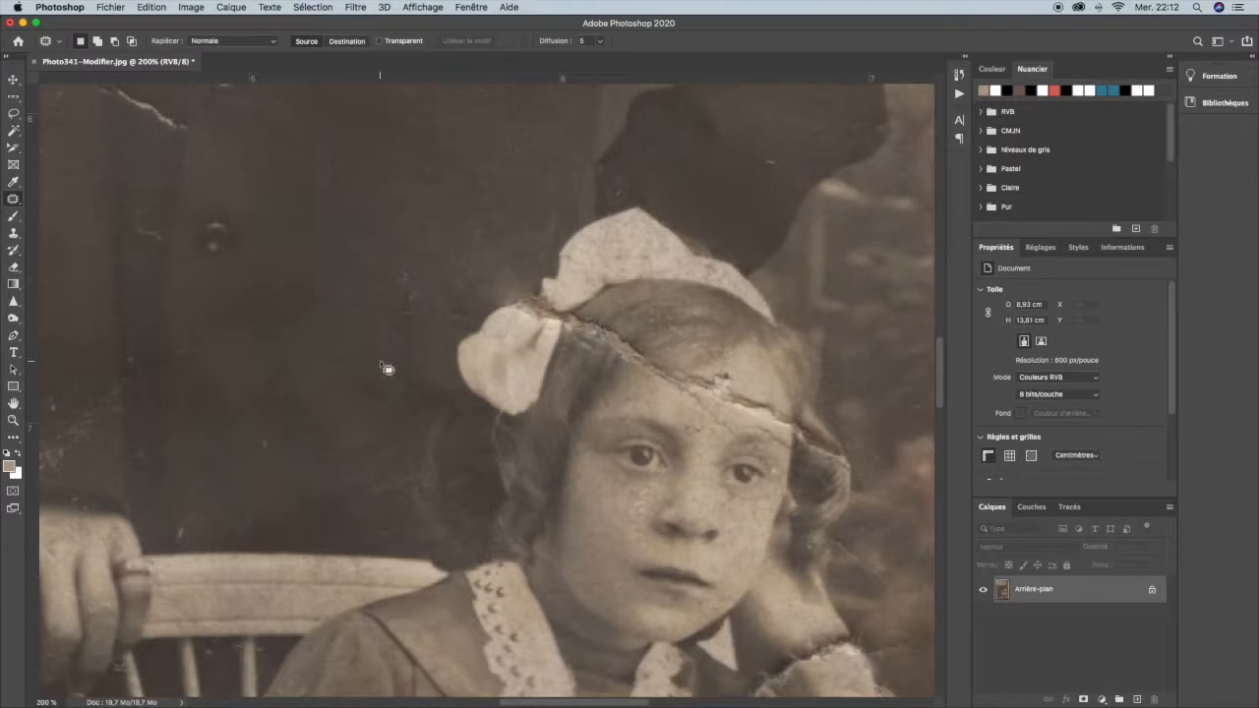
Step: Heal the lower end of the remaining crack and the short scratch beside the right man's lower buttons with the Healing Brush
{"action": "right_click", "coordinate": [19, 199]}
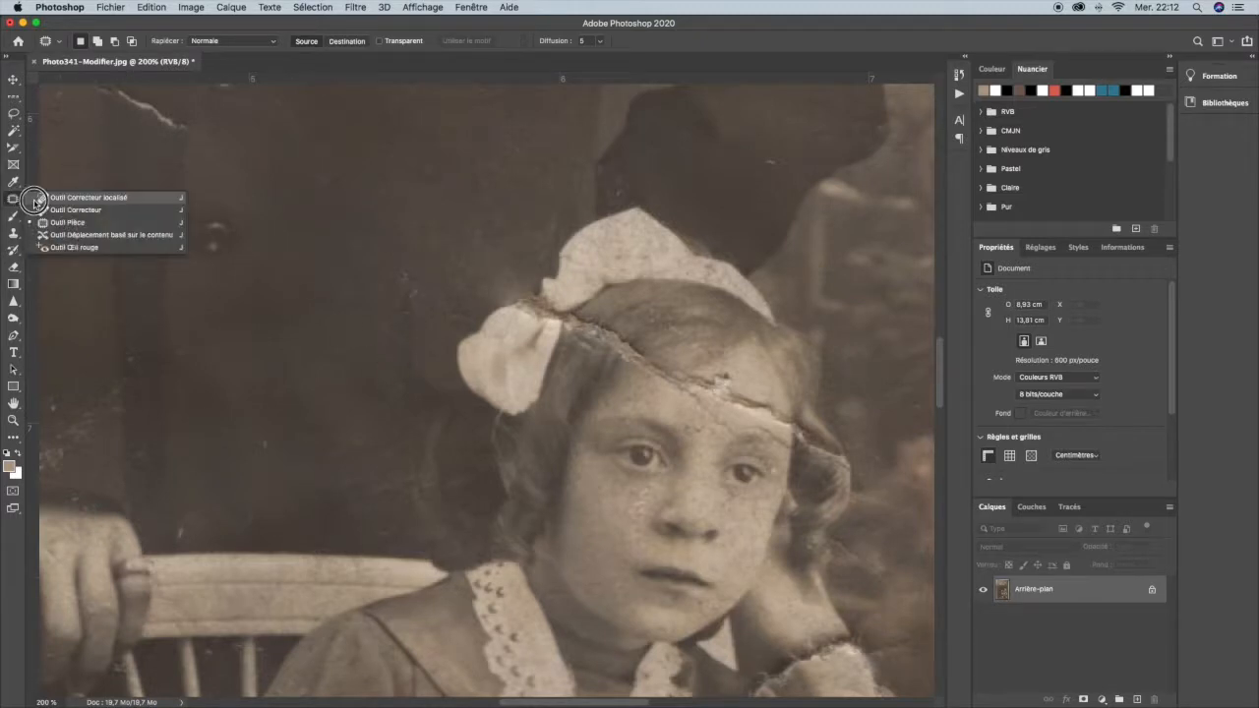
{"action": "left_click", "coordinate": [61, 209]}
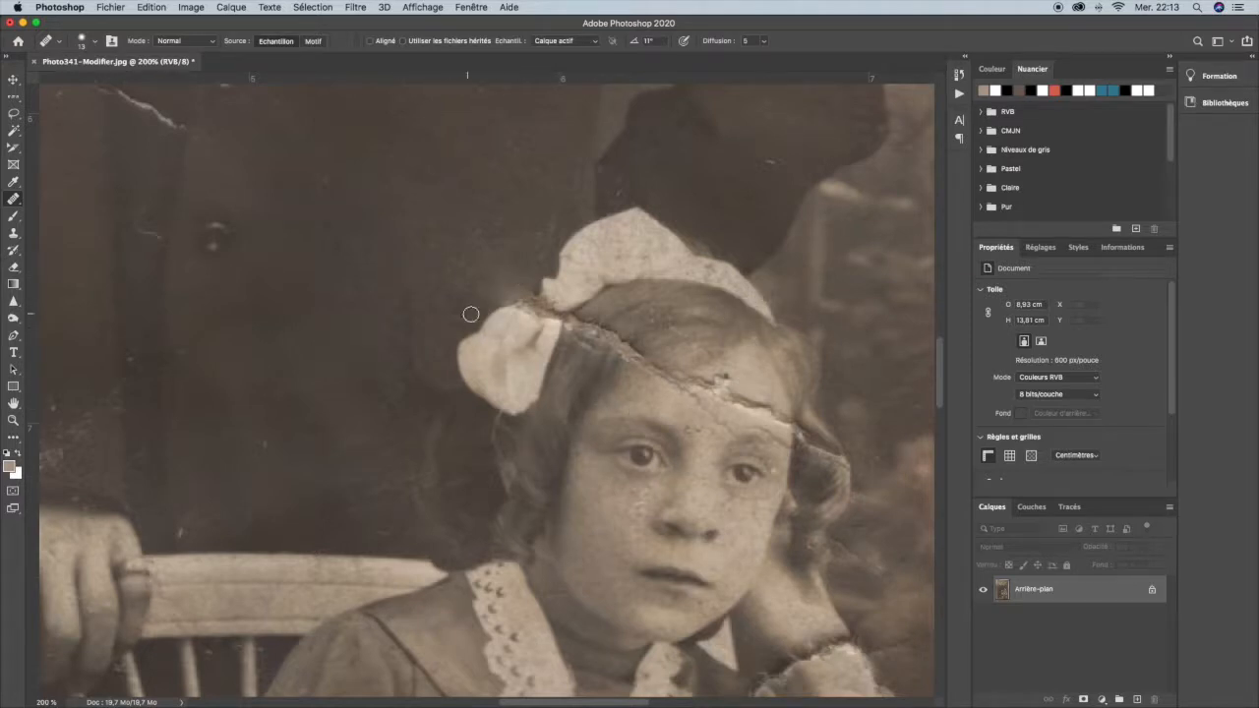
{"action": "left_click_drag", "start_coordinate": [310, 179], "coordinate": [604, 416]}
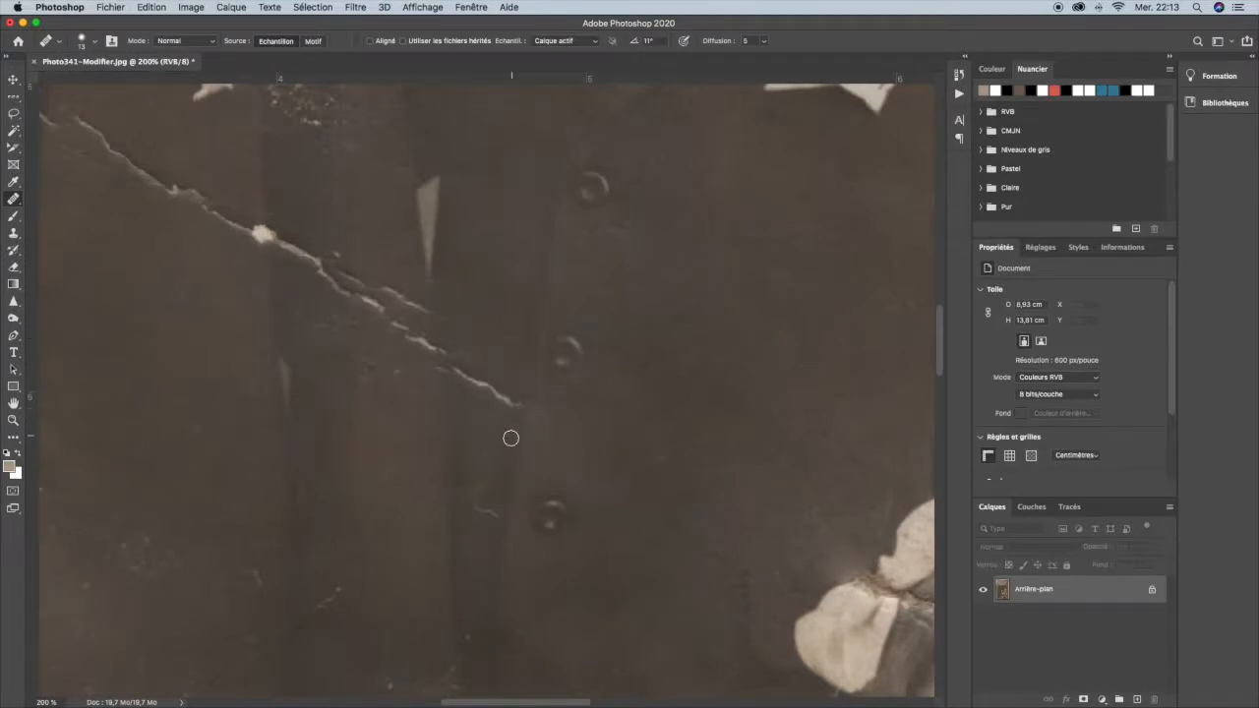
{"action": "left_click", "coordinate": [525, 434], "text": "alt"}
{"action": "mouse_move", "coordinate": [526, 407]}
{"action": "left_mouse_down"}
{"action": "mouse_move", "coordinate": [474, 393]}
{"action": "mouse_move", "coordinate": [453, 366]}
{"action": "mouse_move", "coordinate": [493, 379]}
{"action": "left_mouse_up"}
{"action": "key", "text": "super+z"}
{"action": "mouse_move", "coordinate": [527, 409]}
{"action": "left_mouse_down"}
{"action": "mouse_move", "coordinate": [509, 416]}
{"action": "mouse_move", "coordinate": [481, 380]}
{"action": "mouse_move", "coordinate": [454, 378]}
{"action": "mouse_move", "coordinate": [466, 369]}
{"action": "mouse_move", "coordinate": [493, 417]}
{"action": "left_mouse_up"}
{"action": "left_click_drag", "start_coordinate": [472, 500], "coordinate": [501, 502]}
{"action": "left_click_drag", "start_coordinate": [491, 313], "coordinate": [540, 397]}
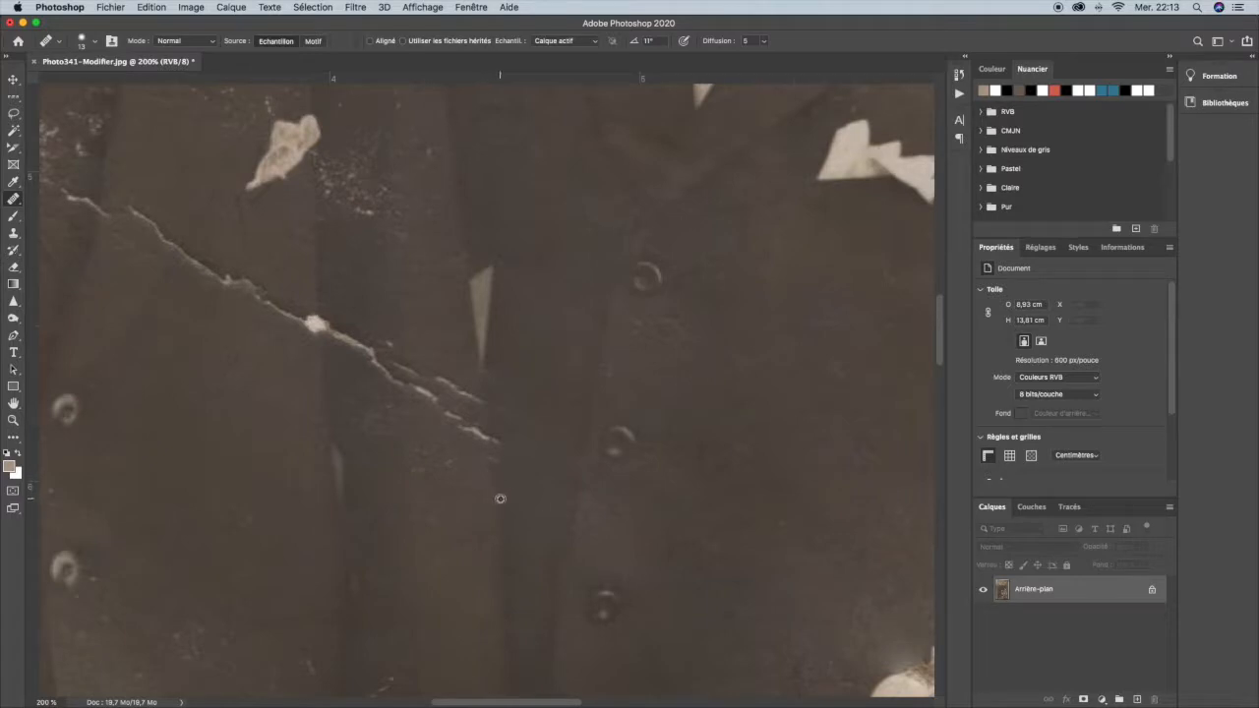
Step: Heal the end of the crack on the men's dark jackets beside the right man's buttons, including its thin side branches
{"action": "left_click", "coordinate": [499, 500], "text": "alt"}
{"action": "mouse_move", "coordinate": [499, 456]}
{"action": "left_mouse_down"}
{"action": "mouse_move", "coordinate": [484, 410]}
{"action": "mouse_move", "coordinate": [473, 444]}
{"action": "mouse_move", "coordinate": [474, 433]}
{"action": "mouse_move", "coordinate": [442, 401]}
{"action": "left_mouse_up"}
{"action": "left_click", "coordinate": [440, 513], "text": "alt"}
{"action": "mouse_move", "coordinate": [458, 467]}
{"action": "left_mouse_down"}
{"action": "mouse_move", "coordinate": [414, 468]}
{"action": "mouse_move", "coordinate": [451, 446]}
{"action": "left_mouse_up"}
{"action": "left_click", "coordinate": [494, 468], "text": "alt"}
{"action": "left_click", "coordinate": [493, 450], "text": "alt"}
{"action": "mouse_move", "coordinate": [489, 422]}
{"action": "left_mouse_down"}
{"action": "mouse_move", "coordinate": [455, 404]}
{"action": "mouse_move", "coordinate": [439, 371]}
{"action": "mouse_move", "coordinate": [464, 413]}
{"action": "mouse_move", "coordinate": [438, 423]}
{"action": "mouse_move", "coordinate": [416, 403]}
{"action": "mouse_move", "coordinate": [433, 391]}
{"action": "mouse_move", "coordinate": [427, 402]}
{"action": "mouse_move", "coordinate": [413, 373]}
{"action": "mouse_move", "coordinate": [384, 373]}
{"action": "left_mouse_up"}
Step: Check the healed jackets and the whole photograph for remaining damage, ending with a close view of the girl's face
{"action": "mouse_move", "coordinate": [750, 372]}
{"action": "left_mouse_down"}
{"action": "mouse_move", "coordinate": [682, 383]}
{"action": "mouse_move", "coordinate": [504, 580]}
{"action": "mouse_move", "coordinate": [417, 371]}
{"action": "left_mouse_up"}
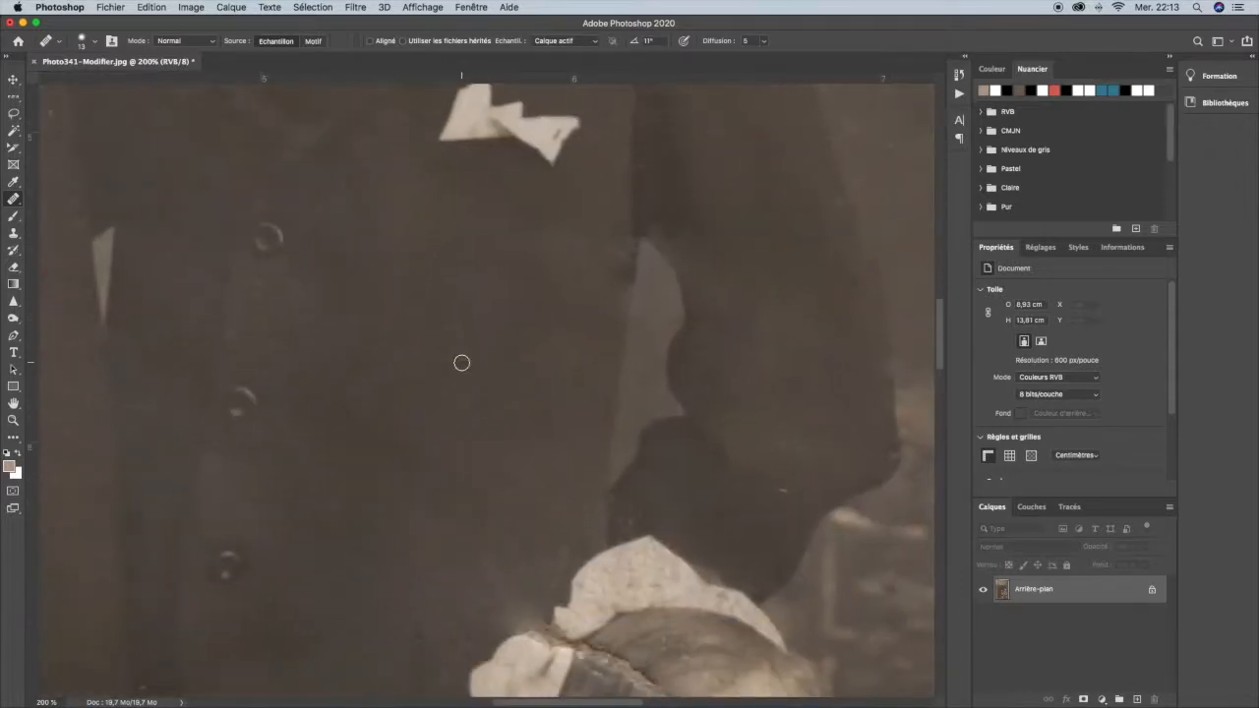
{"action": "key", "text": "super+0"}
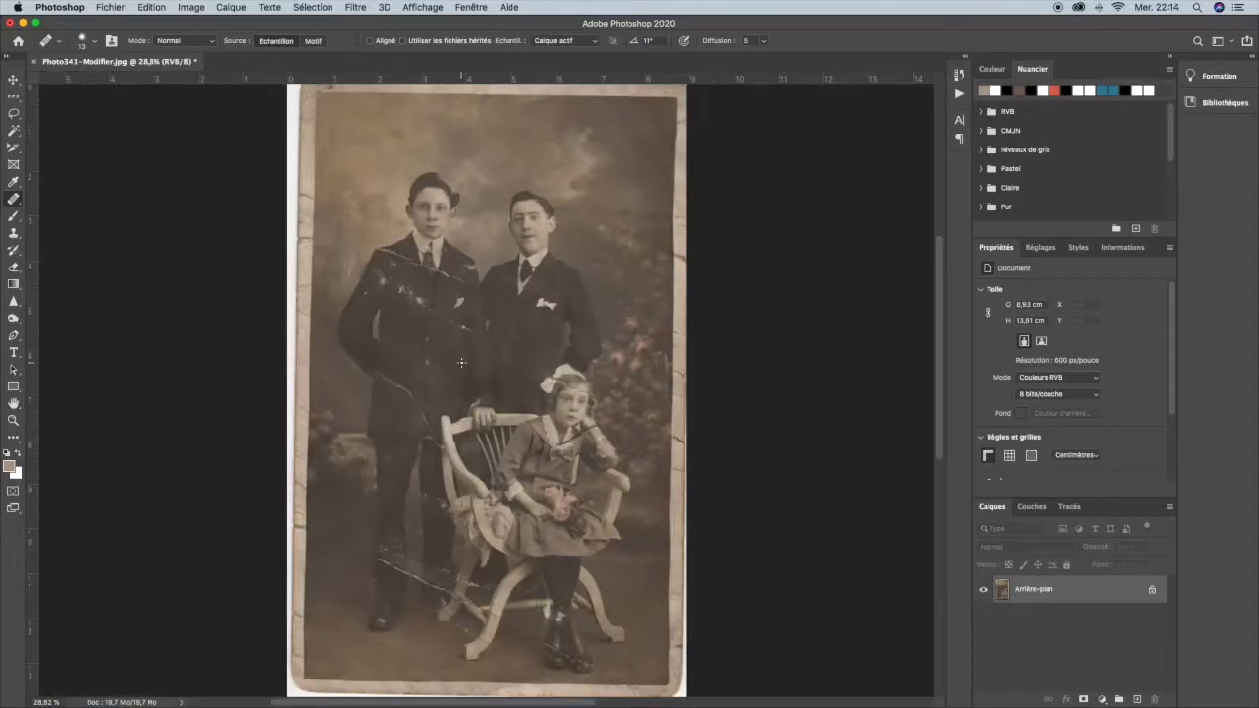
{"action": "key", "text": "super+plus"}
{"action": "key", "text": "super+plus"}
{"action": "key", "text": "super+plus"}
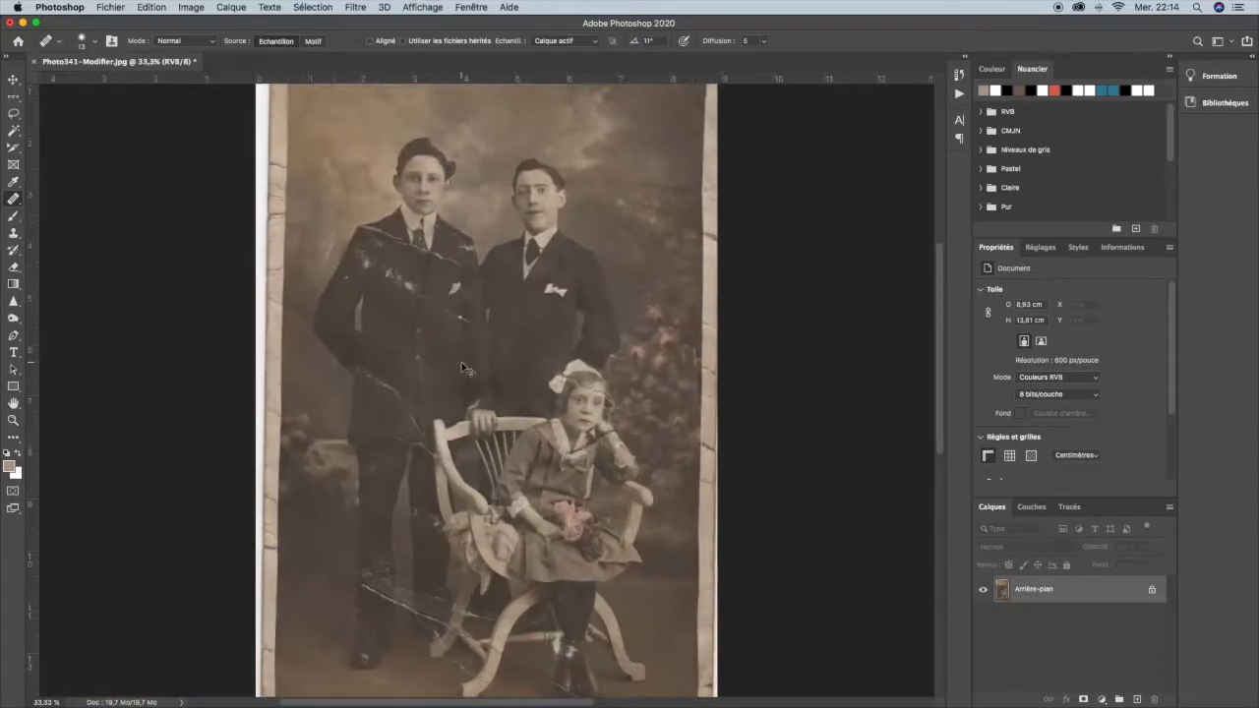
{"action": "key", "text": "super+plus"}
{"action": "key", "text": "super+plus"}
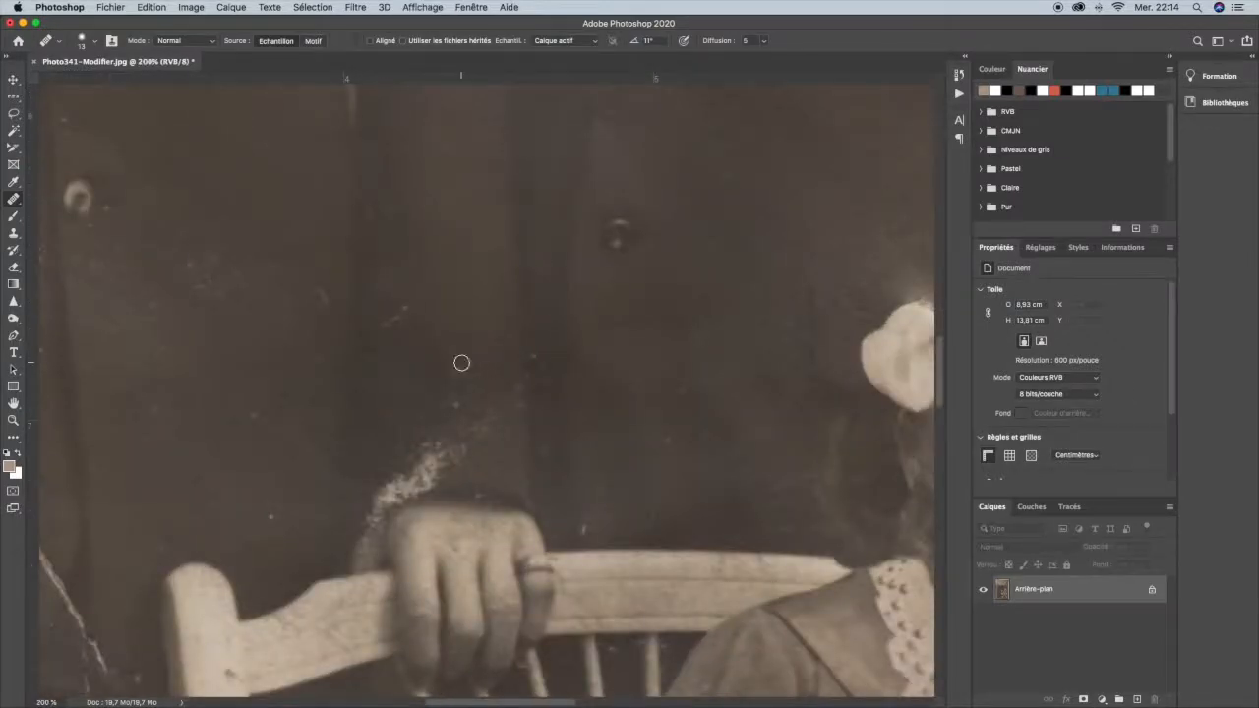
{"action": "left_click_drag", "start_coordinate": [835, 379], "coordinate": [281, 365]}
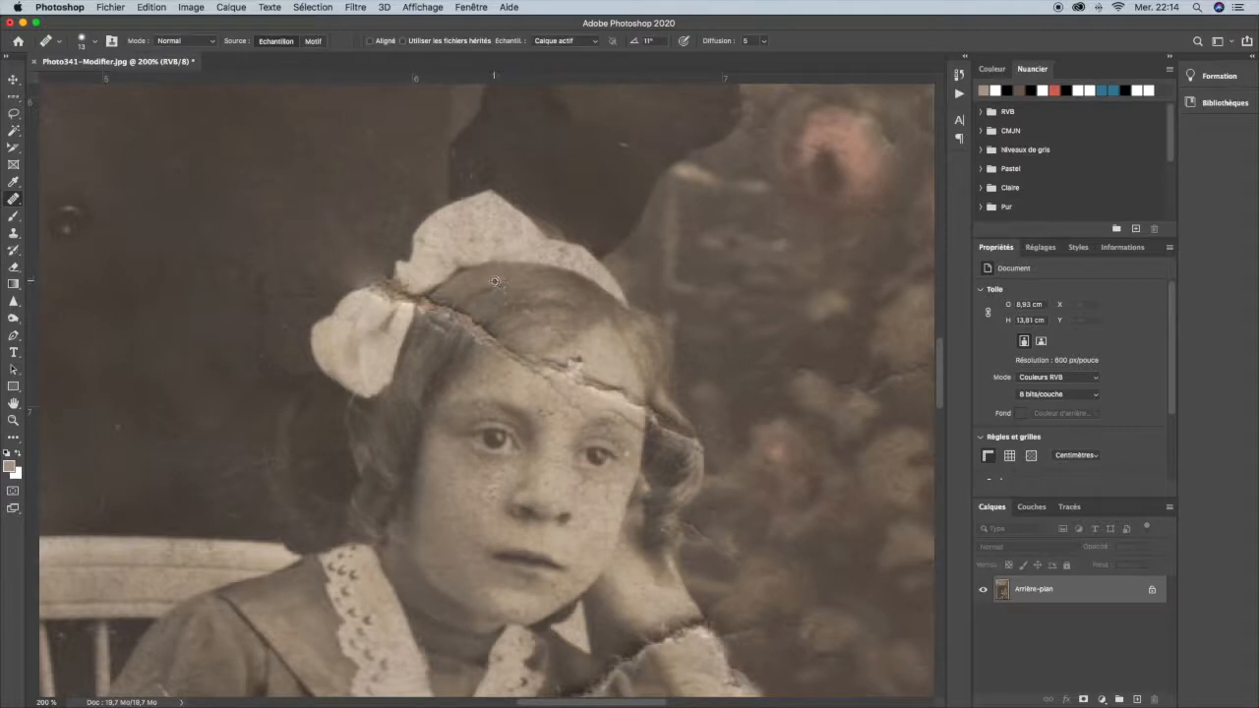
{"action": "left_click_drag", "start_coordinate": [455, 316], "coordinate": [469, 319]}
{"action": "mouse_move", "coordinate": [485, 311]}
{"action": "left_mouse_down"}
{"action": "mouse_move", "coordinate": [462, 324]}
{"action": "mouse_move", "coordinate": [472, 315]}
{"action": "mouse_move", "coordinate": [491, 334]}
{"action": "left_mouse_up"}
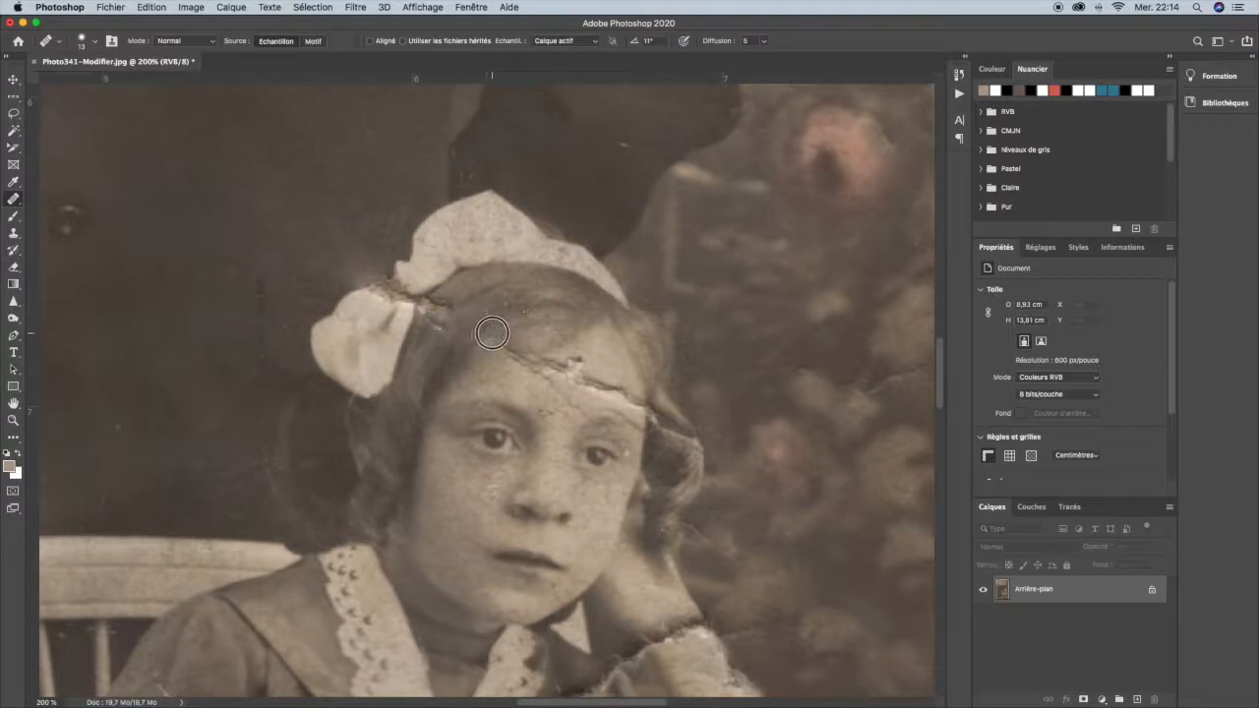
{"action": "key", "text": "super+z"}
Step: Reduce the Healing Brush to 7 px and heal the crack through the girl's hair next to the bow
{"action": "key", "text": "super+plus"}
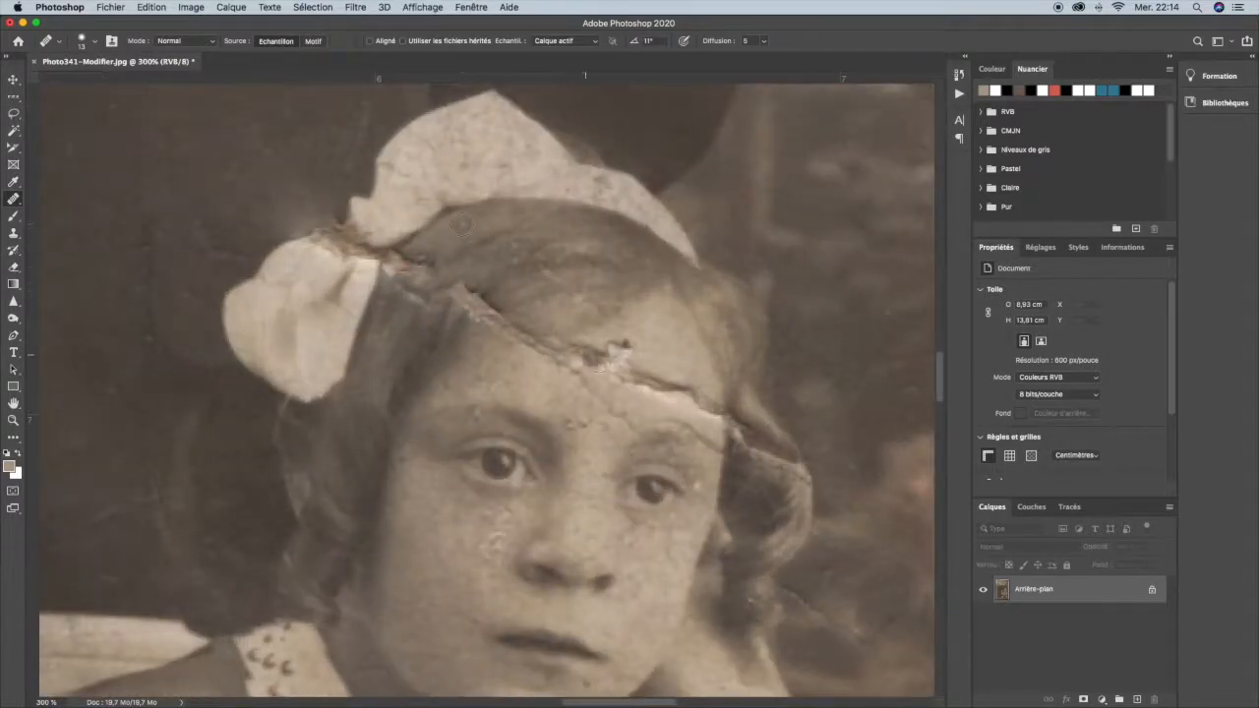
{"action": "right_click", "coordinate": [566, 374]}
{"action": "left_click_drag", "start_coordinate": [586, 405], "coordinate": [583, 408]}
{"action": "key", "text": "Return"}
{"action": "left_click", "coordinate": [483, 234], "text": "alt"}
{"action": "mouse_move", "coordinate": [444, 259]}
{"action": "left_mouse_down"}
{"action": "mouse_move", "coordinate": [418, 273]}
{"action": "mouse_move", "coordinate": [418, 289]}
{"action": "mouse_move", "coordinate": [426, 258]}
{"action": "mouse_move", "coordinate": [405, 277]}
{"action": "mouse_move", "coordinate": [382, 276]}
{"action": "mouse_move", "coordinate": [431, 257]}
{"action": "mouse_move", "coordinate": [407, 290]}
{"action": "mouse_move", "coordinate": [455, 284]}
{"action": "mouse_move", "coordinate": [468, 290]}
{"action": "mouse_move", "coordinate": [458, 307]}
{"action": "left_mouse_up"}
{"action": "left_click", "coordinate": [474, 235], "text": "alt"}
{"action": "left_click", "coordinate": [473, 246], "text": "alt"}
{"action": "mouse_move", "coordinate": [435, 274]}
{"action": "left_mouse_down"}
{"action": "mouse_move", "coordinate": [440, 264]}
{"action": "mouse_move", "coordinate": [407, 283]}
{"action": "mouse_move", "coordinate": [413, 259]}
{"action": "left_mouse_up"}
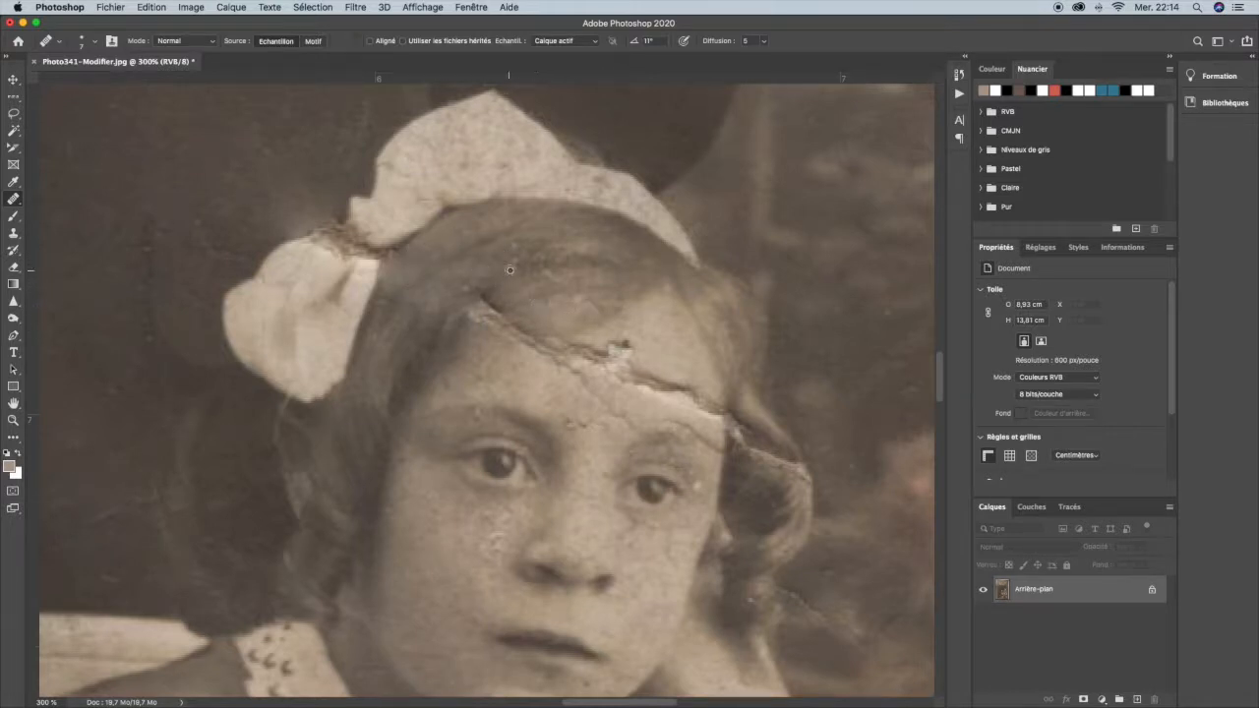
Step: Heal the crack from the girl's hairline to the middle of her forehead, including the small chip above it
{"action": "mouse_move", "coordinate": [489, 297]}
{"action": "left_mouse_down"}
{"action": "mouse_move", "coordinate": [500, 299]}
{"action": "mouse_move", "coordinate": [481, 304]}
{"action": "mouse_move", "coordinate": [499, 310]}
{"action": "mouse_move", "coordinate": [515, 301]}
{"action": "mouse_move", "coordinate": [494, 294]}
{"action": "mouse_move", "coordinate": [468, 316]}
{"action": "mouse_move", "coordinate": [481, 303]}
{"action": "left_mouse_up"}
{"action": "key", "text": "super+z"}
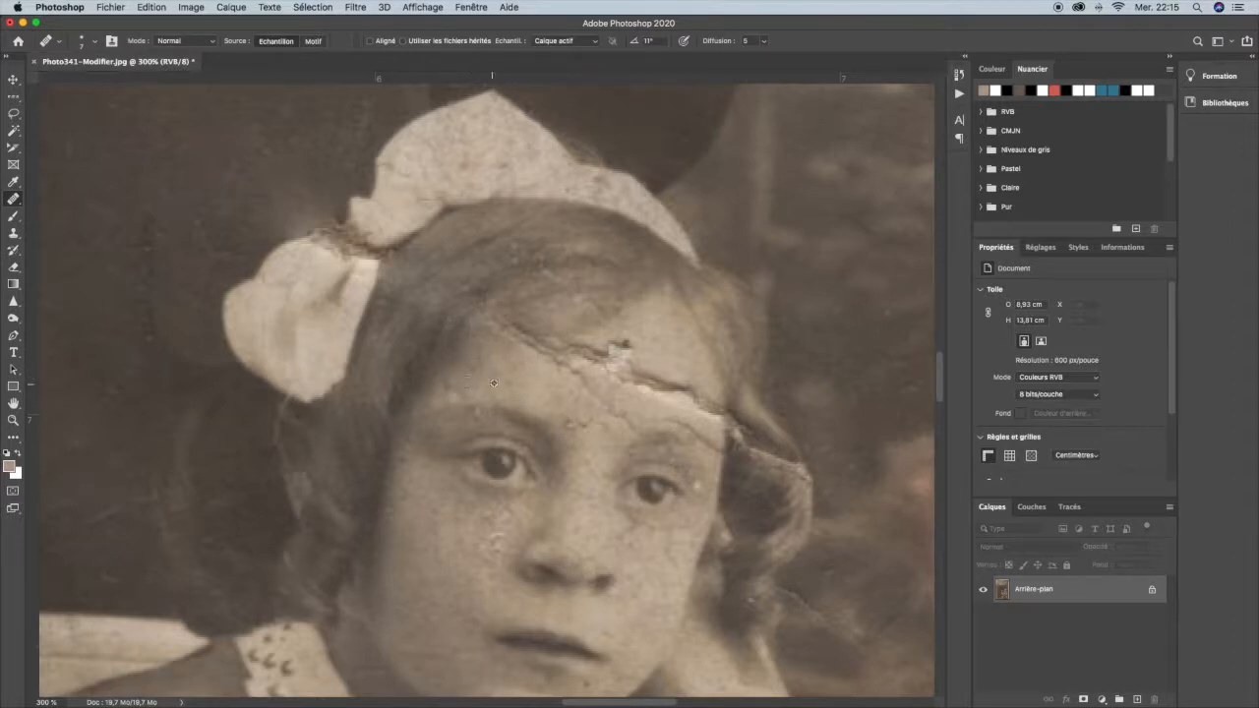
{"action": "left_click_drag", "start_coordinate": [514, 368], "coordinate": [516, 367]}
{"action": "mouse_move", "coordinate": [533, 352]}
{"action": "left_mouse_down"}
{"action": "mouse_move", "coordinate": [519, 329]}
{"action": "mouse_move", "coordinate": [497, 333]}
{"action": "mouse_move", "coordinate": [516, 316]}
{"action": "left_mouse_up"}
{"action": "left_click", "coordinate": [682, 347], "text": "alt"}
{"action": "mouse_move", "coordinate": [632, 348]}
{"action": "left_mouse_down"}
{"action": "mouse_move", "coordinate": [543, 352]}
{"action": "mouse_move", "coordinate": [573, 347]}
{"action": "mouse_move", "coordinate": [561, 363]}
{"action": "mouse_move", "coordinate": [594, 366]}
{"action": "mouse_move", "coordinate": [568, 377]}
{"action": "mouse_move", "coordinate": [585, 380]}
{"action": "mouse_move", "coordinate": [603, 368]}
{"action": "mouse_move", "coordinate": [581, 363]}
{"action": "mouse_move", "coordinate": [636, 333]}
{"action": "left_mouse_up"}
Step: Heal the light flecks and scratches in the girl's hair above her forehead, sampling from nearby hair strands
{"action": "left_click", "coordinate": [617, 276], "text": "alt"}
{"action": "left_click_drag", "start_coordinate": [575, 289], "coordinate": [555, 273]}
{"action": "left_click", "coordinate": [612, 256], "text": "alt"}
{"action": "left_click", "coordinate": [590, 236], "text": "alt"}
{"action": "left_click", "coordinate": [544, 261]}
{"action": "mouse_move", "coordinate": [545, 261]}
{"action": "left_mouse_down"}
{"action": "mouse_move", "coordinate": [522, 257]}
{"action": "mouse_move", "coordinate": [578, 287]}
{"action": "mouse_move", "coordinate": [520, 271]}
{"action": "mouse_move", "coordinate": [559, 287]}
{"action": "mouse_move", "coordinate": [489, 278]}
{"action": "mouse_move", "coordinate": [458, 291]}
{"action": "mouse_move", "coordinate": [489, 298]}
{"action": "left_mouse_up"}
{"action": "left_click", "coordinate": [555, 246], "text": "alt"}
{"action": "left_click", "coordinate": [484, 254], "text": "alt"}
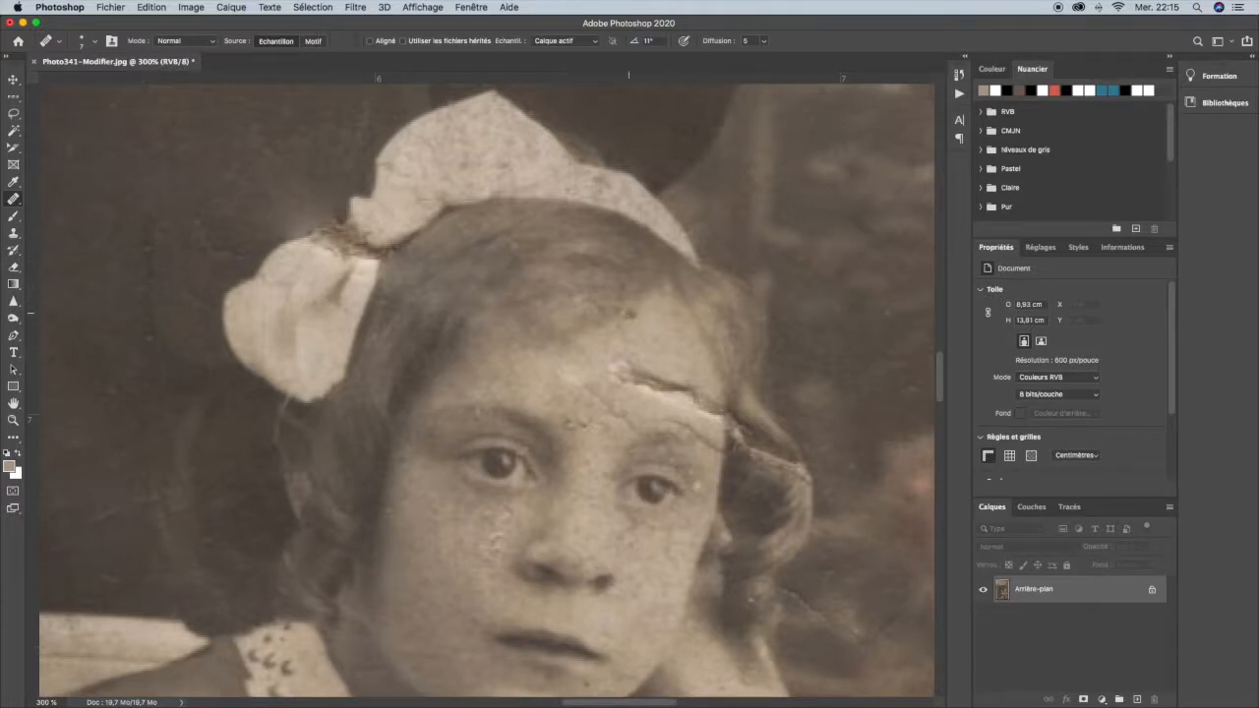
Step: Heal the dark spot on the girl's forehead near the hairline and the leftover marks in her fringe
{"action": "scroll", "coordinate": [629, 313], "scroll_direction": "right", "scroll_amount": 3}
{"action": "scroll", "coordinate": [630, 313], "scroll_direction": "up", "scroll_amount": 2}
{"action": "left_click", "coordinate": [588, 355]}
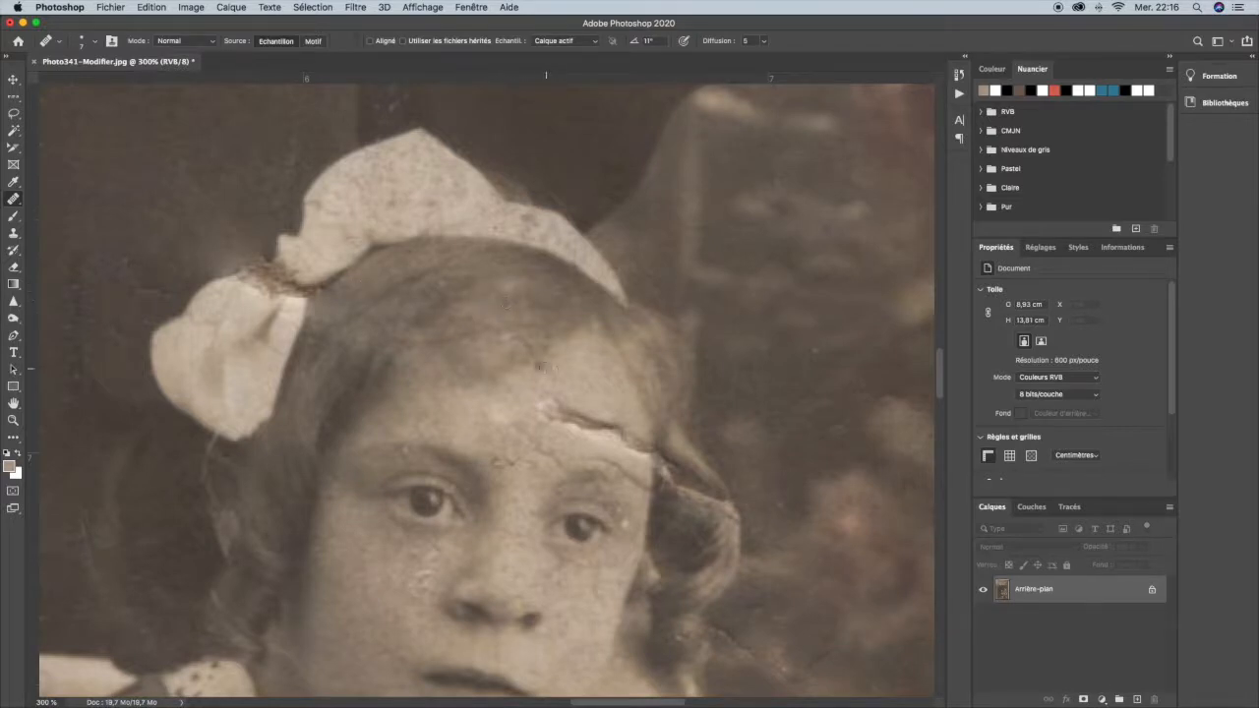
{"action": "left_click_drag", "start_coordinate": [514, 365], "coordinate": [592, 318]}
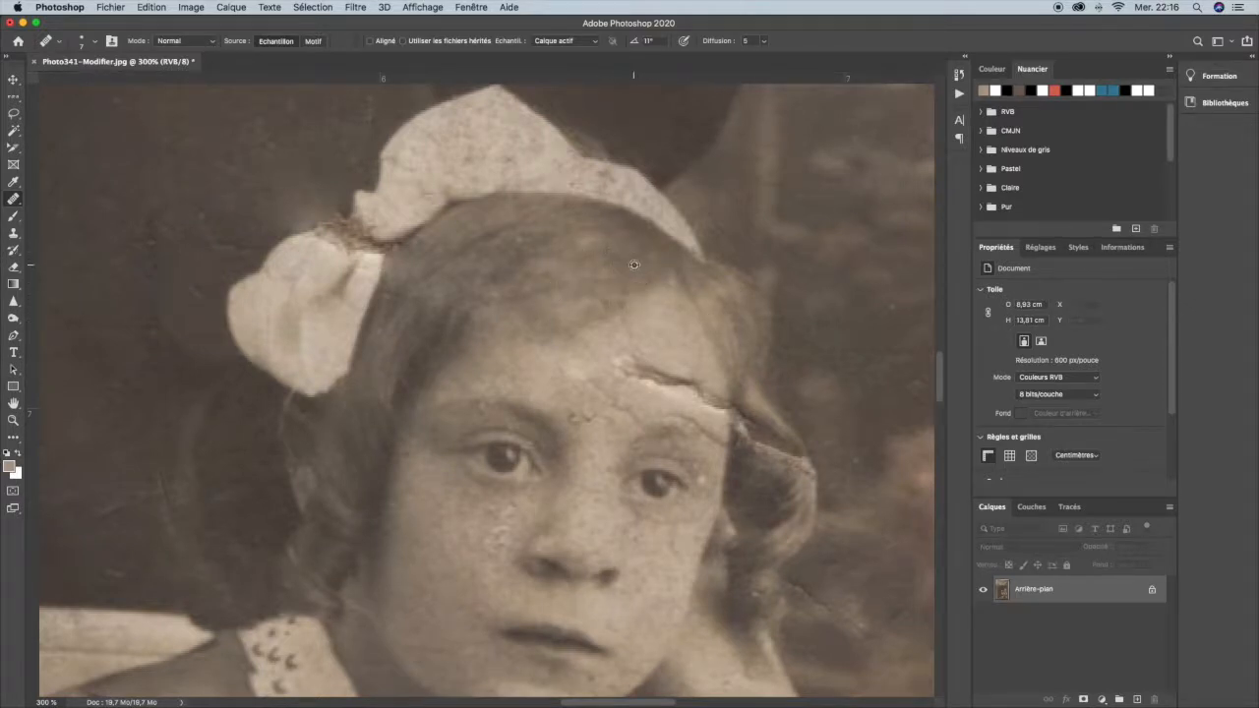
{"action": "left_click", "coordinate": [589, 286]}
{"action": "left_click_drag", "start_coordinate": [511, 294], "coordinate": [541, 283]}
{"action": "mouse_move", "coordinate": [610, 300]}
{"action": "left_mouse_down"}
{"action": "mouse_move", "coordinate": [593, 315]}
{"action": "mouse_move", "coordinate": [630, 298]}
{"action": "mouse_move", "coordinate": [598, 289]}
{"action": "mouse_move", "coordinate": [615, 309]}
{"action": "mouse_move", "coordinate": [643, 270]}
{"action": "left_mouse_up"}
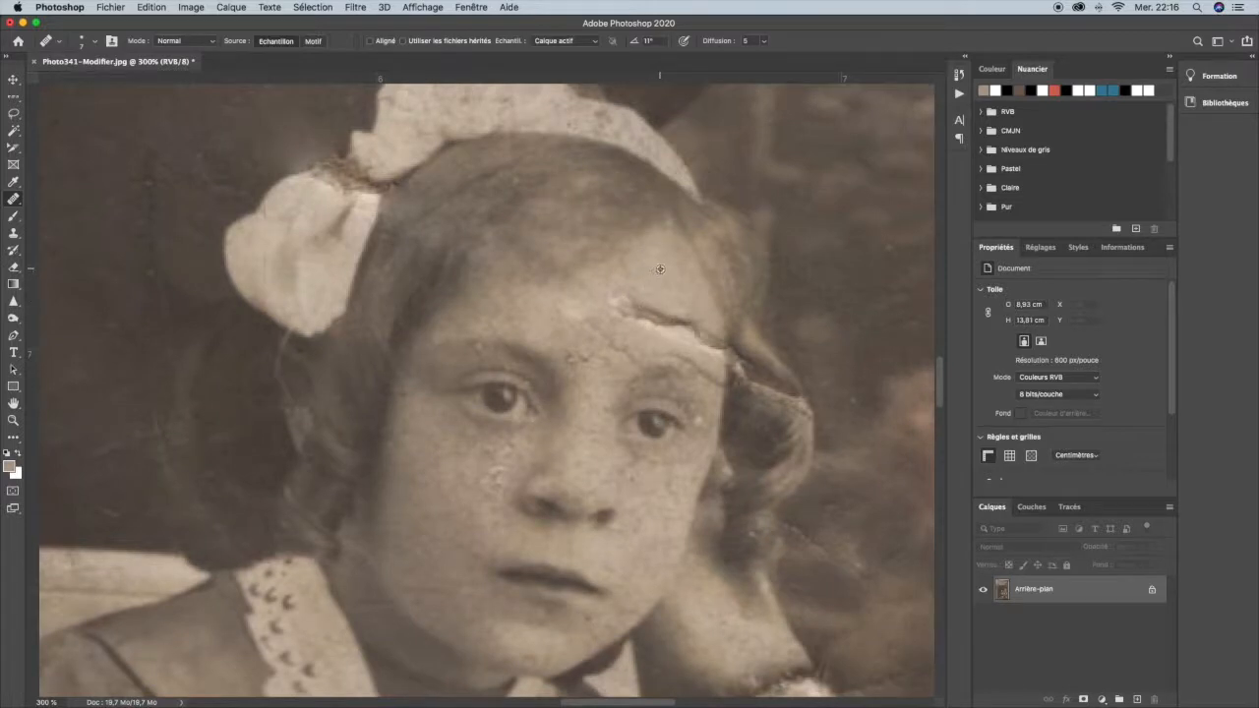
Step: Heal the remaining open crack across the girl's forehead and the faint crease running between her eyebrows
{"action": "mouse_move", "coordinate": [650, 274]}
{"action": "left_mouse_down"}
{"action": "mouse_move", "coordinate": [619, 309]}
{"action": "mouse_move", "coordinate": [663, 311]}
{"action": "mouse_move", "coordinate": [640, 315]}
{"action": "mouse_move", "coordinate": [697, 324]}
{"action": "mouse_move", "coordinate": [717, 346]}
{"action": "mouse_move", "coordinate": [619, 319]}
{"action": "mouse_move", "coordinate": [694, 315]}
{"action": "mouse_move", "coordinate": [676, 325]}
{"action": "mouse_move", "coordinate": [673, 293]}
{"action": "mouse_move", "coordinate": [648, 266]}
{"action": "mouse_move", "coordinate": [690, 306]}
{"action": "mouse_move", "coordinate": [674, 291]}
{"action": "mouse_move", "coordinate": [632, 309]}
{"action": "left_mouse_up"}
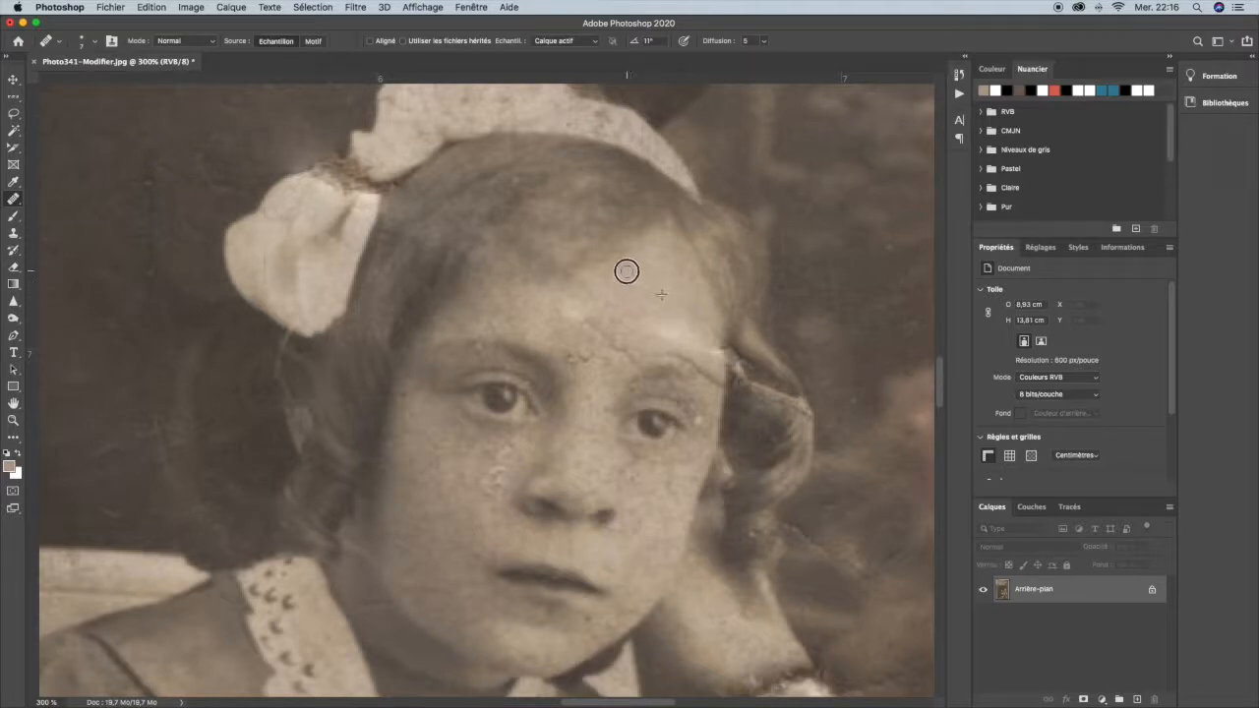
{"action": "mouse_move", "coordinate": [596, 302]}
{"action": "left_mouse_down"}
{"action": "mouse_move", "coordinate": [583, 331]}
{"action": "mouse_move", "coordinate": [614, 329]}
{"action": "mouse_move", "coordinate": [618, 353]}
{"action": "mouse_move", "coordinate": [634, 355]}
{"action": "mouse_move", "coordinate": [601, 347]}
{"action": "mouse_move", "coordinate": [586, 364]}
{"action": "mouse_move", "coordinate": [610, 359]}
{"action": "mouse_move", "coordinate": [577, 363]}
{"action": "mouse_move", "coordinate": [585, 353]}
{"action": "mouse_move", "coordinate": [570, 351]}
{"action": "mouse_move", "coordinate": [596, 339]}
{"action": "mouse_move", "coordinate": [566, 313]}
{"action": "left_mouse_up"}
{"action": "left_click", "coordinate": [678, 297], "text": "alt"}
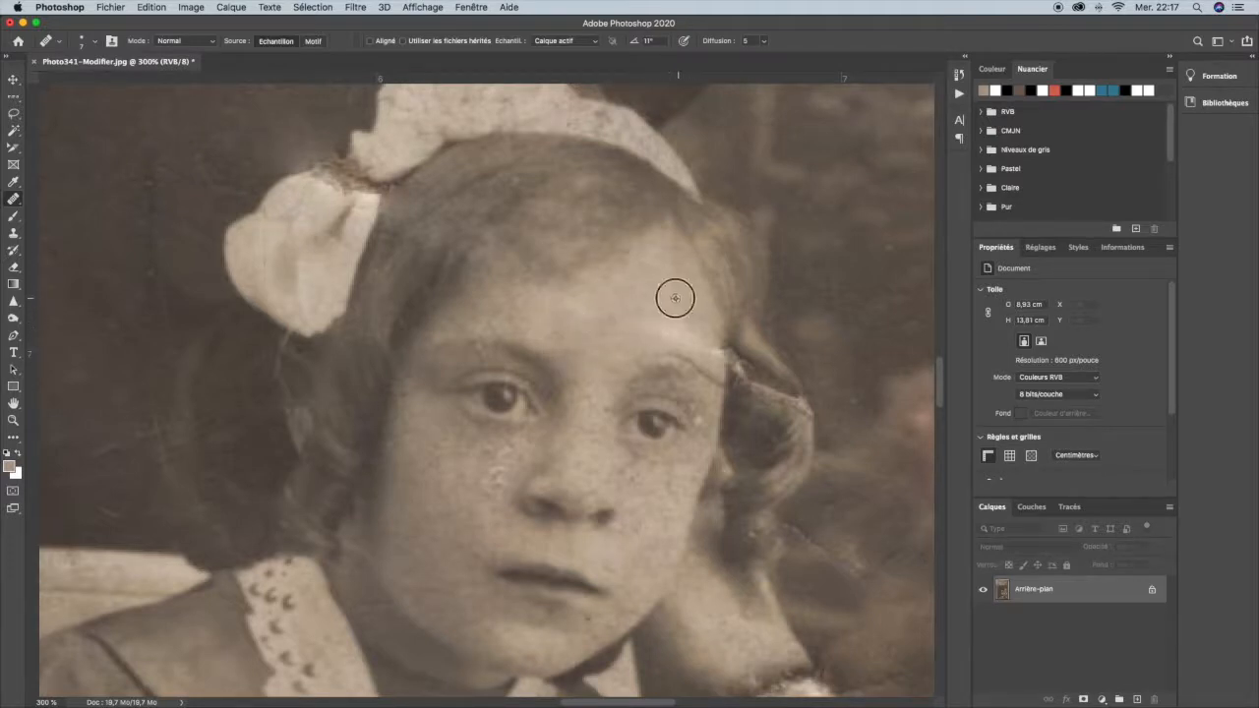
Step: Heal the pale patch and thin crease above and across the girl's eyebrow on the side of her resting hand
{"action": "left_click_drag", "start_coordinate": [650, 356], "coordinate": [695, 359]}
{"action": "mouse_move", "coordinate": [684, 319]}
{"action": "left_mouse_down"}
{"action": "mouse_move", "coordinate": [666, 332]}
{"action": "mouse_move", "coordinate": [686, 341]}
{"action": "left_mouse_up"}
{"action": "left_click", "coordinate": [747, 352]}
{"action": "left_click", "coordinate": [761, 378]}
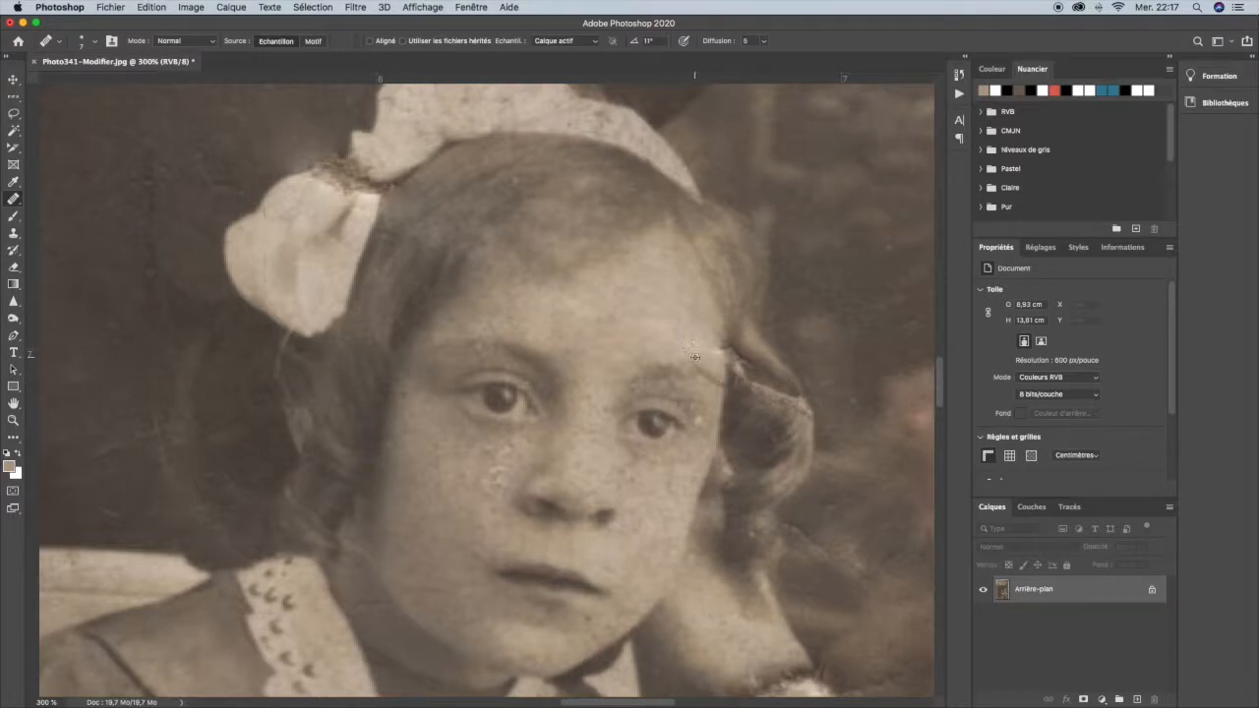
{"action": "mouse_move", "coordinate": [687, 354]}
{"action": "left_mouse_down"}
{"action": "mouse_move", "coordinate": [721, 410]}
{"action": "mouse_move", "coordinate": [729, 378]}
{"action": "mouse_move", "coordinate": [712, 390]}
{"action": "mouse_move", "coordinate": [657, 336]}
{"action": "mouse_move", "coordinate": [657, 365]}
{"action": "mouse_move", "coordinate": [690, 369]}
{"action": "mouse_move", "coordinate": [657, 371]}
{"action": "left_mouse_up"}
Step: Heal the crack running from the girl's temple across the curl beside her face, sampling from the surrounding hair
{"action": "left_click", "coordinate": [720, 409], "text": "alt"}
{"action": "left_click", "coordinate": [772, 363], "text": "alt"}
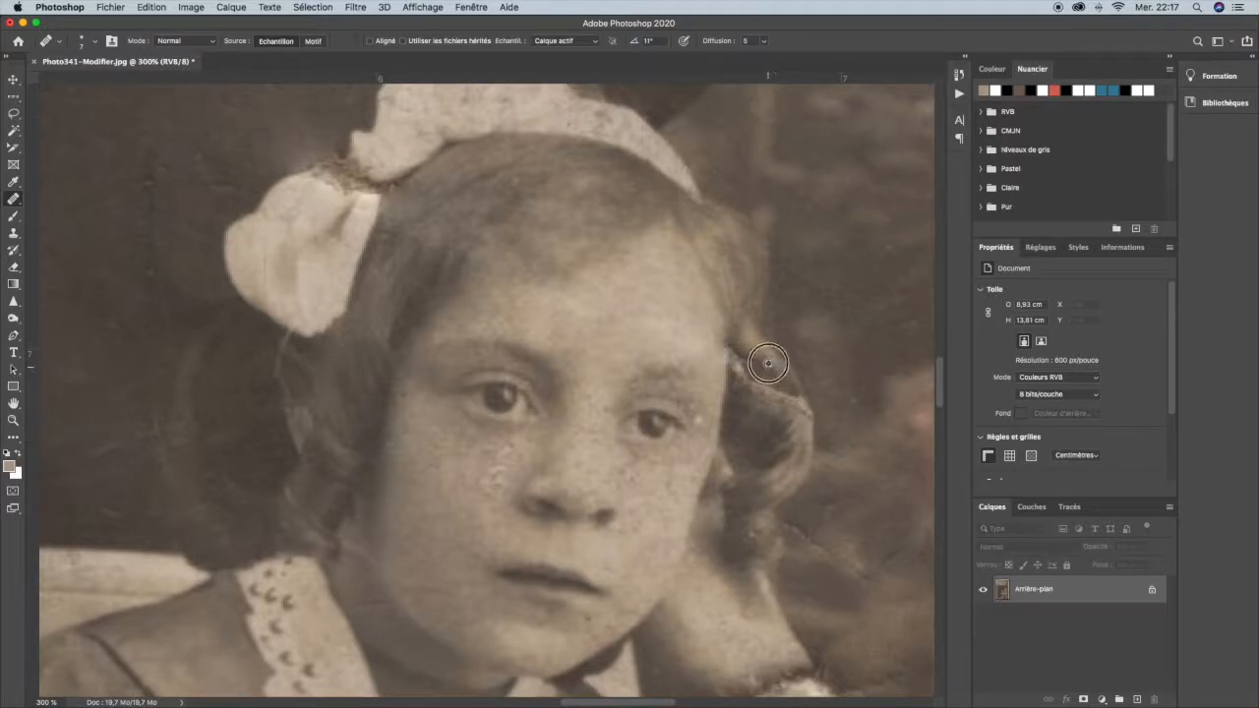
{"action": "mouse_move", "coordinate": [787, 385]}
{"action": "left_mouse_down"}
{"action": "mouse_move", "coordinate": [773, 419]}
{"action": "mouse_move", "coordinate": [771, 385]}
{"action": "left_mouse_up"}
{"action": "left_click", "coordinate": [780, 375], "text": "alt"}
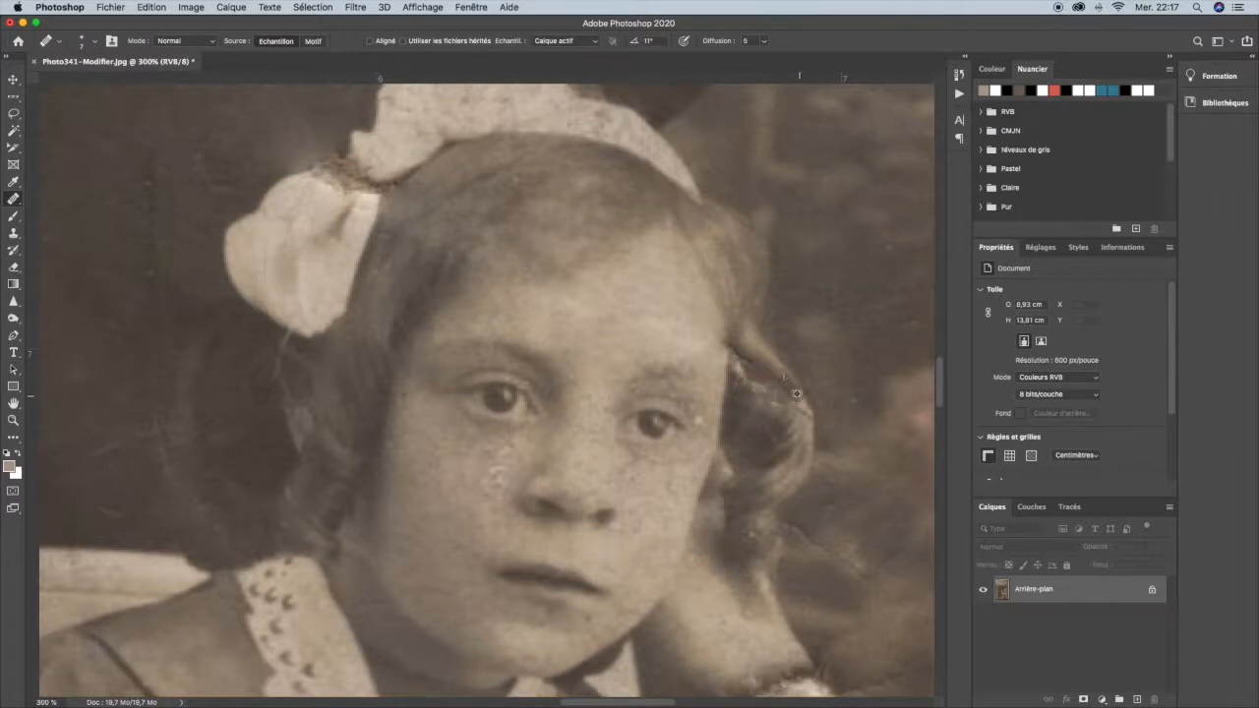
{"action": "mouse_move", "coordinate": [748, 400]}
{"action": "left_mouse_down"}
{"action": "mouse_move", "coordinate": [775, 400]}
{"action": "mouse_move", "coordinate": [764, 388]}
{"action": "mouse_move", "coordinate": [750, 400]}
{"action": "mouse_move", "coordinate": [763, 401]}
{"action": "left_mouse_up"}
{"action": "left_click", "coordinate": [752, 425], "text": "alt"}
{"action": "left_click", "coordinate": [779, 428], "text": "alt"}
{"action": "left_click", "coordinate": [773, 378], "text": "alt"}
{"action": "left_click_drag", "start_coordinate": [757, 365], "coordinate": [735, 345]}
{"action": "left_click", "coordinate": [731, 348], "text": "alt"}
{"action": "left_click_drag", "start_coordinate": [744, 389], "coordinate": [739, 367]}
Step: Clean up the crack remnants along the curl's outer edge and retouch the skin near the girl's temple
{"action": "left_click", "coordinate": [803, 404]}
{"action": "left_click_drag", "start_coordinate": [802, 407], "coordinate": [787, 396]}
{"action": "left_click", "coordinate": [801, 416], "text": "alt"}
{"action": "left_click", "coordinate": [789, 399]}
{"action": "left_click", "coordinate": [767, 426]}
{"action": "left_click", "coordinate": [780, 431]}
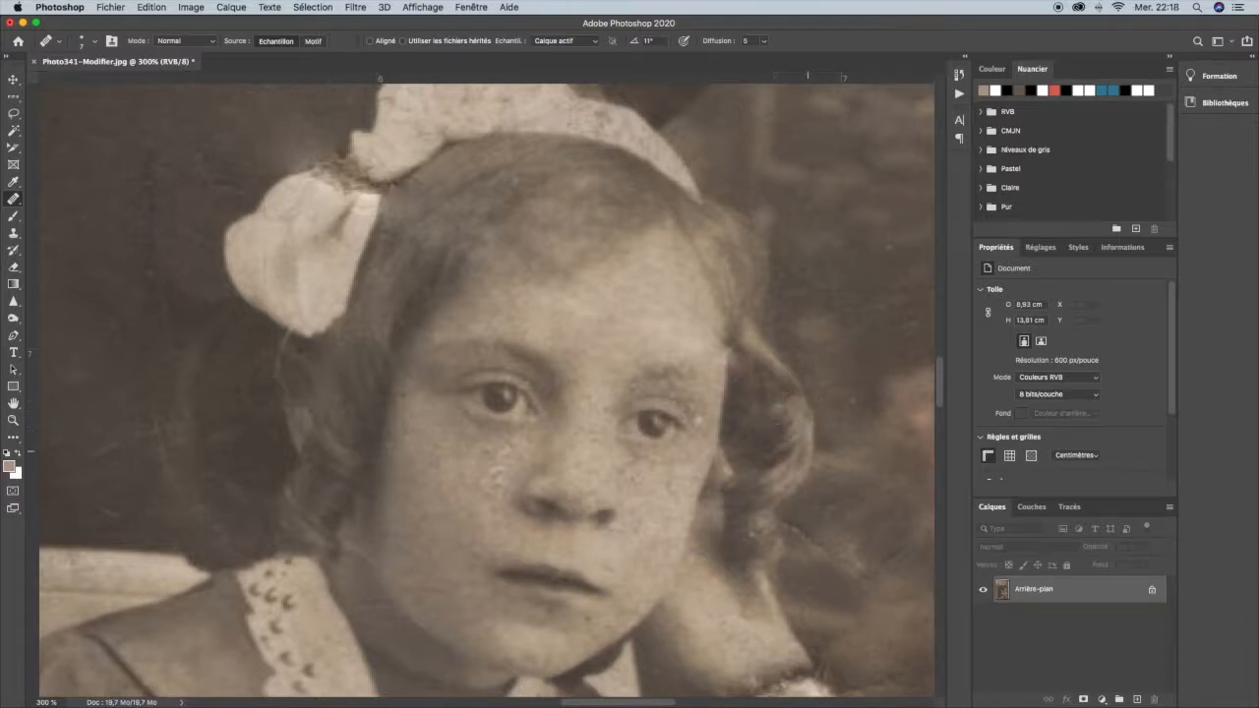
{"action": "left_click", "coordinate": [779, 419], "text": "alt"}
{"action": "left_click", "coordinate": [795, 394]}
{"action": "left_click", "coordinate": [787, 425], "text": "alt"}
{"action": "left_click", "coordinate": [799, 407]}
{"action": "left_click", "coordinate": [707, 385]}
Step: Heal the blemishes on the girl's raised forearm just below the torn wrist
{"action": "scroll", "coordinate": [679, 374], "scroll_direction": "down", "scroll_amount": 5}
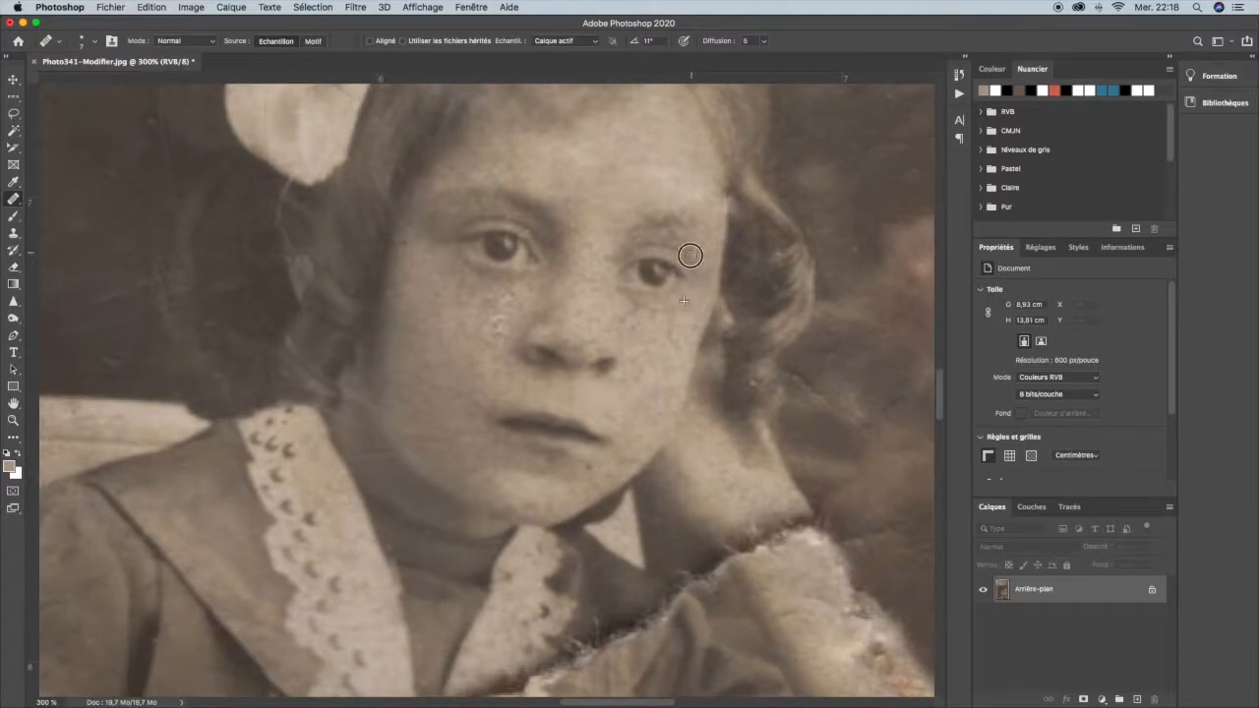
{"action": "scroll", "coordinate": [613, 403], "scroll_direction": "right", "scroll_amount": 5}
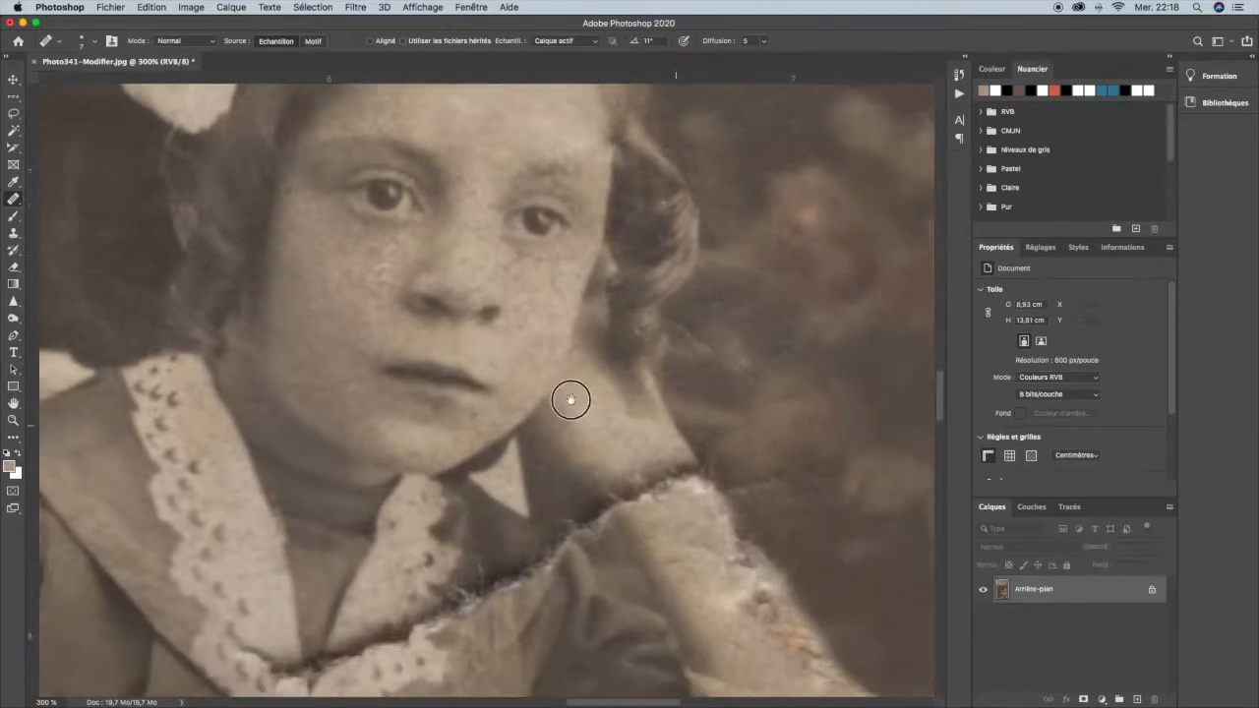
{"action": "mouse_move", "coordinate": [532, 310]}
{"action": "left_mouse_down"}
{"action": "mouse_move", "coordinate": [596, 329]}
{"action": "mouse_move", "coordinate": [582, 342]}
{"action": "mouse_move", "coordinate": [618, 372]}
{"action": "left_mouse_up"}
{"action": "left_click_drag", "start_coordinate": [604, 420], "coordinate": [499, 253]}
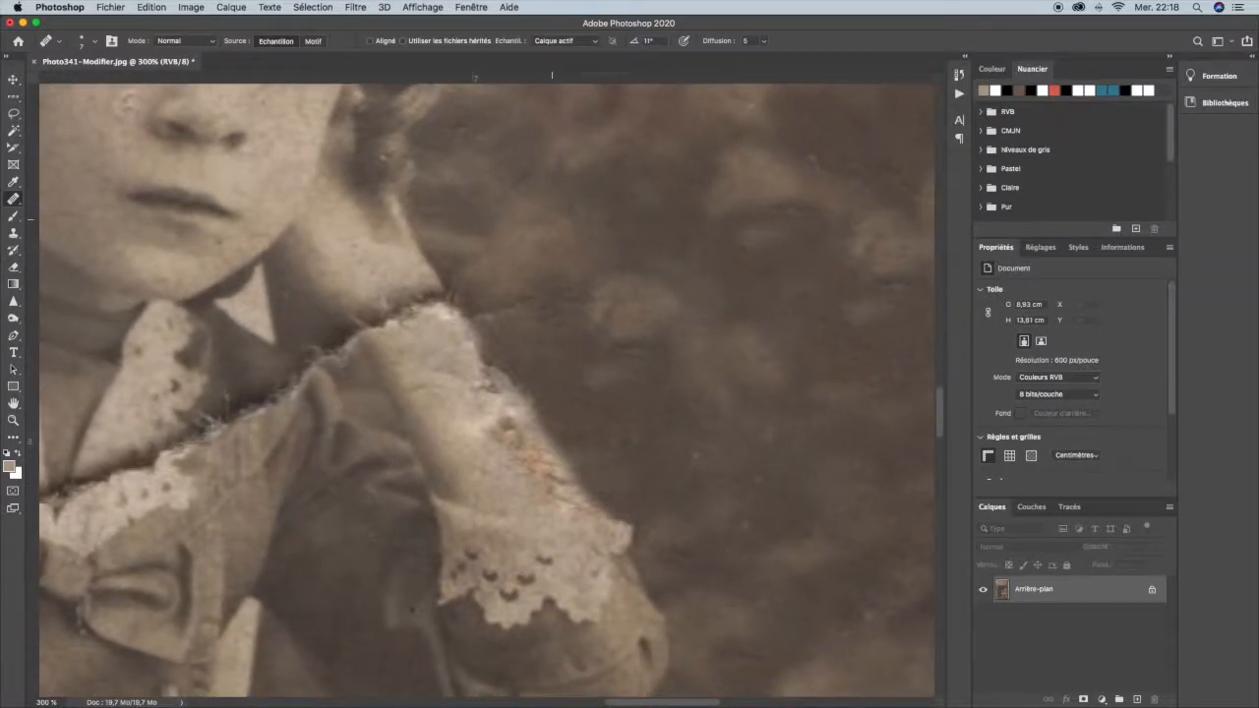
{"action": "left_click_drag", "start_coordinate": [435, 342], "coordinate": [483, 357]}
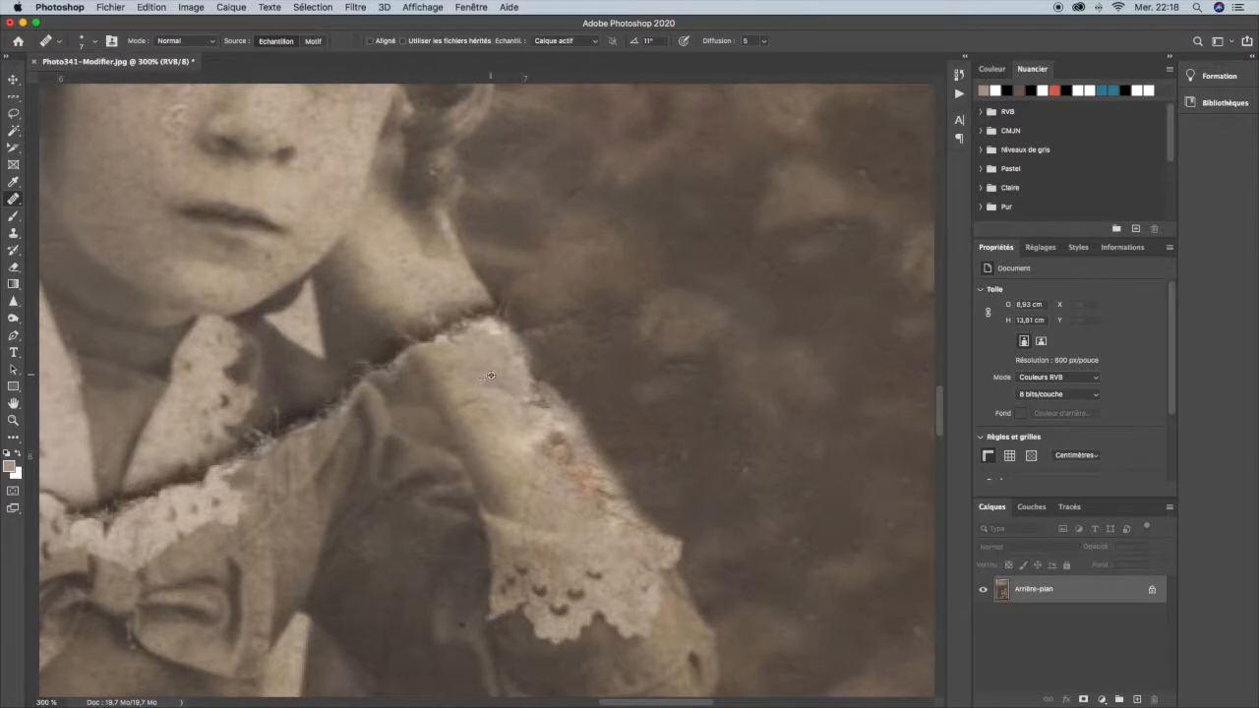
{"action": "mouse_move", "coordinate": [479, 352]}
{"action": "left_mouse_down"}
{"action": "mouse_move", "coordinate": [507, 416]}
{"action": "mouse_move", "coordinate": [469, 404]}
{"action": "mouse_move", "coordinate": [493, 407]}
{"action": "mouse_move", "coordinate": [514, 436]}
{"action": "mouse_move", "coordinate": [501, 430]}
{"action": "mouse_move", "coordinate": [532, 437]}
{"action": "mouse_move", "coordinate": [532, 393]}
{"action": "mouse_move", "coordinate": [518, 403]}
{"action": "mouse_move", "coordinate": [534, 413]}
{"action": "left_mouse_up"}
{"action": "left_click", "coordinate": [497, 377], "text": "alt"}
{"action": "left_click", "coordinate": [481, 390], "text": "alt"}
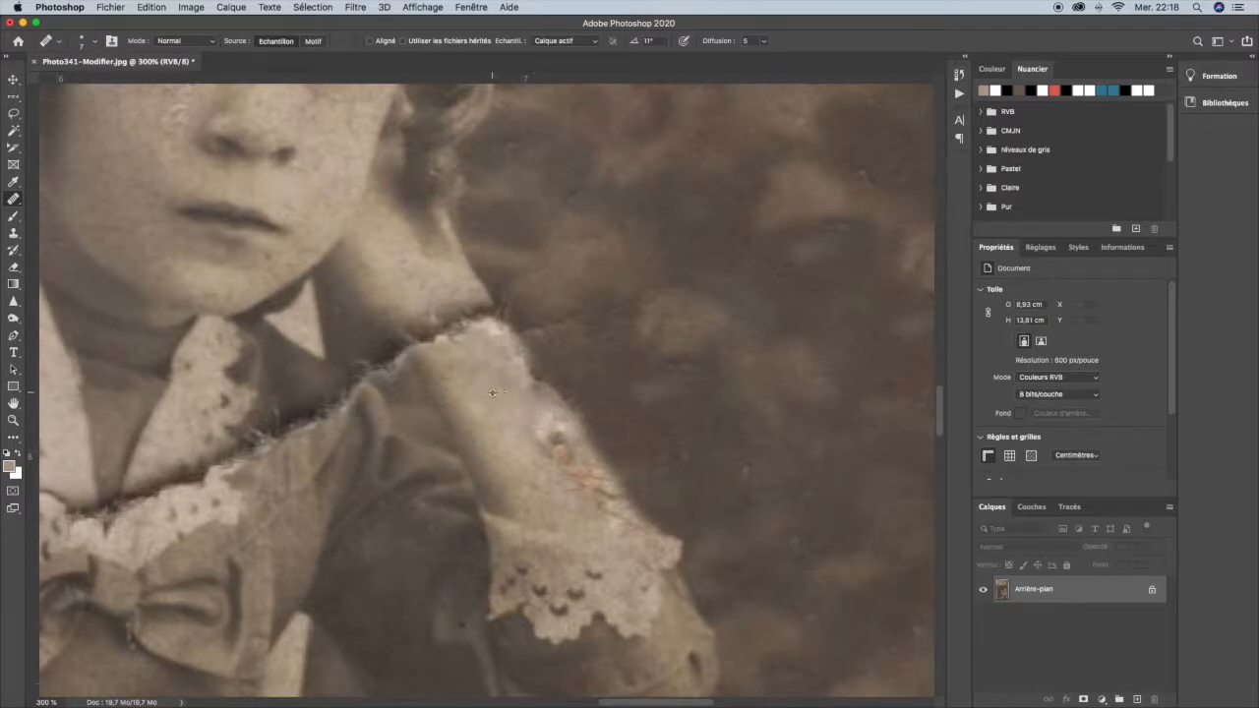
Step: Heal the tear across the girl's wrist and the frayed edges on both sides of it
{"action": "left_click", "coordinate": [487, 387], "text": "alt"}
{"action": "mouse_move", "coordinate": [460, 354]}
{"action": "left_mouse_down"}
{"action": "mouse_move", "coordinate": [445, 324]}
{"action": "mouse_move", "coordinate": [466, 338]}
{"action": "mouse_move", "coordinate": [453, 306]}
{"action": "mouse_move", "coordinate": [485, 329]}
{"action": "mouse_move", "coordinate": [462, 308]}
{"action": "mouse_move", "coordinate": [442, 328]}
{"action": "mouse_move", "coordinate": [445, 345]}
{"action": "mouse_move", "coordinate": [416, 326]}
{"action": "mouse_move", "coordinate": [429, 361]}
{"action": "left_mouse_up"}
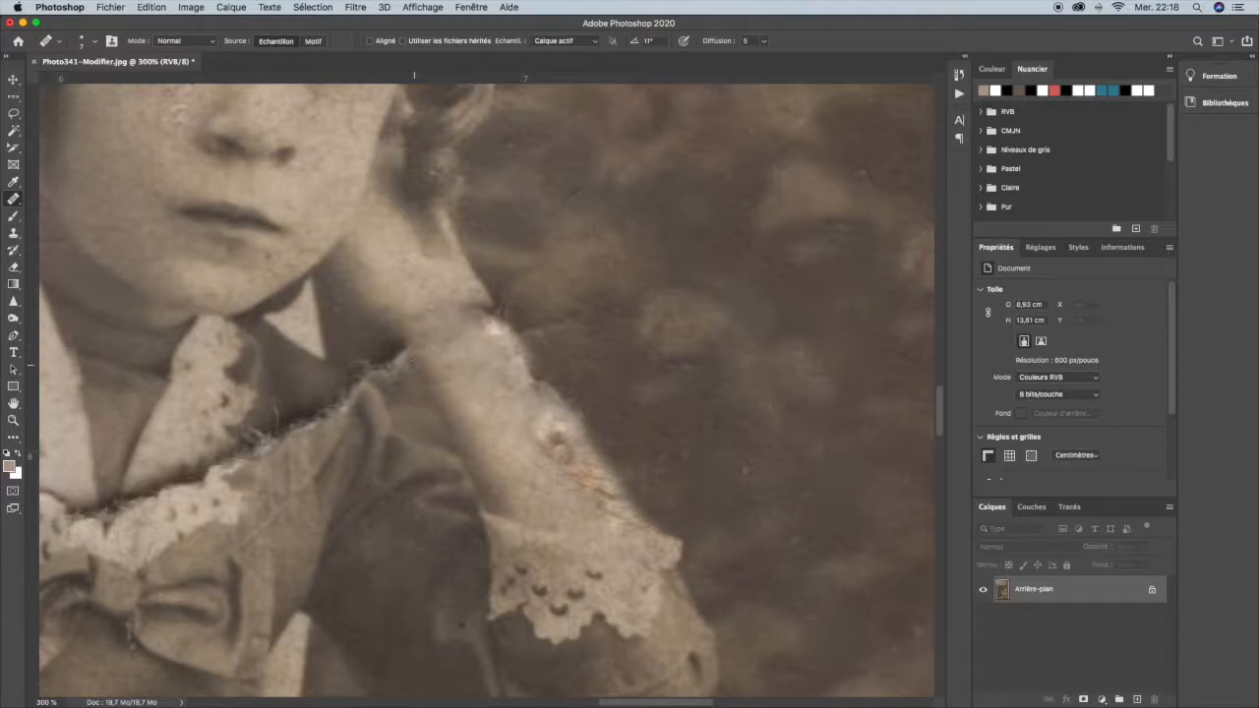
{"action": "mouse_move", "coordinate": [413, 366]}
{"action": "left_mouse_down"}
{"action": "mouse_move", "coordinate": [396, 339]}
{"action": "mouse_move", "coordinate": [441, 355]}
{"action": "mouse_move", "coordinate": [419, 334]}
{"action": "mouse_move", "coordinate": [433, 319]}
{"action": "mouse_move", "coordinate": [441, 338]}
{"action": "mouse_move", "coordinate": [487, 325]}
{"action": "left_mouse_up"}
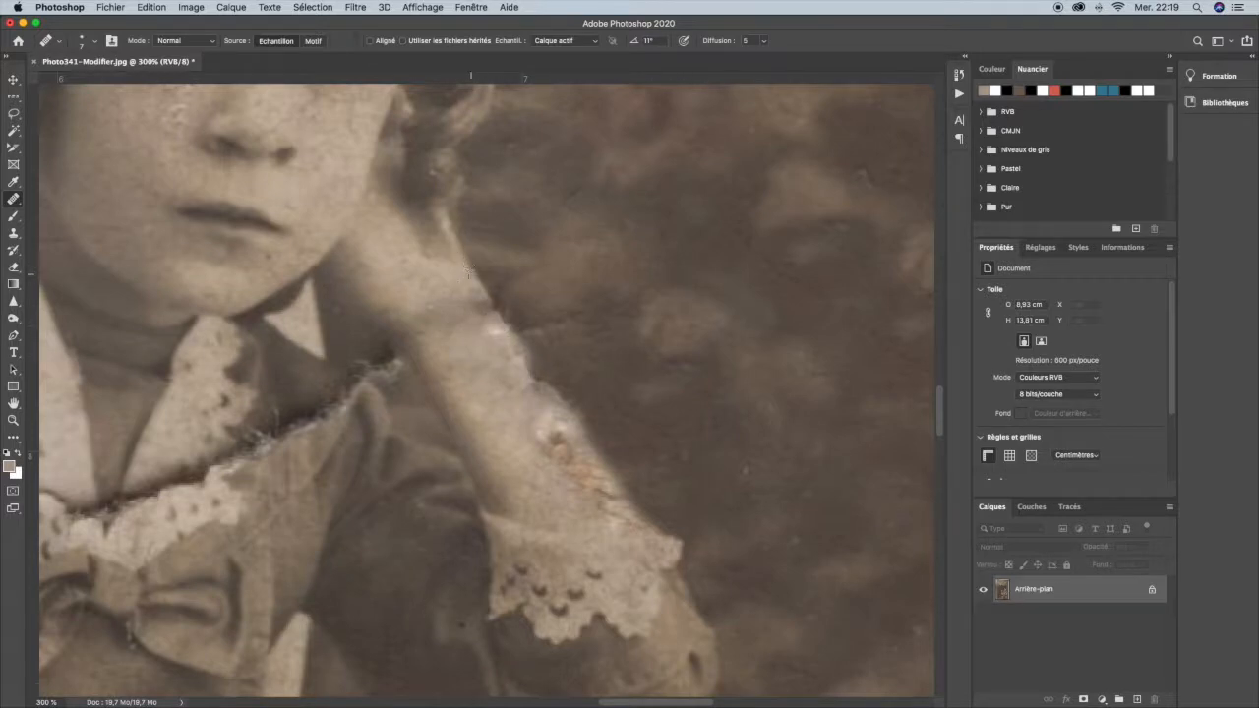
{"action": "mouse_move", "coordinate": [487, 296]}
{"action": "left_mouse_down"}
{"action": "mouse_move", "coordinate": [469, 328]}
{"action": "mouse_move", "coordinate": [435, 298]}
{"action": "mouse_move", "coordinate": [426, 307]}
{"action": "mouse_move", "coordinate": [427, 328]}
{"action": "mouse_move", "coordinate": [450, 326]}
{"action": "mouse_move", "coordinate": [476, 346]}
{"action": "left_mouse_up"}
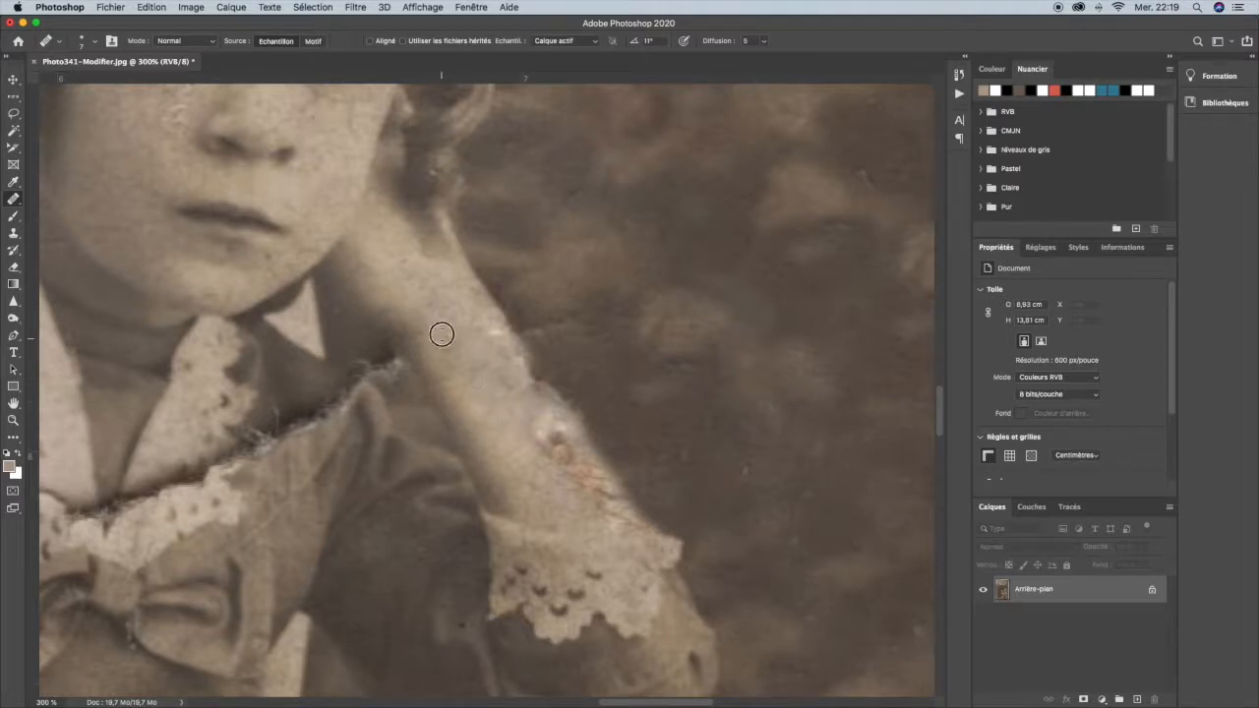
Step: Heal the hole and the orange-stained abrasions on the girl's forearm above the lace cuff
{"action": "left_click_drag", "start_coordinate": [450, 348], "coordinate": [505, 390]}
{"action": "left_click", "coordinate": [525, 502], "text": "alt"}
{"action": "mouse_move", "coordinate": [588, 505]}
{"action": "left_mouse_down"}
{"action": "mouse_move", "coordinate": [549, 430]}
{"action": "mouse_move", "coordinate": [535, 440]}
{"action": "mouse_move", "coordinate": [571, 431]}
{"action": "mouse_move", "coordinate": [528, 415]}
{"action": "mouse_move", "coordinate": [535, 442]}
{"action": "mouse_move", "coordinate": [557, 451]}
{"action": "mouse_move", "coordinate": [538, 475]}
{"action": "mouse_move", "coordinate": [581, 485]}
{"action": "mouse_move", "coordinate": [523, 474]}
{"action": "mouse_move", "coordinate": [544, 505]}
{"action": "left_mouse_up"}
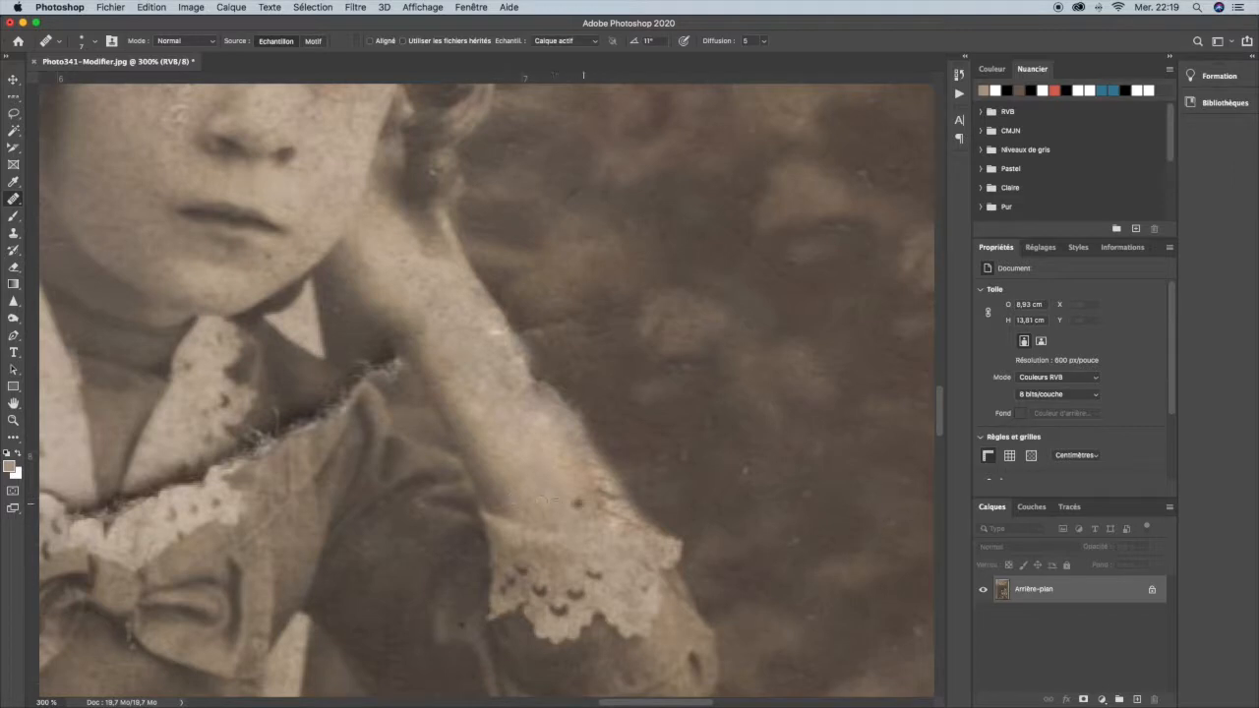
{"action": "mouse_move", "coordinate": [593, 504]}
{"action": "left_mouse_down"}
{"action": "mouse_move", "coordinate": [538, 433]}
{"action": "mouse_move", "coordinate": [575, 460]}
{"action": "mouse_move", "coordinate": [534, 466]}
{"action": "mouse_move", "coordinate": [569, 474]}
{"action": "mouse_move", "coordinate": [556, 481]}
{"action": "mouse_move", "coordinate": [563, 498]}
{"action": "mouse_move", "coordinate": [527, 480]}
{"action": "mouse_move", "coordinate": [595, 507]}
{"action": "mouse_move", "coordinate": [585, 460]}
{"action": "mouse_move", "coordinate": [569, 459]}
{"action": "mouse_move", "coordinate": [581, 485]}
{"action": "mouse_move", "coordinate": [554, 452]}
{"action": "left_mouse_up"}
Step: Rebuild the outer contour of the girl's forearm from the wrist downward and heal the light spots beside it
{"action": "left_click", "coordinate": [485, 291], "text": "alt"}
{"action": "left_click_drag", "start_coordinate": [502, 324], "coordinate": [504, 321]}
{"action": "left_click", "coordinate": [488, 294], "text": "alt"}
{"action": "mouse_move", "coordinate": [501, 314]}
{"action": "left_mouse_down"}
{"action": "mouse_move", "coordinate": [514, 334]}
{"action": "mouse_move", "coordinate": [489, 298]}
{"action": "mouse_move", "coordinate": [515, 354]}
{"action": "left_mouse_up"}
{"action": "left_click", "coordinate": [478, 277], "text": "alt"}
{"action": "left_click", "coordinate": [517, 333]}
{"action": "mouse_move", "coordinate": [516, 330]}
{"action": "left_mouse_down"}
{"action": "mouse_move", "coordinate": [512, 373]}
{"action": "mouse_move", "coordinate": [537, 372]}
{"action": "mouse_move", "coordinate": [492, 331]}
{"action": "mouse_move", "coordinate": [516, 342]}
{"action": "mouse_move", "coordinate": [506, 334]}
{"action": "mouse_move", "coordinate": [543, 394]}
{"action": "left_mouse_up"}
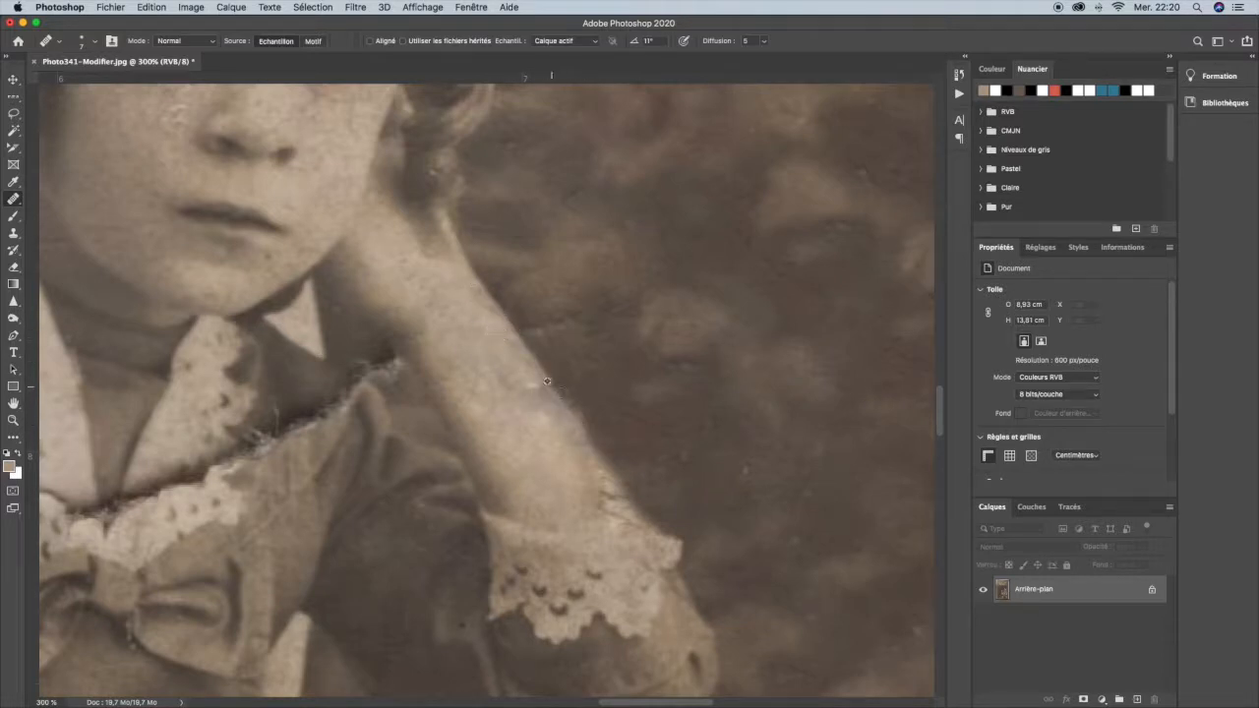
{"action": "left_click", "coordinate": [524, 347], "text": "alt"}
{"action": "mouse_move", "coordinate": [545, 374]}
{"action": "left_mouse_down"}
{"action": "mouse_move", "coordinate": [565, 400]}
{"action": "mouse_move", "coordinate": [544, 379]}
{"action": "mouse_move", "coordinate": [561, 406]}
{"action": "mouse_move", "coordinate": [504, 385]}
{"action": "left_mouse_up"}
Step: Heal the stains and cracks where the girl's forearm meets the upper edge of the lace cuff
{"action": "left_click", "coordinate": [651, 464]}
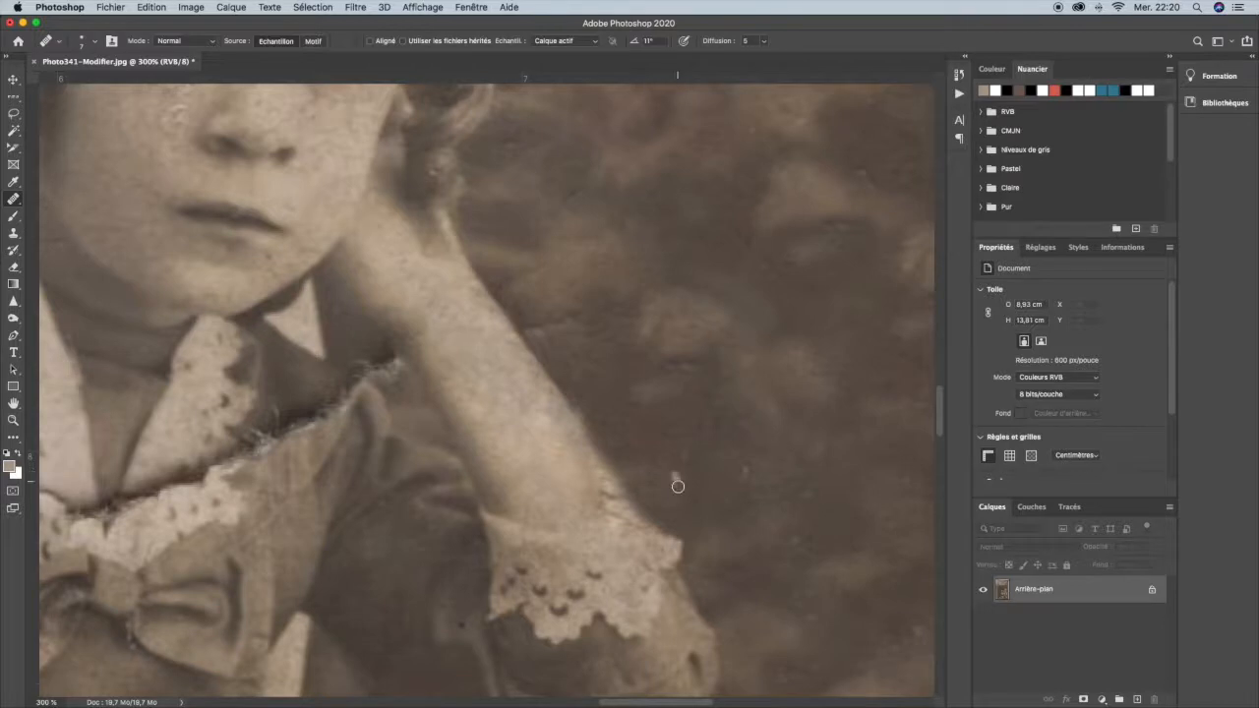
{"action": "left_click", "coordinate": [661, 553], "text": "alt"}
{"action": "mouse_move", "coordinate": [626, 539]}
{"action": "left_mouse_down"}
{"action": "mouse_move", "coordinate": [638, 537]}
{"action": "mouse_move", "coordinate": [632, 526]}
{"action": "mouse_move", "coordinate": [643, 539]}
{"action": "left_mouse_up"}
{"action": "mouse_move", "coordinate": [613, 542]}
{"action": "left_mouse_down"}
{"action": "mouse_move", "coordinate": [643, 537]}
{"action": "mouse_move", "coordinate": [607, 497]}
{"action": "mouse_move", "coordinate": [633, 536]}
{"action": "mouse_move", "coordinate": [619, 542]}
{"action": "mouse_move", "coordinate": [613, 500]}
{"action": "left_mouse_up"}
{"action": "left_click", "coordinate": [615, 548], "text": "alt"}
{"action": "mouse_move", "coordinate": [607, 523]}
{"action": "left_mouse_down"}
{"action": "mouse_move", "coordinate": [601, 514]}
{"action": "mouse_move", "coordinate": [587, 462]}
{"action": "left_mouse_up"}
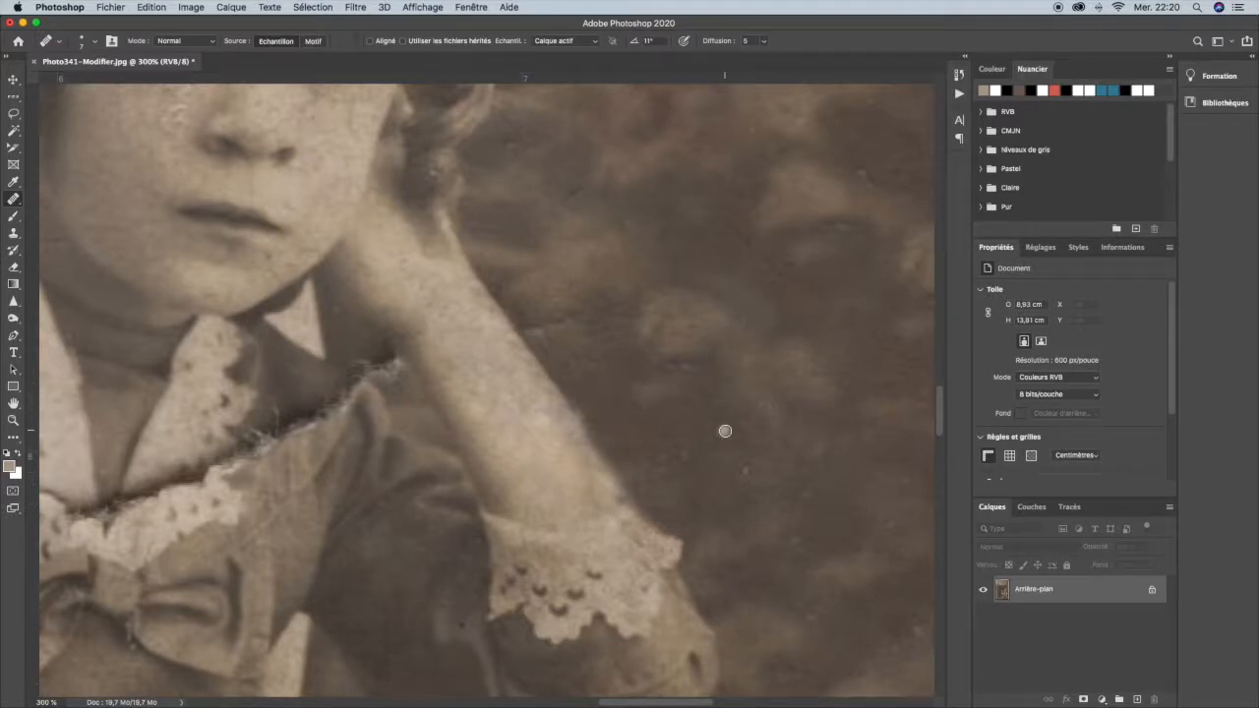
Step: Darken the outer edge of the girl's forearm above the lace cuff using the Burn tool with a 4 px brush
{"action": "left_click", "coordinate": [14, 270]}
{"action": "left_click_drag", "start_coordinate": [13, 321], "coordinate": [68, 329]}
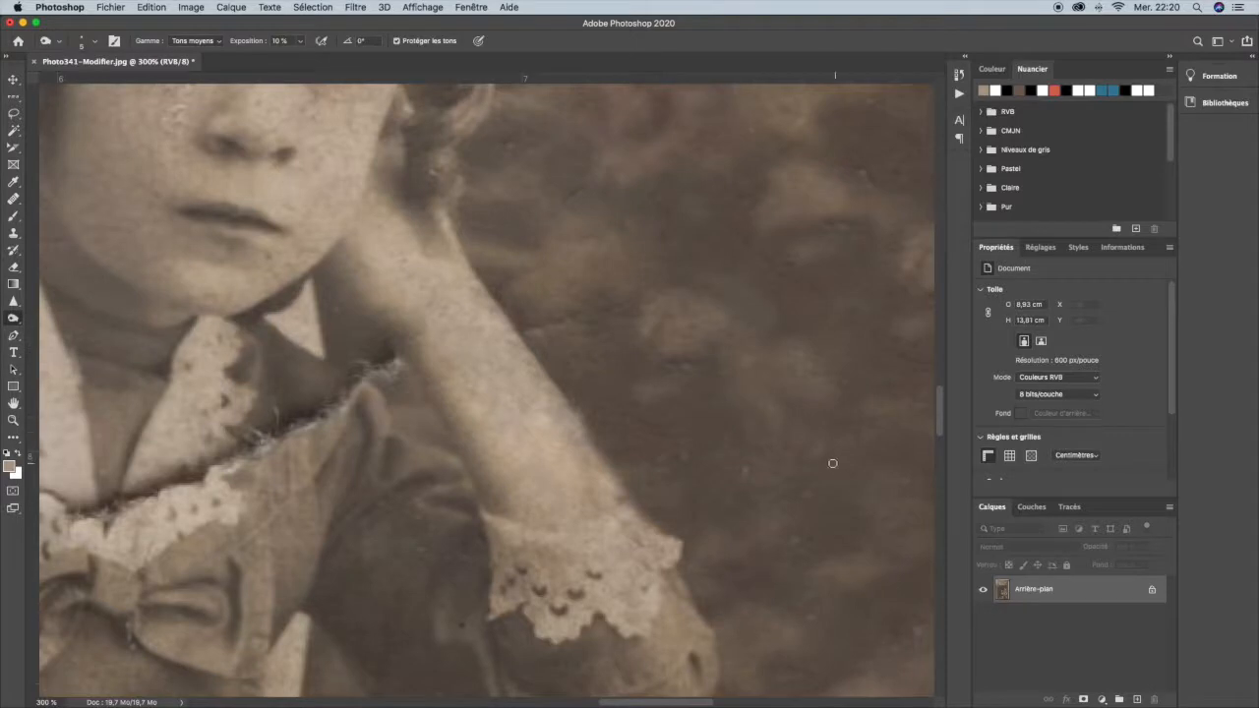
{"action": "right_click", "coordinate": [508, 357]}
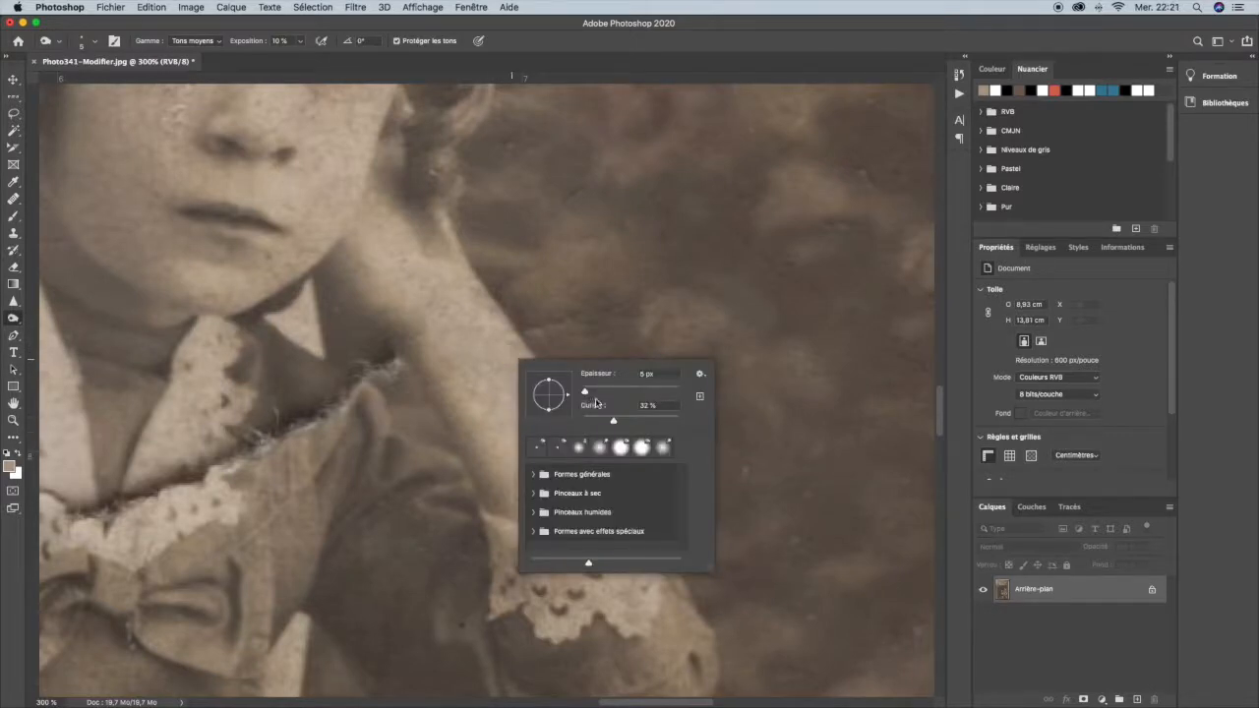
{"action": "left_click_drag", "start_coordinate": [584, 395], "coordinate": [581, 394]}
{"action": "key", "text": "Return"}
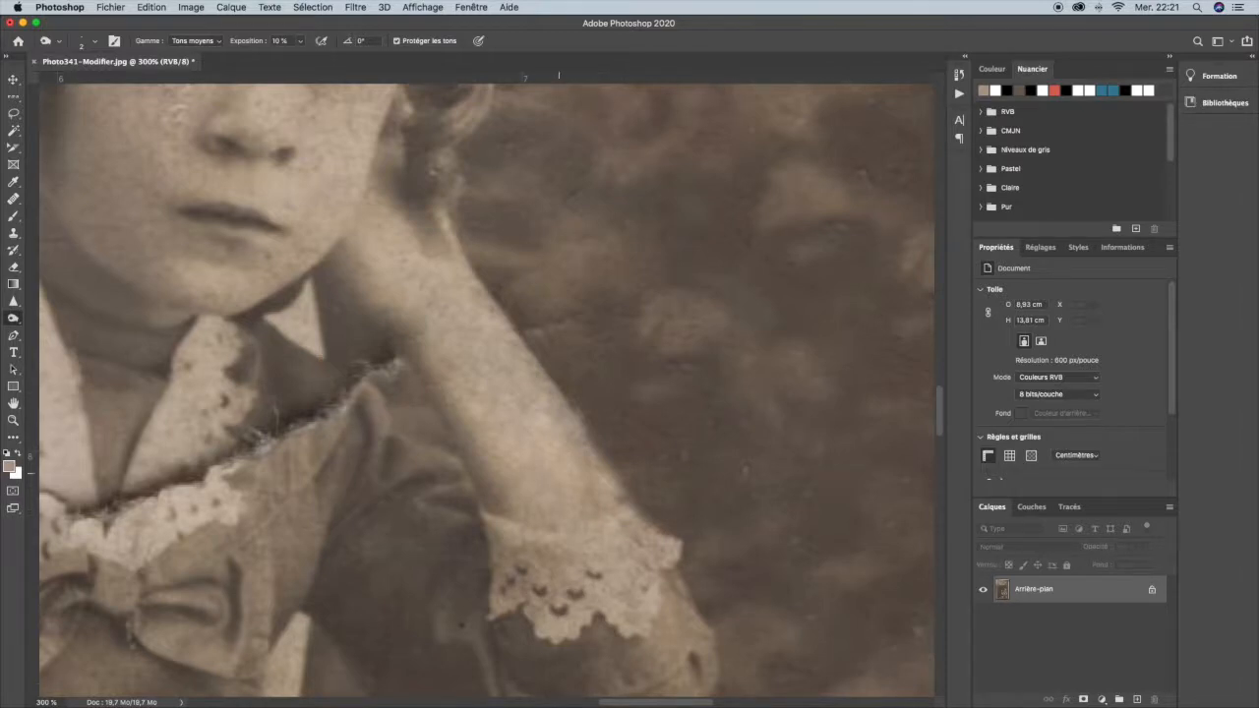
{"action": "right_click", "coordinate": [628, 486]}
{"action": "left_click_drag", "start_coordinate": [632, 501], "coordinate": [628, 503]}
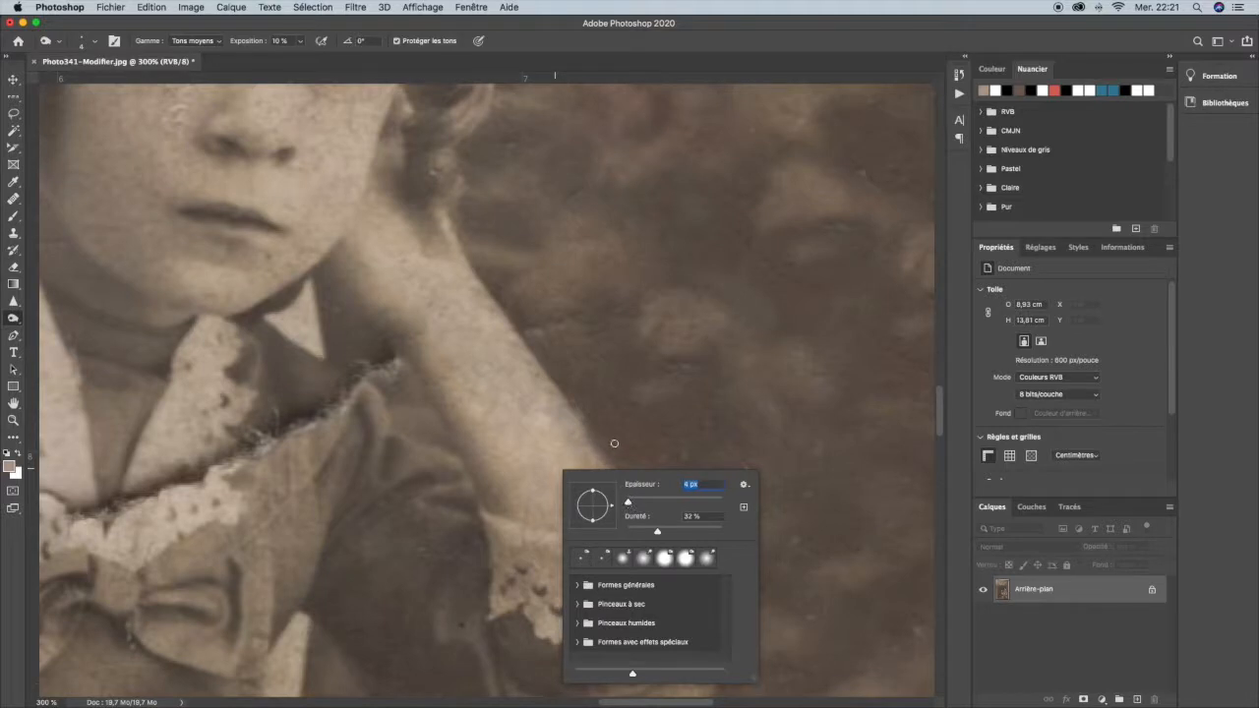
{"action": "key", "text": "Return"}
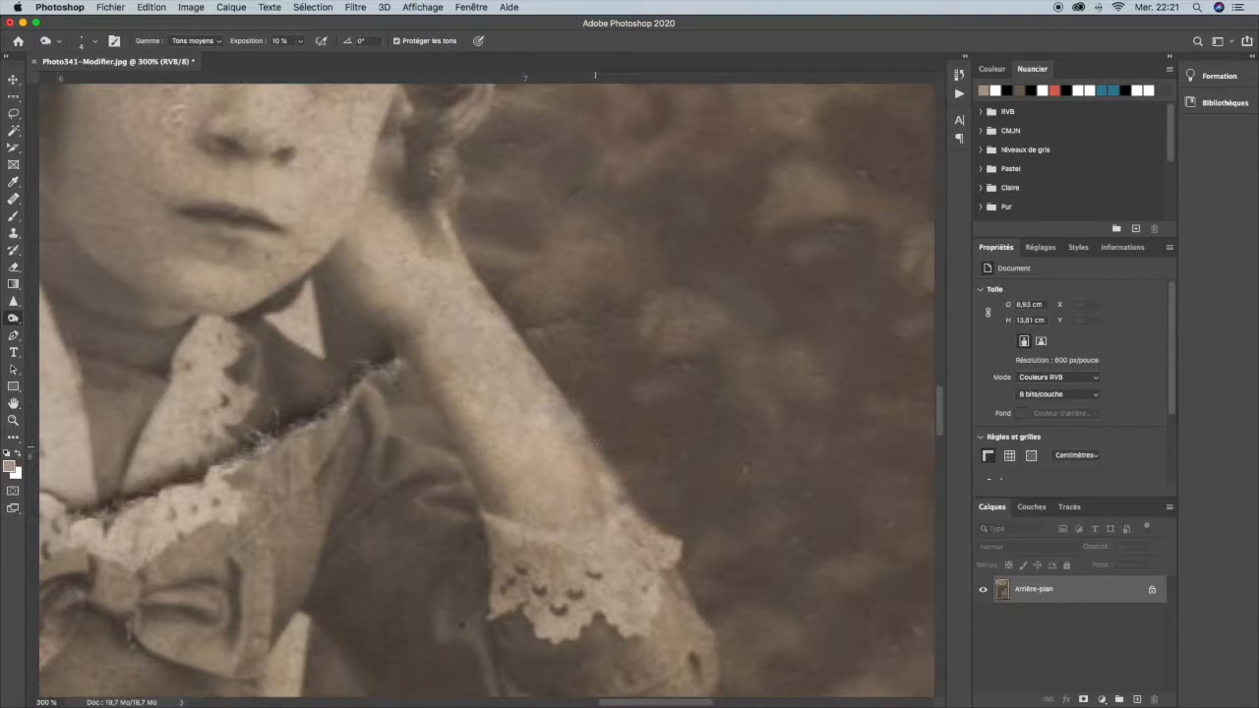
Step: Set the burn brush to 8 px with 0% hardness and undo the recent burn strokes along the forearm
{"action": "right_click", "coordinate": [593, 442]}
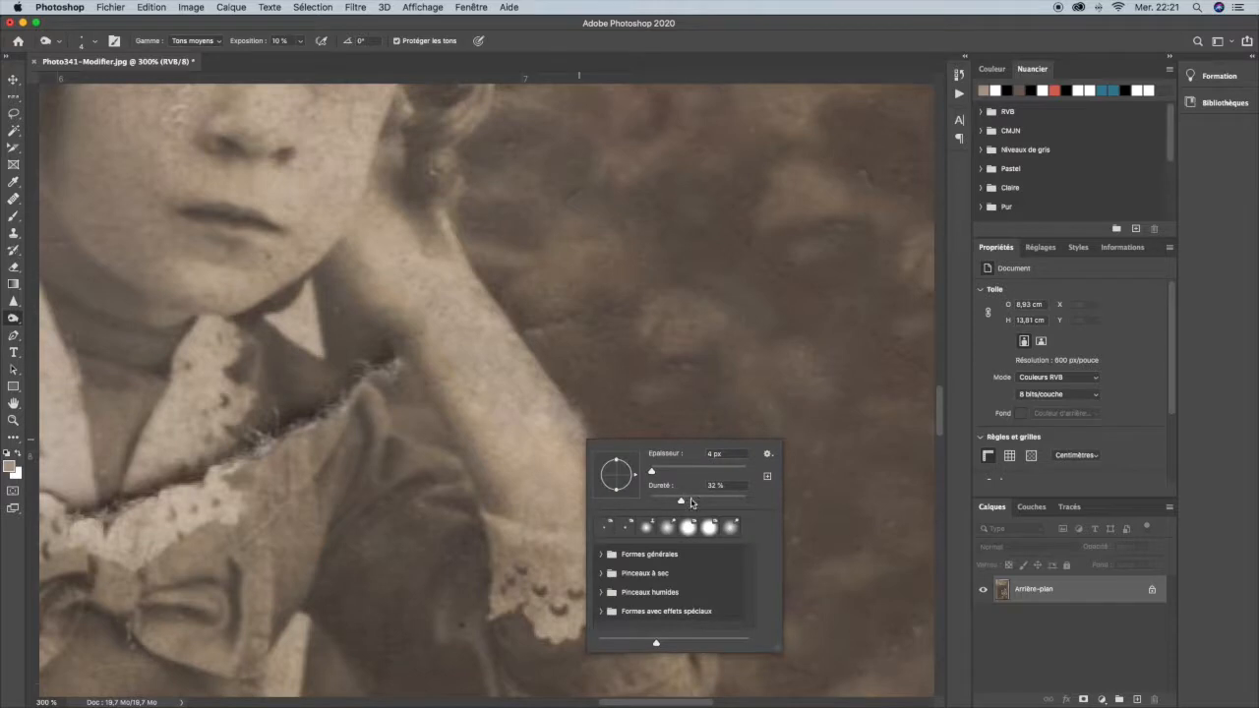
{"action": "mouse_move", "coordinate": [686, 507]}
{"action": "left_mouse_down"}
{"action": "mouse_move", "coordinate": [641, 500]}
{"action": "mouse_move", "coordinate": [764, 495]}
{"action": "mouse_move", "coordinate": [677, 503]}
{"action": "mouse_move", "coordinate": [635, 481]}
{"action": "mouse_move", "coordinate": [654, 471]}
{"action": "left_mouse_up"}
{"action": "key", "text": "Return"}
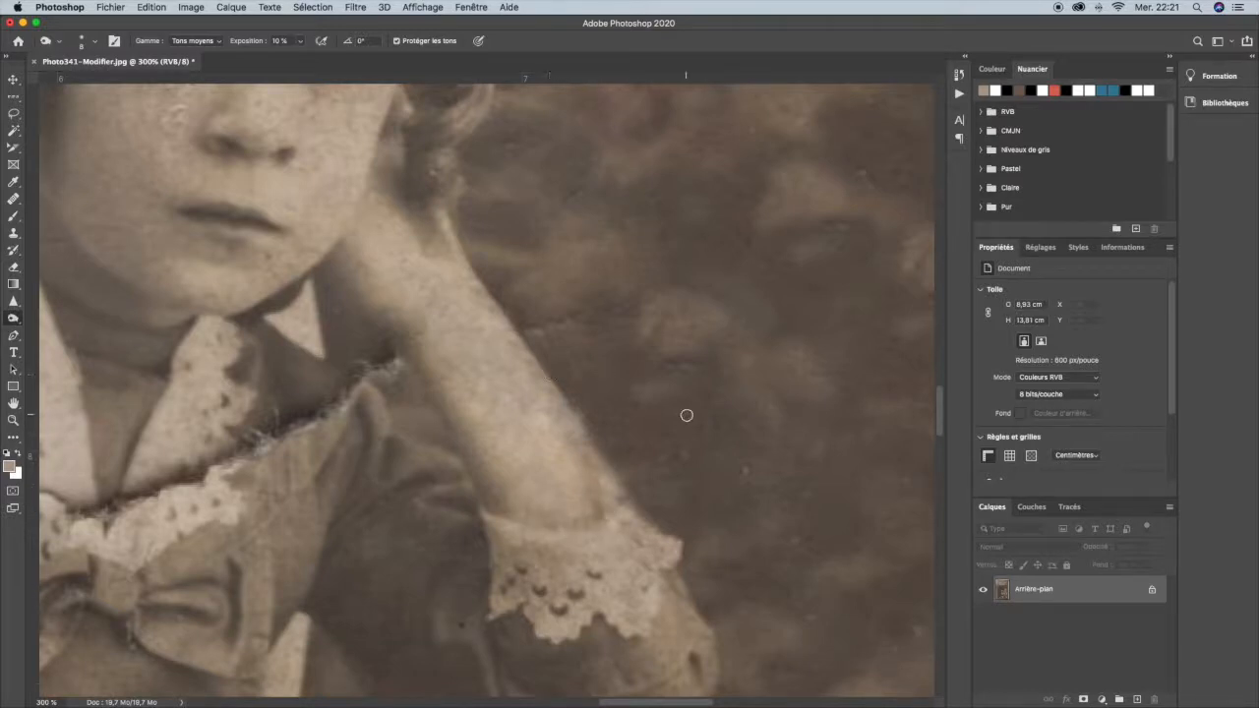
{"action": "key", "text": "super+z"}
{"action": "key", "text": "super+z"}
{"action": "key", "text": "super+z"}
{"action": "key", "text": "super+z"}
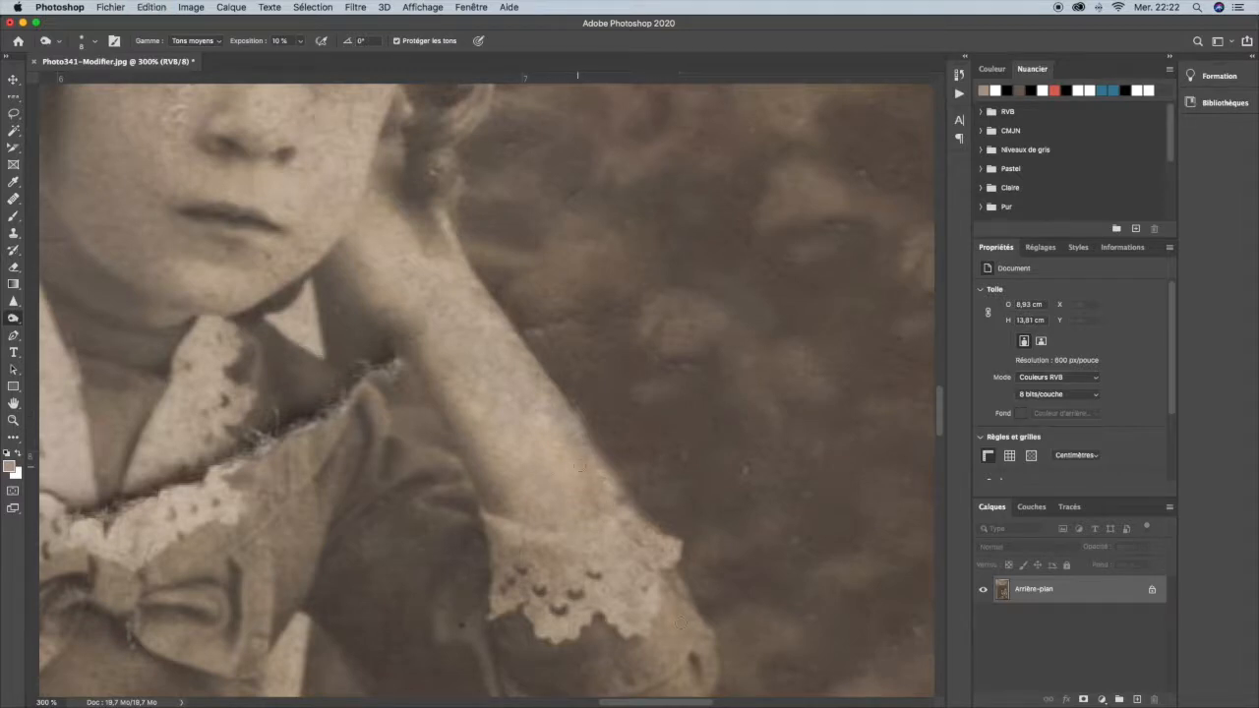
Step: Burn a soft shadow line at 10% exposure on the forearm where the skin meets the outer side of the lace cuff
{"action": "left_click_drag", "start_coordinate": [576, 529], "coordinate": [605, 514]}
{"action": "mouse_move", "coordinate": [579, 439]}
{"action": "left_mouse_down"}
{"action": "mouse_move", "coordinate": [580, 452]}
{"action": "mouse_move", "coordinate": [593, 424]}
{"action": "mouse_move", "coordinate": [557, 397]}
{"action": "mouse_move", "coordinate": [602, 442]}
{"action": "mouse_move", "coordinate": [577, 441]}
{"action": "mouse_move", "coordinate": [589, 425]}
{"action": "left_mouse_up"}
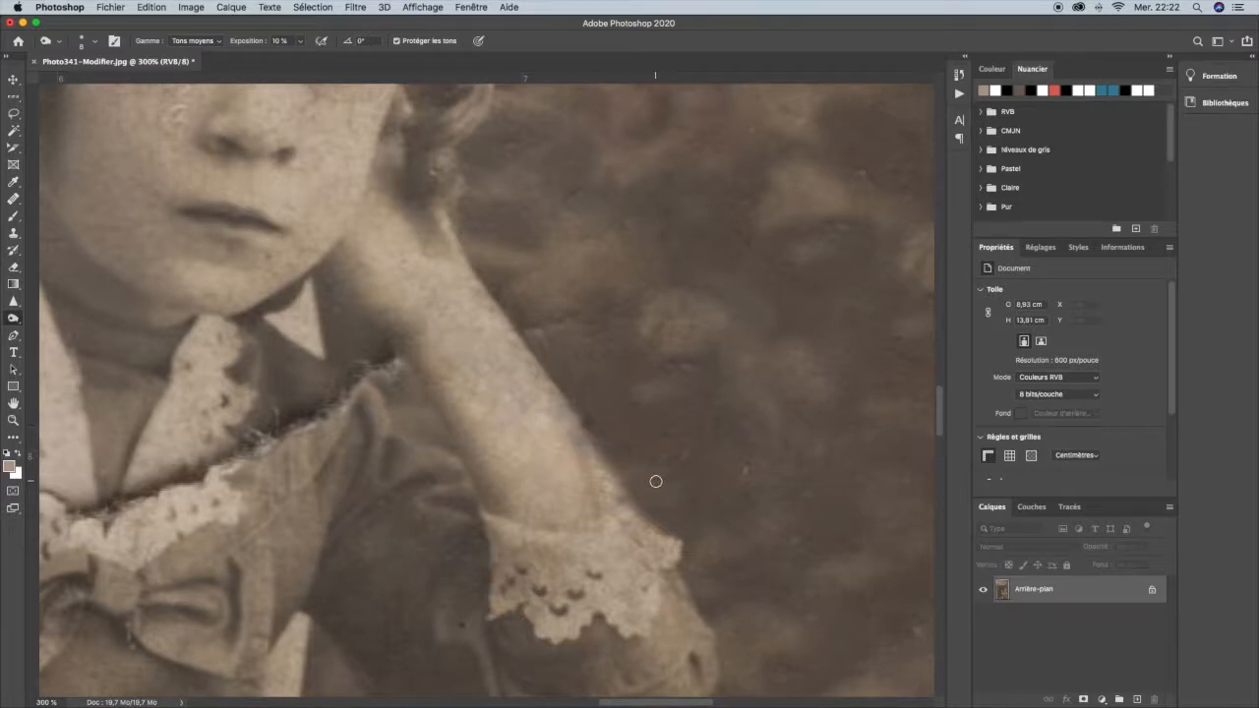
{"action": "mouse_move", "coordinate": [567, 414]}
{"action": "left_mouse_down"}
{"action": "mouse_move", "coordinate": [579, 429]}
{"action": "mouse_move", "coordinate": [560, 400]}
{"action": "mouse_move", "coordinate": [589, 405]}
{"action": "mouse_move", "coordinate": [616, 451]}
{"action": "left_mouse_up"}
{"action": "key", "text": "super+z"}
{"action": "key", "text": "super+z"}
{"action": "mouse_move", "coordinate": [577, 441]}
{"action": "left_mouse_down"}
{"action": "mouse_move", "coordinate": [590, 455]}
{"action": "mouse_move", "coordinate": [590, 523]}
{"action": "mouse_move", "coordinate": [564, 410]}
{"action": "mouse_move", "coordinate": [593, 420]}
{"action": "left_mouse_up"}
{"action": "mouse_move", "coordinate": [579, 512]}
{"action": "left_mouse_down"}
{"action": "mouse_move", "coordinate": [609, 515]}
{"action": "mouse_move", "coordinate": [590, 531]}
{"action": "mouse_move", "coordinate": [509, 521]}
{"action": "mouse_move", "coordinate": [584, 505]}
{"action": "left_mouse_up"}
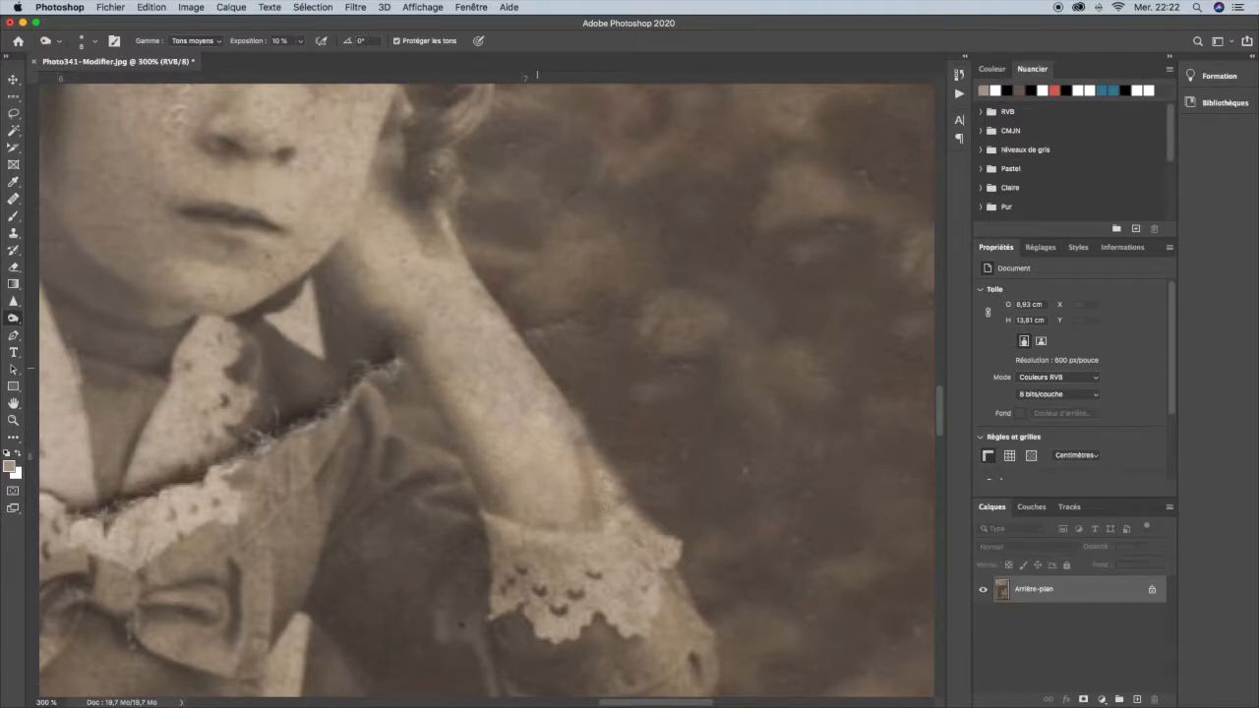
{"action": "left_click_drag", "start_coordinate": [568, 387], "coordinate": [571, 435]}
Step: Heal the forearm's outer contour just above the lace cuff, sampling the clean skin edge higher up the arm
{"action": "left_click", "coordinate": [14, 200]}
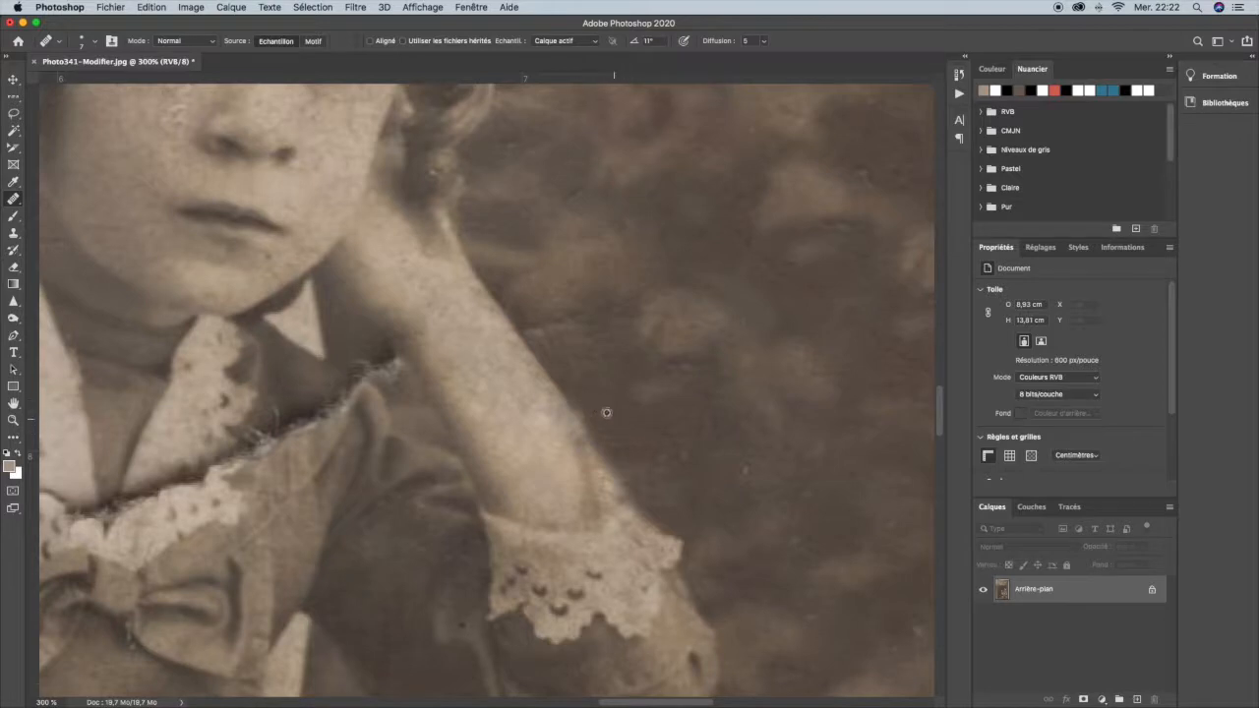
{"action": "left_click", "coordinate": [555, 380], "text": "alt"}
{"action": "mouse_move", "coordinate": [577, 409]}
{"action": "left_mouse_down"}
{"action": "mouse_move", "coordinate": [586, 424]}
{"action": "mouse_move", "coordinate": [569, 407]}
{"action": "mouse_move", "coordinate": [595, 417]}
{"action": "left_mouse_up"}
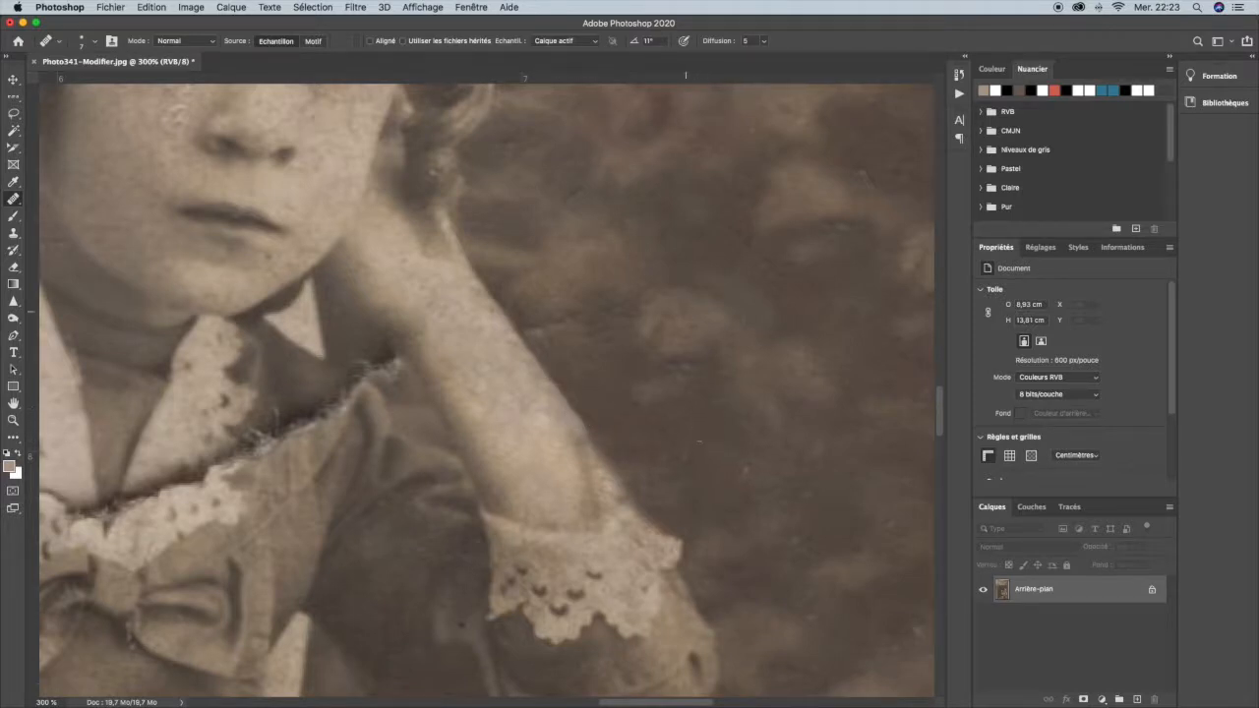
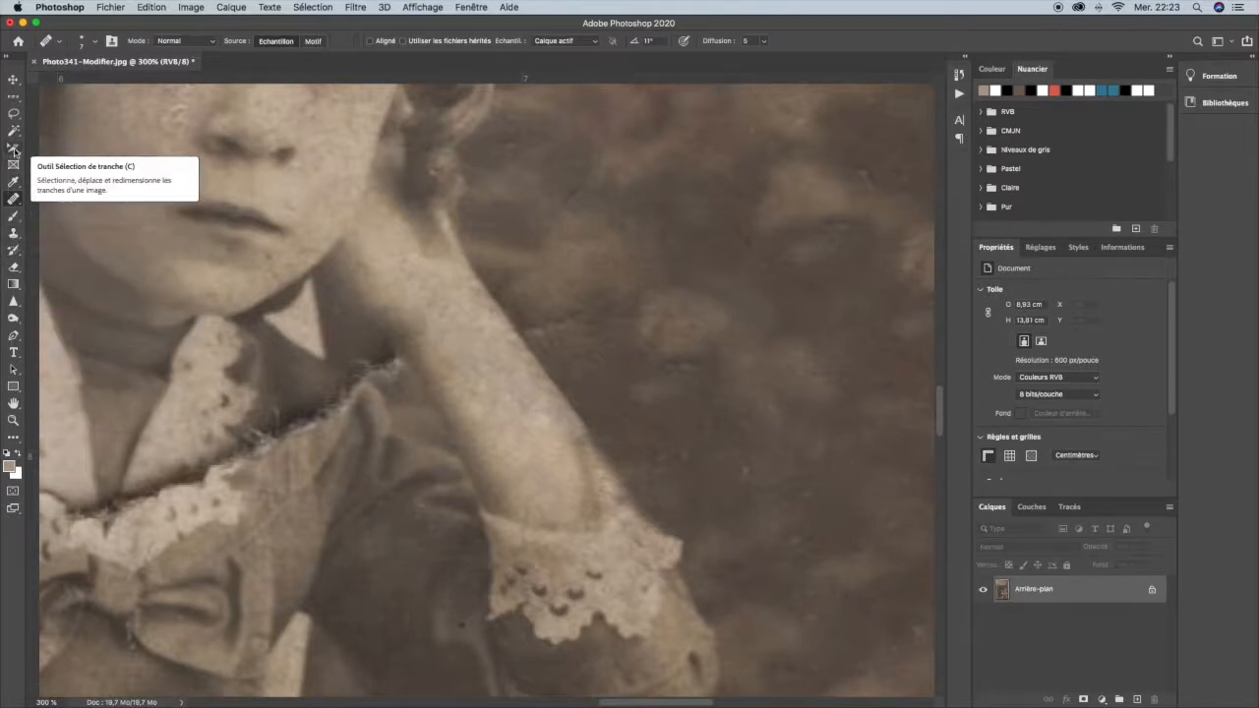
Step: Set up the Clone Stamp with a small brush at 87% hardness, sampling from the lower part of the lace cuff
{"action": "left_click", "coordinate": [15, 180]}
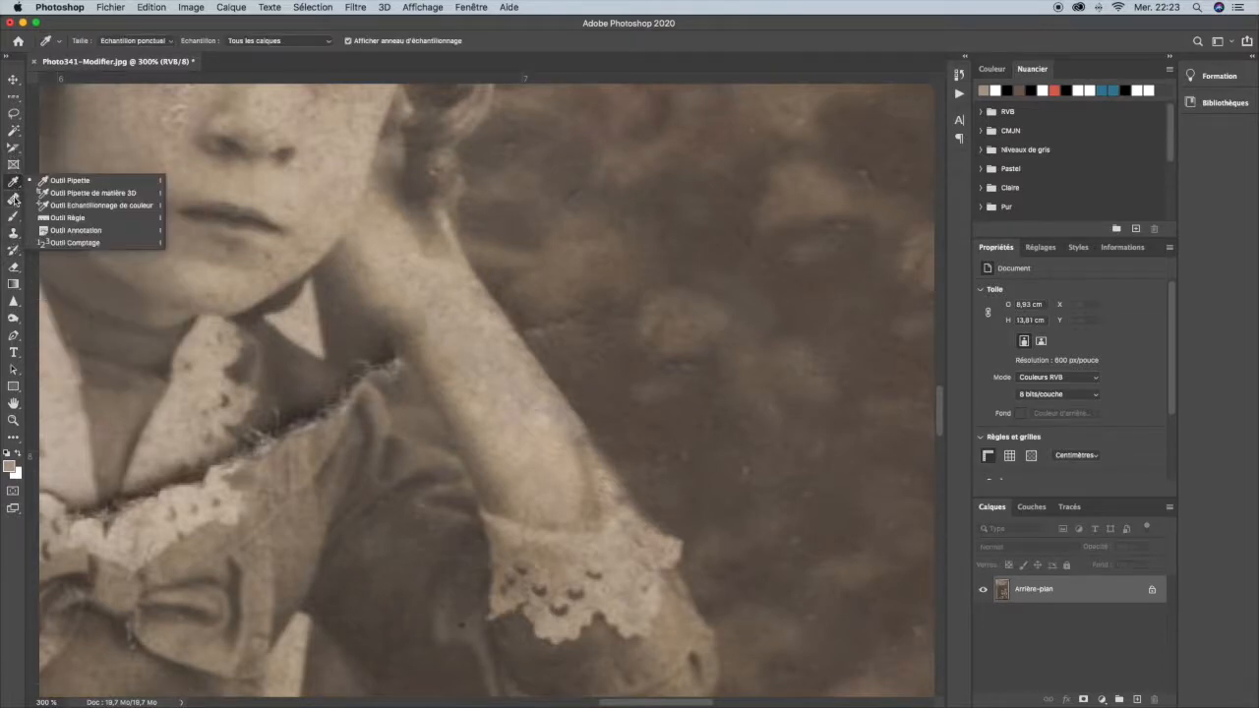
{"action": "left_click", "coordinate": [15, 200]}
{"action": "left_click", "coordinate": [14, 233]}
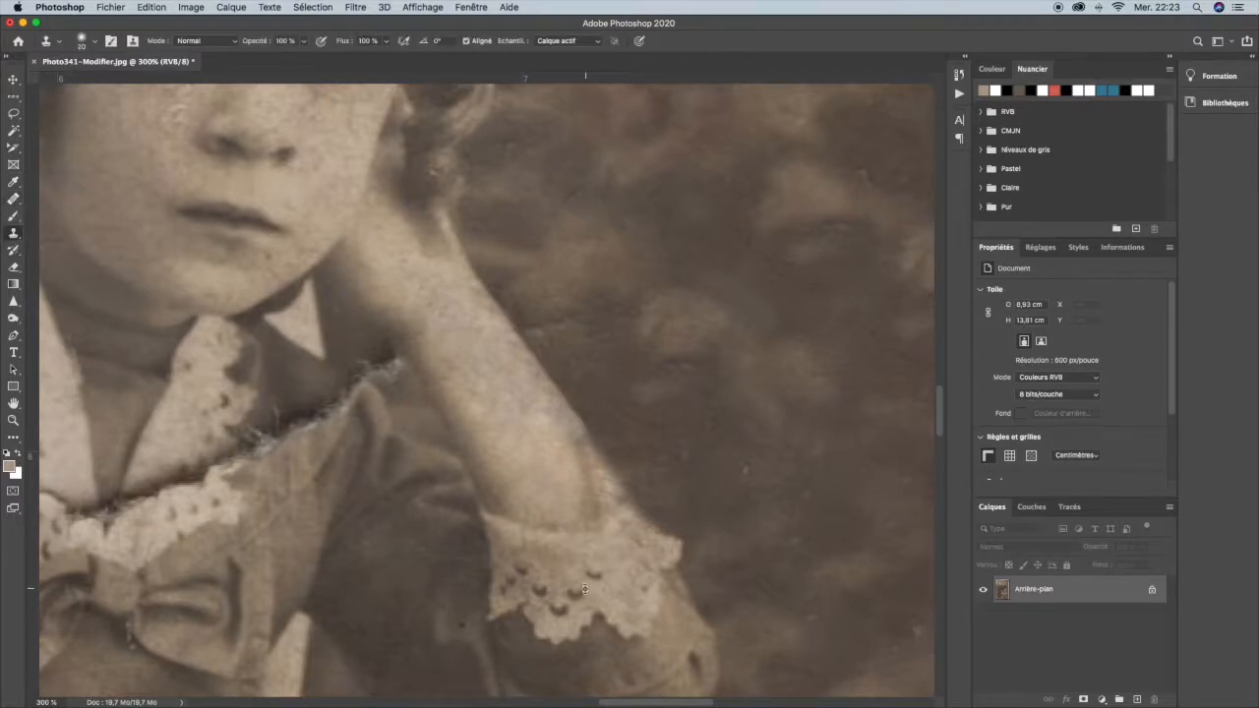
{"action": "left_click", "coordinate": [628, 603], "text": "alt"}
{"action": "right_click", "coordinate": [617, 490]}
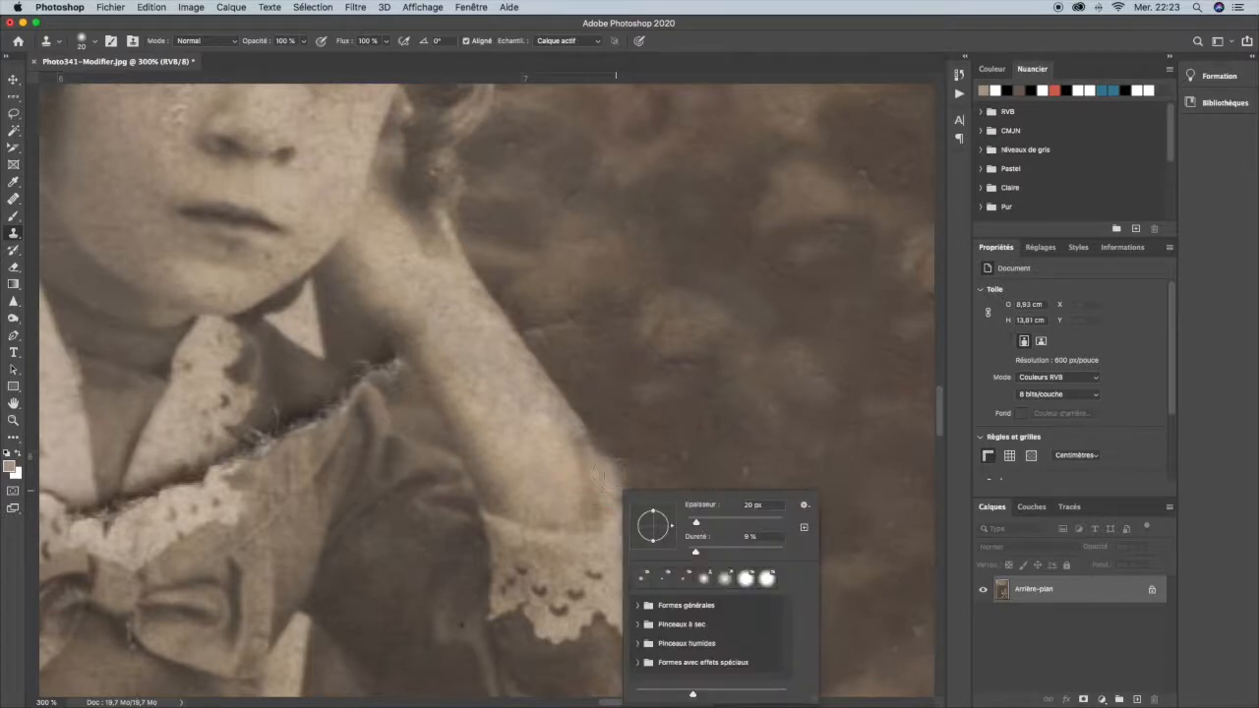
{"action": "left_click", "coordinate": [736, 552]}
{"action": "left_click_drag", "start_coordinate": [695, 523], "coordinate": [693, 522]}
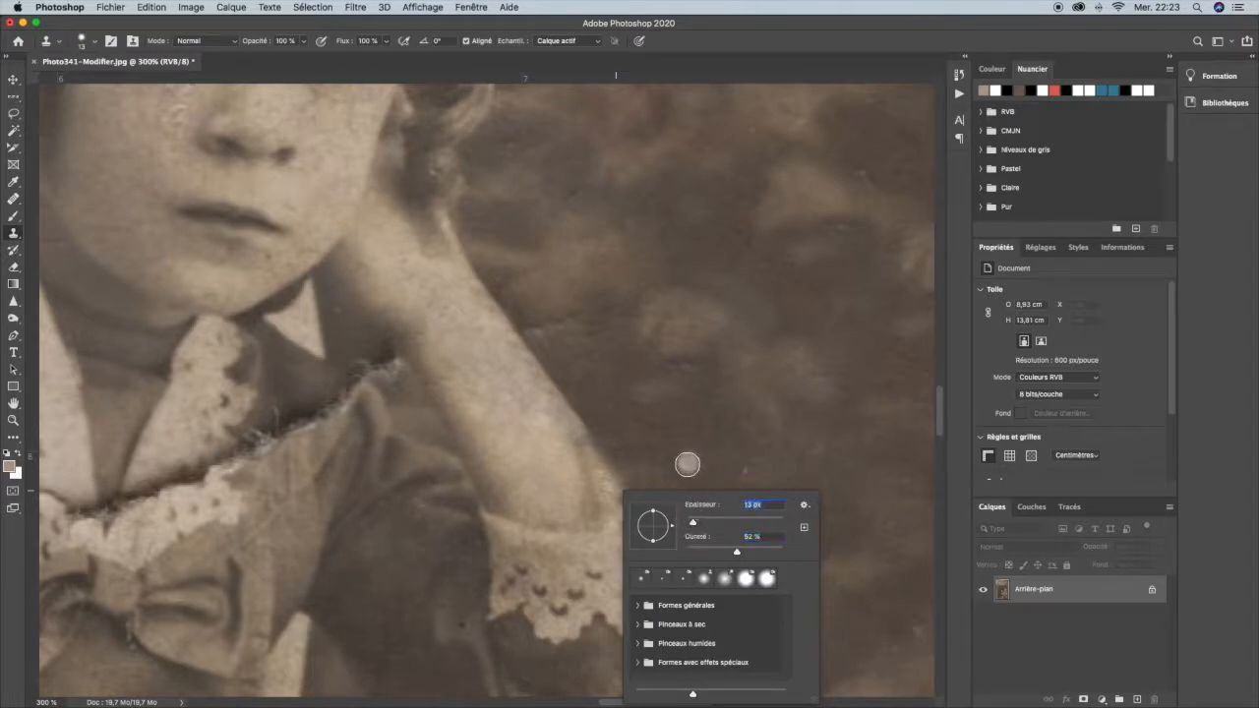
{"action": "left_click_drag", "start_coordinate": [736, 552], "coordinate": [770, 557]}
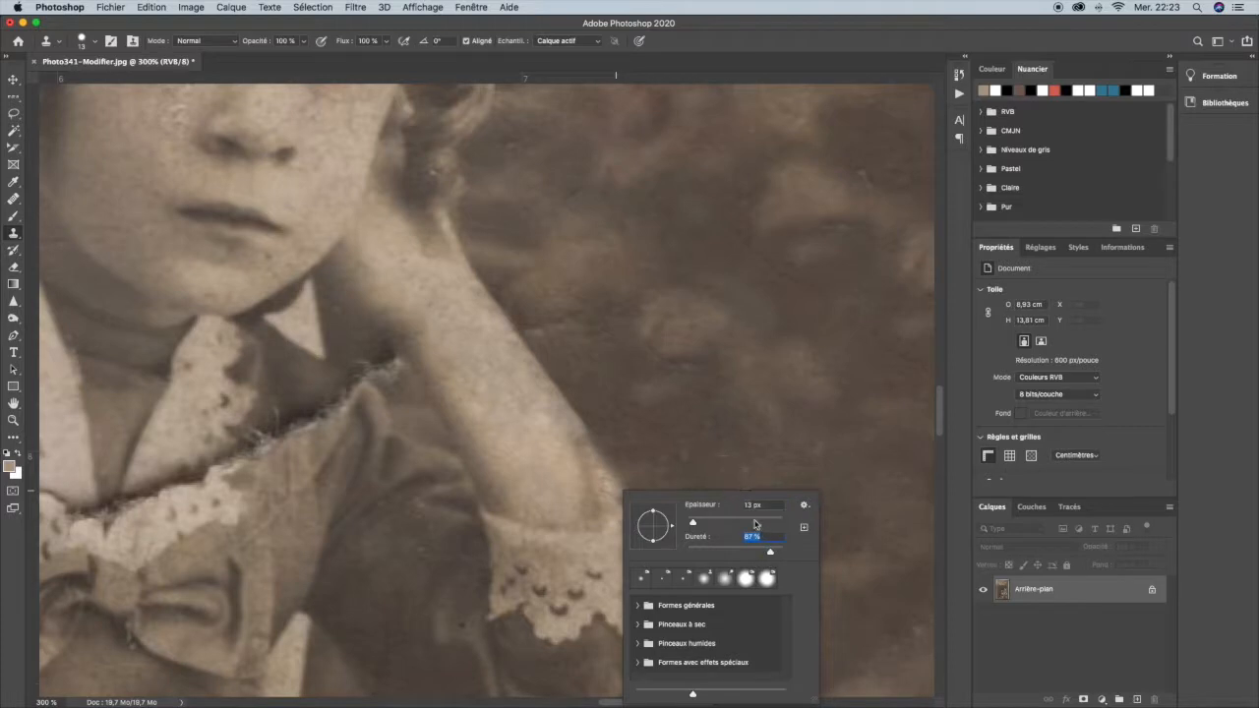
{"action": "left_click_drag", "start_coordinate": [695, 523], "coordinate": [690, 524]}
{"action": "left_click", "coordinate": [692, 480]}
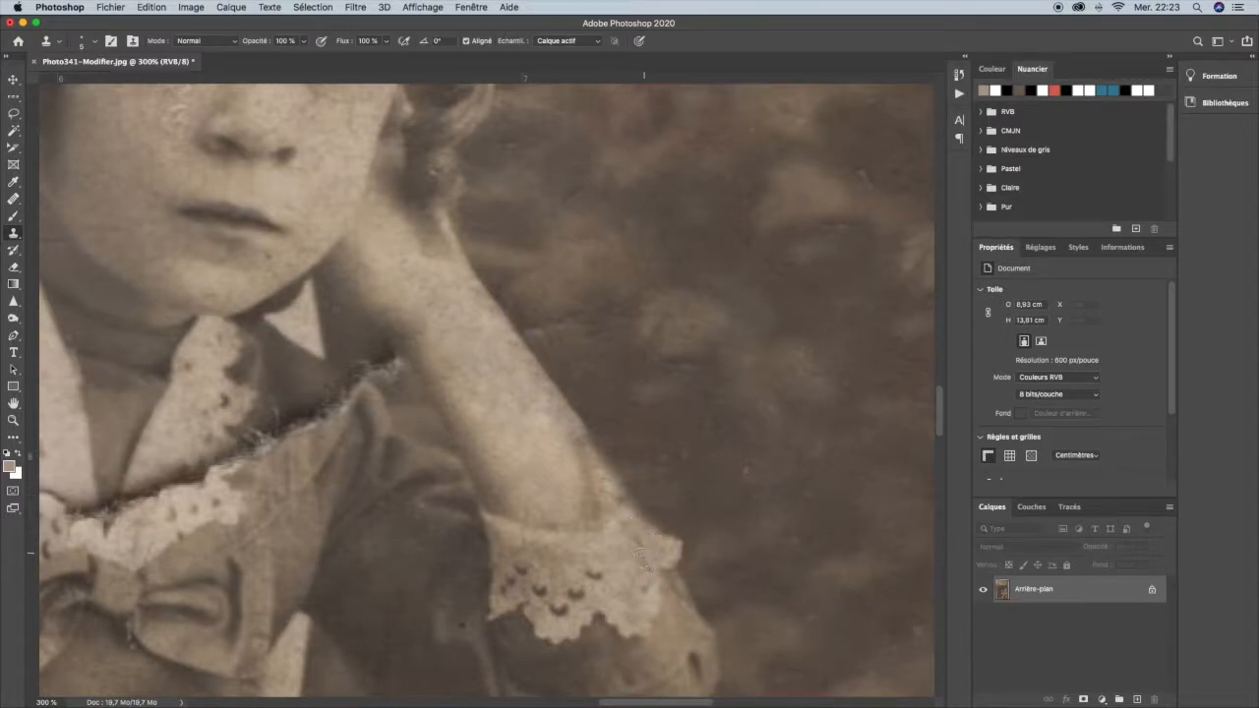
Step: Clone lace texture over the cuff's outer corner and up along the outer edge of the forearm
{"action": "left_click_drag", "start_coordinate": [644, 592], "coordinate": [640, 585]}
{"action": "left_click_drag", "start_coordinate": [658, 544], "coordinate": [629, 514]}
{"action": "left_click", "coordinate": [653, 530]}
{"action": "left_click", "coordinate": [604, 463], "text": "alt"}
{"action": "left_click", "coordinate": [594, 443]}
{"action": "left_click", "coordinate": [610, 467], "text": "alt"}
{"action": "mouse_move", "coordinate": [639, 514]}
{"action": "left_mouse_down"}
{"action": "mouse_move", "coordinate": [665, 528]}
{"action": "mouse_move", "coordinate": [585, 473]}
{"action": "mouse_move", "coordinate": [606, 462]}
{"action": "mouse_move", "coordinate": [634, 513]}
{"action": "mouse_move", "coordinate": [625, 499]}
{"action": "mouse_move", "coordinate": [673, 535]}
{"action": "left_mouse_up"}
{"action": "left_click", "coordinate": [627, 529], "text": "alt"}
{"action": "mouse_move", "coordinate": [611, 472]}
{"action": "left_mouse_down"}
{"action": "mouse_move", "coordinate": [631, 500]}
{"action": "mouse_move", "coordinate": [610, 468]}
{"action": "mouse_move", "coordinate": [623, 494]}
{"action": "mouse_move", "coordinate": [603, 489]}
{"action": "mouse_move", "coordinate": [593, 439]}
{"action": "mouse_move", "coordinate": [576, 441]}
{"action": "mouse_move", "coordinate": [590, 432]}
{"action": "left_mouse_up"}
{"action": "mouse_move", "coordinate": [587, 428]}
{"action": "left_mouse_down"}
{"action": "mouse_move", "coordinate": [593, 450]}
{"action": "mouse_move", "coordinate": [574, 431]}
{"action": "mouse_move", "coordinate": [583, 464]}
{"action": "left_mouse_up"}
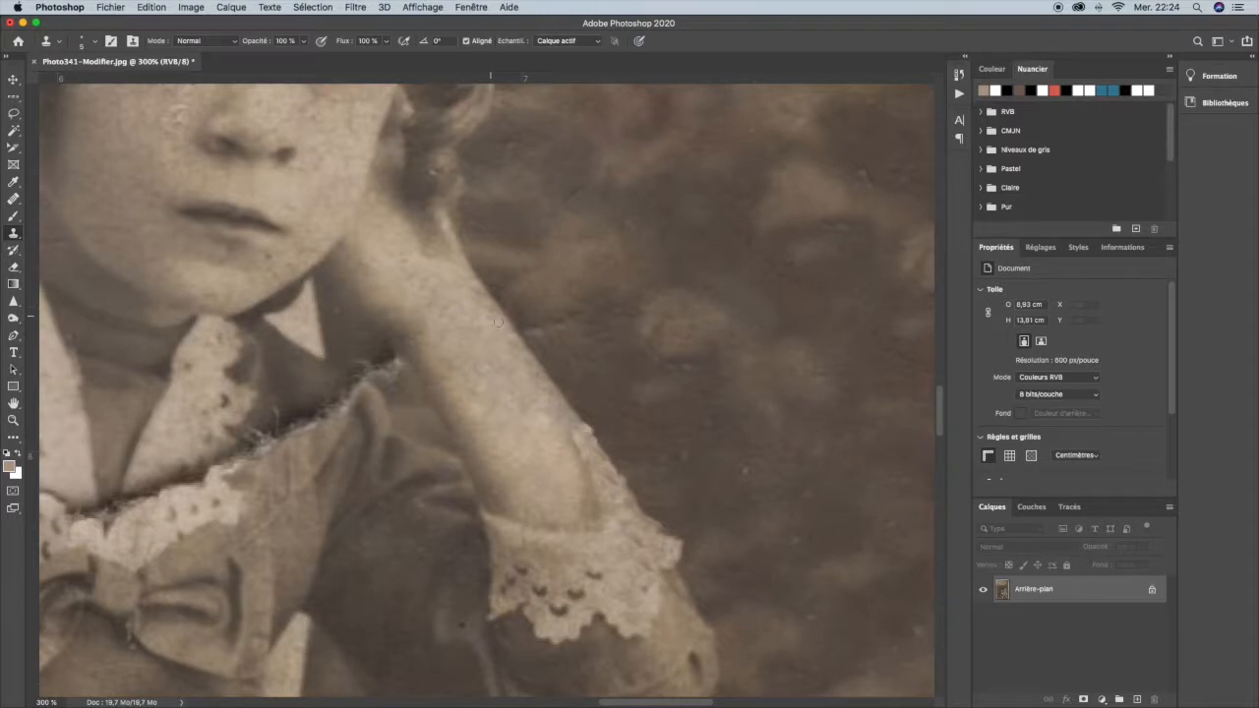
Step: Undo the last clone stroke and rebuild the lace's outer contour from its upper tip down to the cuff corner
{"action": "key", "text": "super+z"}
{"action": "mouse_move", "coordinate": [587, 448]}
{"action": "left_mouse_down"}
{"action": "mouse_move", "coordinate": [596, 463]}
{"action": "mouse_move", "coordinate": [596, 427]}
{"action": "mouse_move", "coordinate": [584, 429]}
{"action": "mouse_move", "coordinate": [620, 472]}
{"action": "mouse_move", "coordinate": [588, 438]}
{"action": "mouse_move", "coordinate": [642, 499]}
{"action": "left_mouse_up"}
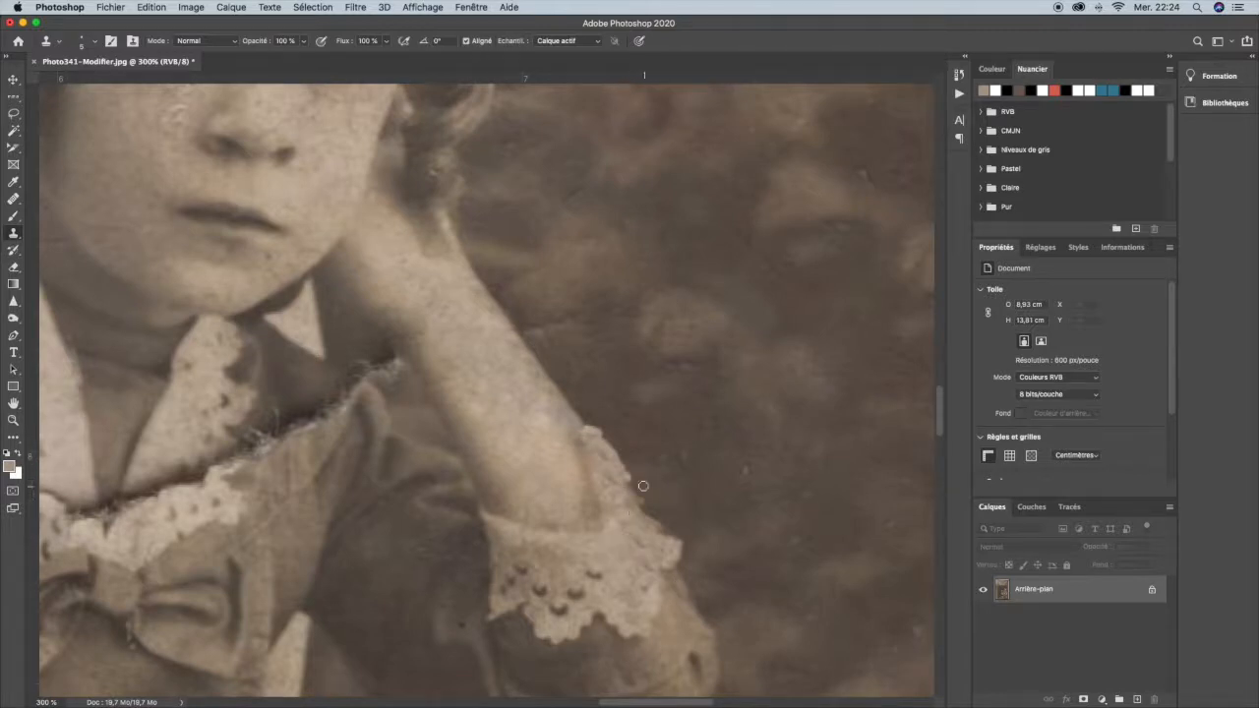
{"action": "mouse_move", "coordinate": [624, 482]}
{"action": "left_mouse_down"}
{"action": "mouse_move", "coordinate": [678, 542]}
{"action": "mouse_move", "coordinate": [638, 514]}
{"action": "mouse_move", "coordinate": [647, 528]}
{"action": "mouse_move", "coordinate": [660, 540]}
{"action": "mouse_move", "coordinate": [603, 465]}
{"action": "mouse_move", "coordinate": [623, 497]}
{"action": "left_mouse_up"}
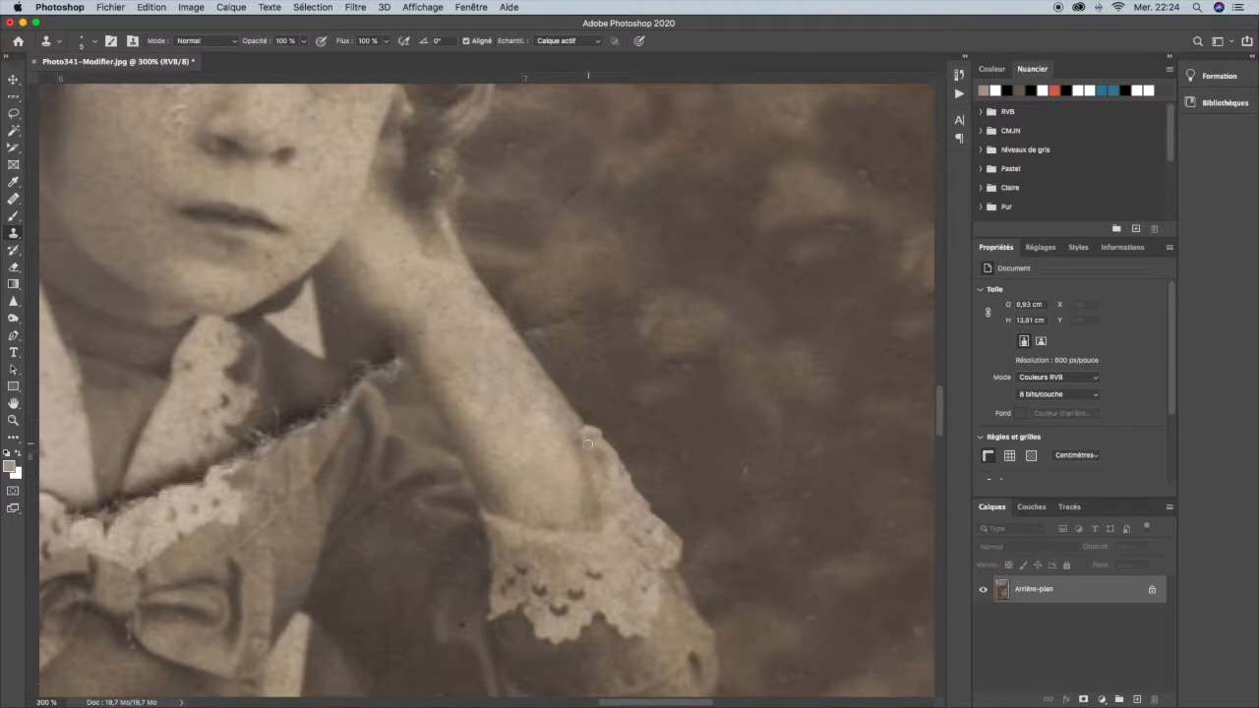
{"action": "mouse_move", "coordinate": [591, 436]}
{"action": "left_mouse_down"}
{"action": "mouse_move", "coordinate": [587, 419]}
{"action": "mouse_move", "coordinate": [600, 453]}
{"action": "mouse_move", "coordinate": [601, 434]}
{"action": "mouse_move", "coordinate": [675, 533]}
{"action": "mouse_move", "coordinate": [666, 514]}
{"action": "left_mouse_up"}
{"action": "left_click", "coordinate": [648, 506], "text": "alt"}
{"action": "left_click_drag", "start_coordinate": [677, 530], "coordinate": [675, 540]}
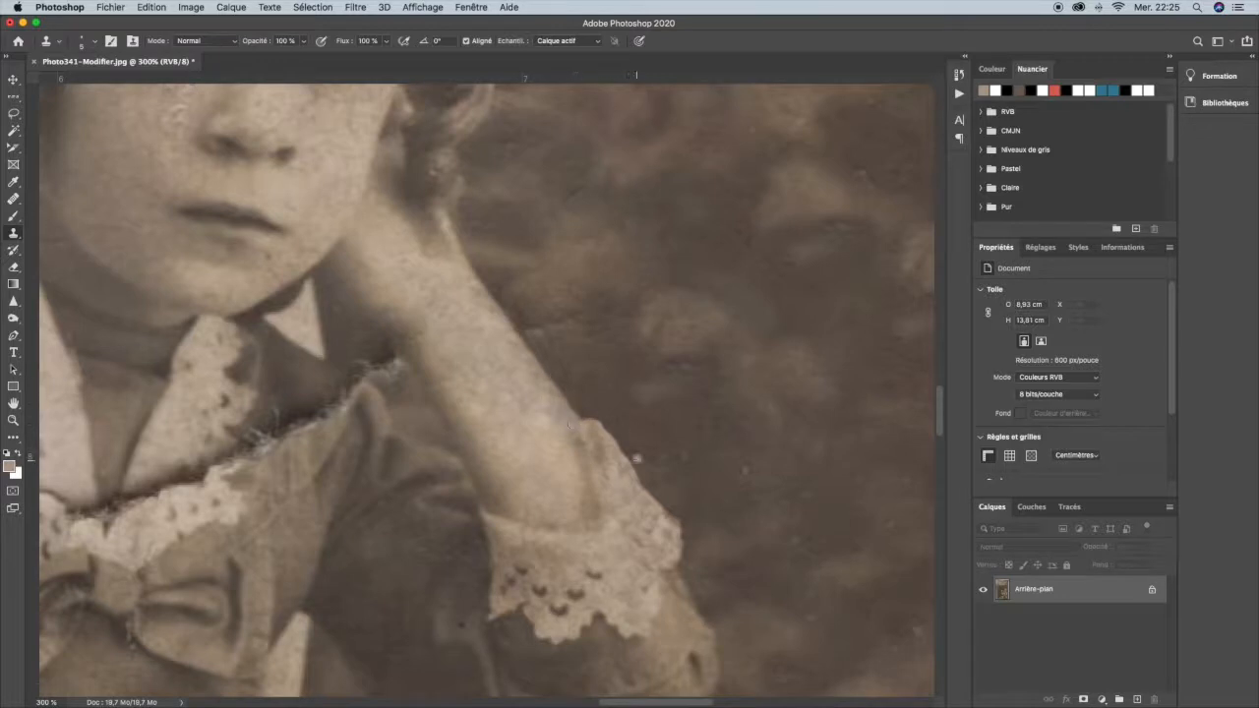
Step: Fill in the cloned lace, undo the last stroke at its tip, and heal its inner boundary against the forearm skin
{"action": "mouse_move", "coordinate": [620, 488]}
{"action": "left_mouse_down"}
{"action": "mouse_move", "coordinate": [593, 455]}
{"action": "mouse_move", "coordinate": [596, 436]}
{"action": "mouse_move", "coordinate": [610, 476]}
{"action": "mouse_move", "coordinate": [612, 445]}
{"action": "left_mouse_up"}
{"action": "left_click_drag", "start_coordinate": [577, 429], "coordinate": [585, 444]}
{"action": "key", "text": "super+z"}
{"action": "left_click", "coordinate": [15, 202]}
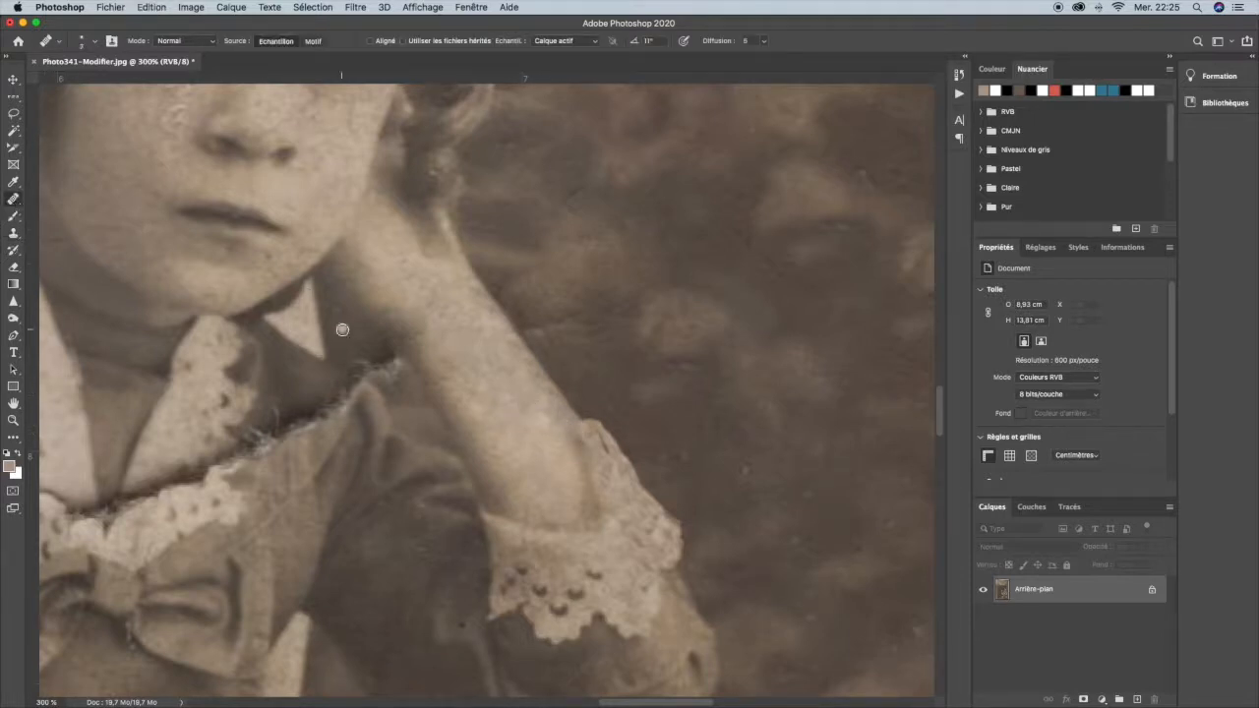
{"action": "mouse_move", "coordinate": [588, 429]}
{"action": "left_mouse_down"}
{"action": "mouse_move", "coordinate": [581, 453]}
{"action": "mouse_move", "coordinate": [576, 427]}
{"action": "mouse_move", "coordinate": [593, 503]}
{"action": "mouse_move", "coordinate": [579, 430]}
{"action": "mouse_move", "coordinate": [573, 444]}
{"action": "mouse_move", "coordinate": [599, 513]}
{"action": "left_mouse_up"}
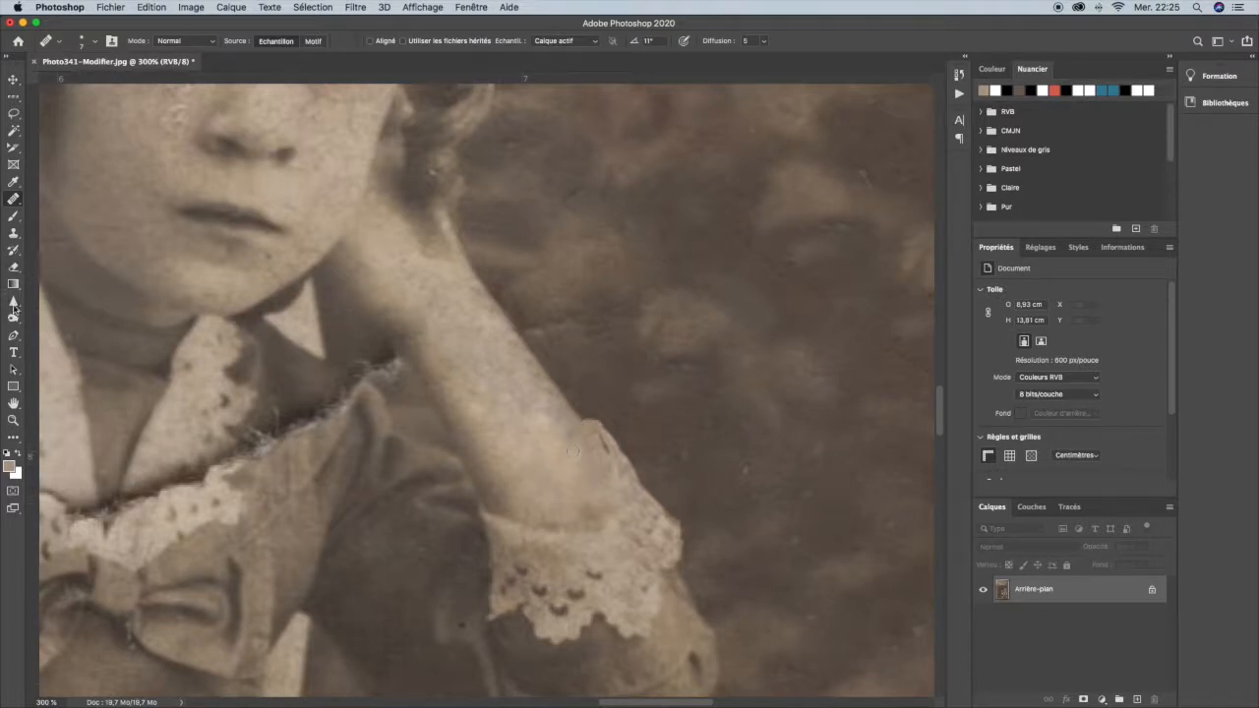
Step: Shade the inner side of the rebuilt lace against the forearm using the Burn tool with a 16 px brush
{"action": "left_click", "coordinate": [13, 322]}
{"action": "left_click", "coordinate": [47, 330]}
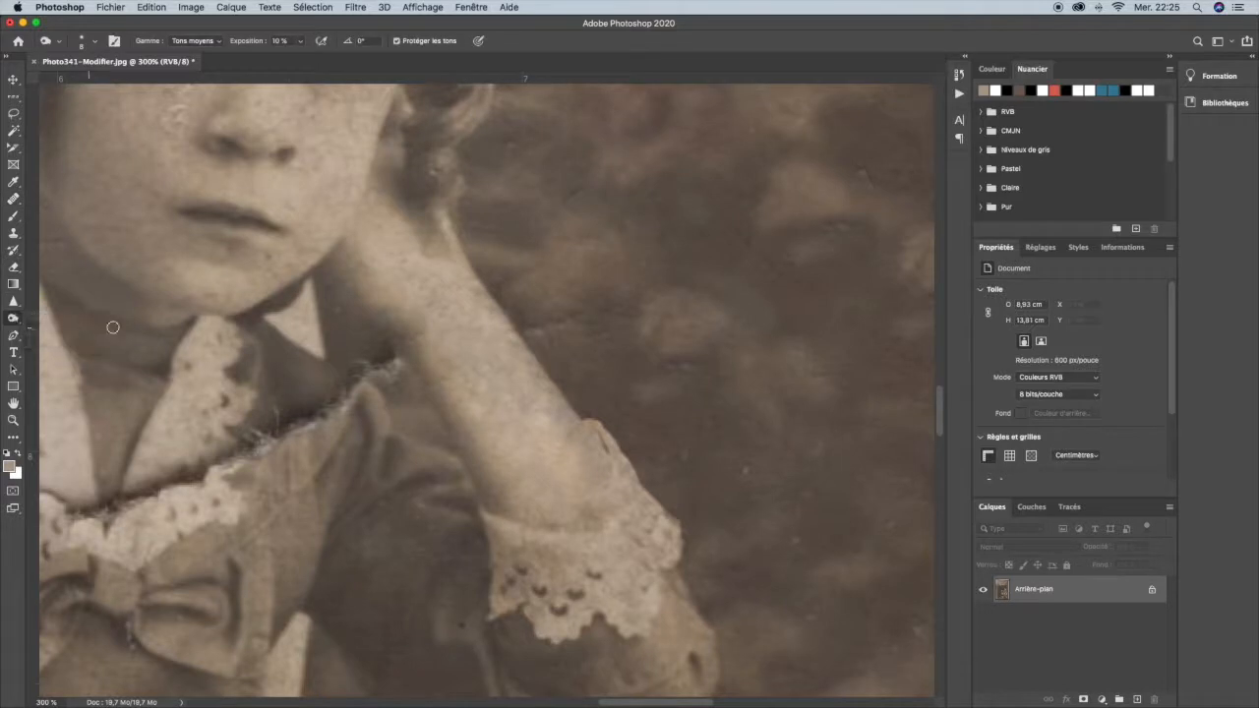
{"action": "right_click", "coordinate": [617, 468]}
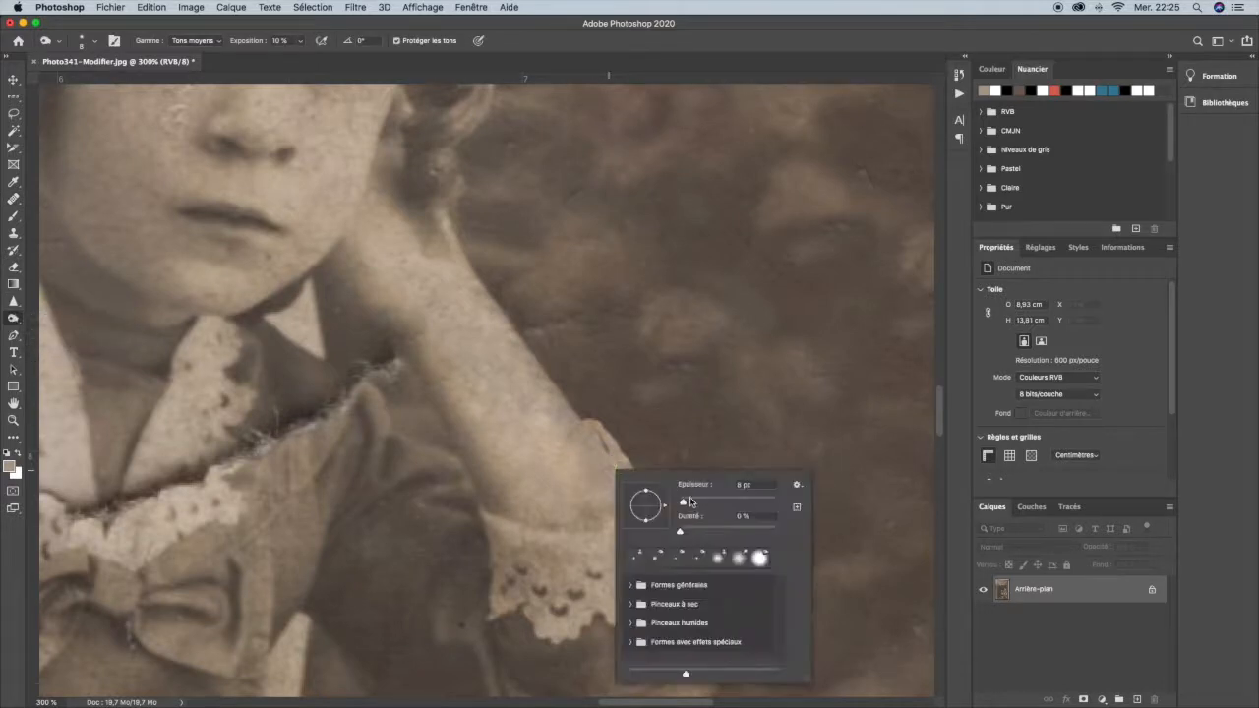
{"action": "left_click_drag", "start_coordinate": [688, 502], "coordinate": [687, 502]}
{"action": "left_click", "coordinate": [677, 445]}
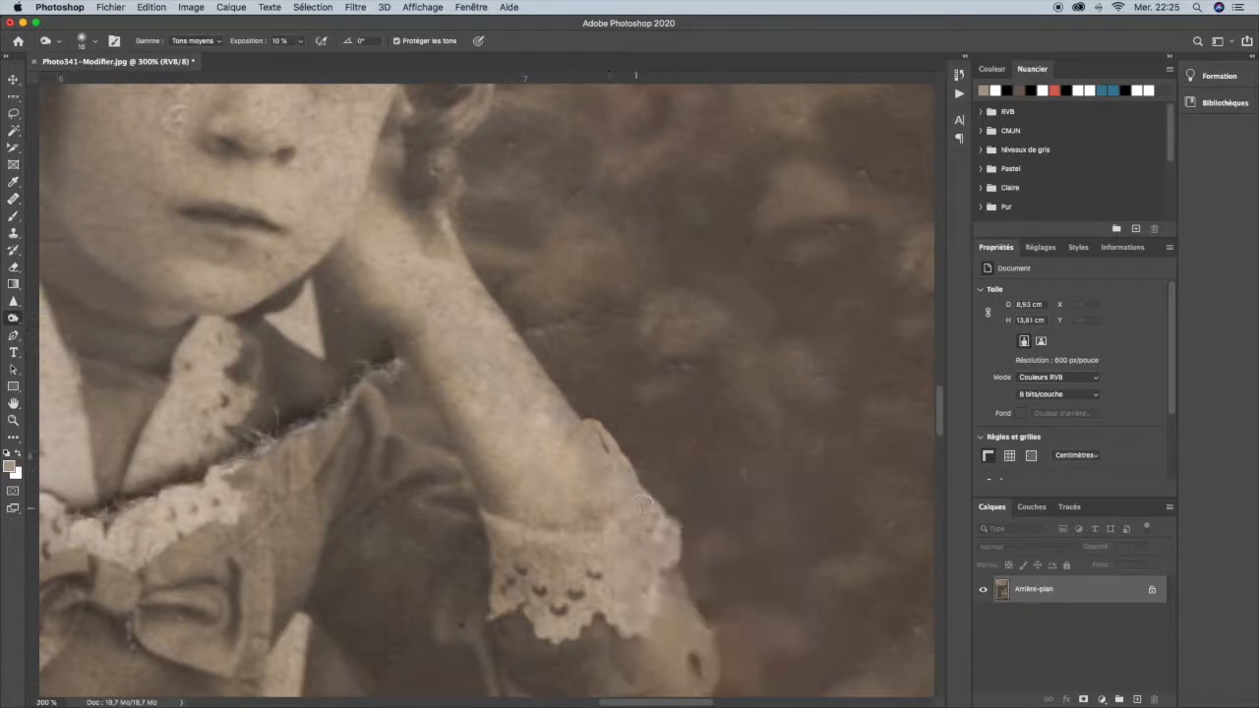
{"action": "mouse_move", "coordinate": [603, 514]}
{"action": "left_mouse_down"}
{"action": "mouse_move", "coordinate": [602, 458]}
{"action": "mouse_move", "coordinate": [595, 512]}
{"action": "mouse_move", "coordinate": [598, 496]}
{"action": "mouse_move", "coordinate": [594, 511]}
{"action": "mouse_move", "coordinate": [607, 514]}
{"action": "mouse_move", "coordinate": [606, 455]}
{"action": "mouse_move", "coordinate": [594, 513]}
{"action": "mouse_move", "coordinate": [549, 523]}
{"action": "mouse_move", "coordinate": [593, 518]}
{"action": "mouse_move", "coordinate": [602, 470]}
{"action": "left_mouse_up"}
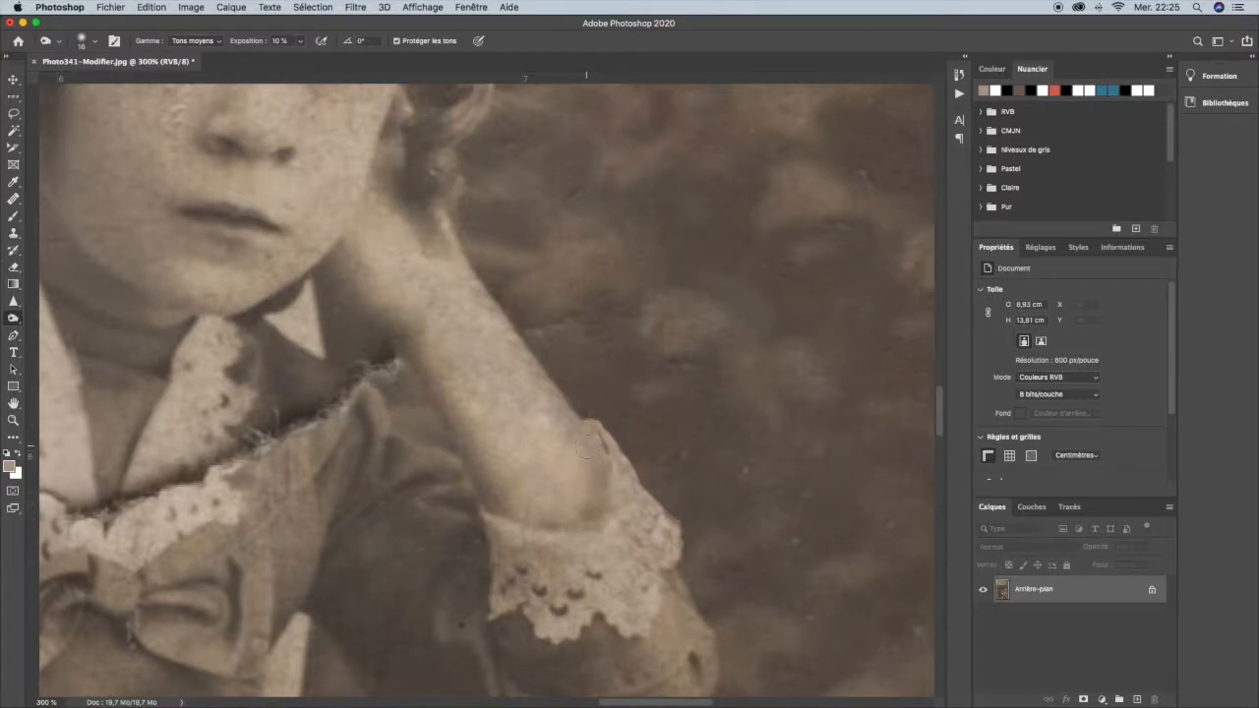
Step: Set the burn brush to 11 px with about 79% hardness for deepening the shadow between the lace and the forearm
{"action": "right_click", "coordinate": [680, 407]}
{"action": "left_click_drag", "start_coordinate": [758, 475], "coordinate": [717, 444]}
{"action": "key", "text": "Return"}
{"action": "right_click", "coordinate": [627, 456]}
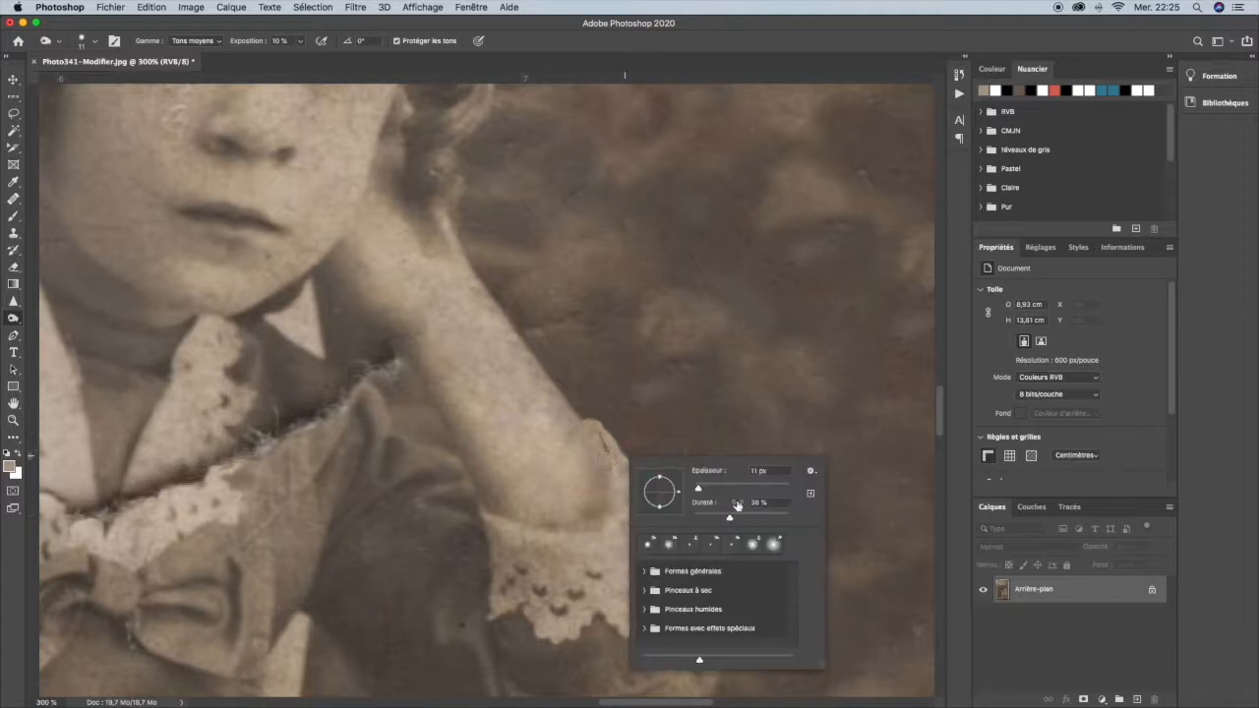
{"action": "left_click", "coordinate": [760, 502]}
{"action": "key", "text": "Return"}
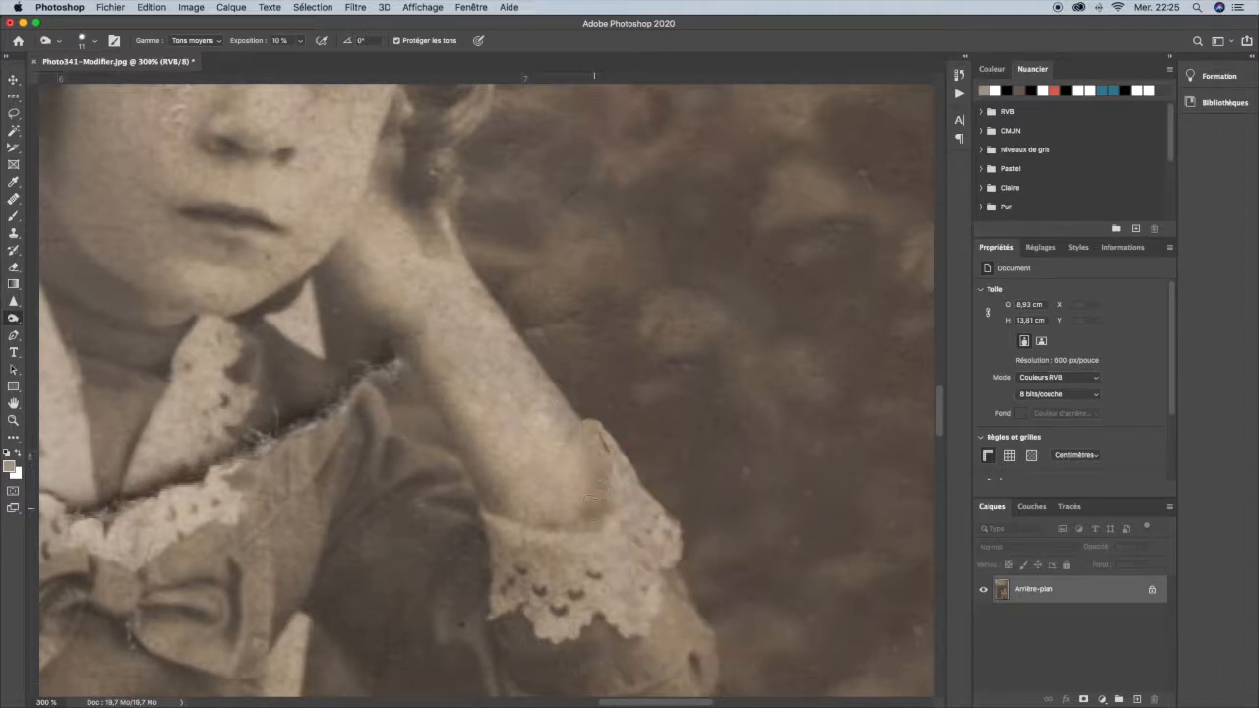
Step: Darken the thin crease between the lace tip and the forearm with a 4 px burn brush, and set the brush to 5 px
{"action": "right_click", "coordinate": [624, 459]}
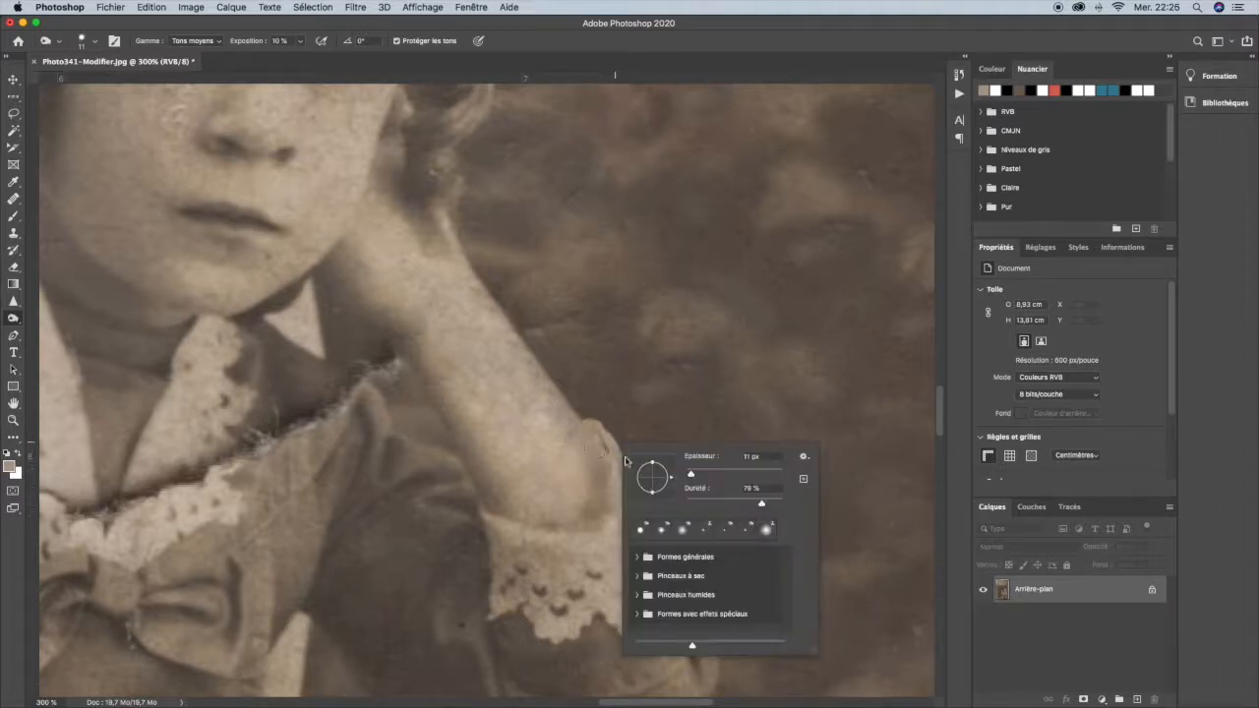
{"action": "left_click_drag", "start_coordinate": [692, 477], "coordinate": [687, 476]}
{"action": "key", "text": "Return"}
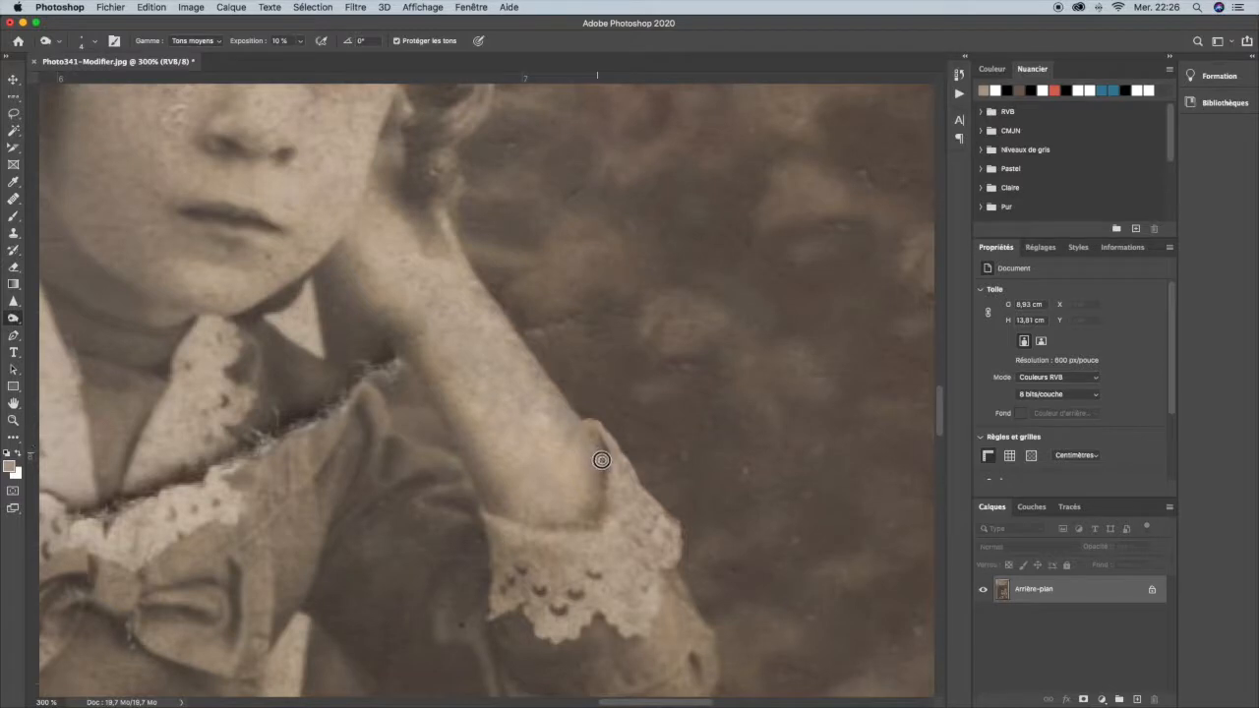
{"action": "left_click_drag", "start_coordinate": [594, 445], "coordinate": [603, 472]}
{"action": "right_click", "coordinate": [662, 466]}
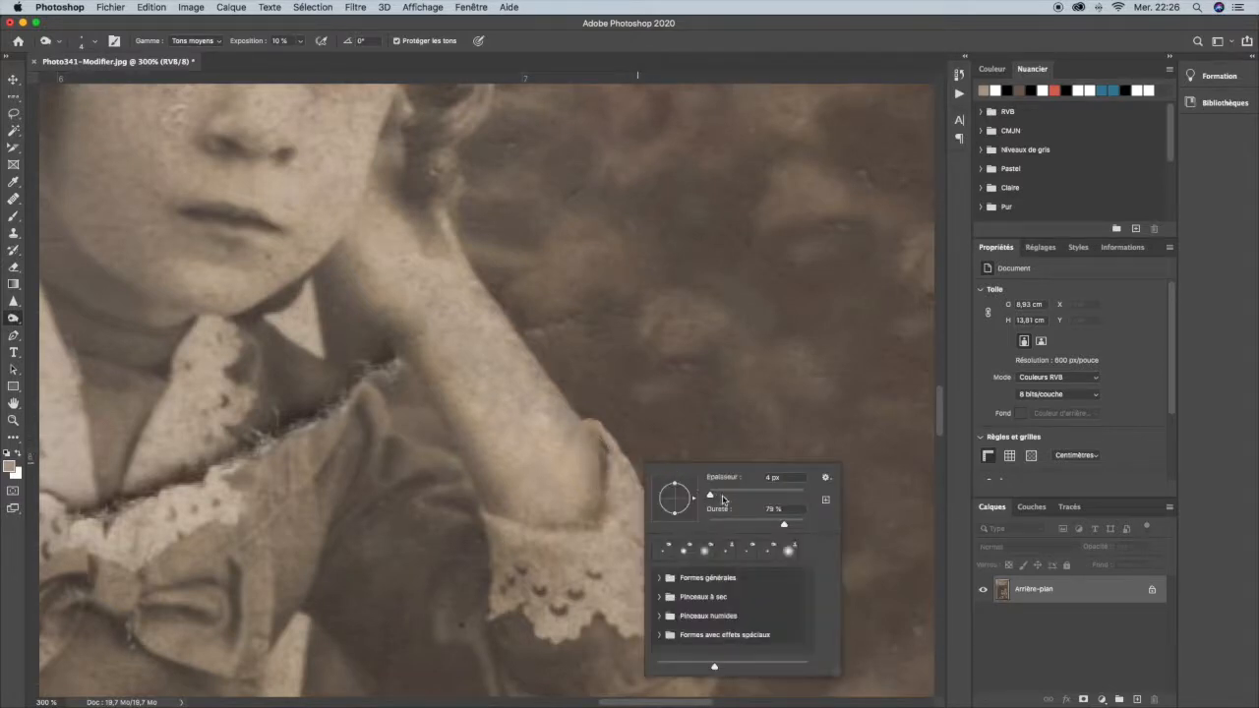
{"action": "left_click_drag", "start_coordinate": [713, 499], "coordinate": [712, 495]}
{"action": "key", "text": "Return"}
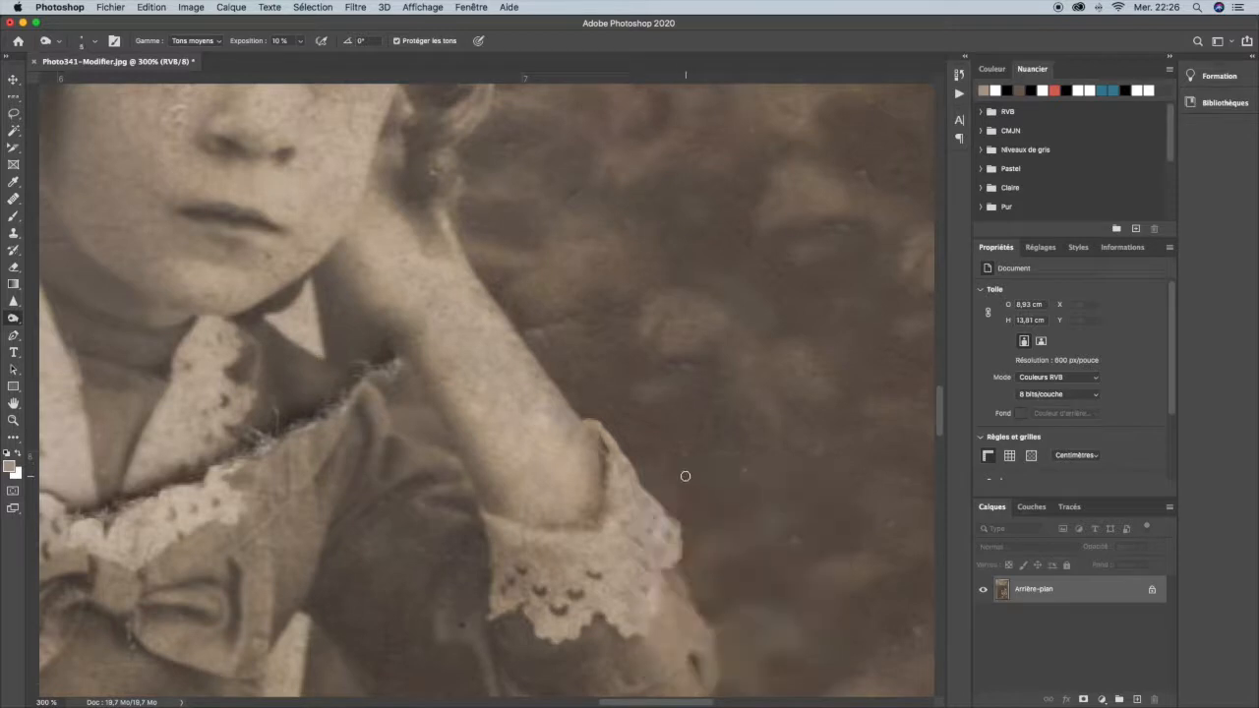
Step: Darken the forearm skin beside the lace cuff, enlarging the burn brush to 17 px
{"action": "left_click_drag", "start_coordinate": [592, 495], "coordinate": [591, 443]}
{"action": "left_click", "coordinate": [582, 478]}
{"action": "right_click", "coordinate": [623, 454]}
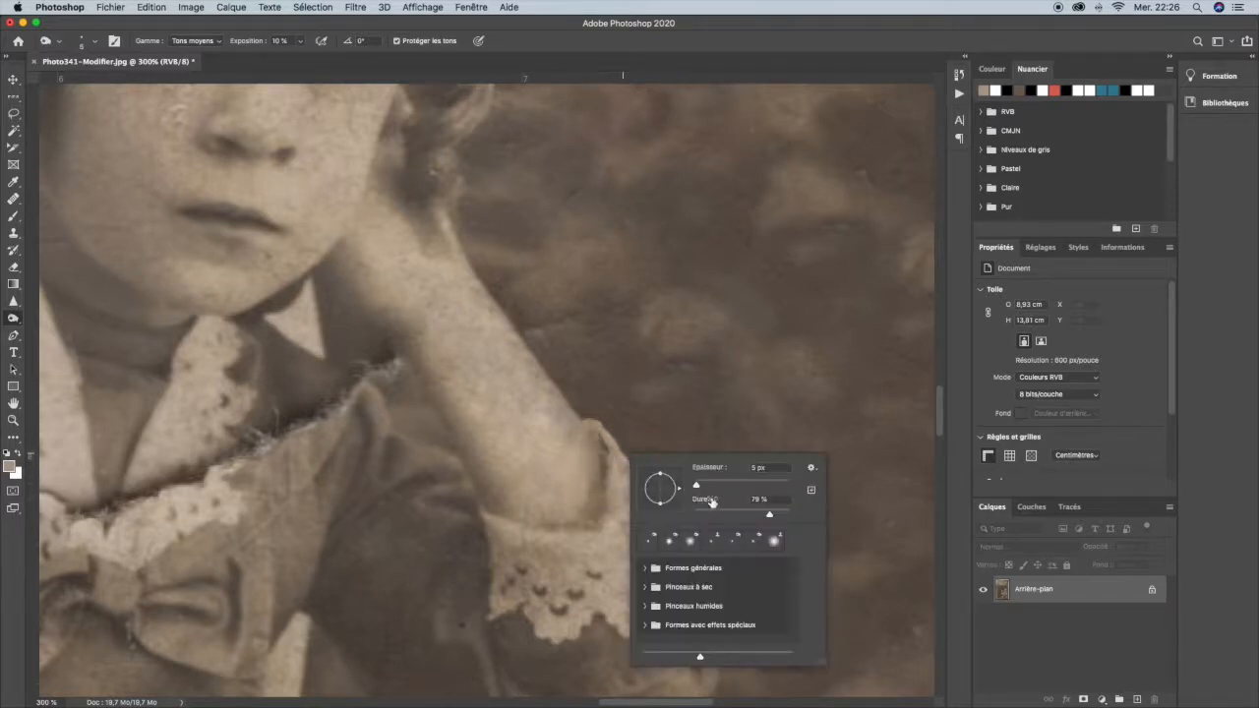
{"action": "left_click_drag", "start_coordinate": [700, 484], "coordinate": [706, 483]}
{"action": "key", "text": "Return"}
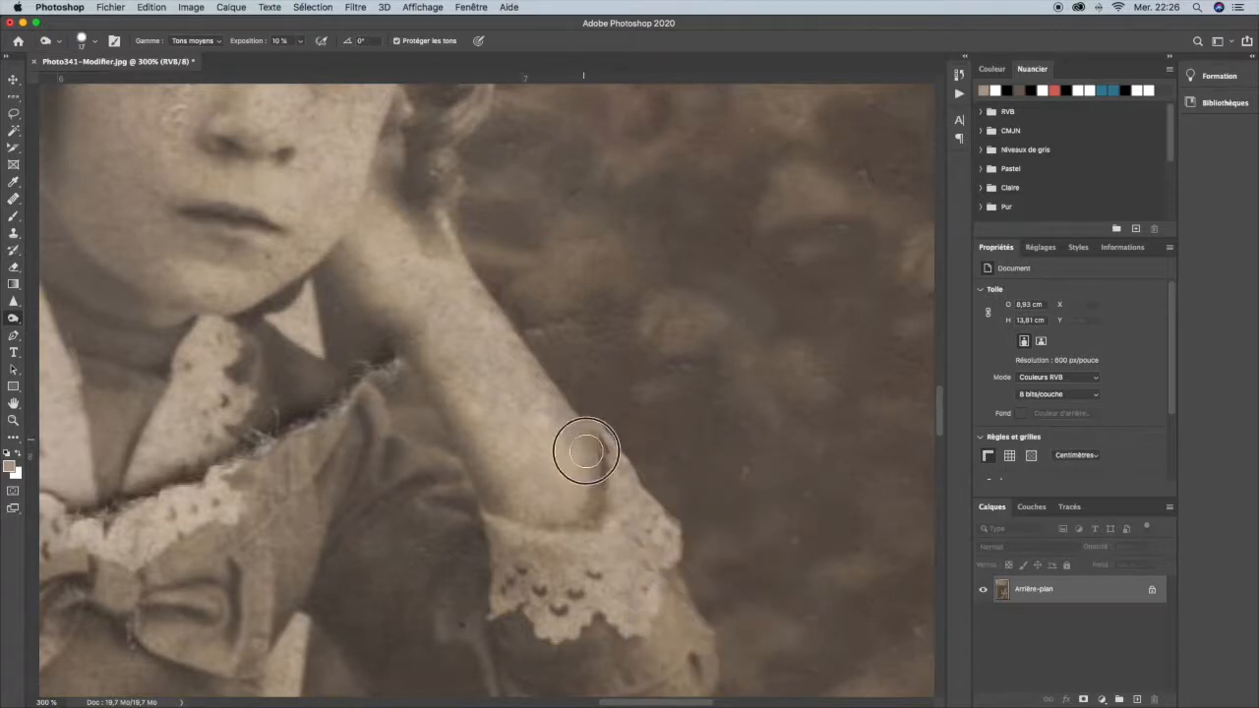
{"action": "left_click_drag", "start_coordinate": [590, 490], "coordinate": [577, 439]}
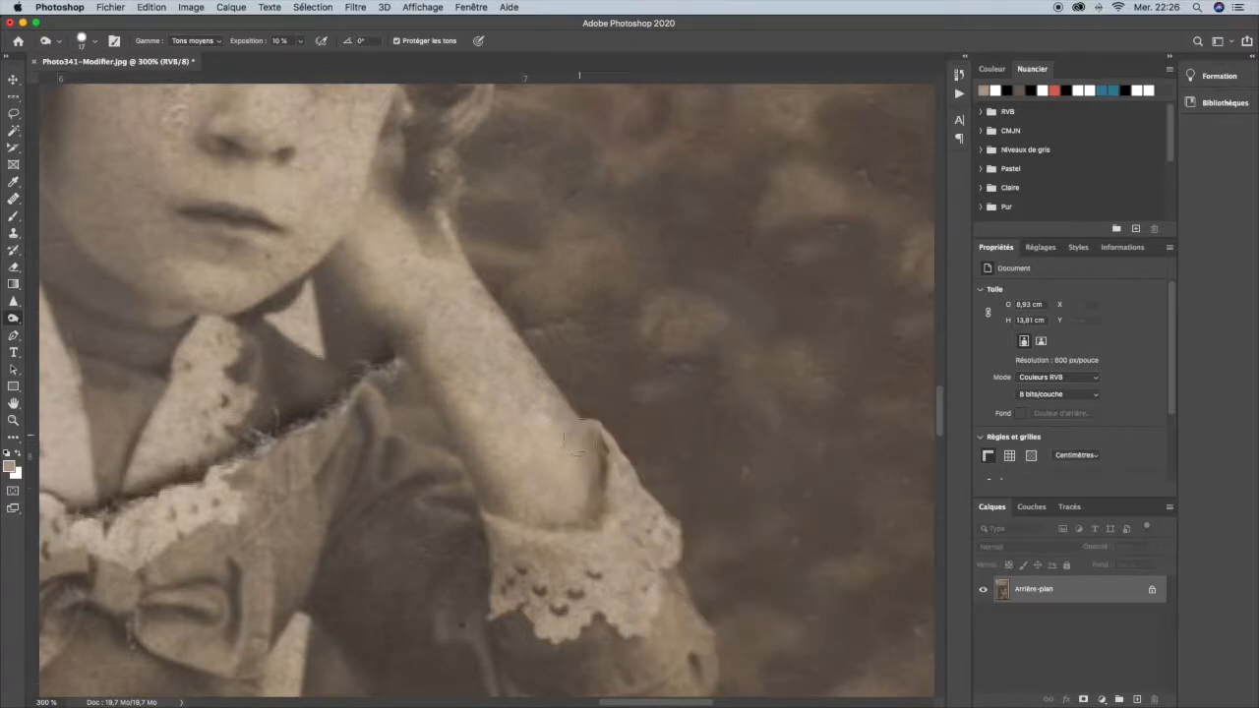
{"action": "mouse_move", "coordinate": [585, 491]}
{"action": "left_mouse_down"}
{"action": "mouse_move", "coordinate": [519, 505]}
{"action": "mouse_move", "coordinate": [521, 495]}
{"action": "left_mouse_up"}
Step: Examine the retouched cuff against the whole portrait and inspect the tear between the girl's collar and forearm
{"action": "key", "text": "super+0"}
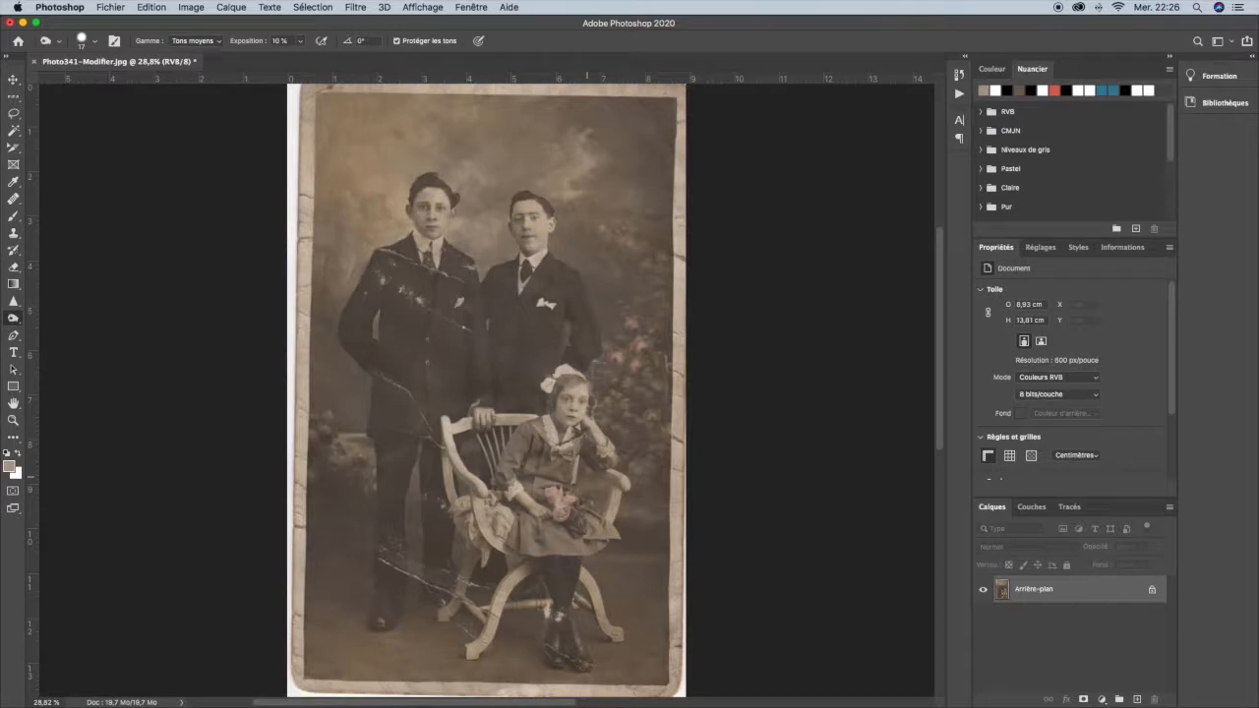
{"action": "key", "text": "super+1"}
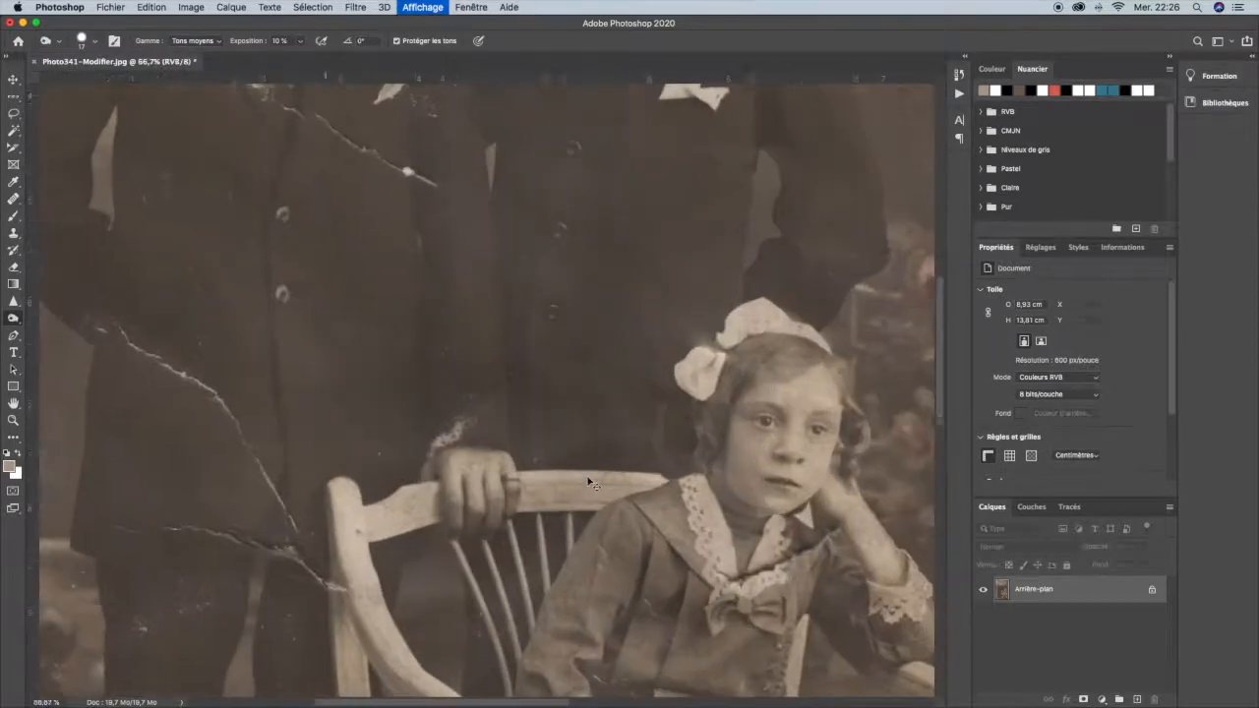
{"action": "key", "text": "super+plus"}
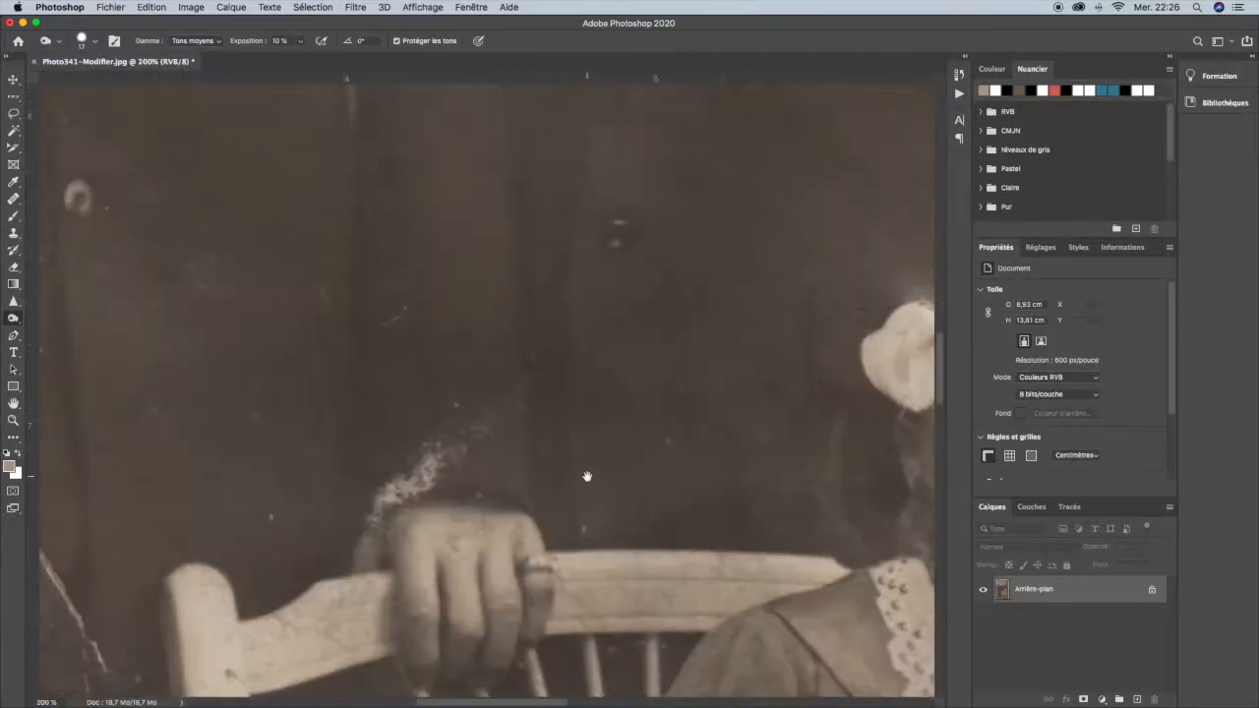
{"action": "left_click_drag", "start_coordinate": [728, 379], "coordinate": [284, 309]}
{"action": "left_click_drag", "start_coordinate": [324, 396], "coordinate": [539, 286]}
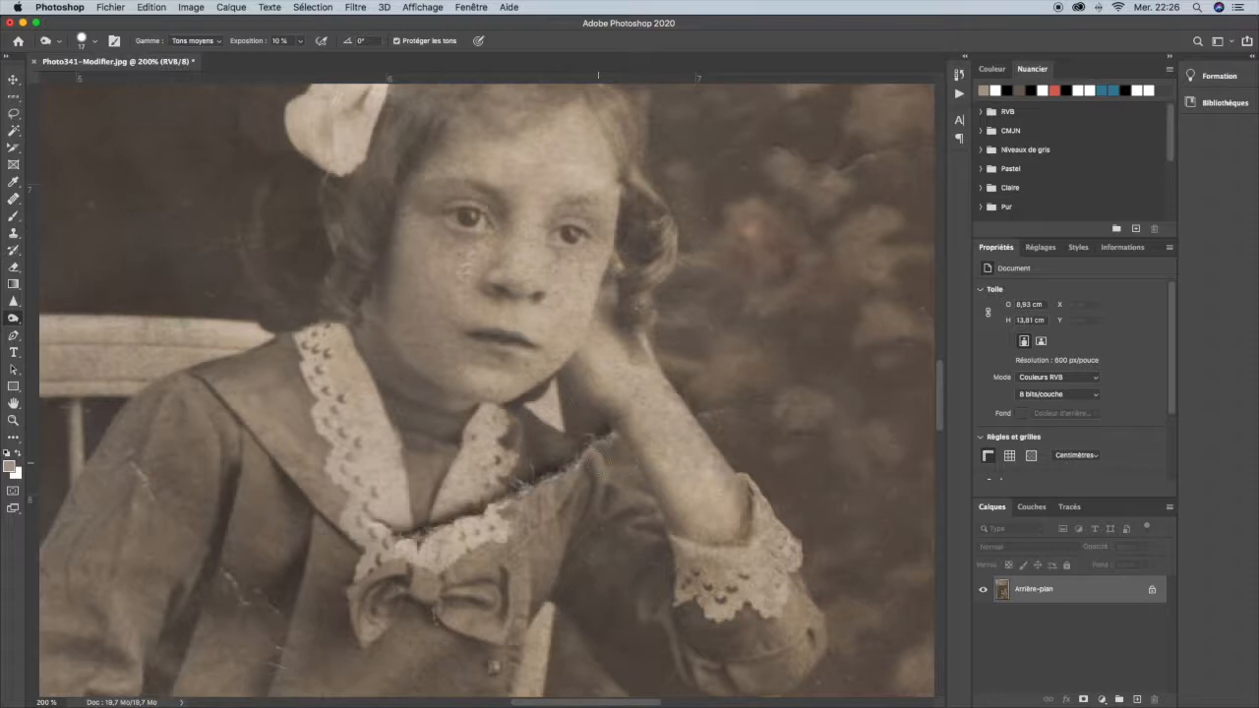
{"action": "key", "text": "super+plus"}
{"action": "key", "text": "super+plus"}
{"action": "left_click_drag", "start_coordinate": [657, 385], "coordinate": [464, 335]}
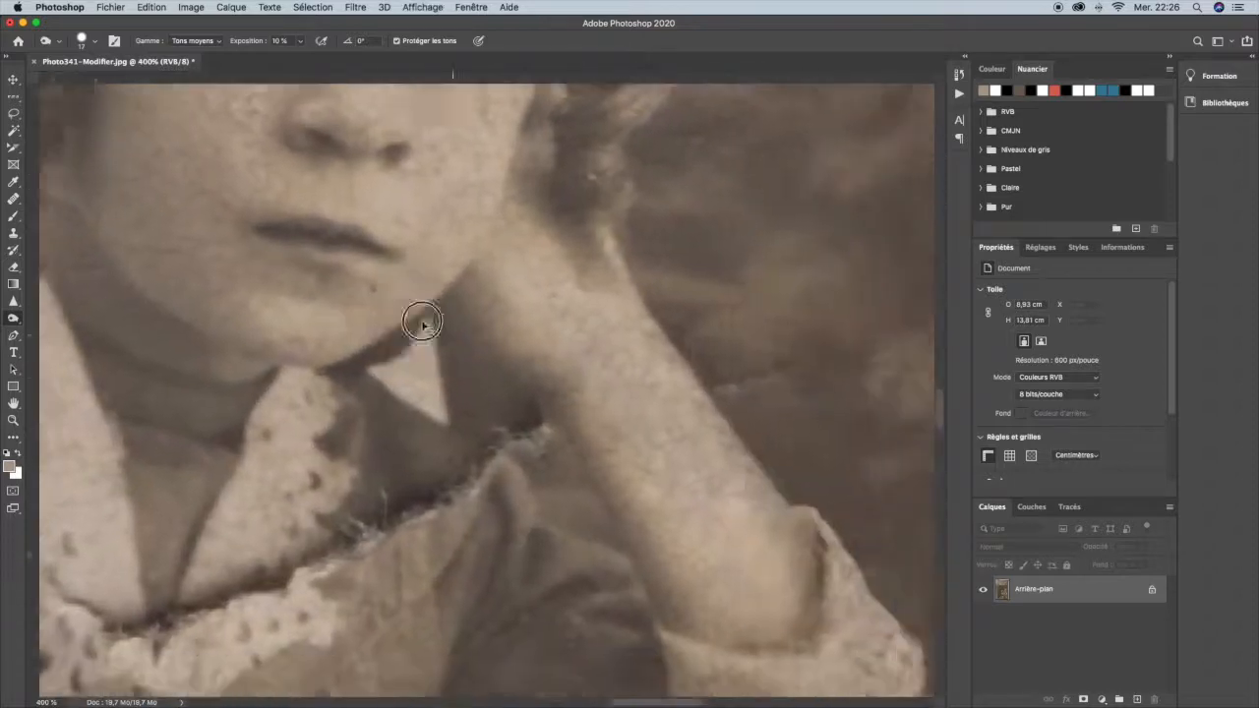
Step: Heal the outer tip of the tear beside the forearm using the Healing Brush at 10 px
{"action": "right_click", "coordinate": [413, 372]}
{"action": "left_click_drag", "start_coordinate": [495, 409], "coordinate": [487, 416]}
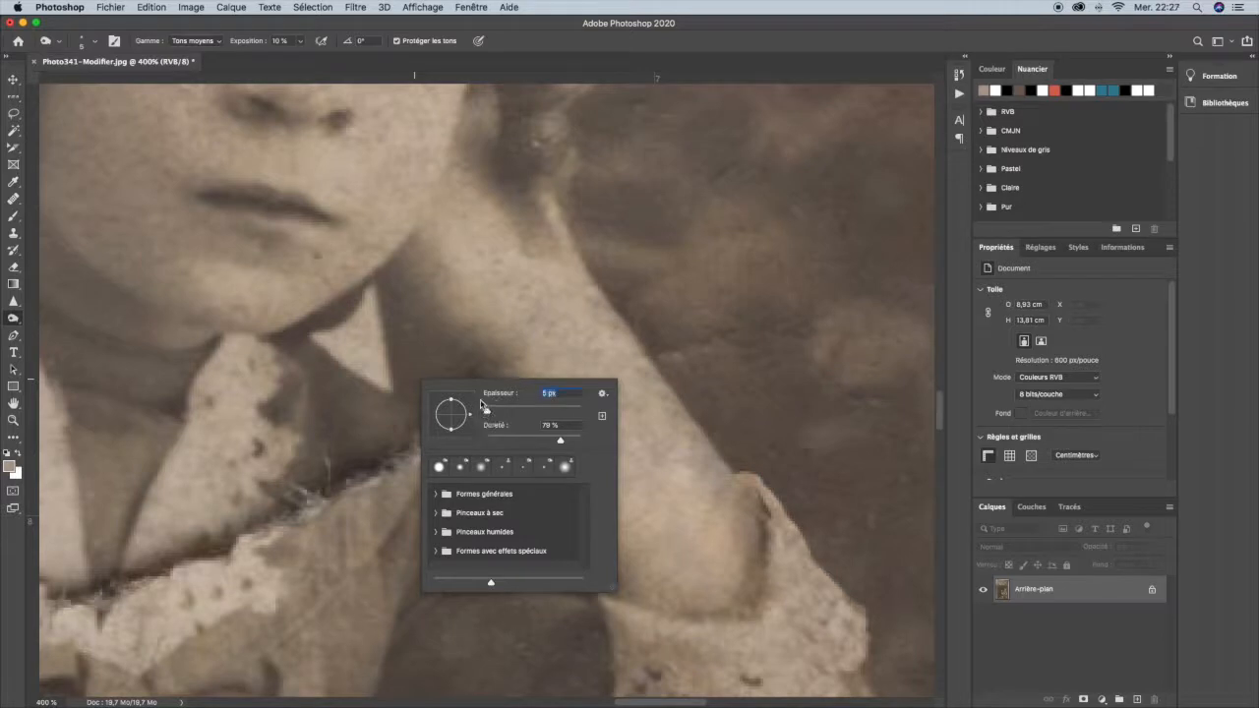
{"action": "left_click", "coordinate": [13, 199]}
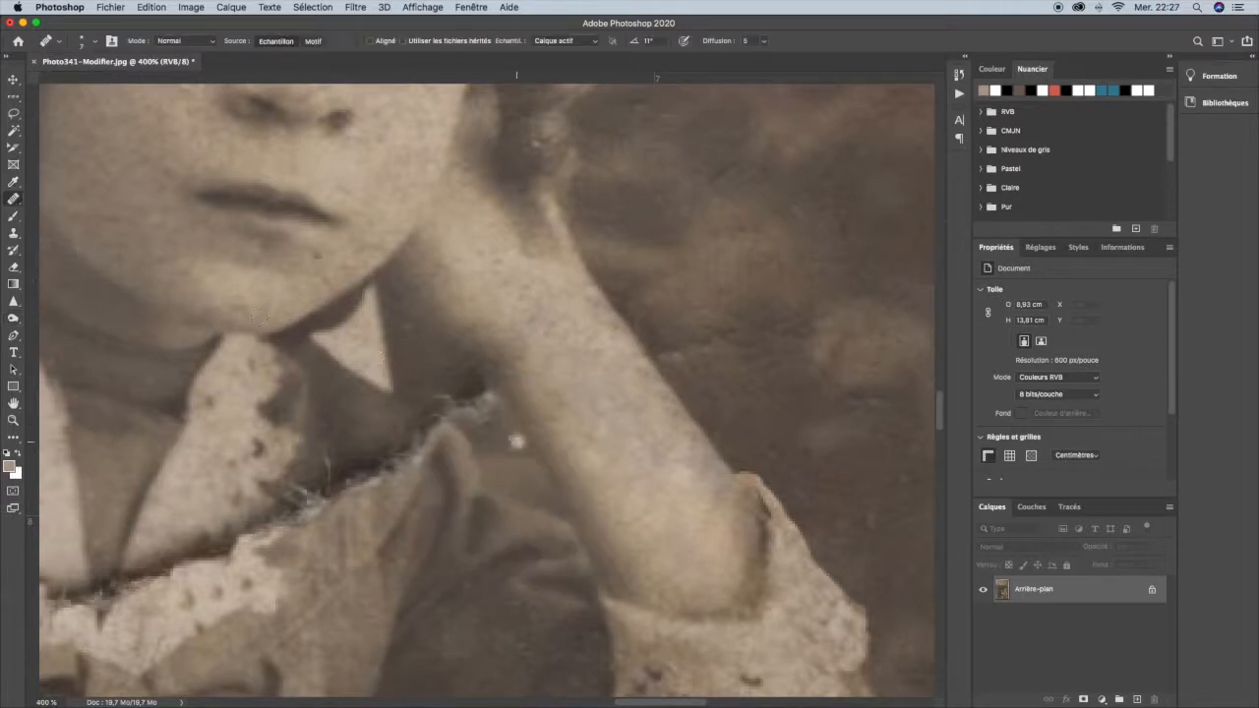
{"action": "right_click", "coordinate": [503, 425]}
{"action": "left_click_drag", "start_coordinate": [517, 445], "coordinate": [519, 445]}
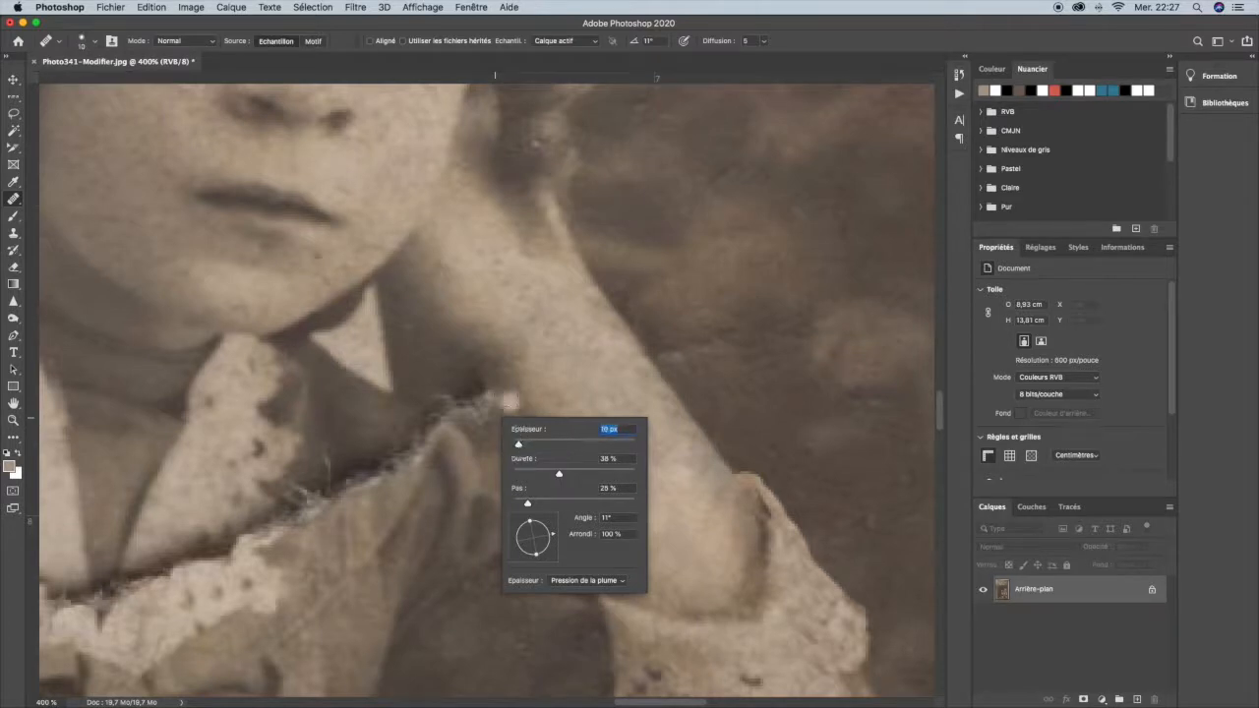
{"action": "left_click", "coordinate": [509, 360]}
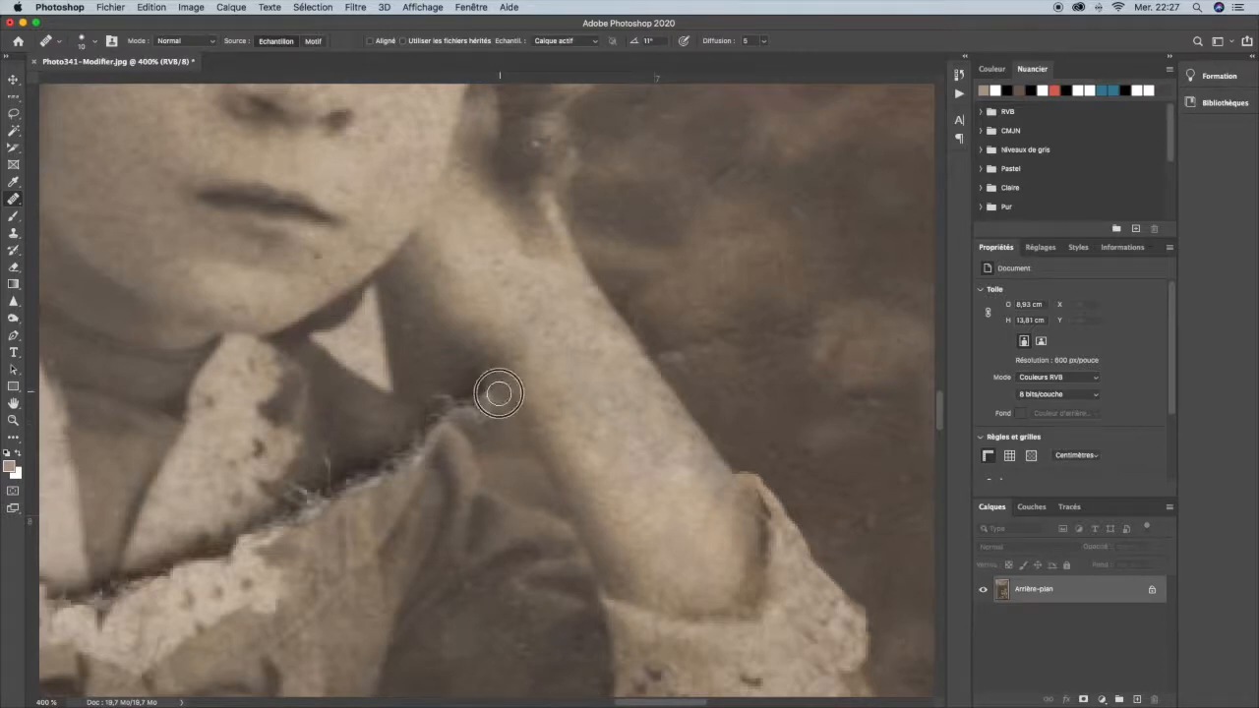
{"action": "left_click", "coordinate": [504, 449], "text": "alt"}
{"action": "mouse_move", "coordinate": [478, 416]}
{"action": "left_mouse_down"}
{"action": "mouse_move", "coordinate": [472, 402]}
{"action": "mouse_move", "coordinate": [486, 399]}
{"action": "mouse_move", "coordinate": [466, 380]}
{"action": "mouse_move", "coordinate": [474, 419]}
{"action": "left_mouse_up"}
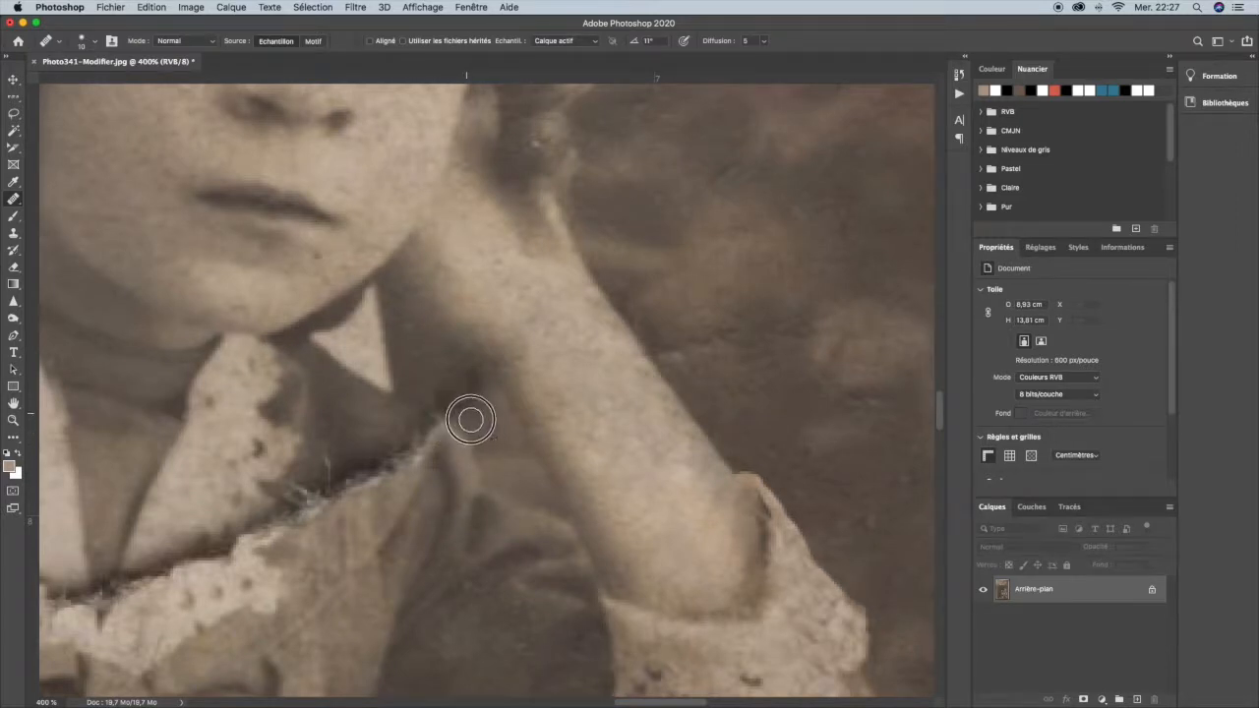
Step: Heal the remaining tear traces in the dark gap between the shoulder fold and the forearm
{"action": "left_click", "coordinate": [502, 442], "text": "alt"}
{"action": "mouse_move", "coordinate": [448, 397]}
{"action": "left_mouse_down"}
{"action": "mouse_move", "coordinate": [481, 385]}
{"action": "mouse_move", "coordinate": [458, 400]}
{"action": "mouse_move", "coordinate": [442, 384]}
{"action": "mouse_move", "coordinate": [458, 399]}
{"action": "left_mouse_up"}
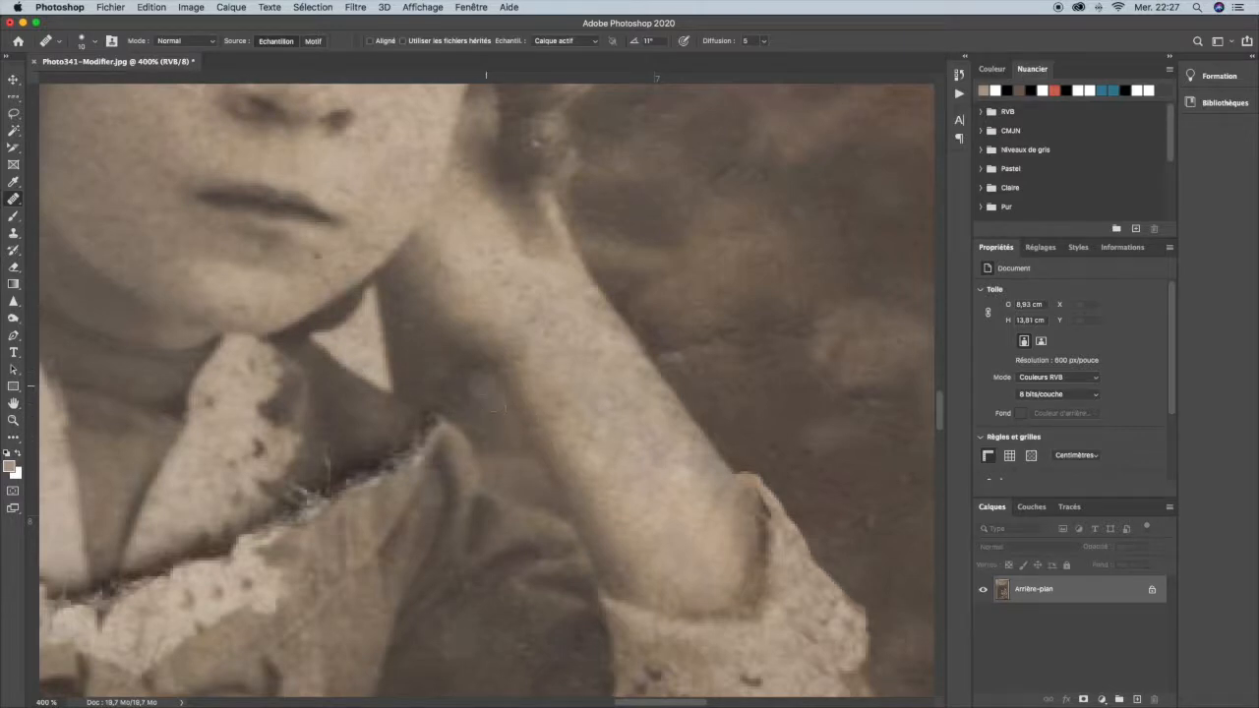
{"action": "left_click", "coordinate": [446, 328], "text": "alt"}
{"action": "left_click_drag", "start_coordinate": [482, 347], "coordinate": [522, 355]}
{"action": "left_click", "coordinate": [603, 311]}
{"action": "left_click", "coordinate": [584, 468]}
Step: Heal the frayed tear across the girl's shoulder from the sleeve fold to the lace collar
{"action": "left_click_drag", "start_coordinate": [528, 473], "coordinate": [628, 354]}
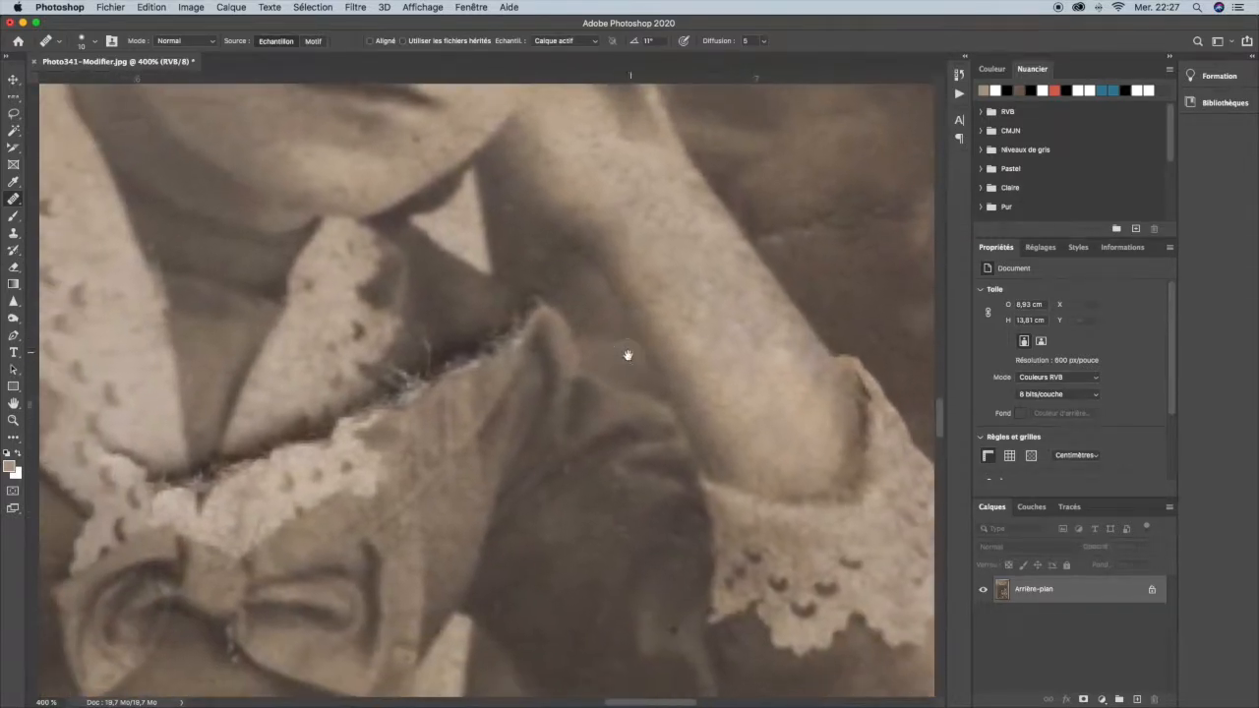
{"action": "left_click", "coordinate": [447, 420], "text": "alt"}
{"action": "mouse_move", "coordinate": [438, 360]}
{"action": "left_mouse_down"}
{"action": "mouse_move", "coordinate": [485, 337]}
{"action": "mouse_move", "coordinate": [488, 349]}
{"action": "mouse_move", "coordinate": [506, 340]}
{"action": "mouse_move", "coordinate": [523, 305]}
{"action": "mouse_move", "coordinate": [485, 351]}
{"action": "mouse_move", "coordinate": [500, 323]}
{"action": "mouse_move", "coordinate": [449, 356]}
{"action": "mouse_move", "coordinate": [458, 323]}
{"action": "mouse_move", "coordinate": [505, 308]}
{"action": "left_mouse_up"}
{"action": "mouse_move", "coordinate": [430, 336]}
{"action": "left_mouse_down"}
{"action": "mouse_move", "coordinate": [475, 311]}
{"action": "mouse_move", "coordinate": [462, 311]}
{"action": "left_mouse_up"}
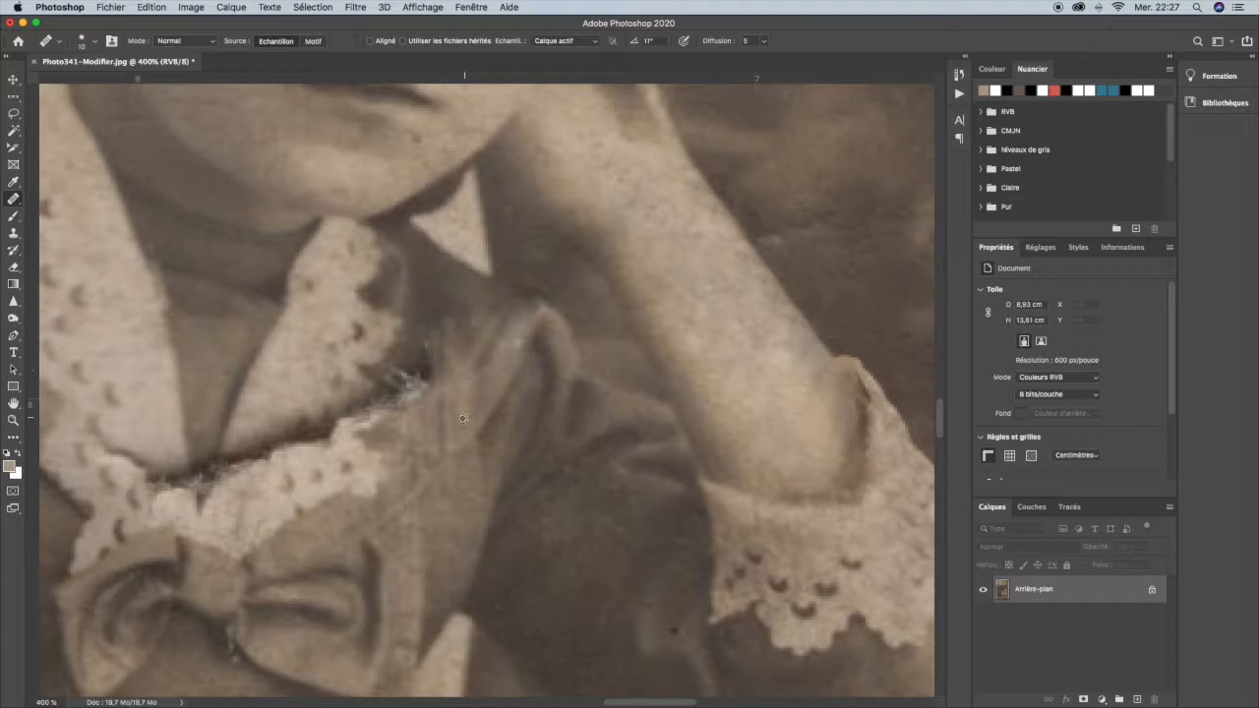
{"action": "mouse_move", "coordinate": [421, 371]}
{"action": "left_mouse_down"}
{"action": "mouse_move", "coordinate": [408, 399]}
{"action": "mouse_move", "coordinate": [402, 375]}
{"action": "mouse_move", "coordinate": [374, 398]}
{"action": "left_mouse_up"}
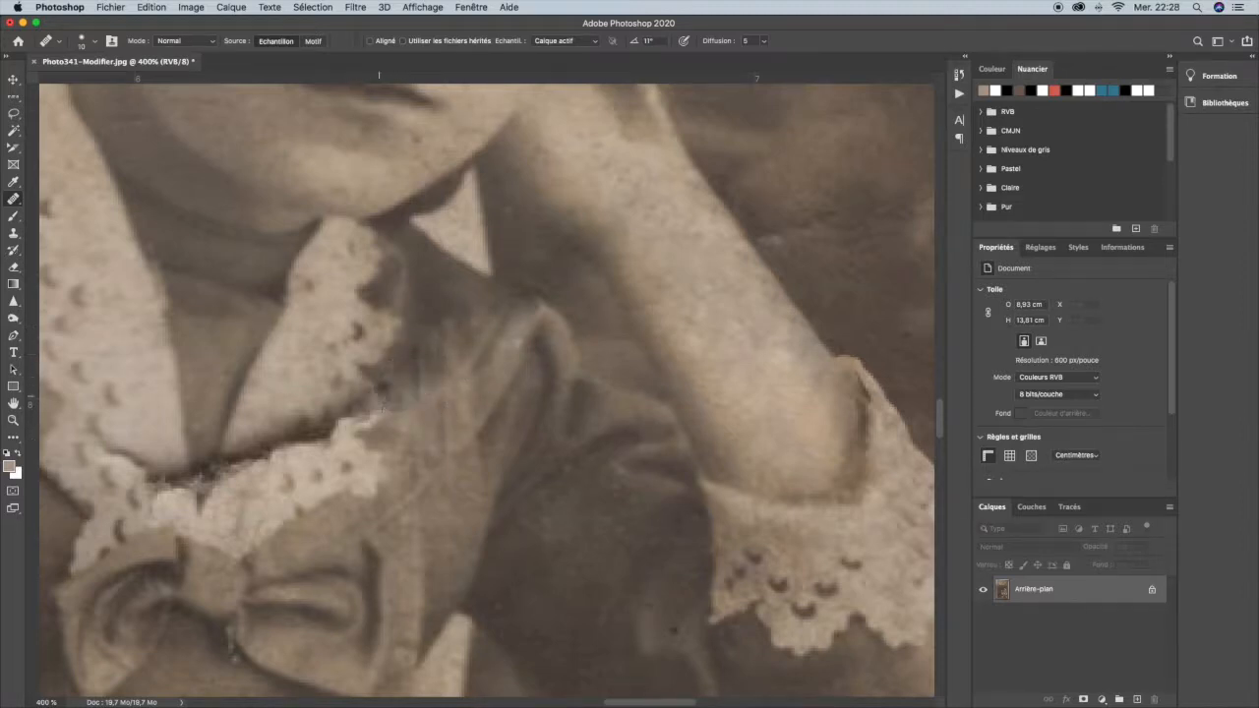
Step: Rebuild the scalloped lace edge and eyelets where the tear crosses the collar near the shoulder
{"action": "left_click", "coordinate": [385, 327], "text": "alt"}
{"action": "mouse_move", "coordinate": [370, 401]}
{"action": "left_mouse_down"}
{"action": "mouse_move", "coordinate": [387, 395]}
{"action": "mouse_move", "coordinate": [325, 433]}
{"action": "mouse_move", "coordinate": [287, 429]}
{"action": "left_mouse_up"}
{"action": "left_click_drag", "start_coordinate": [408, 349], "coordinate": [392, 348]}
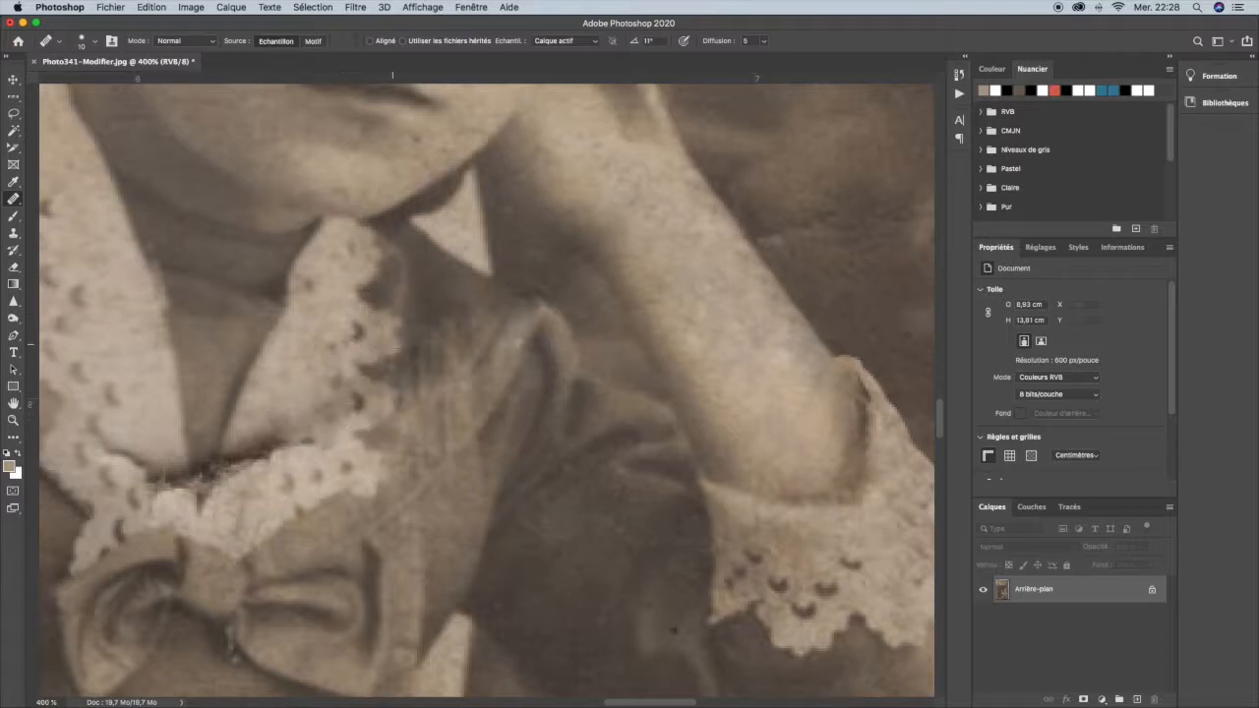
{"action": "left_click", "coordinate": [324, 381]}
{"action": "left_click_drag", "start_coordinate": [336, 378], "coordinate": [329, 378]}
{"action": "left_click_drag", "start_coordinate": [365, 403], "coordinate": [298, 408]}
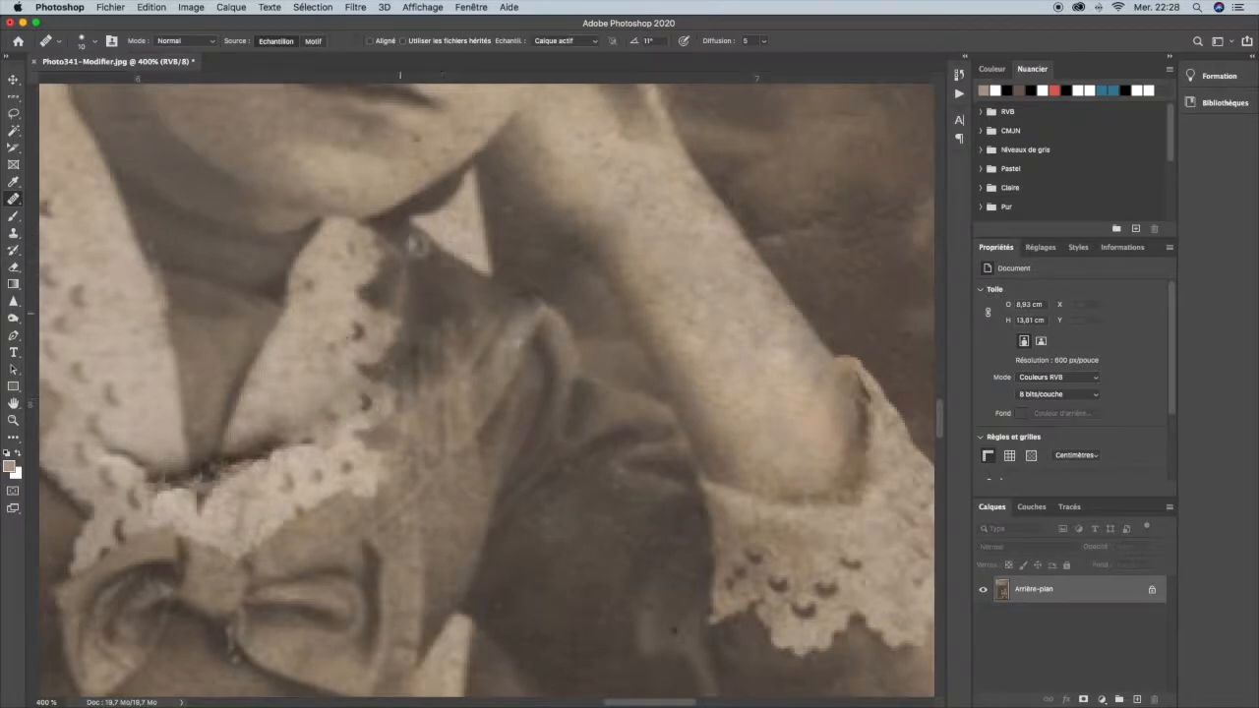
Step: Heal the dark tear across the lower collar lace, blending it down to the neckline point
{"action": "left_click", "coordinate": [297, 388], "text": "alt"}
{"action": "mouse_move", "coordinate": [318, 433]}
{"action": "left_mouse_down"}
{"action": "mouse_move", "coordinate": [265, 445]}
{"action": "mouse_move", "coordinate": [271, 432]}
{"action": "mouse_move", "coordinate": [250, 445]}
{"action": "mouse_move", "coordinate": [284, 446]}
{"action": "mouse_move", "coordinate": [241, 467]}
{"action": "left_mouse_up"}
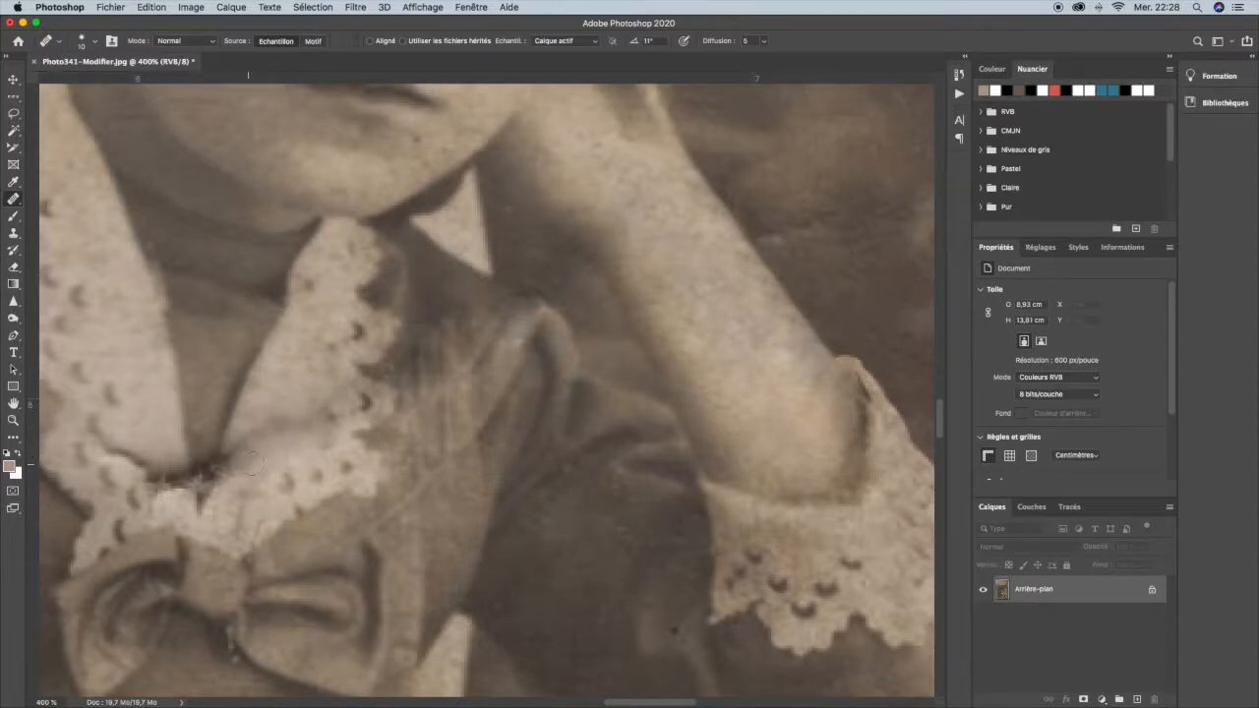
{"action": "mouse_move", "coordinate": [272, 433]}
{"action": "left_mouse_down"}
{"action": "mouse_move", "coordinate": [273, 419]}
{"action": "mouse_move", "coordinate": [299, 421]}
{"action": "left_mouse_up"}
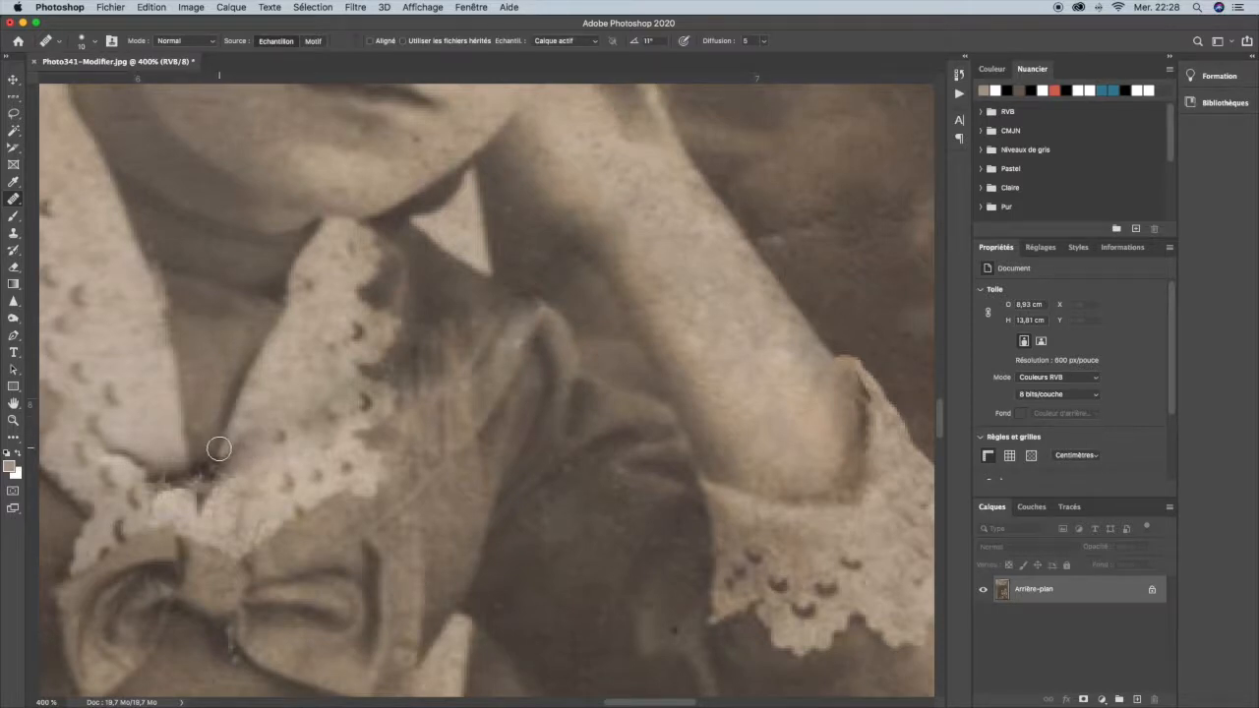
{"action": "mouse_move", "coordinate": [214, 460]}
{"action": "left_mouse_down"}
{"action": "mouse_move", "coordinate": [234, 449]}
{"action": "mouse_move", "coordinate": [225, 478]}
{"action": "mouse_move", "coordinate": [243, 459]}
{"action": "left_mouse_up"}
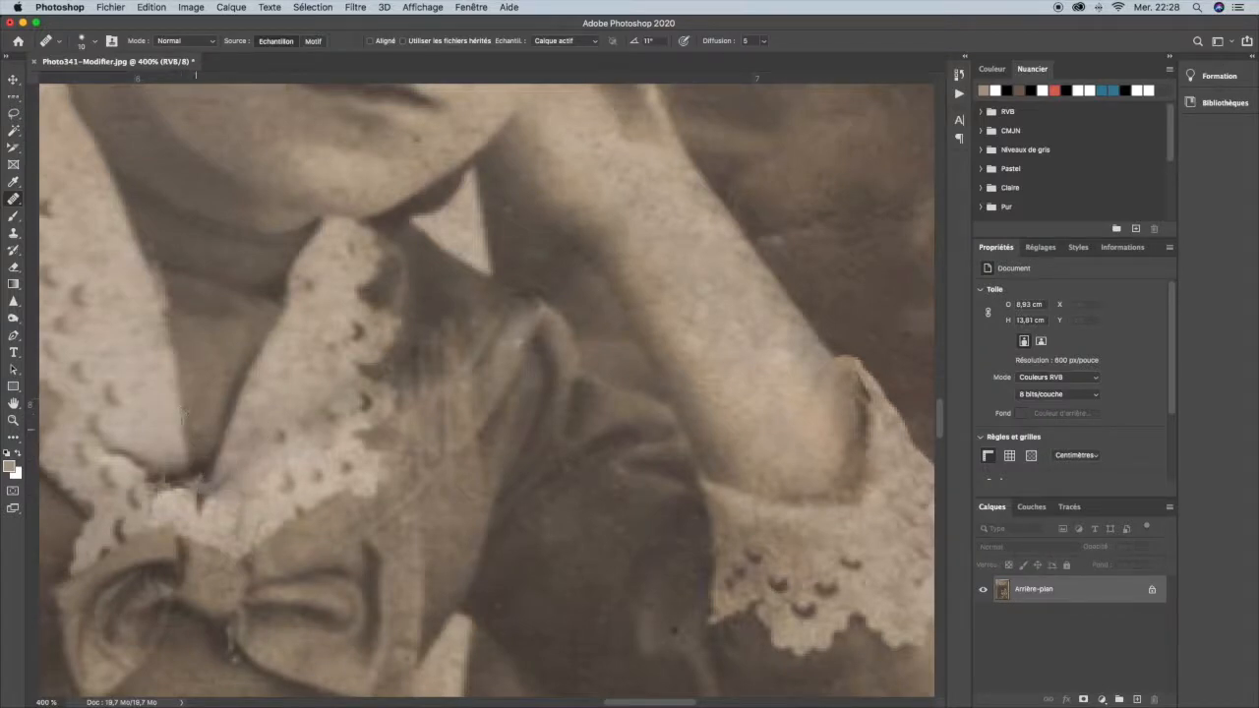
{"action": "mouse_move", "coordinate": [189, 450]}
{"action": "left_mouse_down"}
{"action": "mouse_move", "coordinate": [210, 478]}
{"action": "mouse_move", "coordinate": [187, 472]}
{"action": "left_mouse_up"}
Step: Reduce the healing brush size and clean the torn spot at the point of the V neckline
{"action": "right_click", "coordinate": [211, 428]}
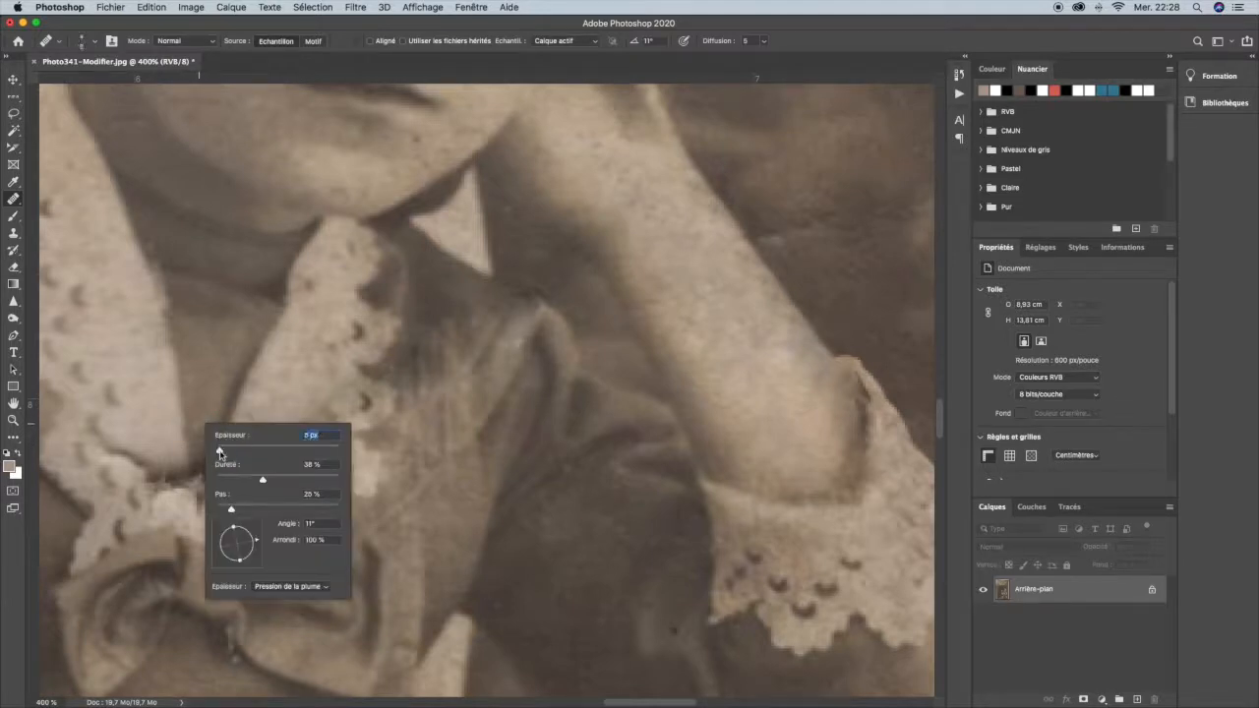
{"action": "key", "text": "Return"}
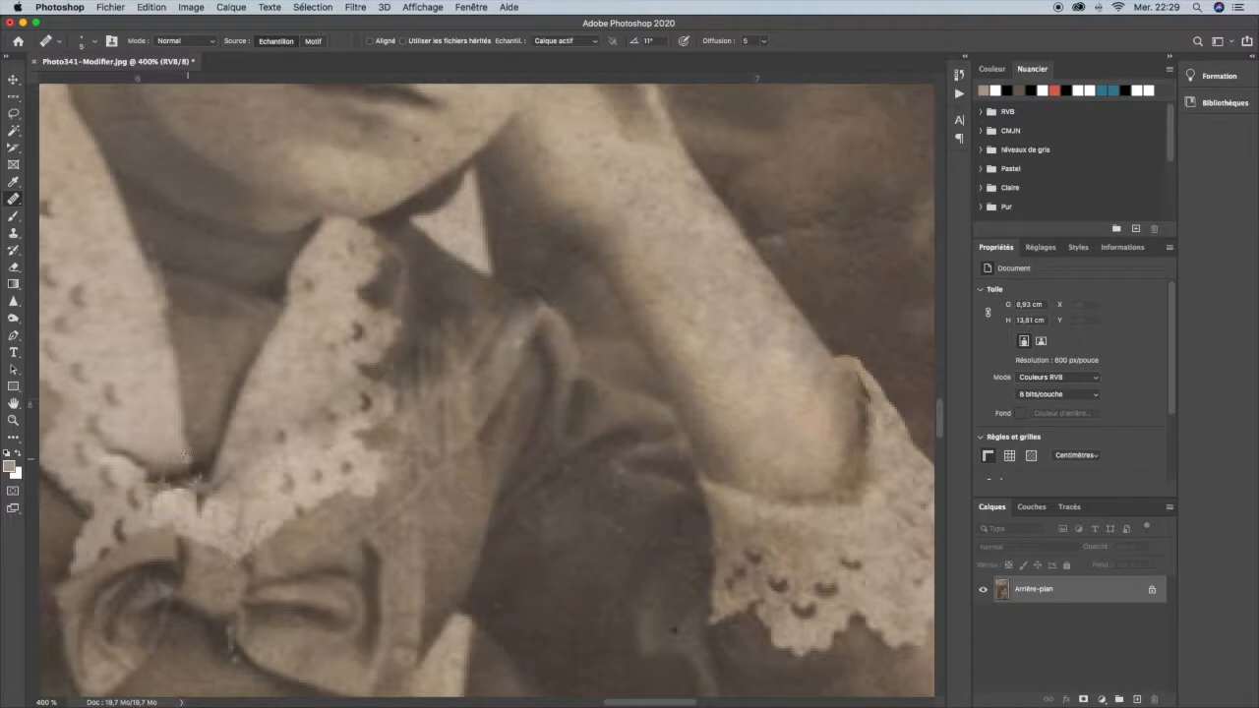
{"action": "right_click", "coordinate": [196, 451]}
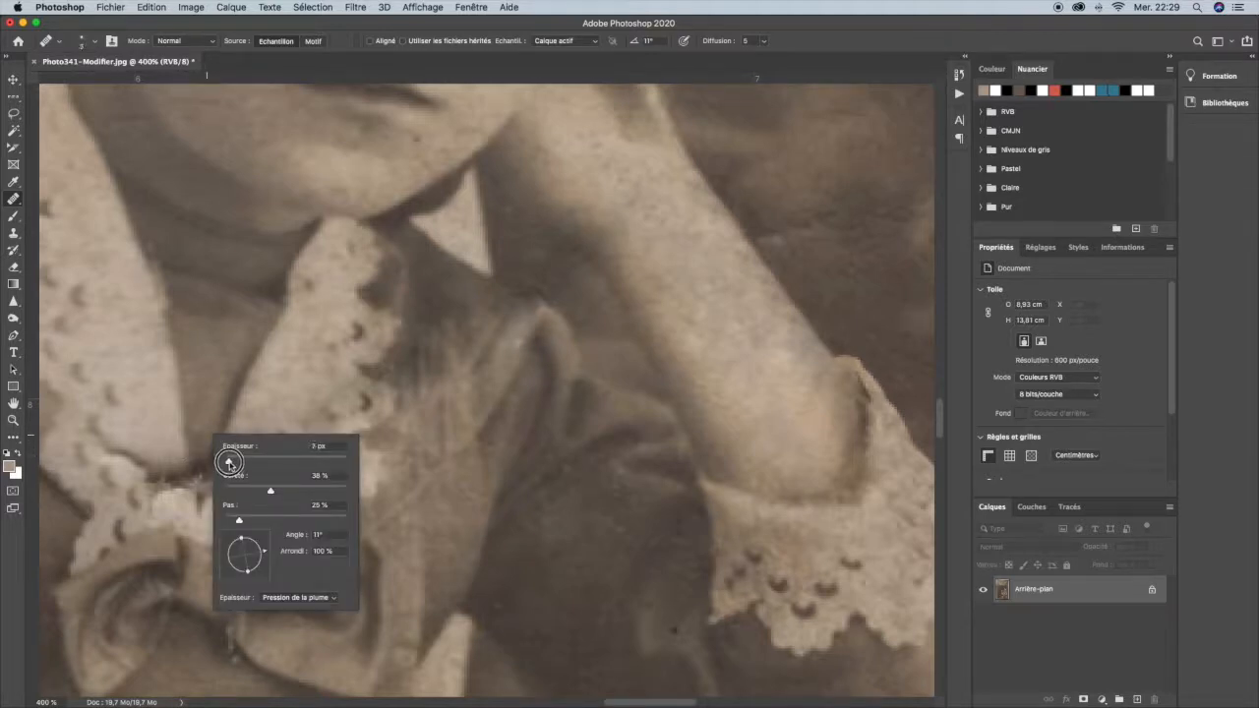
{"action": "key", "text": "Return"}
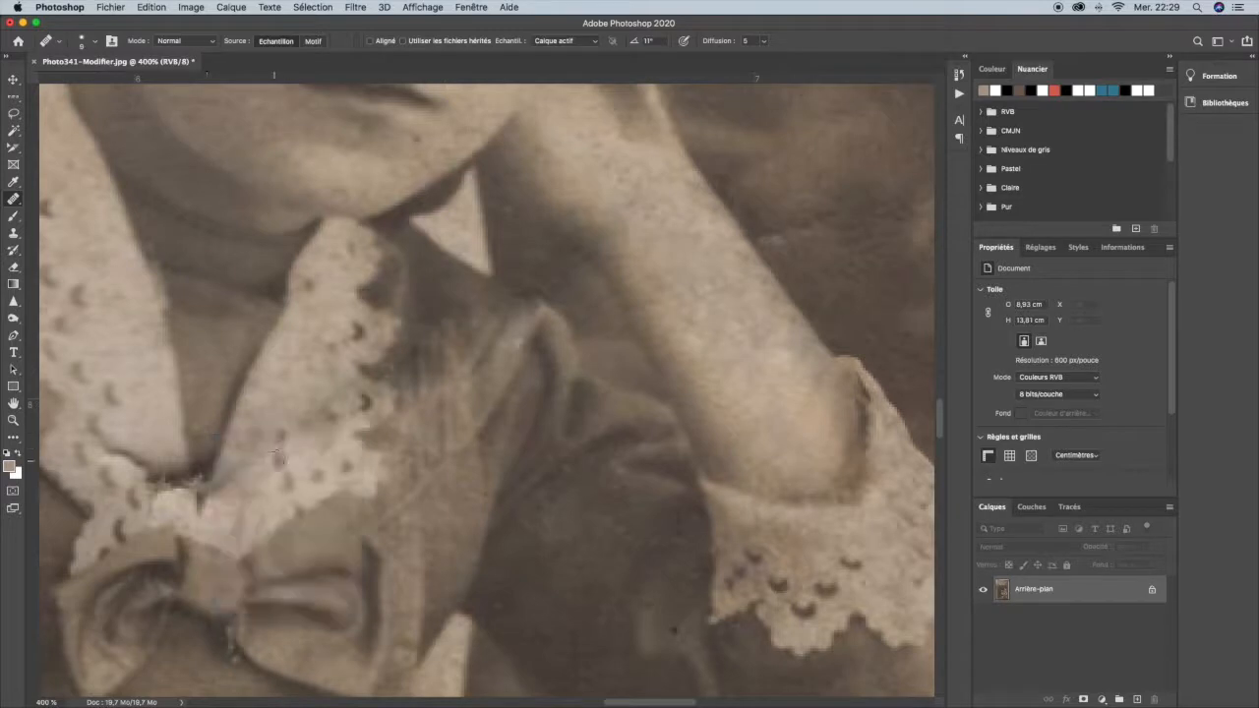
{"action": "left_click", "coordinate": [182, 409], "text": "alt"}
{"action": "mouse_move", "coordinate": [187, 458]}
{"action": "left_mouse_down"}
{"action": "mouse_move", "coordinate": [190, 483]}
{"action": "mouse_move", "coordinate": [194, 455]}
{"action": "left_mouse_up"}
{"action": "mouse_move", "coordinate": [178, 470]}
{"action": "left_mouse_down"}
{"action": "mouse_move", "coordinate": [171, 430]}
{"action": "mouse_move", "coordinate": [163, 439]}
{"action": "mouse_move", "coordinate": [144, 414]}
{"action": "mouse_move", "coordinate": [163, 453]}
{"action": "left_mouse_up"}
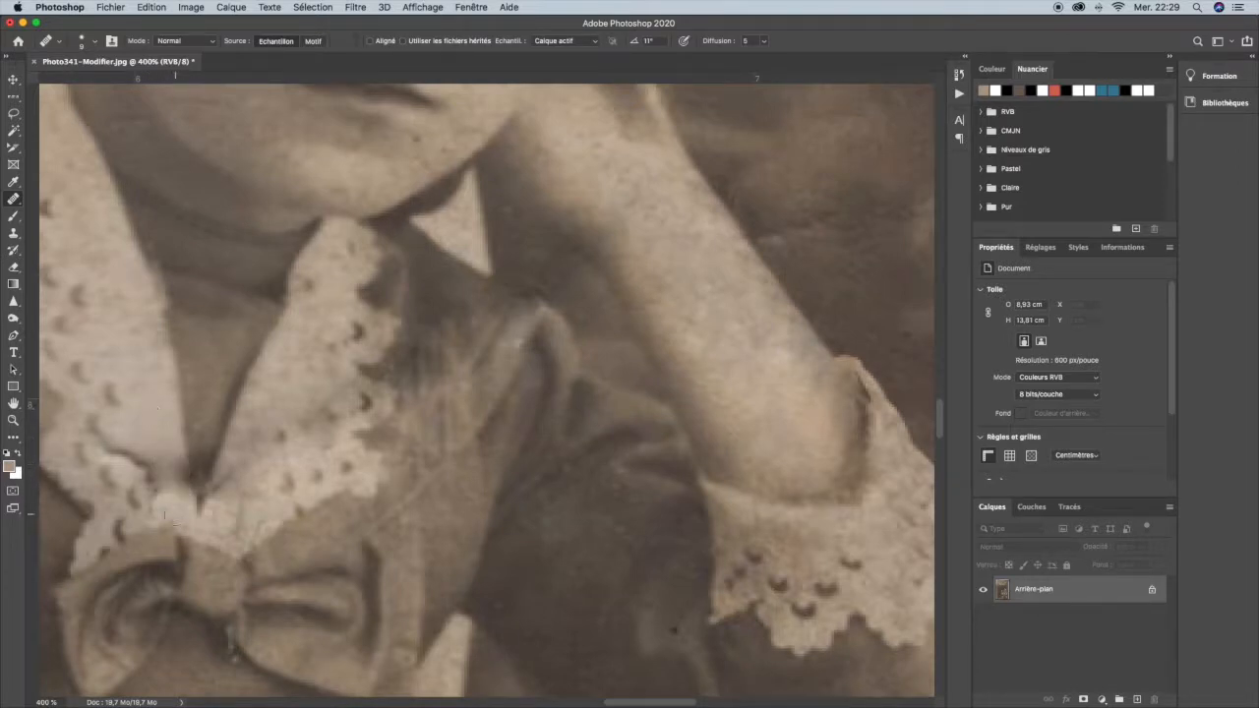
Step: Heal the ragged lace just above the bow and refine the collar edges meeting at the neckline point
{"action": "left_click_drag", "start_coordinate": [160, 504], "coordinate": [167, 487]}
{"action": "mouse_move", "coordinate": [216, 469]}
{"action": "left_mouse_down"}
{"action": "mouse_move", "coordinate": [218, 488]}
{"action": "mouse_move", "coordinate": [226, 471]}
{"action": "left_mouse_up"}
{"action": "mouse_move", "coordinate": [173, 503]}
{"action": "left_mouse_down"}
{"action": "mouse_move", "coordinate": [168, 469]}
{"action": "mouse_move", "coordinate": [182, 470]}
{"action": "left_mouse_up"}
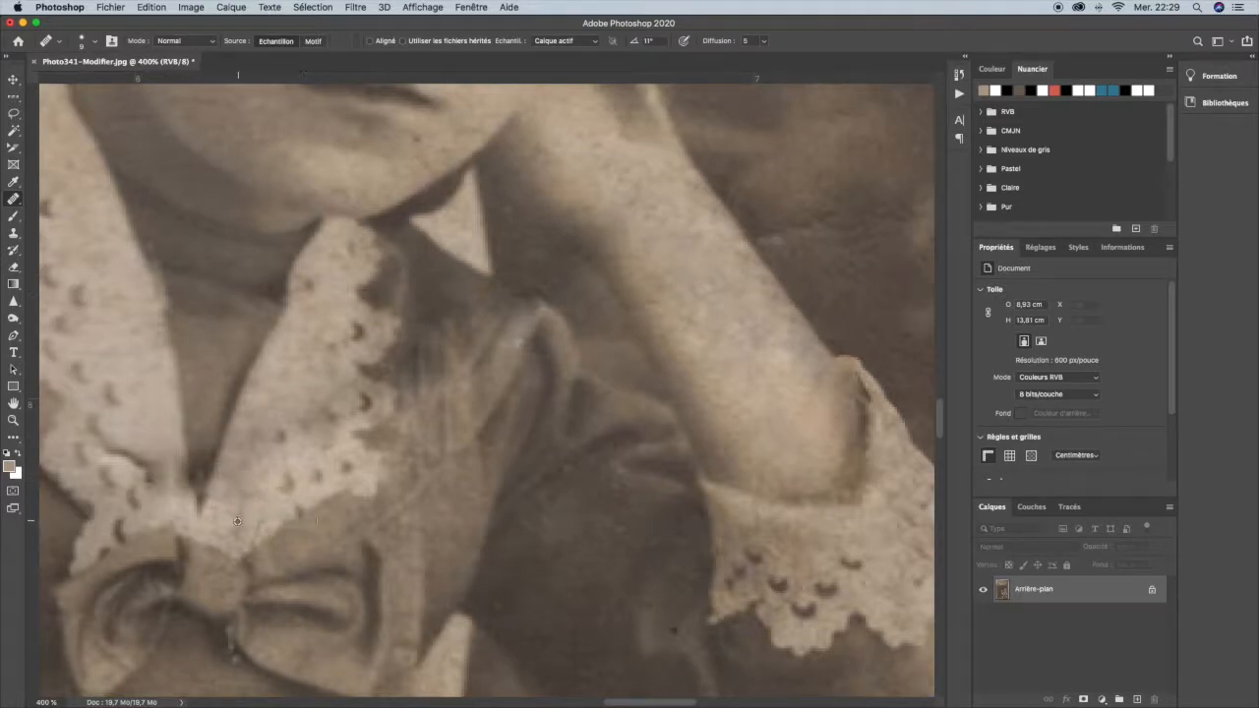
{"action": "left_click_drag", "start_coordinate": [217, 506], "coordinate": [225, 472]}
{"action": "mouse_move", "coordinate": [178, 459]}
{"action": "left_mouse_down"}
{"action": "mouse_move", "coordinate": [188, 456]}
{"action": "mouse_move", "coordinate": [185, 484]}
{"action": "mouse_move", "coordinate": [173, 468]}
{"action": "mouse_move", "coordinate": [195, 515]}
{"action": "left_mouse_up"}
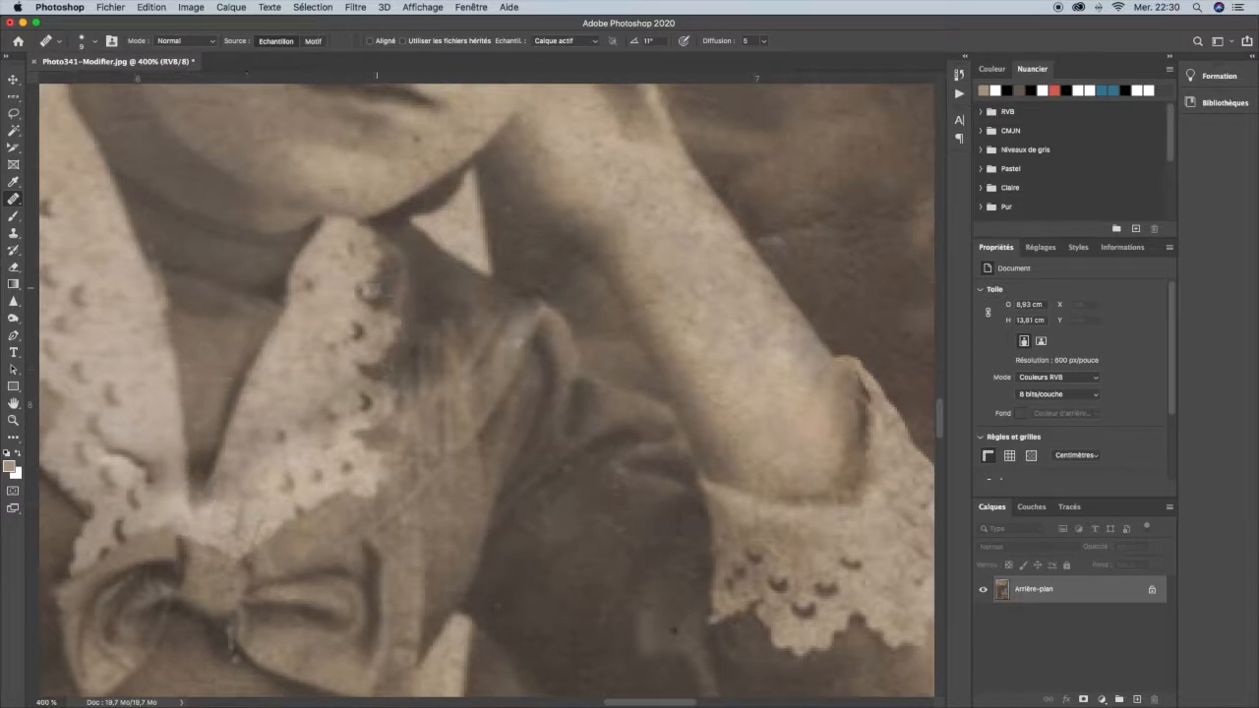
Step: Smooth the damaged inner part of the lace collar on the side nearer the white chair rail
{"action": "left_click_drag", "start_coordinate": [208, 406], "coordinate": [483, 329]}
{"action": "left_click", "coordinate": [420, 316], "text": "alt"}
{"action": "mouse_move", "coordinate": [424, 365]}
{"action": "left_mouse_down"}
{"action": "mouse_move", "coordinate": [390, 361]}
{"action": "mouse_move", "coordinate": [395, 348]}
{"action": "mouse_move", "coordinate": [379, 350]}
{"action": "mouse_move", "coordinate": [389, 336]}
{"action": "mouse_move", "coordinate": [373, 336]}
{"action": "mouse_move", "coordinate": [425, 358]}
{"action": "mouse_move", "coordinate": [434, 381]}
{"action": "mouse_move", "coordinate": [409, 357]}
{"action": "mouse_move", "coordinate": [438, 352]}
{"action": "mouse_move", "coordinate": [417, 335]}
{"action": "mouse_move", "coordinate": [426, 376]}
{"action": "left_mouse_up"}
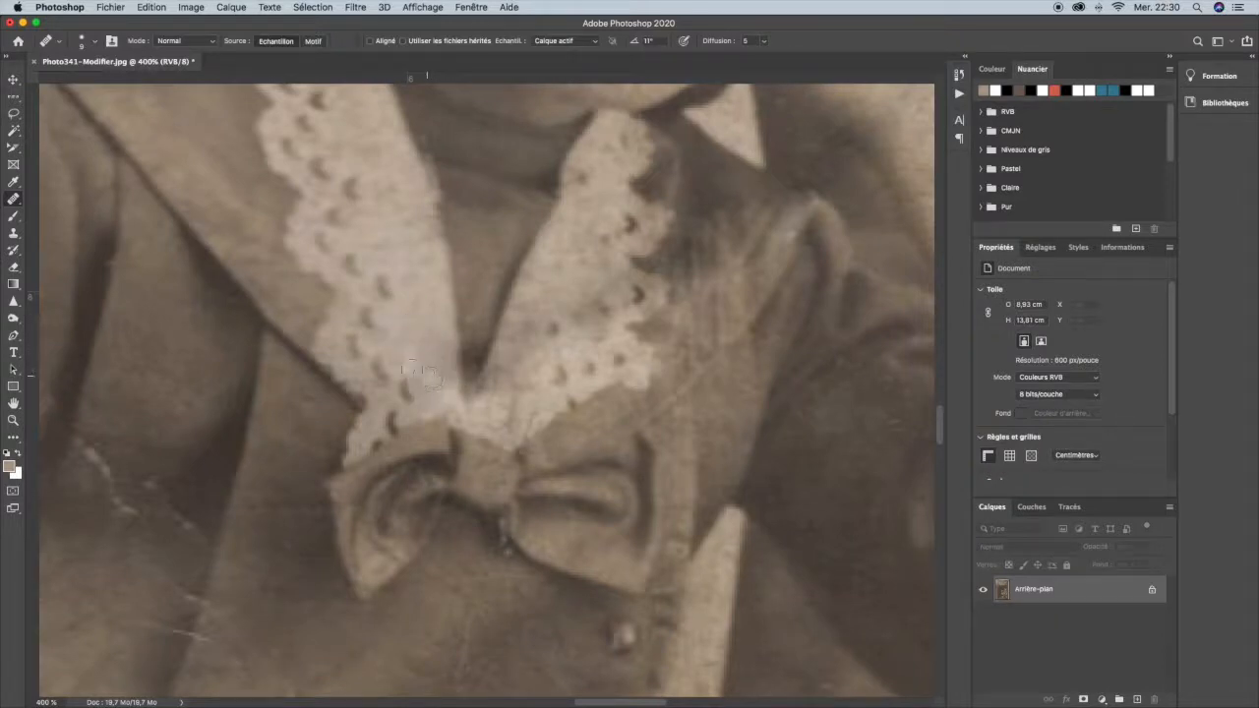
{"action": "mouse_move", "coordinate": [432, 317]}
{"action": "left_mouse_down"}
{"action": "mouse_move", "coordinate": [396, 357]}
{"action": "mouse_move", "coordinate": [431, 376]}
{"action": "mouse_move", "coordinate": [422, 369]}
{"action": "left_mouse_up"}
Step: Heal the white cracks and scratches running down the dress pleats beside the bow
{"action": "left_click_drag", "start_coordinate": [325, 449], "coordinate": [562, 337]}
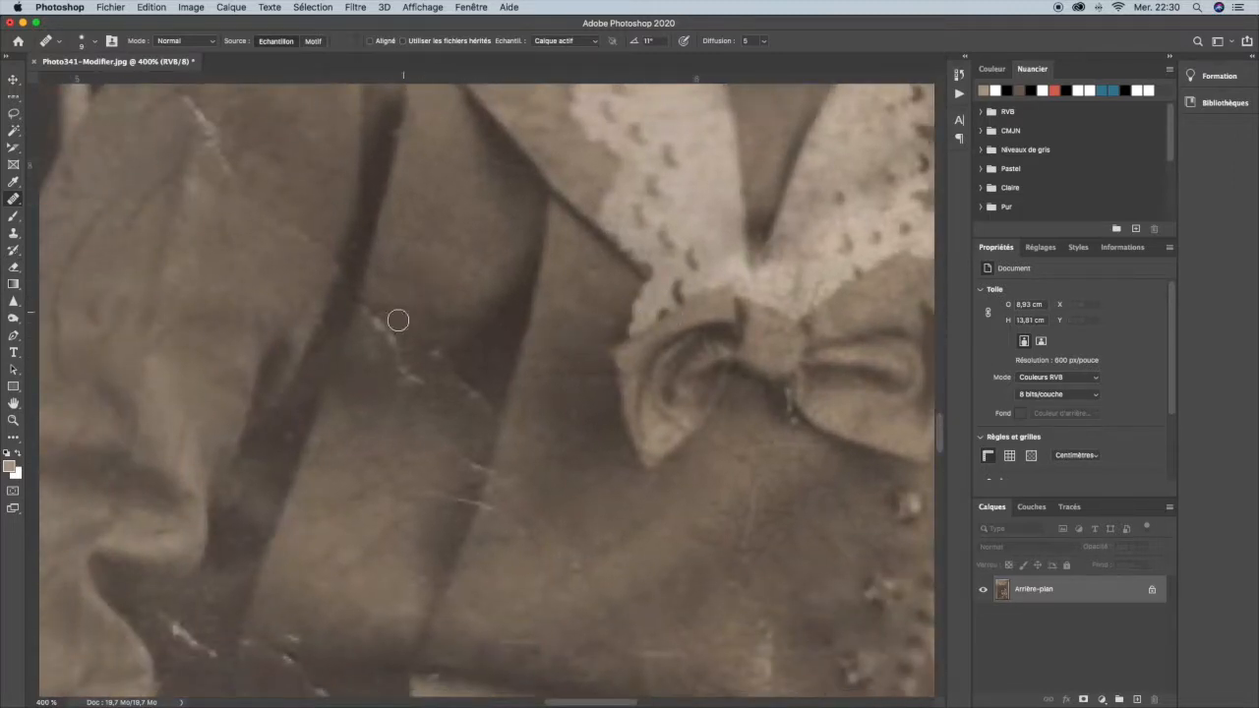
{"action": "mouse_move", "coordinate": [374, 309]}
{"action": "left_mouse_down"}
{"action": "mouse_move", "coordinate": [407, 325]}
{"action": "mouse_move", "coordinate": [408, 368]}
{"action": "mouse_move", "coordinate": [441, 370]}
{"action": "mouse_move", "coordinate": [450, 346]}
{"action": "mouse_move", "coordinate": [462, 383]}
{"action": "left_mouse_up"}
{"action": "left_click", "coordinate": [412, 279], "text": "alt"}
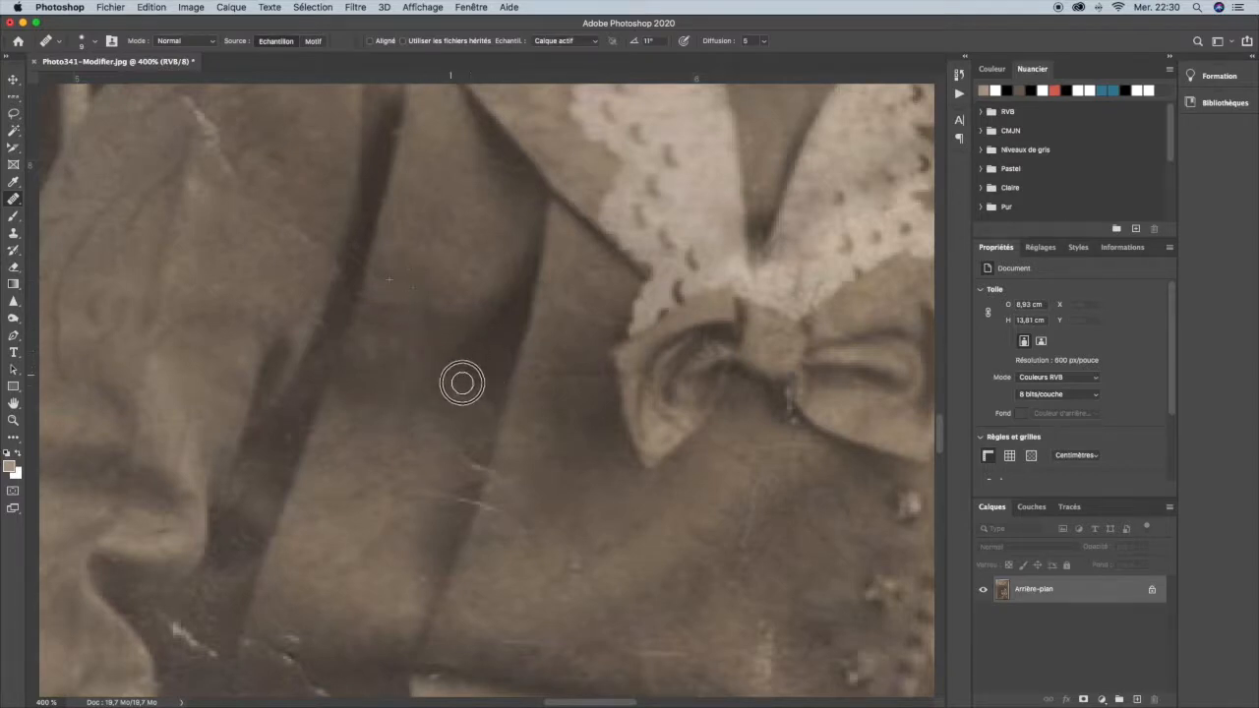
{"action": "scroll", "coordinate": [466, 365], "scroll_direction": "down", "scroll_amount": 4}
{"action": "left_click", "coordinate": [521, 302], "text": "alt"}
{"action": "mouse_move", "coordinate": [502, 368]}
{"action": "left_mouse_down"}
{"action": "mouse_move", "coordinate": [514, 374]}
{"action": "mouse_move", "coordinate": [466, 360]}
{"action": "mouse_move", "coordinate": [488, 364]}
{"action": "left_mouse_up"}
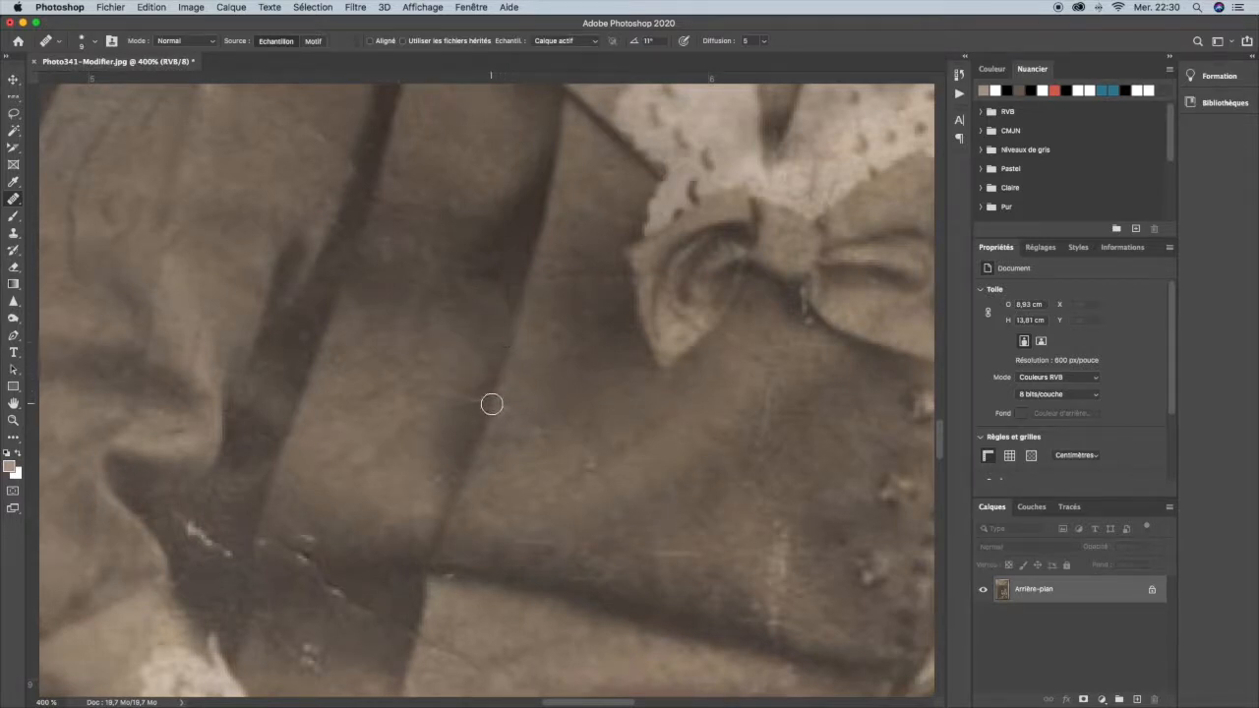
{"action": "mouse_move", "coordinate": [494, 404]}
{"action": "left_mouse_down"}
{"action": "mouse_move", "coordinate": [425, 384]}
{"action": "mouse_move", "coordinate": [436, 374]}
{"action": "mouse_move", "coordinate": [431, 385]}
{"action": "left_mouse_up"}
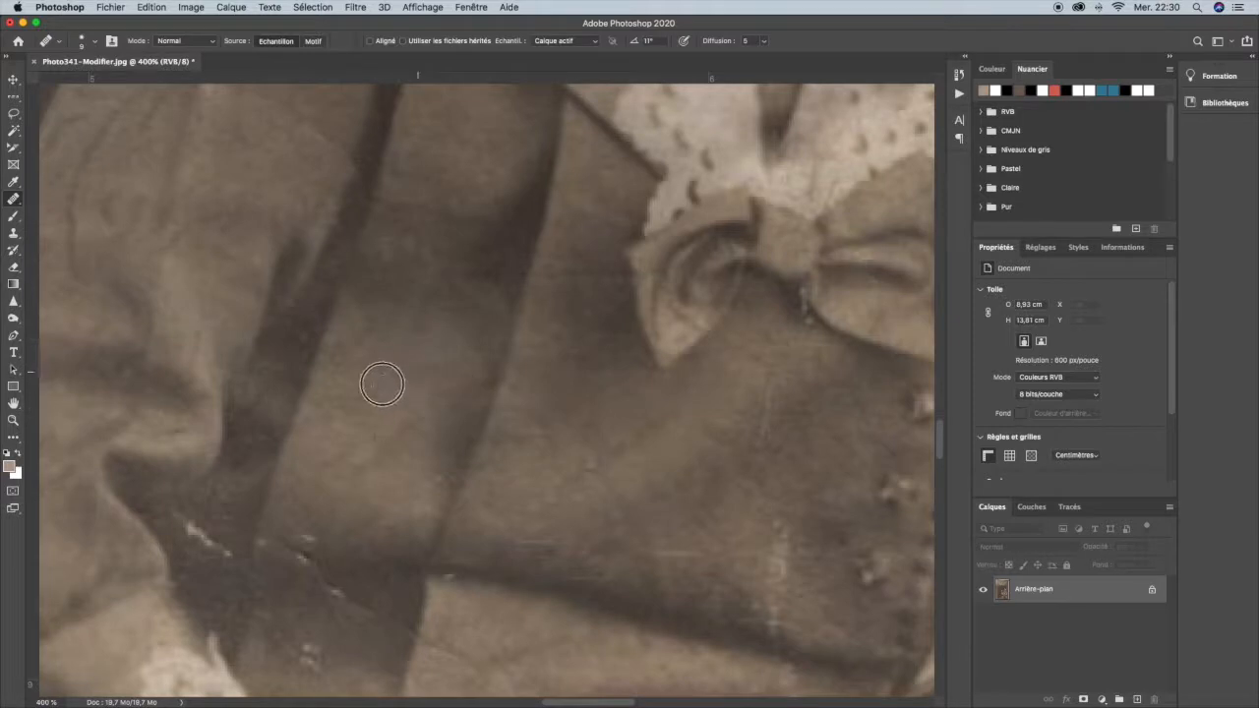
{"action": "left_click_drag", "start_coordinate": [673, 406], "coordinate": [366, 334]}
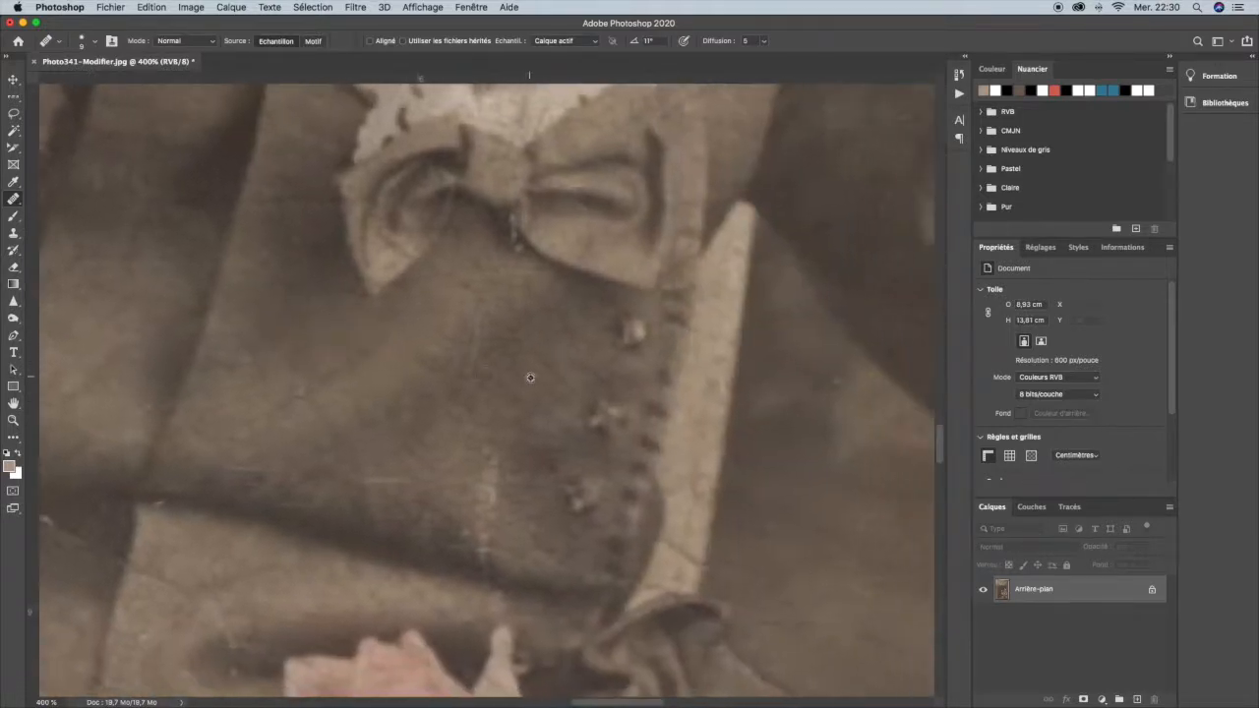
Step: Heal the vertical white scratches on the dress front beside the row of buttons below the bow
{"action": "left_click_drag", "start_coordinate": [446, 450], "coordinate": [543, 293]}
{"action": "left_click", "coordinate": [601, 330]}
{"action": "left_click", "coordinate": [526, 266], "text": "alt"}
{"action": "left_click", "coordinate": [579, 305]}
{"action": "left_click", "coordinate": [592, 321]}
{"action": "left_click", "coordinate": [583, 388]}
{"action": "left_click", "coordinate": [594, 392]}
{"action": "left_click", "coordinate": [570, 395]}
Step: Remove the faint horizontal scratches across the dress bodice just above the waist seam
{"action": "left_click_drag", "start_coordinate": [442, 280], "coordinate": [644, 310]}
{"action": "left_click", "coordinate": [566, 278], "text": "alt"}
{"action": "left_click_drag", "start_coordinate": [546, 341], "coordinate": [603, 347]}
{"action": "left_click_drag", "start_coordinate": [374, 310], "coordinate": [553, 266]}
{"action": "left_click", "coordinate": [547, 236], "text": "alt"}
{"action": "mouse_move", "coordinate": [516, 325]}
{"action": "left_mouse_down"}
{"action": "mouse_move", "coordinate": [479, 302]}
{"action": "mouse_move", "coordinate": [501, 305]}
{"action": "mouse_move", "coordinate": [519, 337]}
{"action": "mouse_move", "coordinate": [558, 338]}
{"action": "mouse_move", "coordinate": [545, 356]}
{"action": "mouse_move", "coordinate": [579, 369]}
{"action": "left_mouse_up"}
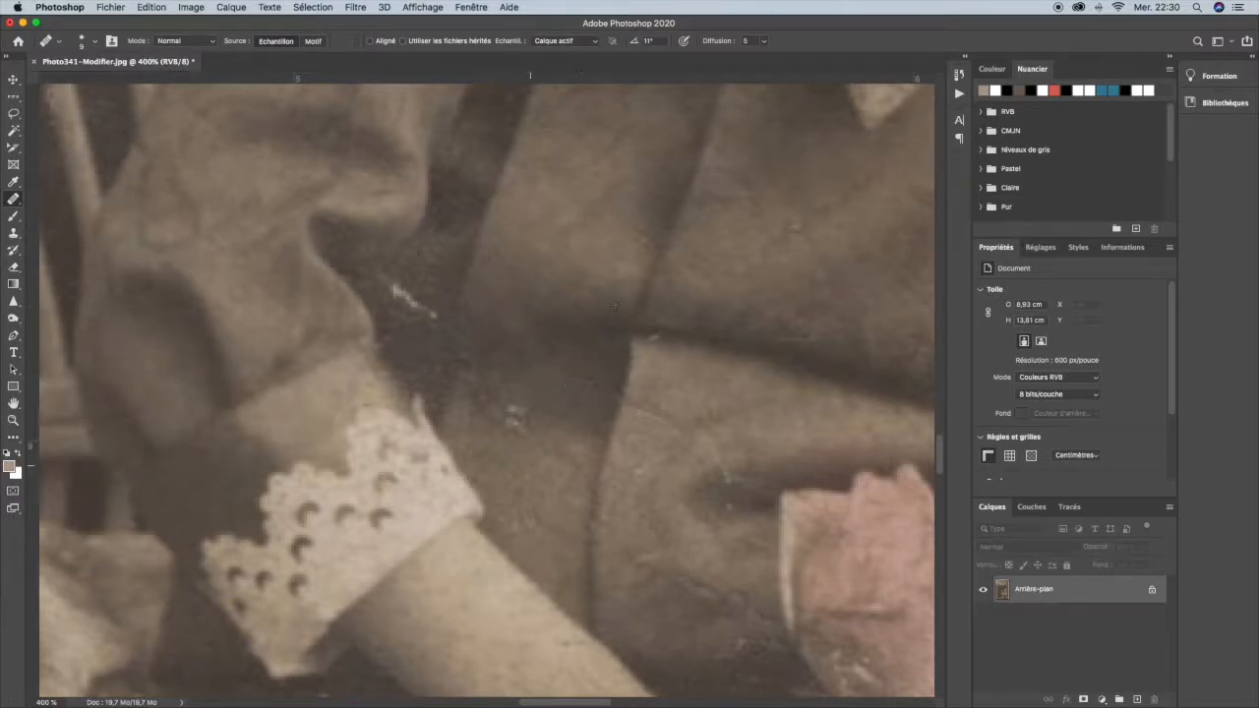
Step: Heal the white marks in the dark fold between the girl's sleeve and bodice, above the lace cuff
{"action": "mouse_move", "coordinate": [504, 423]}
{"action": "left_mouse_down"}
{"action": "mouse_move", "coordinate": [512, 402]}
{"action": "mouse_move", "coordinate": [472, 401]}
{"action": "left_mouse_up"}
{"action": "left_click", "coordinate": [433, 259], "text": "alt"}
{"action": "left_click_drag", "start_coordinate": [420, 296], "coordinate": [401, 281]}
{"action": "left_click_drag", "start_coordinate": [436, 302], "coordinate": [435, 309]}
Step: Review the whole portrait, then heal the white flecks on the skirt beneath its raised hem, to the side of the bouquet
{"action": "key", "text": "space"}
{"action": "mouse_move", "coordinate": [481, 244]}
{"action": "left_mouse_down"}
{"action": "mouse_move", "coordinate": [707, 496]}
{"action": "mouse_move", "coordinate": [692, 475]}
{"action": "mouse_move", "coordinate": [668, 475]}
{"action": "left_mouse_up"}
{"action": "key", "text": "super+0"}
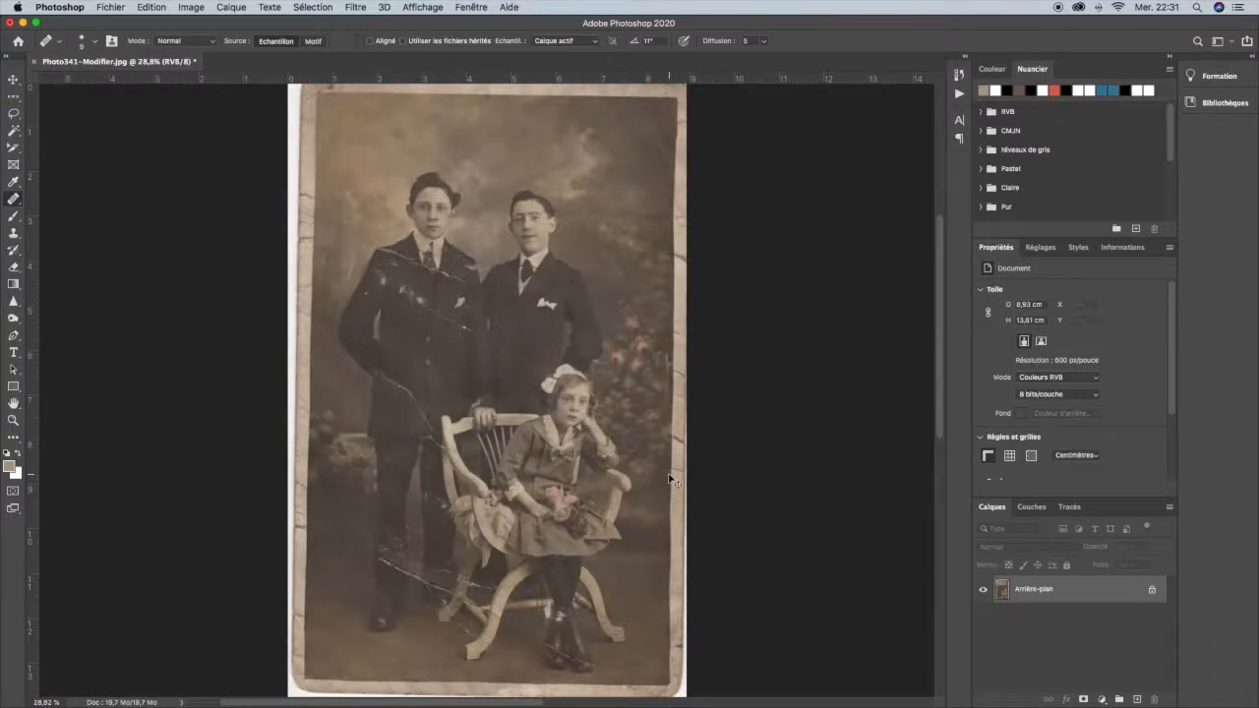
{"action": "key", "text": "super+plus"}
{"action": "key", "text": "super+plus"}
{"action": "key", "text": "super+plus"}
{"action": "key", "text": "super+plus"}
{"action": "key", "text": "super+plus"}
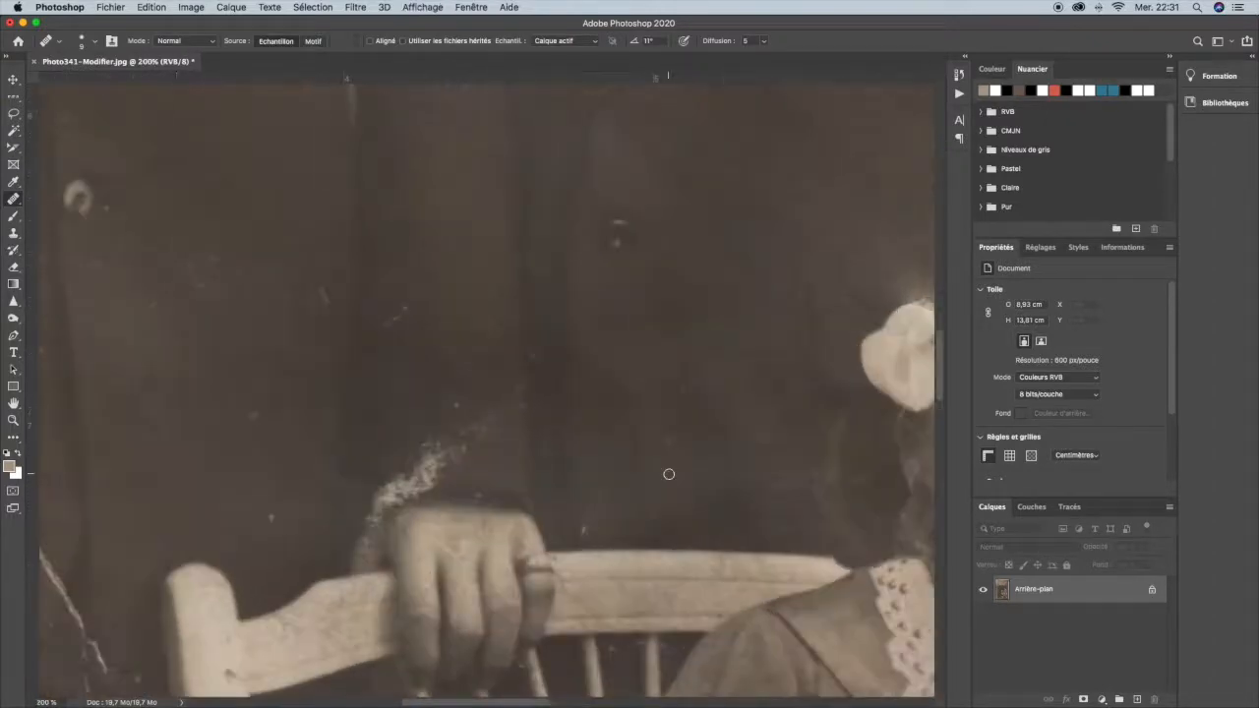
{"action": "left_click_drag", "start_coordinate": [669, 515], "coordinate": [394, 172]}
{"action": "left_click_drag", "start_coordinate": [677, 674], "coordinate": [394, 446]}
{"action": "left_click_drag", "start_coordinate": [303, 437], "coordinate": [536, 552]}
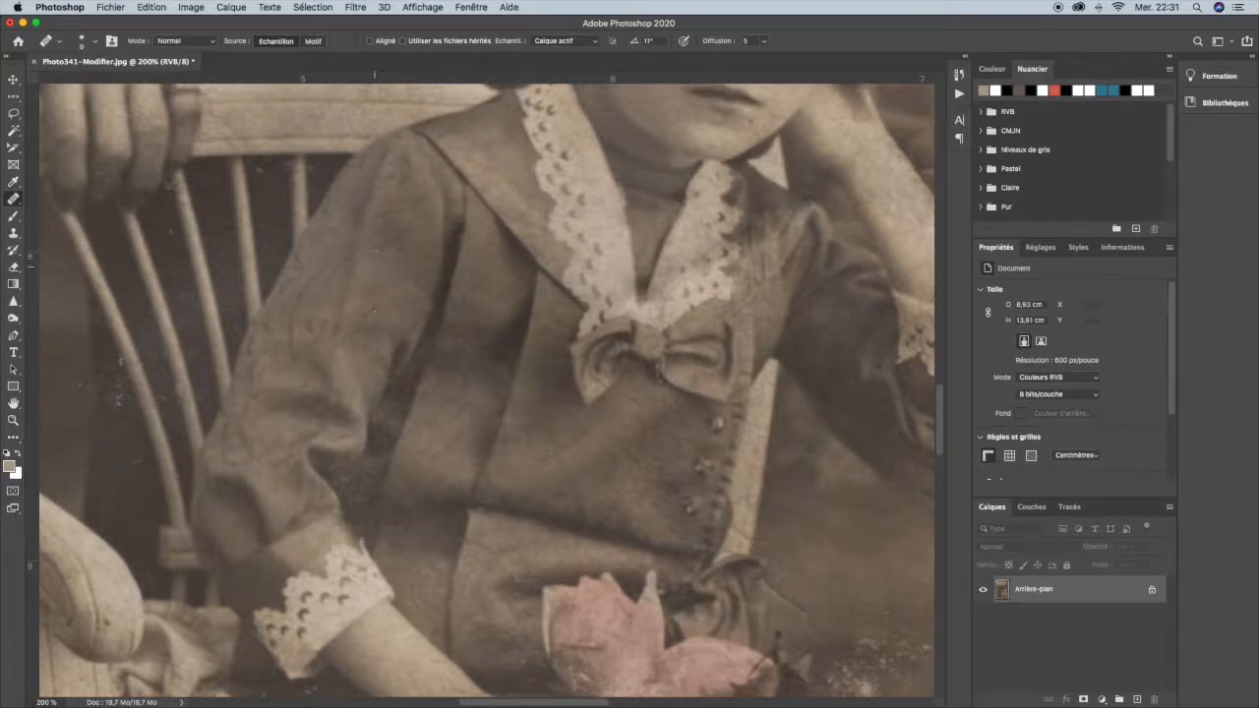
{"action": "scroll", "coordinate": [539, 494], "scroll_direction": "down", "scroll_amount": 5}
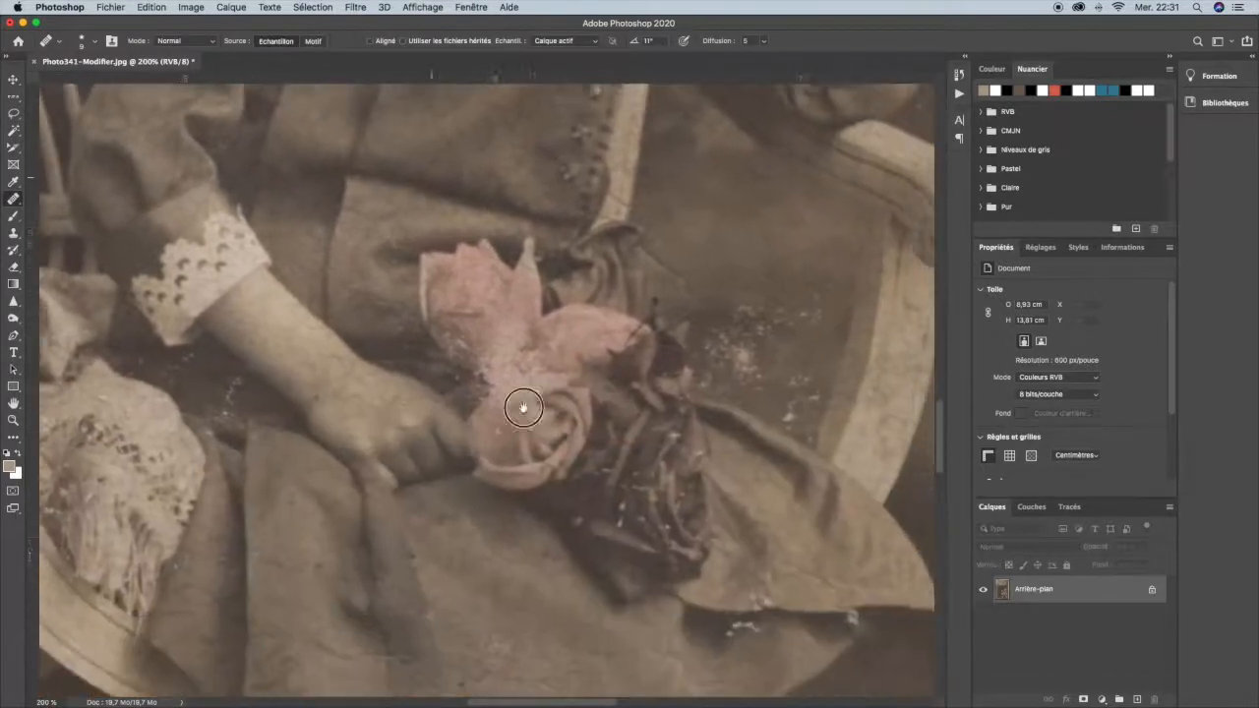
{"action": "scroll", "coordinate": [553, 515], "scroll_direction": "down", "scroll_amount": 3}
{"action": "scroll", "coordinate": [572, 423], "scroll_direction": "down", "scroll_amount": 2}
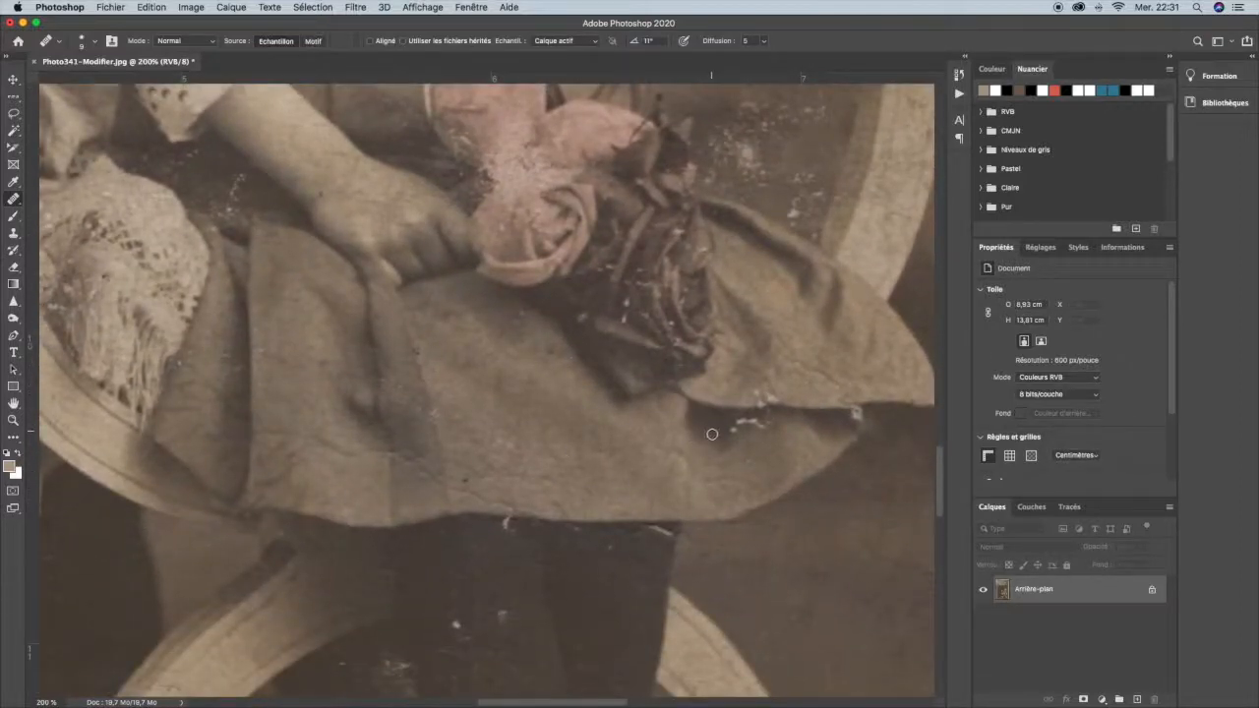
{"action": "mouse_move", "coordinate": [723, 429]}
{"action": "left_mouse_down"}
{"action": "mouse_move", "coordinate": [766, 431]}
{"action": "mouse_move", "coordinate": [735, 424]}
{"action": "left_mouse_up"}
{"action": "mouse_move", "coordinate": [767, 403]}
{"action": "left_mouse_down"}
{"action": "mouse_move", "coordinate": [749, 392]}
{"action": "mouse_move", "coordinate": [756, 402]}
{"action": "left_mouse_up"}
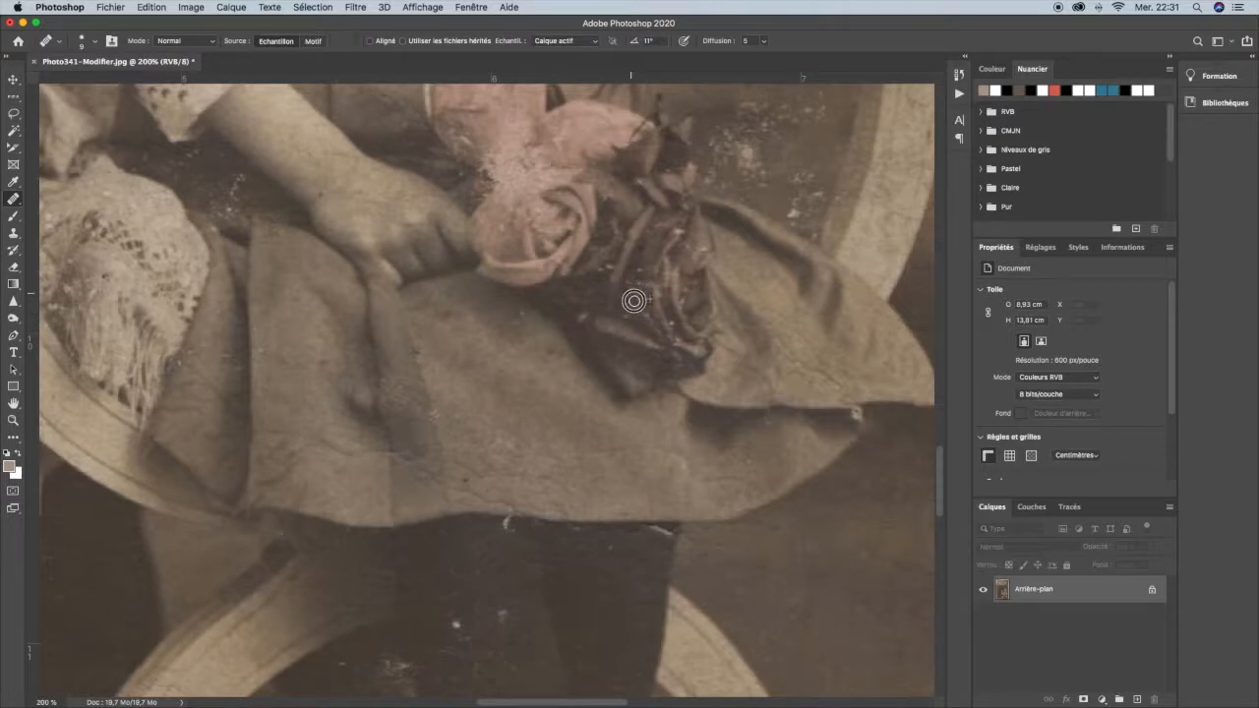
{"action": "left_click", "coordinate": [644, 269]}
Step: Heal the cluster of white specks in the background between the bouquet and the chair's curved armrest support
{"action": "left_click_drag", "start_coordinate": [737, 358], "coordinate": [610, 484]}
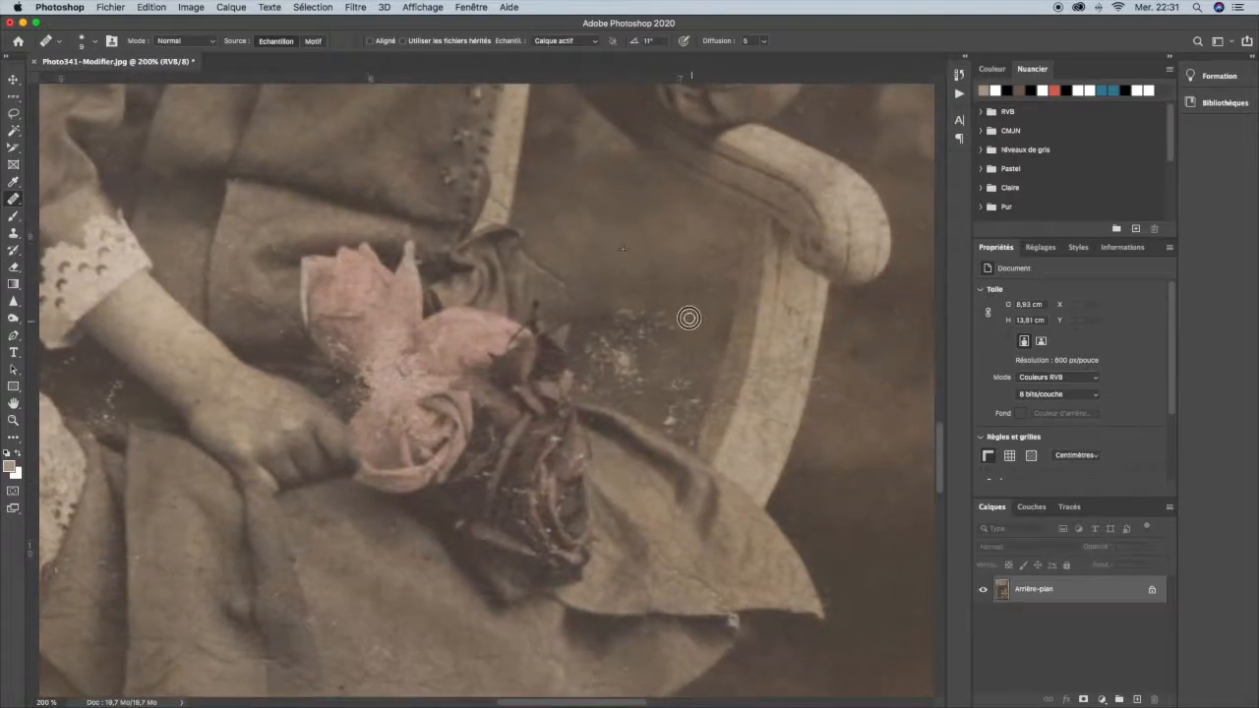
{"action": "left_click", "coordinate": [639, 324]}
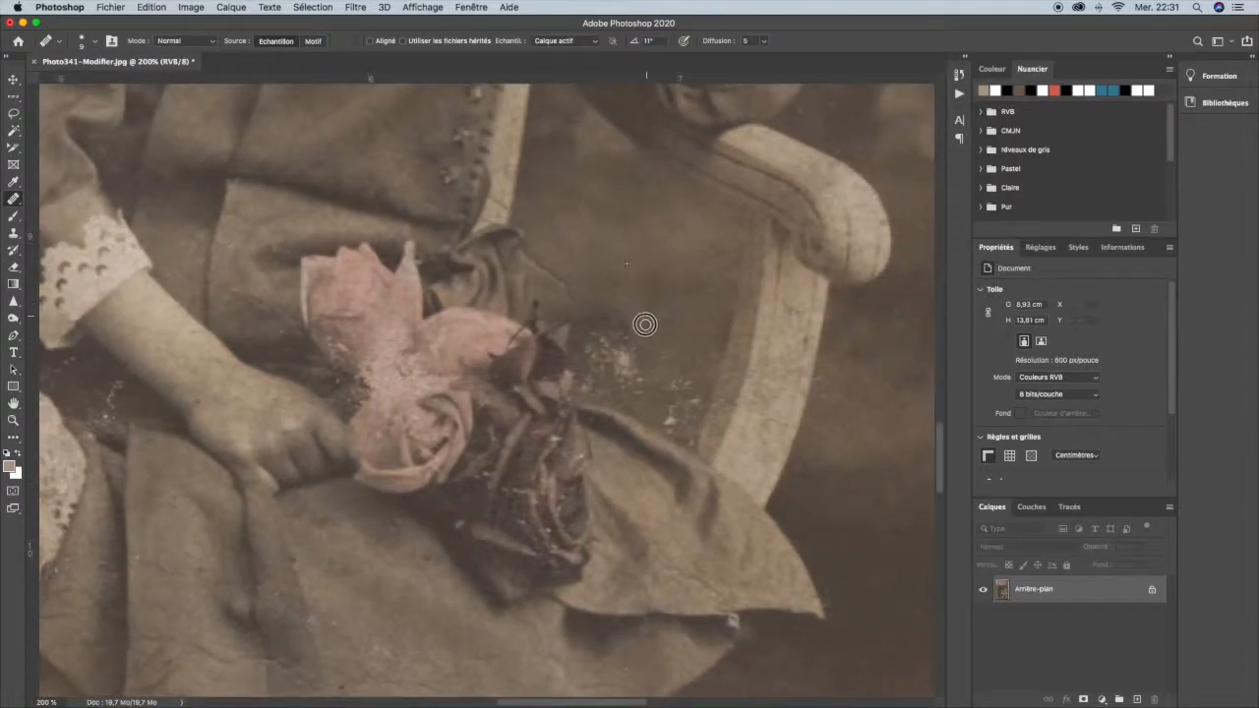
{"action": "mouse_move", "coordinate": [640, 331]}
{"action": "left_mouse_down"}
{"action": "mouse_move", "coordinate": [635, 385]}
{"action": "mouse_move", "coordinate": [605, 345]}
{"action": "mouse_move", "coordinate": [595, 377]}
{"action": "mouse_move", "coordinate": [615, 365]}
{"action": "mouse_move", "coordinate": [637, 382]}
{"action": "mouse_move", "coordinate": [660, 374]}
{"action": "mouse_move", "coordinate": [638, 385]}
{"action": "mouse_move", "coordinate": [663, 373]}
{"action": "mouse_move", "coordinate": [653, 315]}
{"action": "left_mouse_up"}
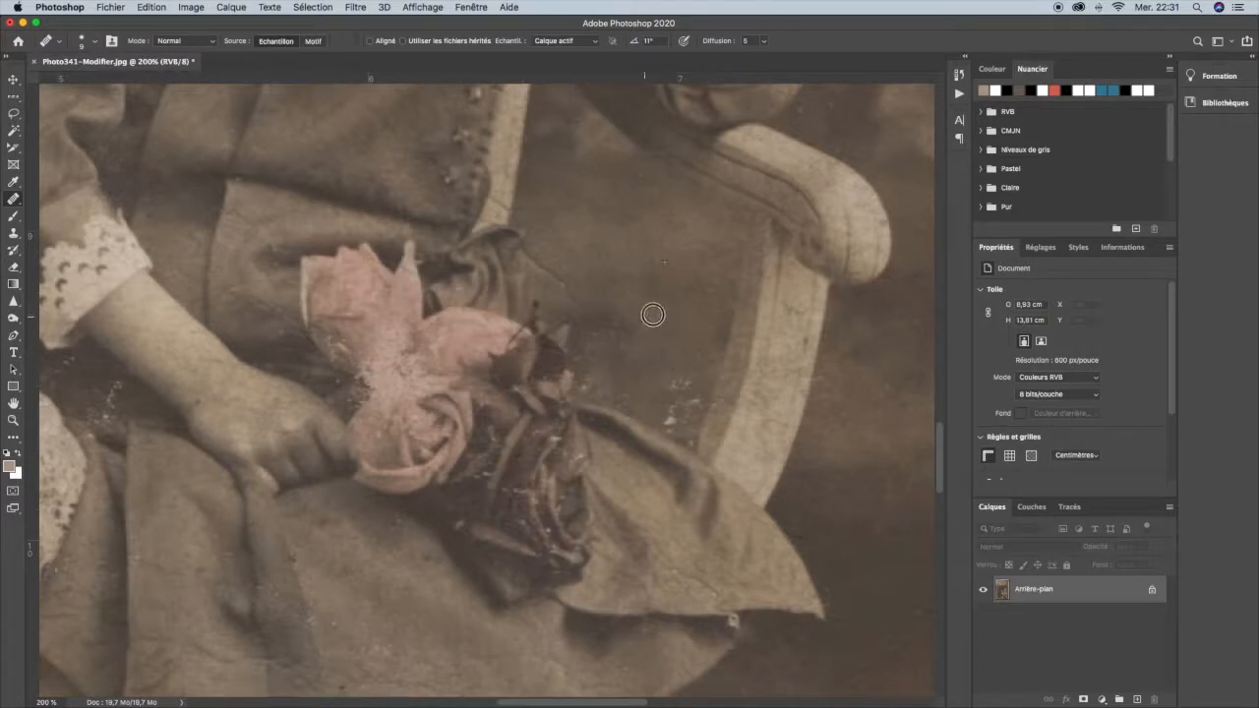
{"action": "mouse_move", "coordinate": [664, 390]}
{"action": "left_mouse_down"}
{"action": "mouse_move", "coordinate": [694, 386]}
{"action": "mouse_move", "coordinate": [683, 409]}
{"action": "mouse_move", "coordinate": [671, 404]}
{"action": "mouse_move", "coordinate": [674, 426]}
{"action": "mouse_move", "coordinate": [697, 401]}
{"action": "left_mouse_up"}
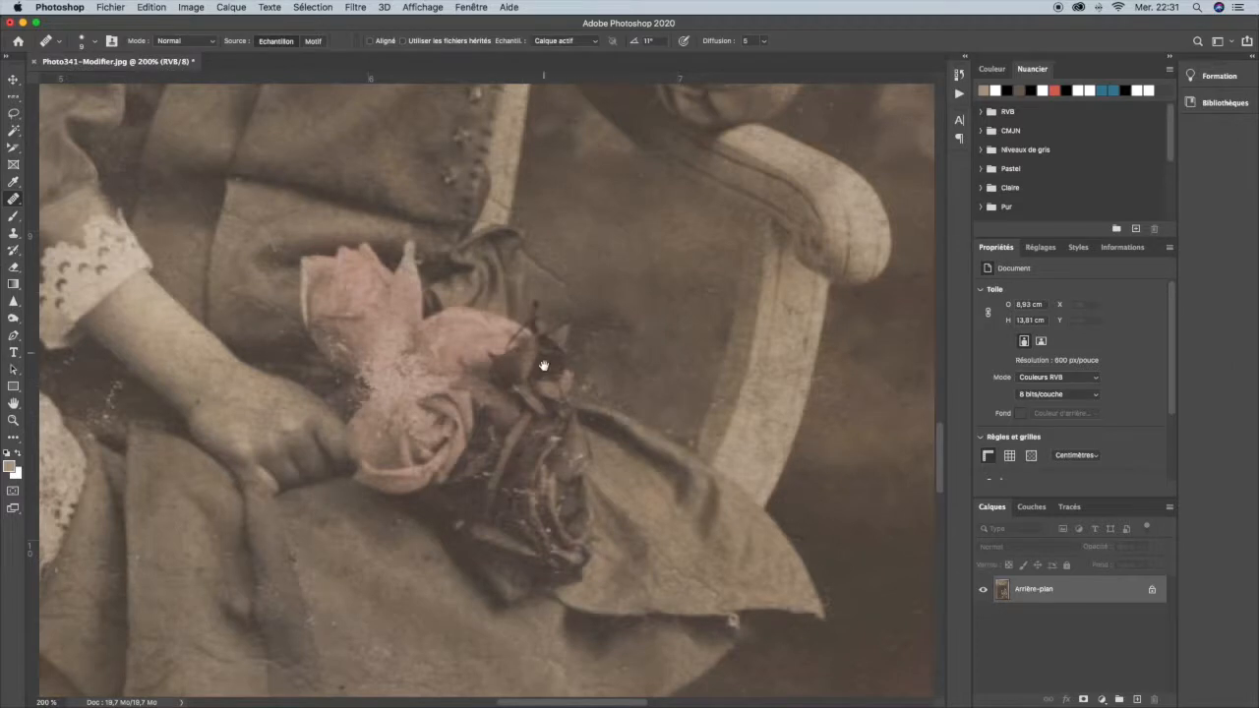
Step: Clean the white marks along the skirt hem where it meets the dark stockings
{"action": "left_click_drag", "start_coordinate": [544, 365], "coordinate": [580, 273]}
{"action": "left_click_drag", "start_coordinate": [638, 401], "coordinate": [679, 151]}
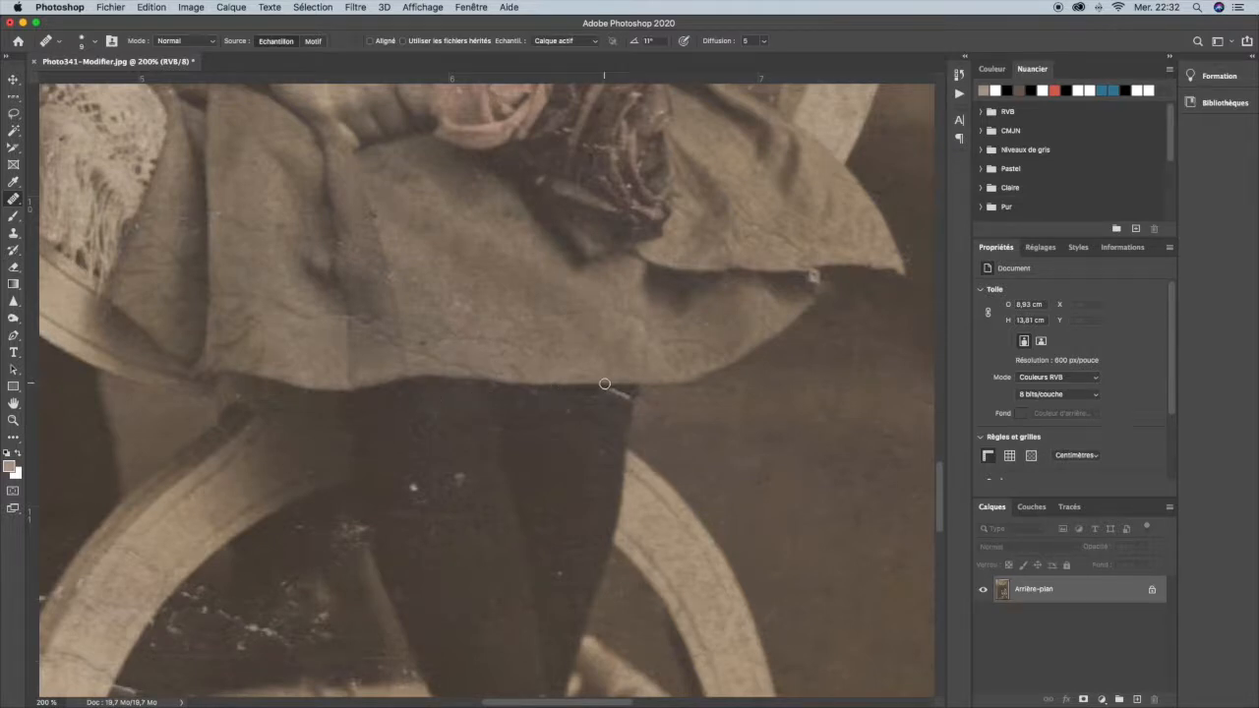
{"action": "mouse_move", "coordinate": [607, 384]}
{"action": "left_mouse_down"}
{"action": "mouse_move", "coordinate": [623, 399]}
{"action": "mouse_move", "coordinate": [611, 392]}
{"action": "left_mouse_up"}
Step: Heal the white cracks in the dark gap above the chair's crossbar and on the adjoining curved front leg
{"action": "left_click_drag", "start_coordinate": [478, 522], "coordinate": [613, 292]}
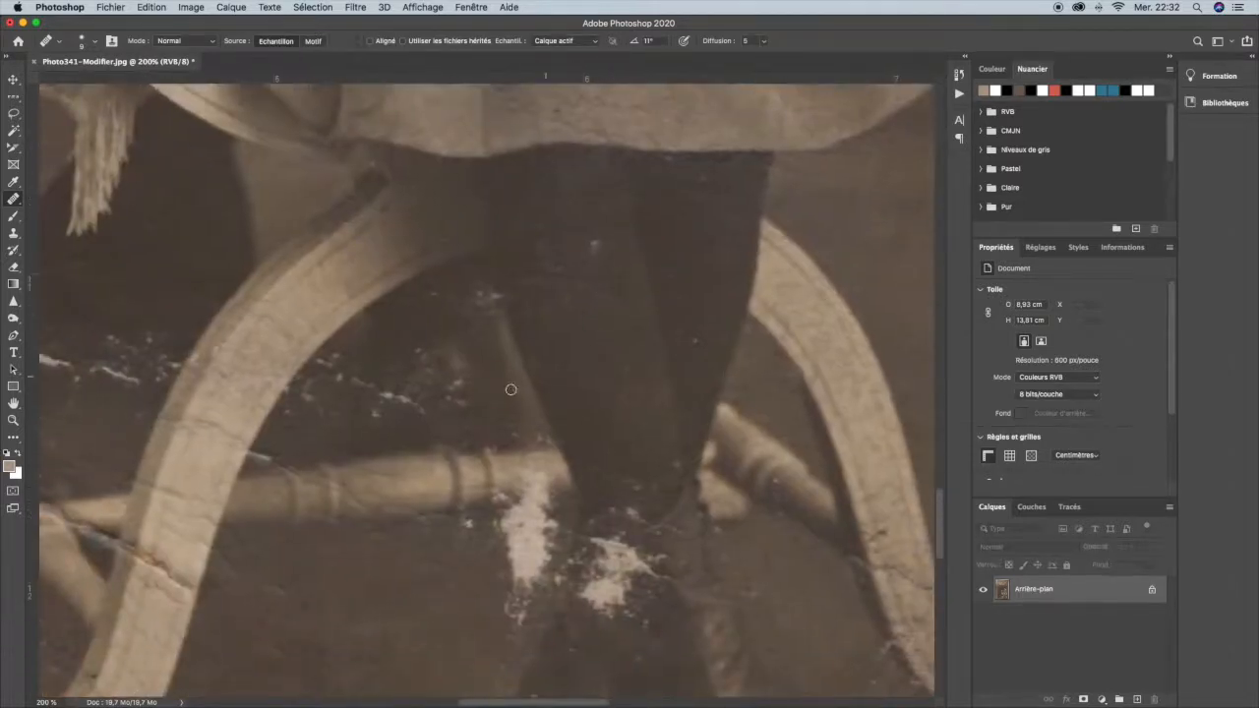
{"action": "left_click_drag", "start_coordinate": [450, 403], "coordinate": [441, 376]}
{"action": "mouse_move", "coordinate": [350, 435]}
{"action": "left_mouse_down"}
{"action": "mouse_move", "coordinate": [357, 416]}
{"action": "mouse_move", "coordinate": [397, 400]}
{"action": "mouse_move", "coordinate": [444, 413]}
{"action": "mouse_move", "coordinate": [408, 405]}
{"action": "left_mouse_up"}
{"action": "key", "text": "super+z"}
{"action": "mouse_move", "coordinate": [425, 423]}
{"action": "left_mouse_down"}
{"action": "mouse_move", "coordinate": [385, 403]}
{"action": "mouse_move", "coordinate": [435, 408]}
{"action": "mouse_move", "coordinate": [404, 405]}
{"action": "mouse_move", "coordinate": [407, 428]}
{"action": "mouse_move", "coordinate": [369, 413]}
{"action": "mouse_move", "coordinate": [375, 395]}
{"action": "mouse_move", "coordinate": [426, 368]}
{"action": "mouse_move", "coordinate": [423, 347]}
{"action": "mouse_move", "coordinate": [422, 394]}
{"action": "left_mouse_up"}
{"action": "left_click", "coordinate": [407, 429], "text": "alt"}
{"action": "left_click", "coordinate": [374, 424], "text": "alt"}
{"action": "mouse_move", "coordinate": [355, 341]}
{"action": "left_mouse_down"}
{"action": "mouse_move", "coordinate": [324, 365]}
{"action": "mouse_move", "coordinate": [326, 380]}
{"action": "mouse_move", "coordinate": [321, 361]}
{"action": "mouse_move", "coordinate": [339, 358]}
{"action": "left_mouse_up"}
{"action": "left_click", "coordinate": [390, 393], "text": "alt"}
{"action": "mouse_move", "coordinate": [338, 408]}
{"action": "left_mouse_down"}
{"action": "mouse_move", "coordinate": [309, 389]}
{"action": "mouse_move", "coordinate": [317, 402]}
{"action": "left_mouse_up"}
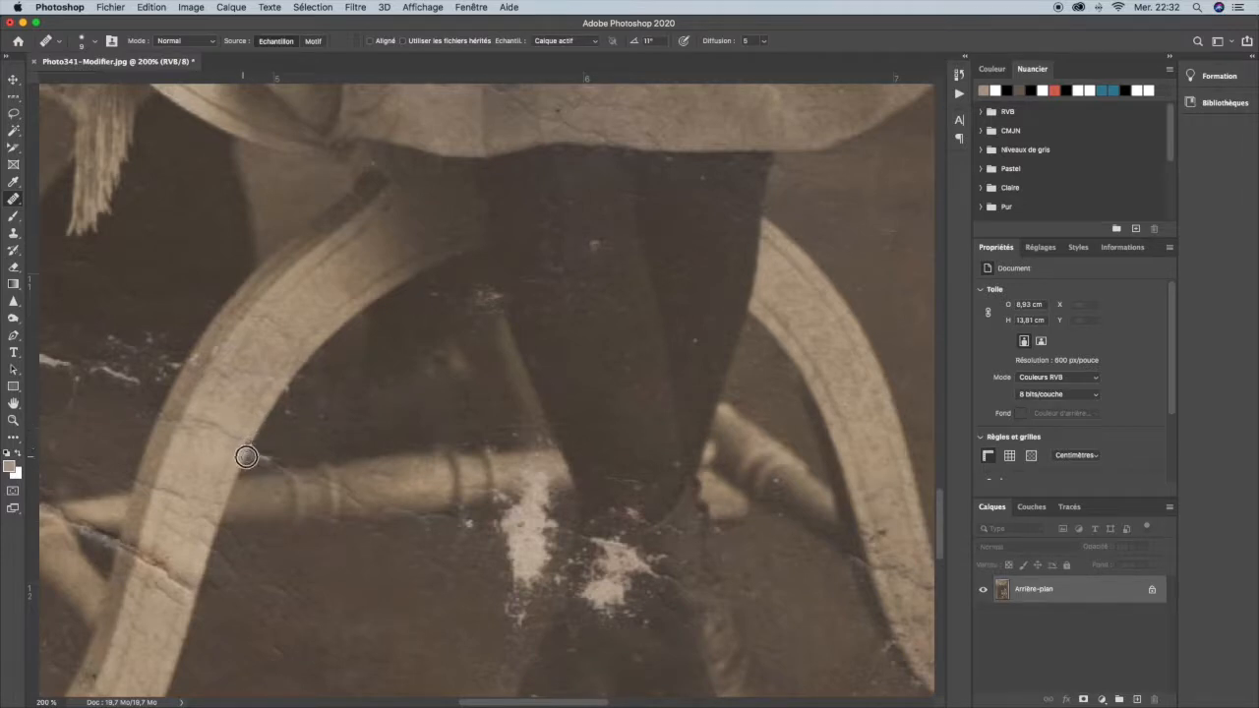
{"action": "mouse_move", "coordinate": [241, 434]}
{"action": "left_mouse_down"}
{"action": "mouse_move", "coordinate": [233, 444]}
{"action": "mouse_move", "coordinate": [186, 422]}
{"action": "left_mouse_up"}
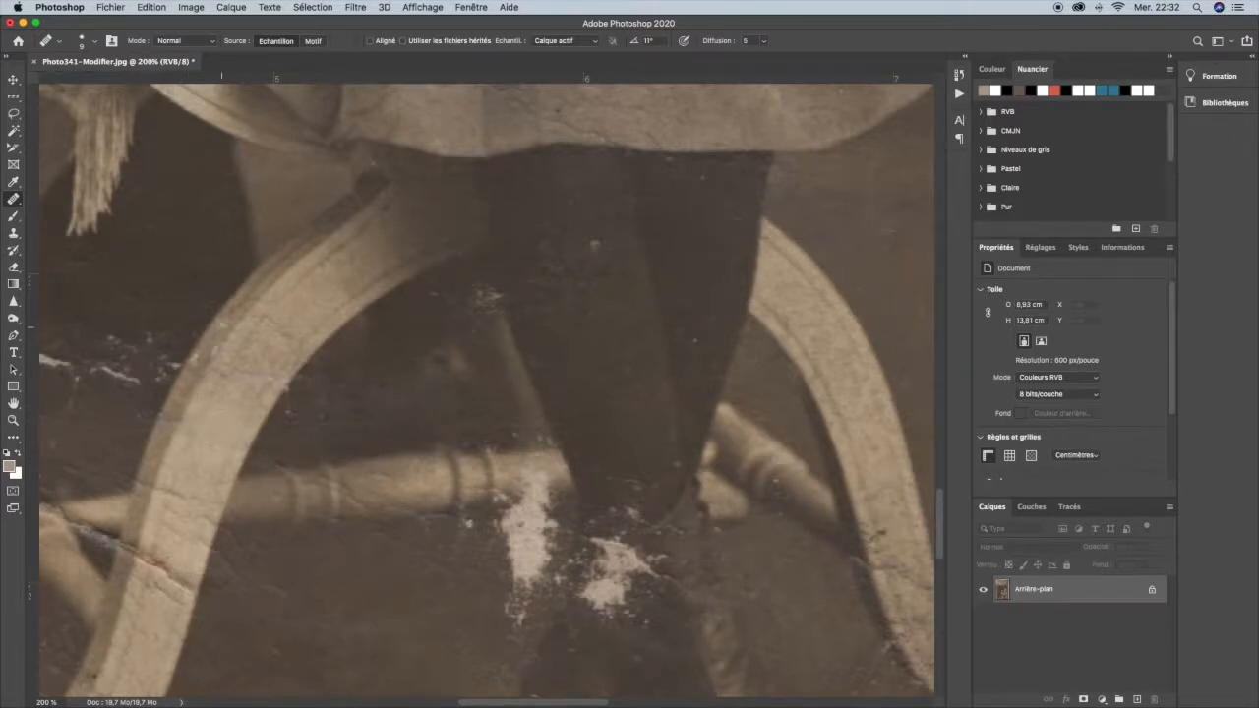
Step: Heal the white cracks in the dark background between the chair's front and rear curved legs
{"action": "left_click_drag", "start_coordinate": [199, 283], "coordinate": [498, 349]}
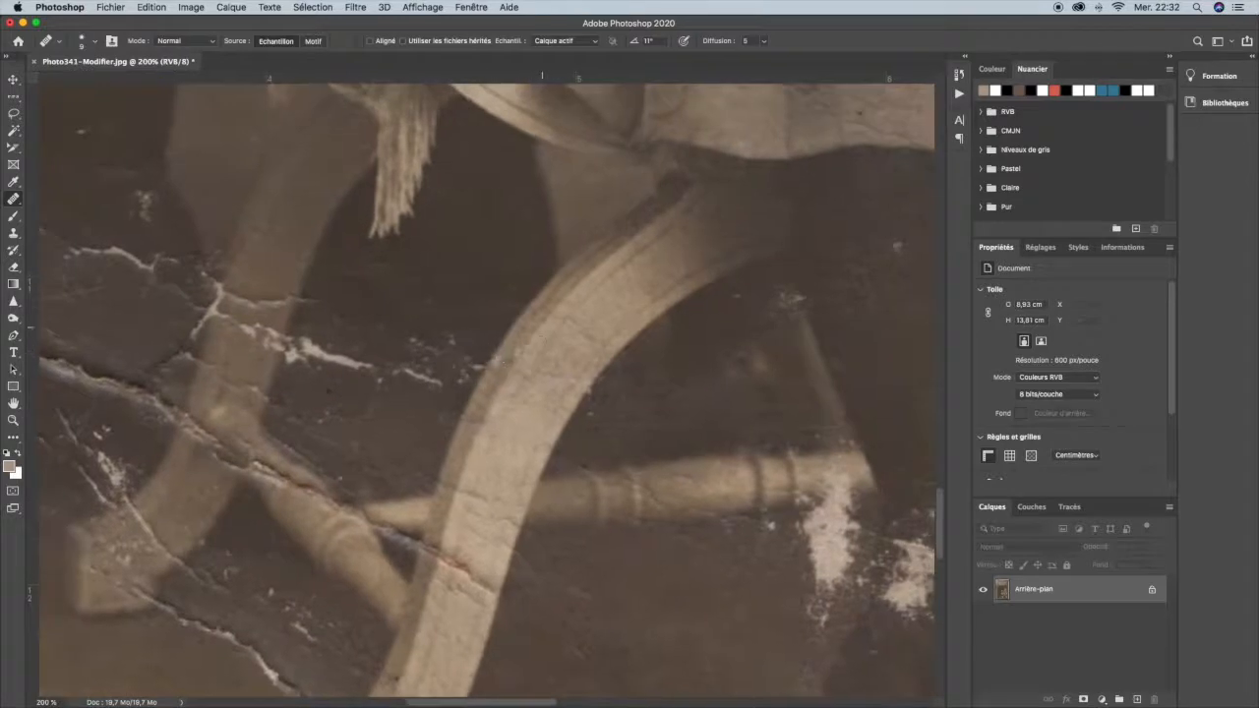
{"action": "left_click_drag", "start_coordinate": [462, 286], "coordinate": [470, 330]}
{"action": "left_click", "coordinate": [491, 359]}
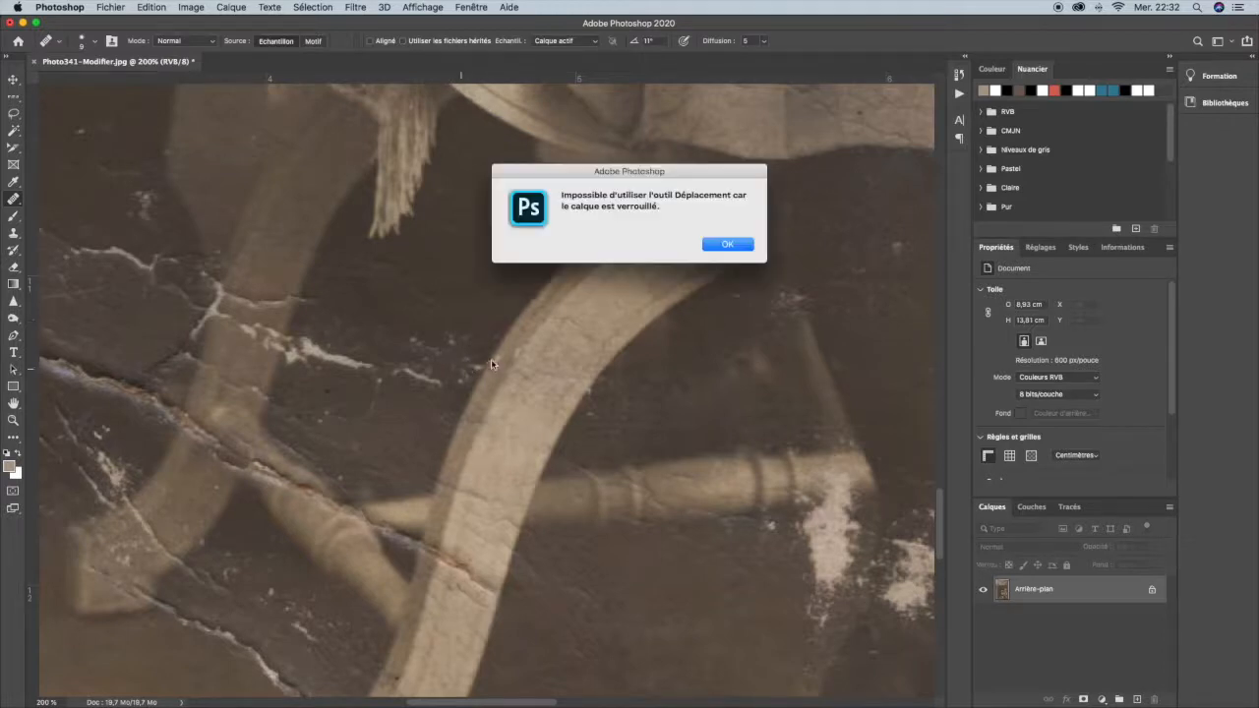
{"action": "key", "text": "Return"}
{"action": "left_click", "coordinate": [445, 284], "text": "alt"}
{"action": "mouse_move", "coordinate": [425, 341]}
{"action": "left_mouse_down"}
{"action": "mouse_move", "coordinate": [463, 338]}
{"action": "mouse_move", "coordinate": [434, 349]}
{"action": "mouse_move", "coordinate": [439, 396]}
{"action": "mouse_move", "coordinate": [426, 361]}
{"action": "mouse_move", "coordinate": [399, 384]}
{"action": "mouse_move", "coordinate": [389, 366]}
{"action": "mouse_move", "coordinate": [363, 379]}
{"action": "mouse_move", "coordinate": [388, 362]}
{"action": "mouse_move", "coordinate": [358, 373]}
{"action": "mouse_move", "coordinate": [362, 337]}
{"action": "mouse_move", "coordinate": [331, 374]}
{"action": "mouse_move", "coordinate": [341, 351]}
{"action": "mouse_move", "coordinate": [322, 366]}
{"action": "mouse_move", "coordinate": [324, 348]}
{"action": "mouse_move", "coordinate": [285, 334]}
{"action": "left_mouse_up"}
{"action": "left_click", "coordinate": [418, 317], "text": "alt"}
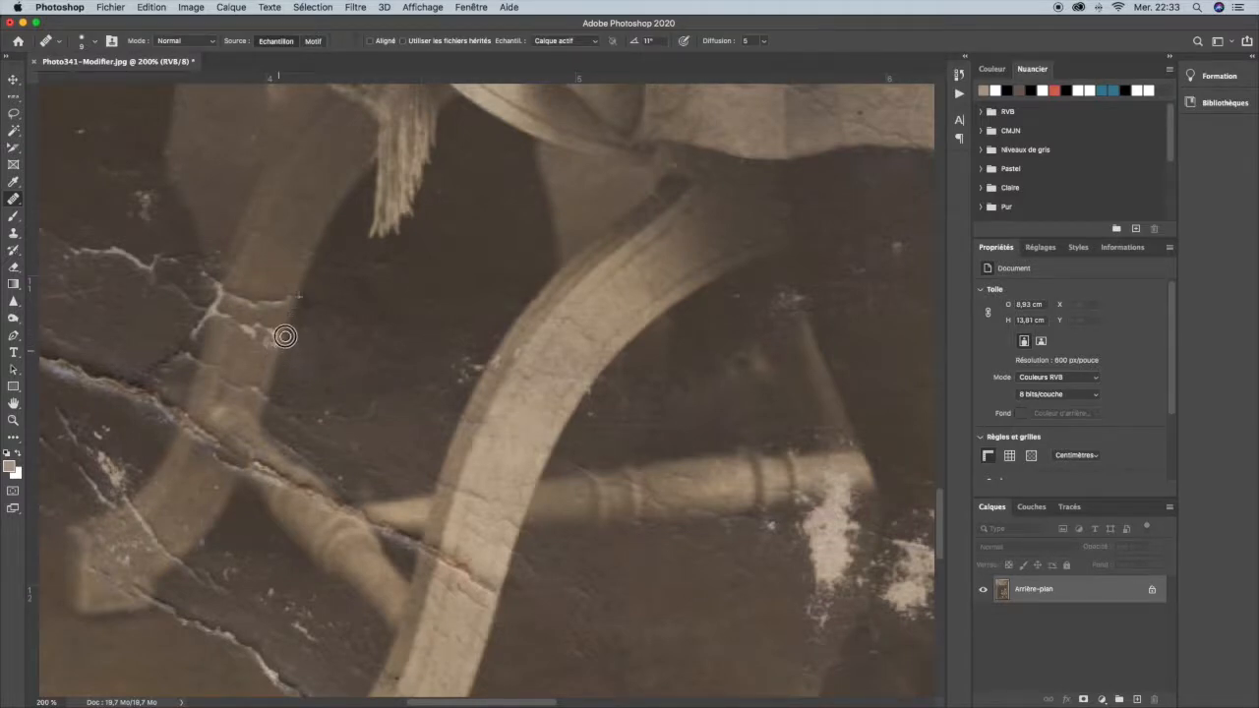
Step: Repair the white cracks running across the chair's rear leg, sampling clean wood next to them
{"action": "left_click", "coordinate": [264, 369], "text": "alt"}
{"action": "left_click_drag", "start_coordinate": [275, 333], "coordinate": [274, 329]}
{"action": "left_click", "coordinate": [235, 362], "text": "alt"}
{"action": "left_click_drag", "start_coordinate": [236, 337], "coordinate": [257, 338]}
{"action": "left_click", "coordinate": [238, 254]}
{"action": "left_click", "coordinate": [241, 318]}
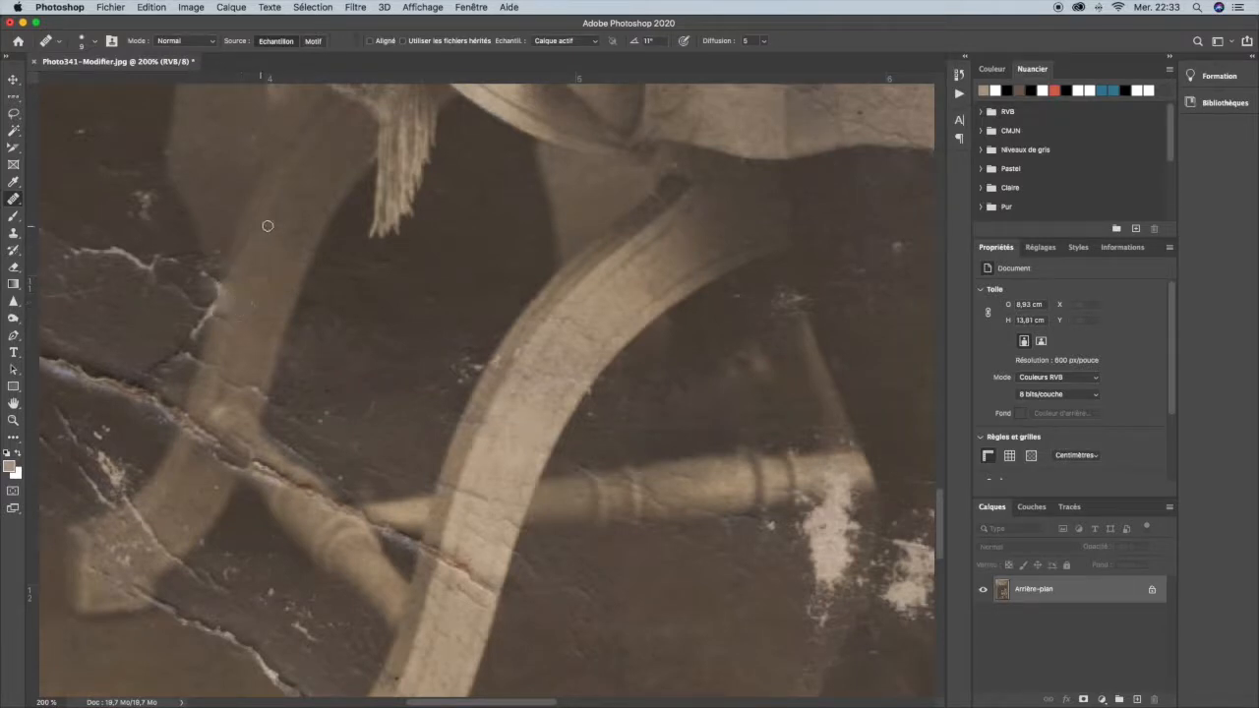
Step: Heal the crack along the outer edge of the chair's rear leg and undo the last stroke there
{"action": "left_click", "coordinate": [217, 347], "text": "alt"}
{"action": "left_click_drag", "start_coordinate": [224, 317], "coordinate": [228, 320]}
{"action": "left_click", "coordinate": [213, 315]}
{"action": "mouse_move", "coordinate": [213, 315]}
{"action": "left_mouse_down"}
{"action": "mouse_move", "coordinate": [195, 347]}
{"action": "mouse_move", "coordinate": [206, 301]}
{"action": "mouse_move", "coordinate": [186, 308]}
{"action": "mouse_move", "coordinate": [217, 287]}
{"action": "left_mouse_up"}
{"action": "left_click", "coordinate": [153, 311], "text": "alt"}
{"action": "left_click", "coordinate": [187, 328]}
{"action": "left_click", "coordinate": [178, 332], "text": "alt"}
{"action": "left_click_drag", "start_coordinate": [216, 285], "coordinate": [233, 310]}
{"action": "key", "text": "super+z"}
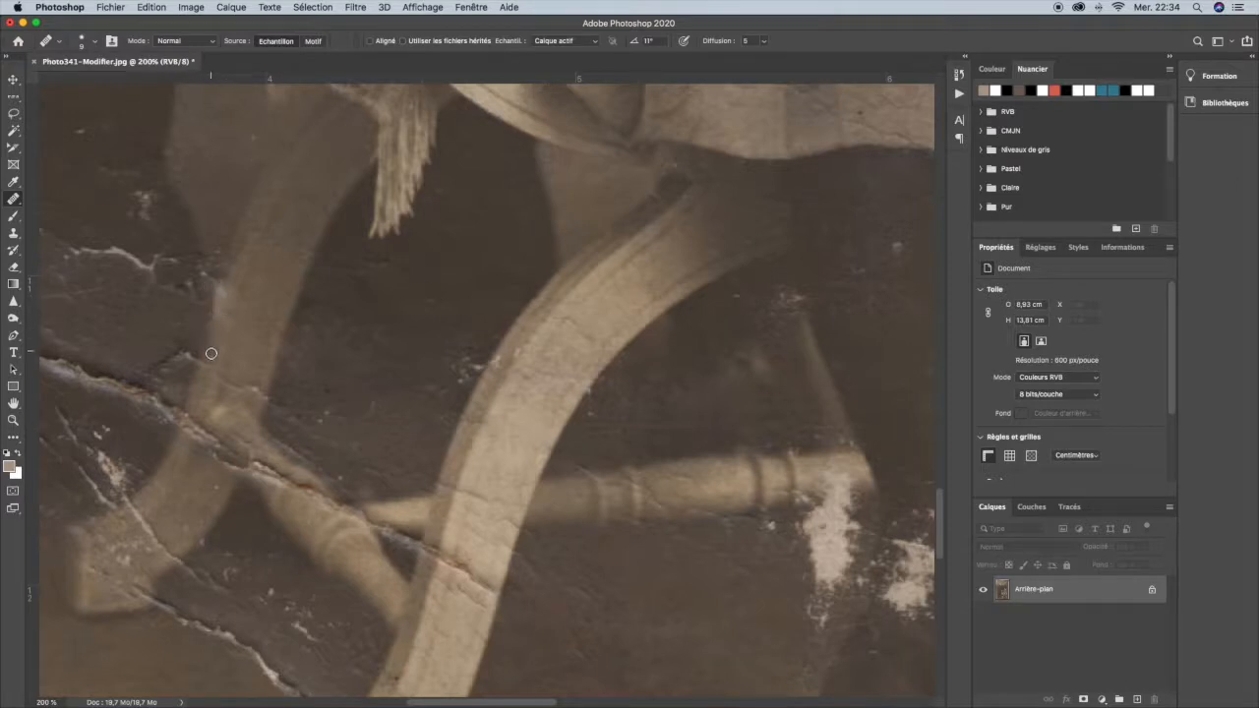
Step: Heal the white cracks and specks in the dark background between the standing man's trouser leg and the rear chair leg
{"action": "mouse_move", "coordinate": [211, 302]}
{"action": "left_mouse_down"}
{"action": "mouse_move", "coordinate": [249, 279]}
{"action": "mouse_move", "coordinate": [262, 307]}
{"action": "mouse_move", "coordinate": [233, 296]}
{"action": "mouse_move", "coordinate": [214, 330]}
{"action": "mouse_move", "coordinate": [225, 325]}
{"action": "mouse_move", "coordinate": [178, 299]}
{"action": "mouse_move", "coordinate": [201, 286]}
{"action": "mouse_move", "coordinate": [170, 293]}
{"action": "mouse_move", "coordinate": [199, 270]}
{"action": "mouse_move", "coordinate": [202, 287]}
{"action": "mouse_move", "coordinate": [178, 290]}
{"action": "mouse_move", "coordinate": [512, 351]}
{"action": "left_mouse_up"}
{"action": "left_click", "coordinate": [213, 207], "text": "alt"}
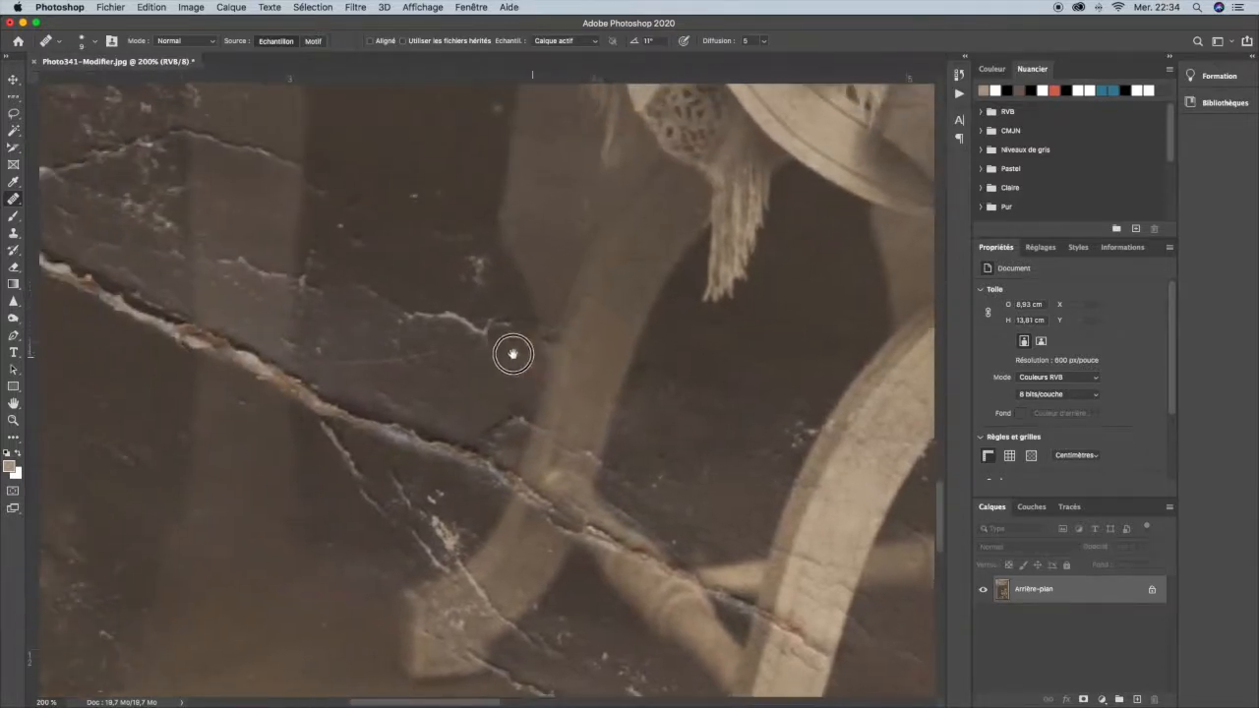
{"action": "mouse_move", "coordinate": [390, 316]}
{"action": "left_mouse_down"}
{"action": "mouse_move", "coordinate": [462, 318]}
{"action": "mouse_move", "coordinate": [447, 325]}
{"action": "mouse_move", "coordinate": [448, 306]}
{"action": "mouse_move", "coordinate": [485, 337]}
{"action": "left_mouse_up"}
{"action": "left_click", "coordinate": [406, 279], "text": "alt"}
{"action": "left_click", "coordinate": [447, 304], "text": "alt"}
{"action": "mouse_move", "coordinate": [474, 287]}
{"action": "left_mouse_down"}
{"action": "mouse_move", "coordinate": [483, 279]}
{"action": "mouse_move", "coordinate": [464, 270]}
{"action": "mouse_move", "coordinate": [477, 261]}
{"action": "left_mouse_up"}
{"action": "left_click", "coordinate": [445, 182], "text": "alt"}
{"action": "left_click_drag", "start_coordinate": [427, 203], "coordinate": [410, 205]}
{"action": "left_click_drag", "start_coordinate": [368, 196], "coordinate": [343, 220]}
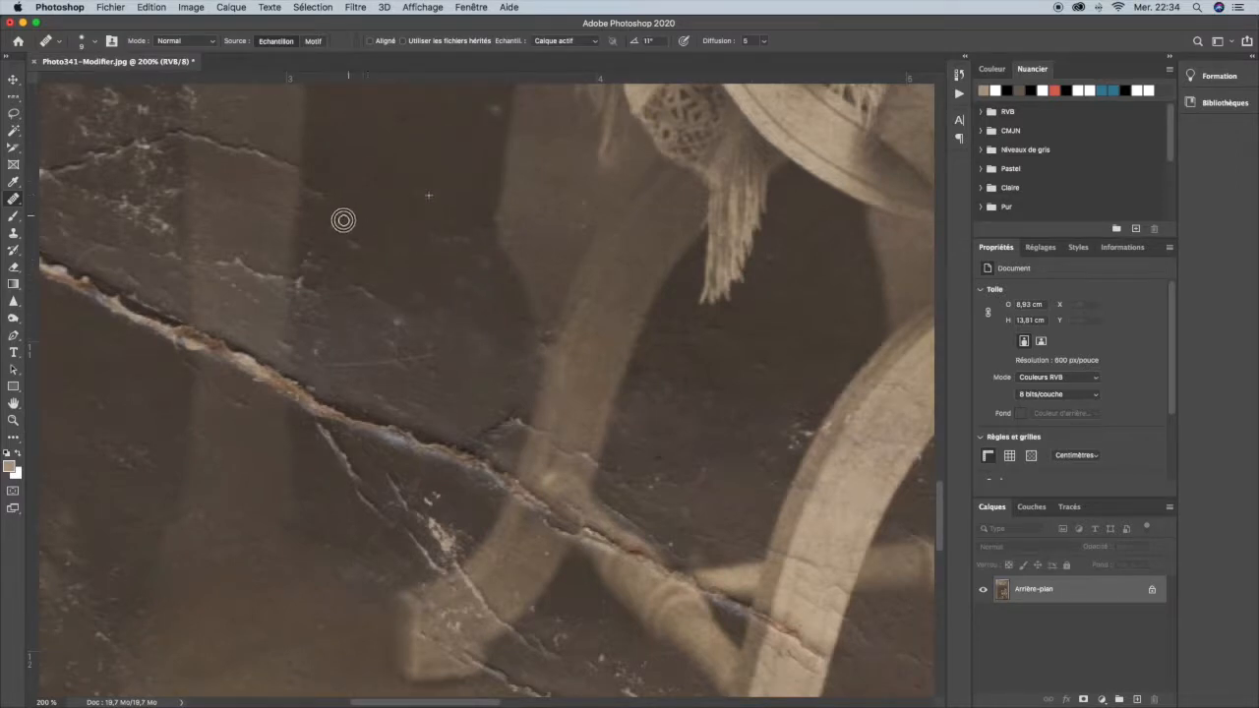
{"action": "mouse_move", "coordinate": [403, 315]}
{"action": "left_mouse_down"}
{"action": "mouse_move", "coordinate": [400, 327]}
{"action": "mouse_move", "coordinate": [400, 283]}
{"action": "left_mouse_up"}
{"action": "left_click", "coordinate": [382, 305], "text": "alt"}
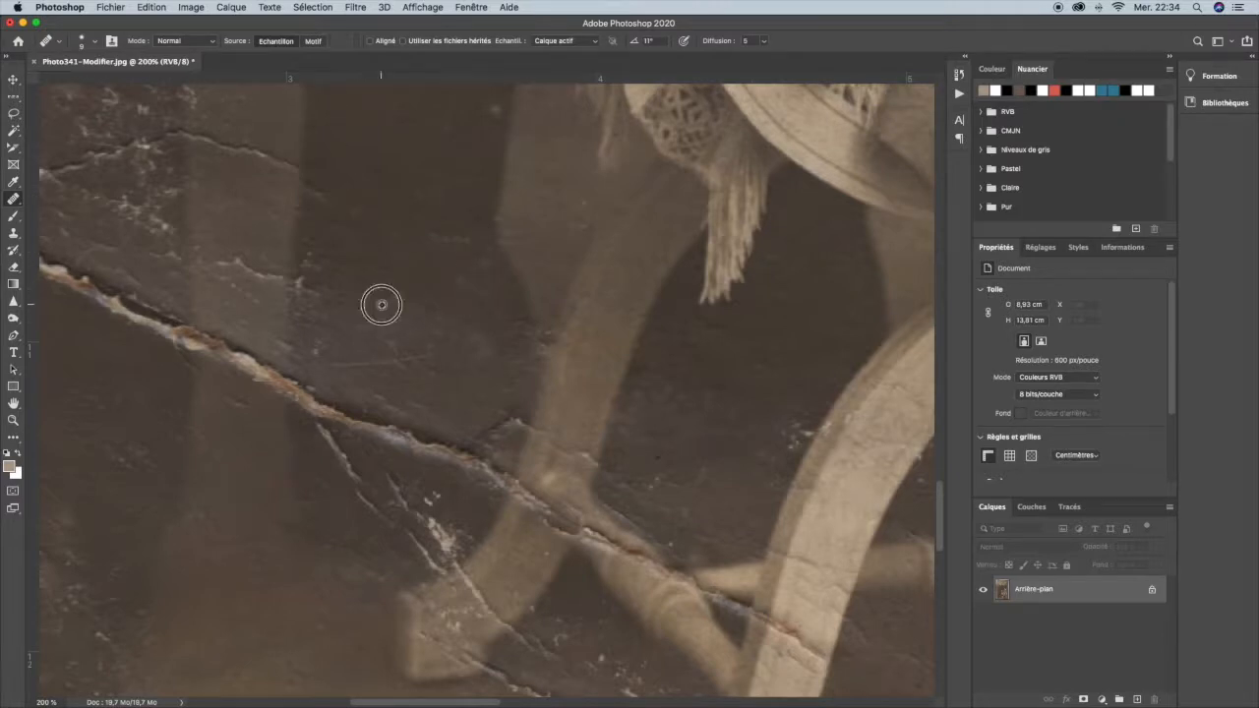
{"action": "mouse_move", "coordinate": [309, 291]}
{"action": "left_mouse_down"}
{"action": "mouse_move", "coordinate": [315, 231]}
{"action": "mouse_move", "coordinate": [328, 238]}
{"action": "mouse_move", "coordinate": [320, 185]}
{"action": "mouse_move", "coordinate": [302, 185]}
{"action": "mouse_move", "coordinate": [355, 213]}
{"action": "left_mouse_up"}
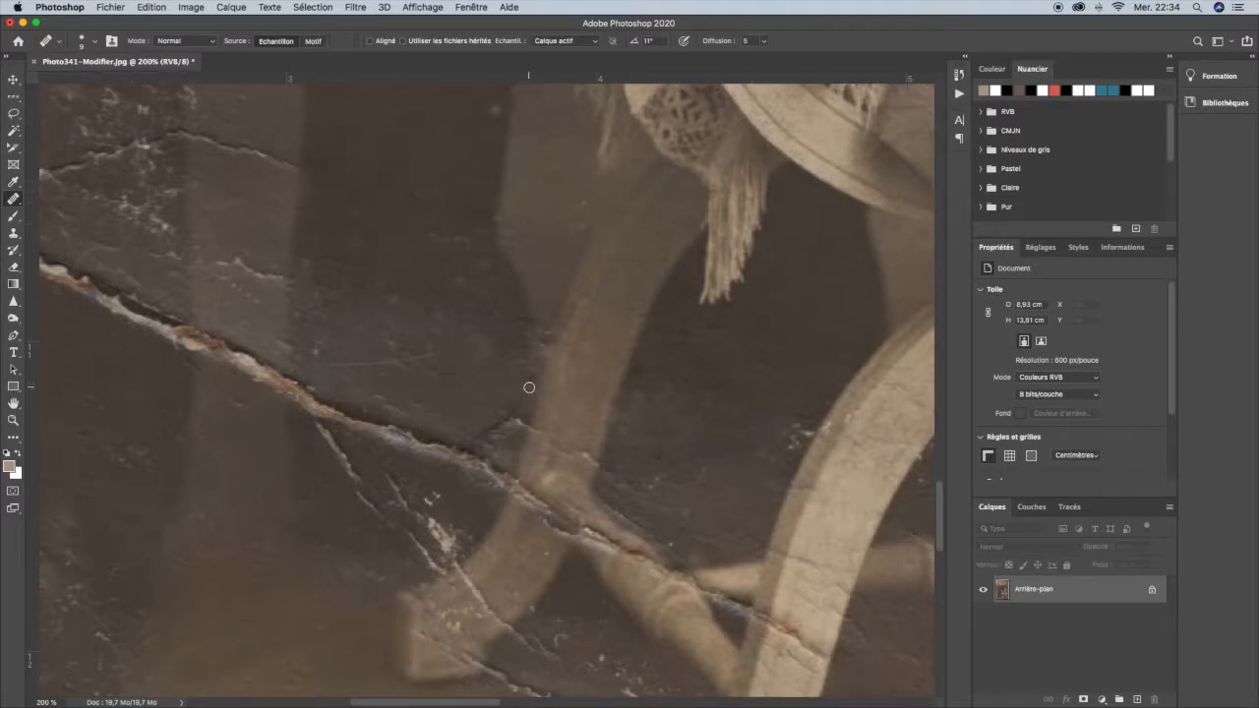
Step: Set the healing brush size to 10 px and repair the brown crack across the chair's curved front leg
{"action": "left_click_drag", "start_coordinate": [452, 395], "coordinate": [240, 179]}
{"action": "left_click", "coordinate": [564, 381], "text": "alt"}
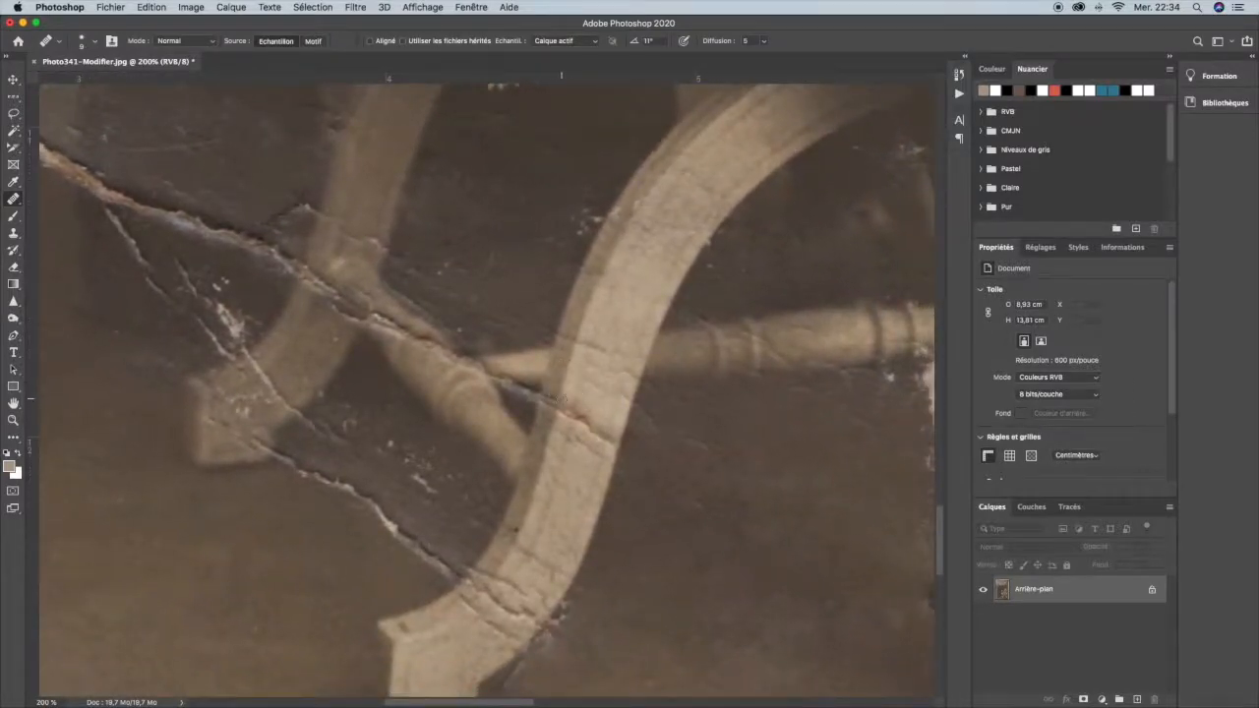
{"action": "mouse_move", "coordinate": [558, 400]}
{"action": "left_mouse_down"}
{"action": "mouse_move", "coordinate": [551, 413]}
{"action": "mouse_move", "coordinate": [571, 397]}
{"action": "mouse_move", "coordinate": [565, 416]}
{"action": "mouse_move", "coordinate": [596, 424]}
{"action": "mouse_move", "coordinate": [599, 439]}
{"action": "mouse_move", "coordinate": [607, 427]}
{"action": "mouse_move", "coordinate": [609, 439]}
{"action": "mouse_move", "coordinate": [565, 435]}
{"action": "left_mouse_up"}
{"action": "right_click", "coordinate": [638, 436]}
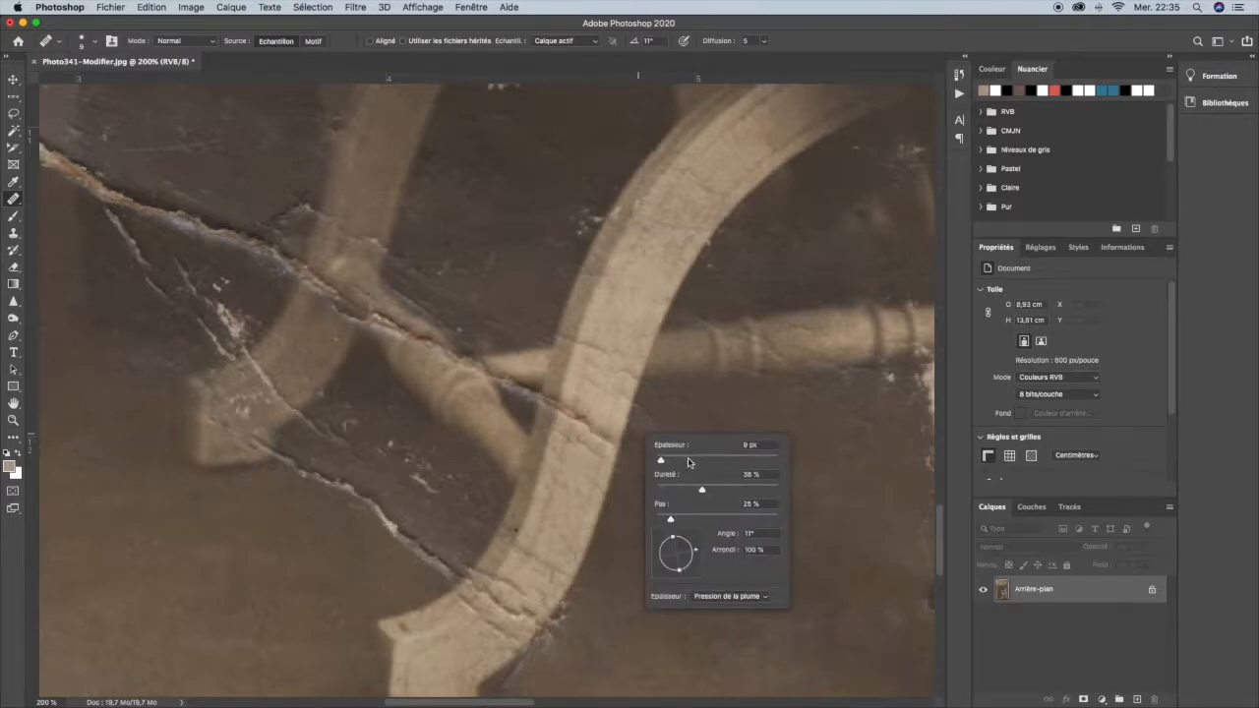
{"action": "left_click_drag", "start_coordinate": [663, 461], "coordinate": [663, 464]}
{"action": "left_click", "coordinate": [673, 413]}
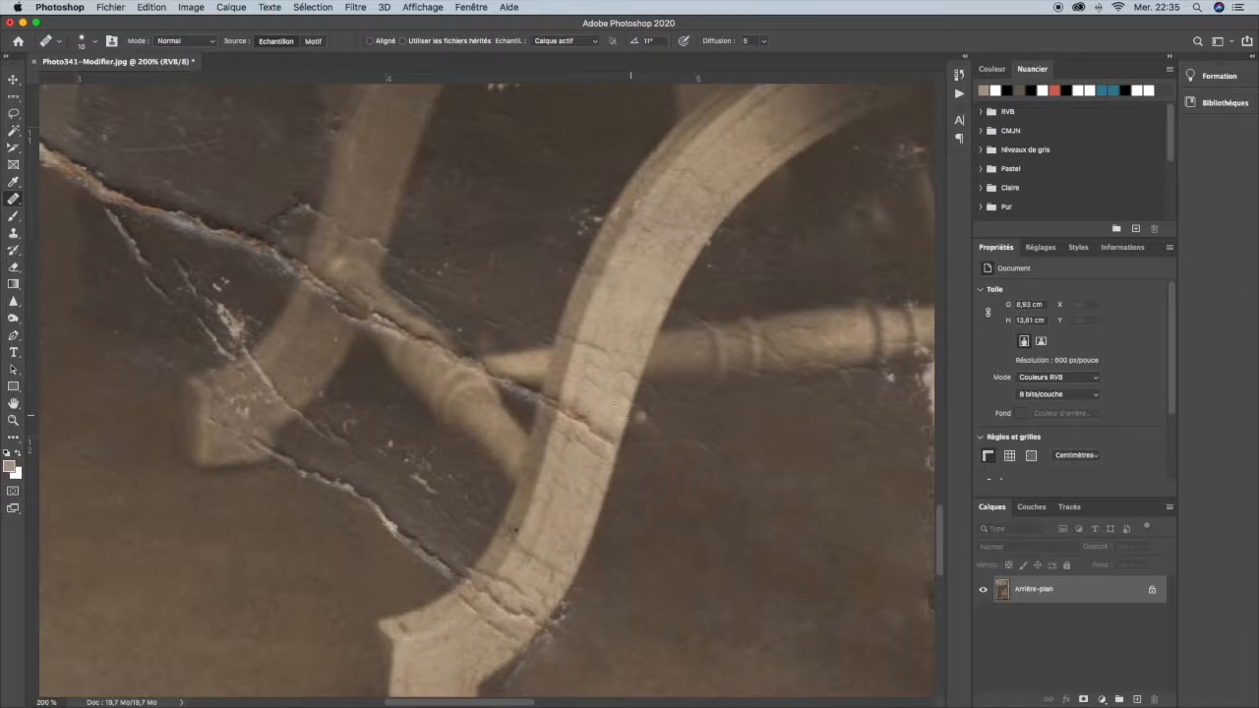
{"action": "left_click", "coordinate": [561, 390], "text": "alt"}
{"action": "mouse_move", "coordinate": [556, 406]}
{"action": "left_mouse_down"}
{"action": "mouse_move", "coordinate": [571, 399]}
{"action": "mouse_move", "coordinate": [562, 416]}
{"action": "mouse_move", "coordinate": [582, 407]}
{"action": "mouse_move", "coordinate": [597, 416]}
{"action": "mouse_move", "coordinate": [591, 430]}
{"action": "mouse_move", "coordinate": [616, 435]}
{"action": "left_mouse_up"}
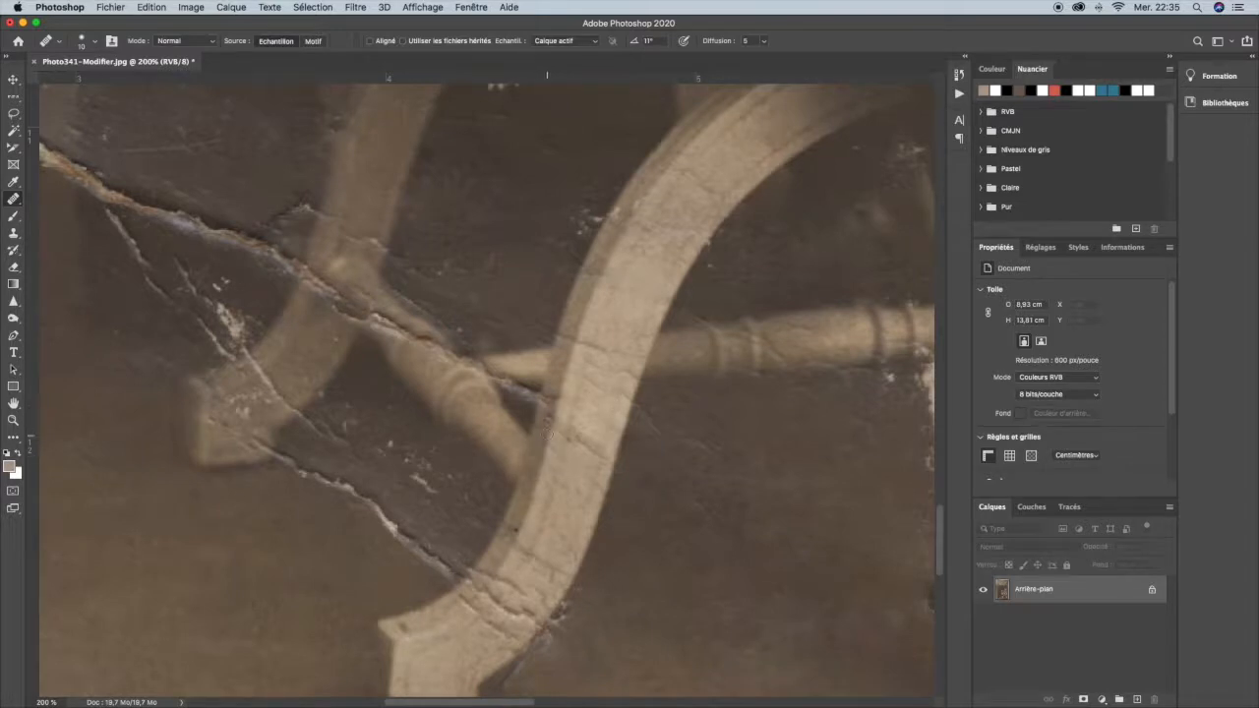
{"action": "mouse_move", "coordinate": [553, 422]}
{"action": "left_mouse_down"}
{"action": "mouse_move", "coordinate": [550, 394]}
{"action": "mouse_move", "coordinate": [556, 429]}
{"action": "mouse_move", "coordinate": [568, 430]}
{"action": "mouse_move", "coordinate": [557, 442]}
{"action": "mouse_move", "coordinate": [605, 448]}
{"action": "mouse_move", "coordinate": [600, 463]}
{"action": "left_mouse_up"}
Step: Heal the crack at the short crossbar end behind the front leg and the long crack across the floor beneath it
{"action": "left_click", "coordinate": [538, 419], "text": "alt"}
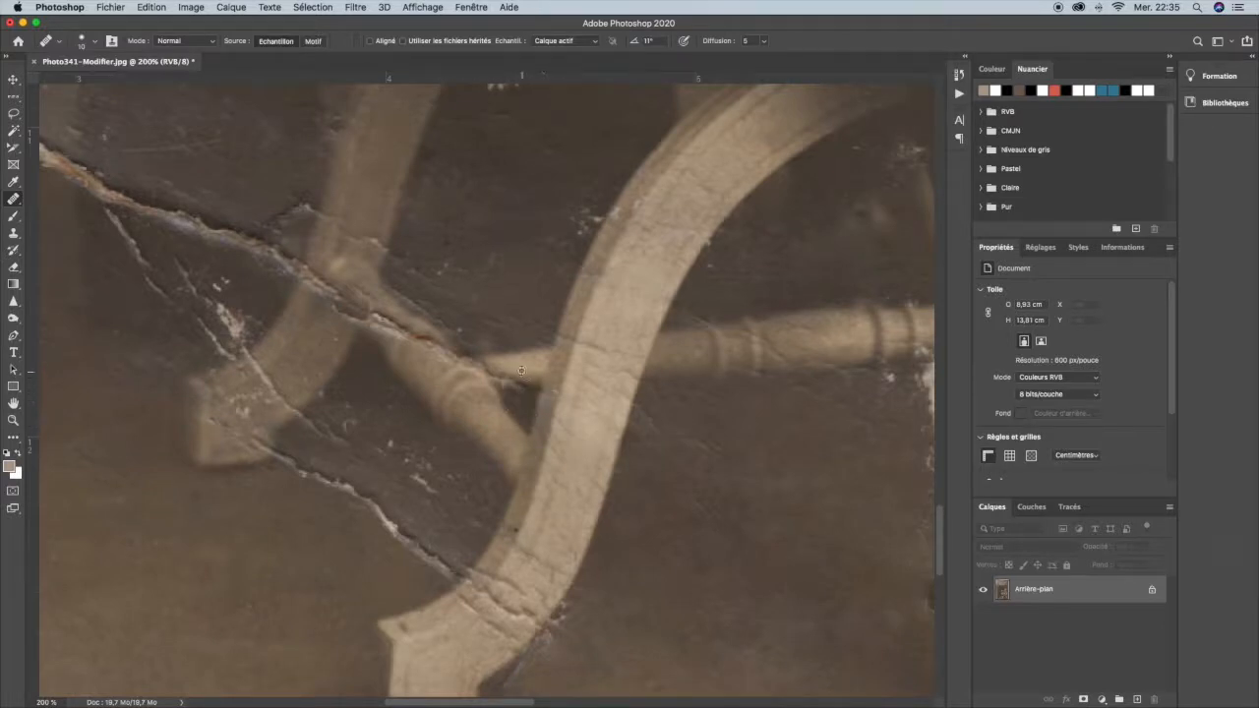
{"action": "mouse_move", "coordinate": [510, 382]}
{"action": "left_mouse_down"}
{"action": "mouse_move", "coordinate": [500, 377]}
{"action": "mouse_move", "coordinate": [532, 389]}
{"action": "mouse_move", "coordinate": [533, 369]}
{"action": "mouse_move", "coordinate": [535, 381]}
{"action": "left_mouse_up"}
{"action": "mouse_move", "coordinate": [502, 374]}
{"action": "left_mouse_down"}
{"action": "mouse_move", "coordinate": [521, 374]}
{"action": "mouse_move", "coordinate": [473, 363]}
{"action": "mouse_move", "coordinate": [502, 370]}
{"action": "mouse_move", "coordinate": [502, 383]}
{"action": "mouse_move", "coordinate": [536, 365]}
{"action": "left_mouse_up"}
{"action": "left_click", "coordinate": [348, 575], "text": "alt"}
{"action": "mouse_move", "coordinate": [439, 567]}
{"action": "left_mouse_down"}
{"action": "mouse_move", "coordinate": [407, 544]}
{"action": "mouse_move", "coordinate": [420, 535]}
{"action": "mouse_move", "coordinate": [397, 532]}
{"action": "mouse_move", "coordinate": [411, 516]}
{"action": "mouse_move", "coordinate": [373, 526]}
{"action": "mouse_move", "coordinate": [405, 510]}
{"action": "mouse_move", "coordinate": [368, 514]}
{"action": "mouse_move", "coordinate": [391, 498]}
{"action": "mouse_move", "coordinate": [349, 500]}
{"action": "mouse_move", "coordinate": [359, 495]}
{"action": "mouse_move", "coordinate": [335, 495]}
{"action": "mouse_move", "coordinate": [340, 479]}
{"action": "mouse_move", "coordinate": [323, 487]}
{"action": "mouse_move", "coordinate": [358, 482]}
{"action": "mouse_move", "coordinate": [303, 481]}
{"action": "mouse_move", "coordinate": [321, 468]}
{"action": "mouse_move", "coordinate": [289, 453]}
{"action": "mouse_move", "coordinate": [277, 462]}
{"action": "mouse_move", "coordinate": [360, 422]}
{"action": "mouse_move", "coordinate": [346, 408]}
{"action": "mouse_move", "coordinate": [300, 421]}
{"action": "mouse_move", "coordinate": [379, 420]}
{"action": "mouse_move", "coordinate": [365, 450]}
{"action": "mouse_move", "coordinate": [430, 470]}
{"action": "mouse_move", "coordinate": [416, 497]}
{"action": "mouse_move", "coordinate": [459, 487]}
{"action": "mouse_move", "coordinate": [427, 487]}
{"action": "mouse_move", "coordinate": [414, 457]}
{"action": "left_mouse_up"}
Step: Repair the torn crack running along the turned diagonal stretcher between the chair legs
{"action": "left_click", "coordinate": [425, 382], "text": "alt"}
{"action": "mouse_move", "coordinate": [399, 335]}
{"action": "left_mouse_down"}
{"action": "mouse_move", "coordinate": [410, 335]}
{"action": "mouse_move", "coordinate": [386, 315]}
{"action": "mouse_move", "coordinate": [379, 323]}
{"action": "mouse_move", "coordinate": [372, 303]}
{"action": "left_mouse_up"}
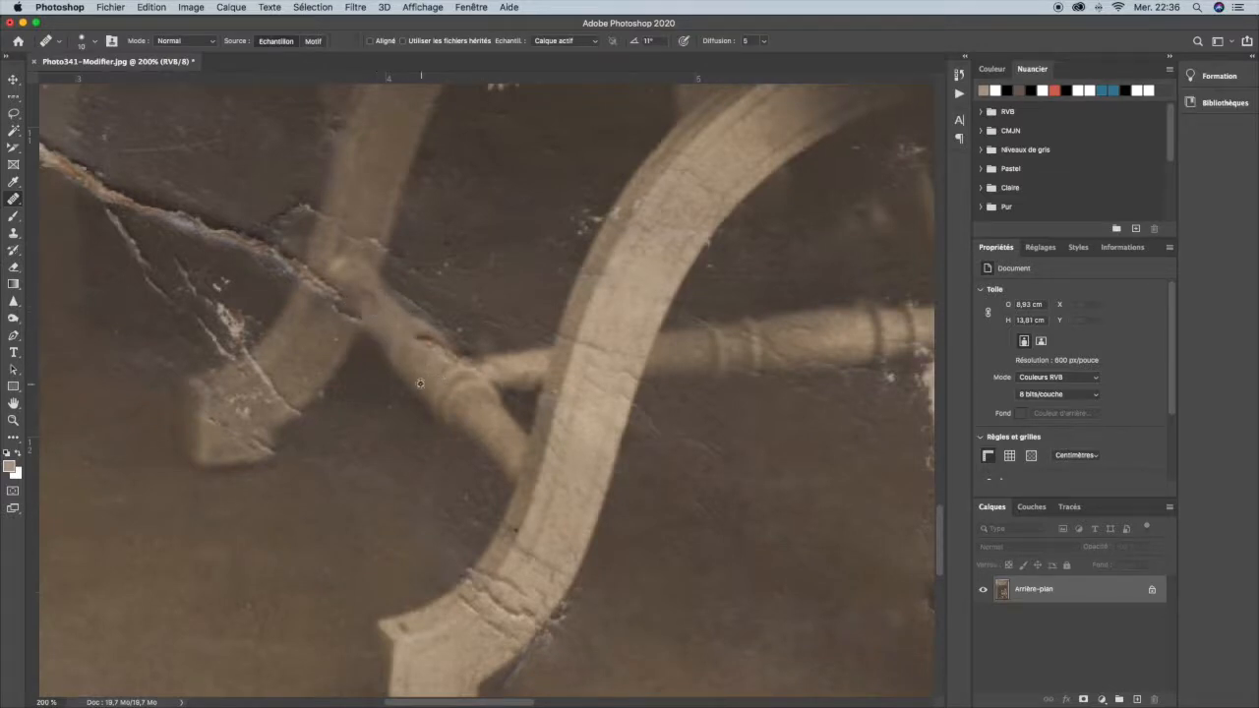
{"action": "mouse_move", "coordinate": [433, 344]}
{"action": "left_mouse_down"}
{"action": "mouse_move", "coordinate": [449, 356]}
{"action": "mouse_move", "coordinate": [439, 339]}
{"action": "mouse_move", "coordinate": [406, 352]}
{"action": "mouse_move", "coordinate": [454, 351]}
{"action": "left_mouse_up"}
{"action": "left_click", "coordinate": [407, 352], "text": "alt"}
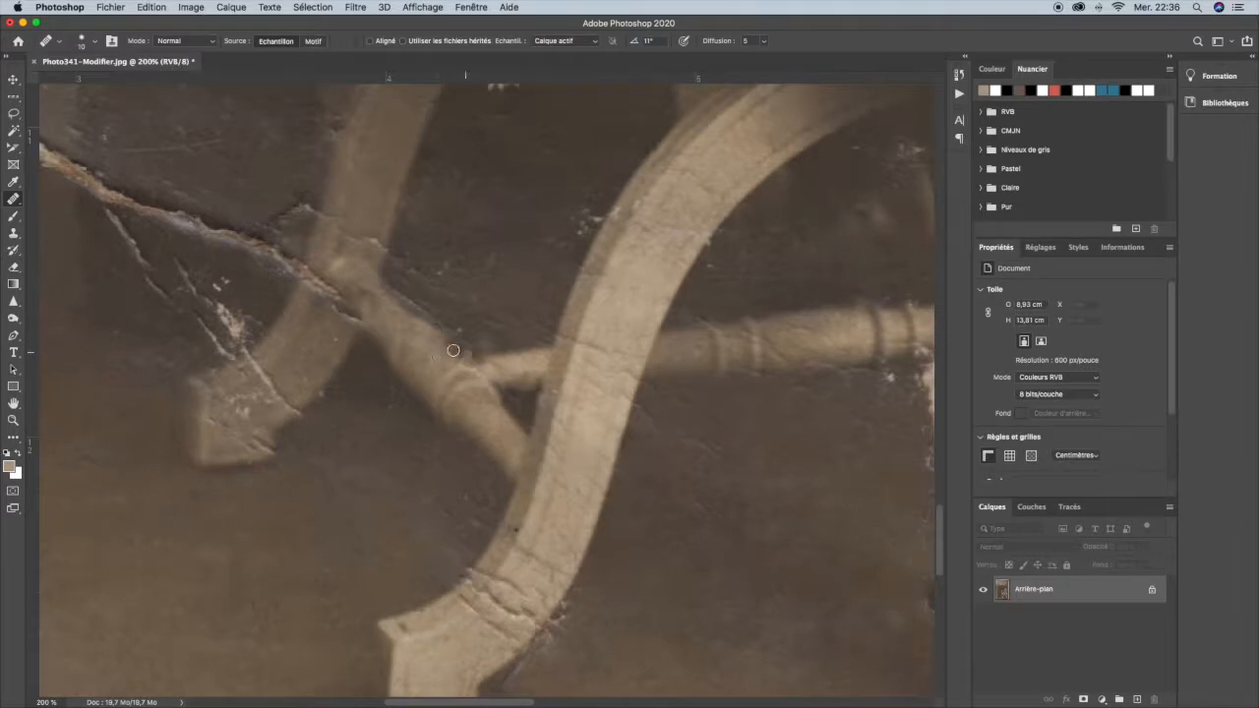
Step: Clean the cracks along the upper edge of the diagonal stretcher and around its junction with the crossbar
{"action": "left_click", "coordinate": [502, 304], "text": "alt"}
{"action": "left_click_drag", "start_coordinate": [432, 316], "coordinate": [392, 286]}
{"action": "left_click", "coordinate": [445, 243], "text": "alt"}
{"action": "left_click", "coordinate": [462, 285], "text": "alt"}
{"action": "left_click", "coordinate": [604, 141], "text": "alt"}
{"action": "mouse_move", "coordinate": [578, 226]}
{"action": "left_mouse_down"}
{"action": "mouse_move", "coordinate": [594, 199]}
{"action": "mouse_move", "coordinate": [590, 223]}
{"action": "mouse_move", "coordinate": [558, 203]}
{"action": "mouse_move", "coordinate": [602, 179]}
{"action": "left_mouse_up"}
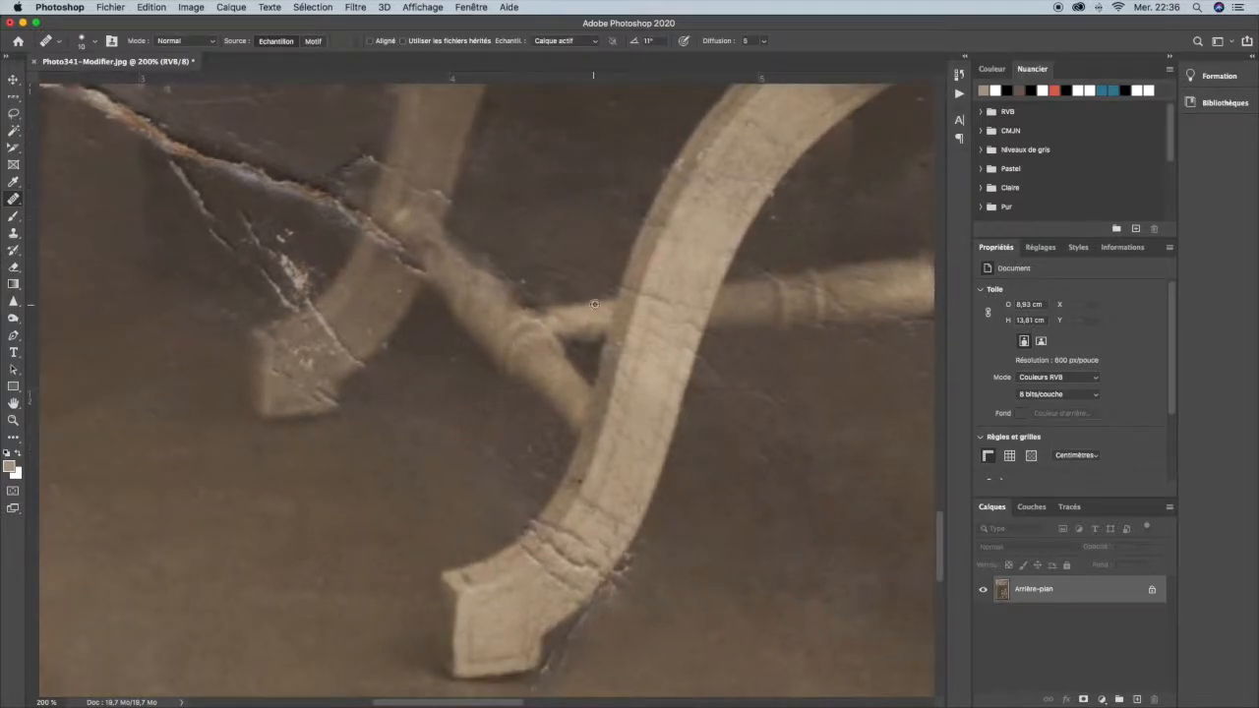
{"action": "left_click_drag", "start_coordinate": [554, 306], "coordinate": [534, 318]}
{"action": "left_click", "coordinate": [553, 273]}
Step: Heal the crack where the diagonal stretcher joins the rear chair leg, including the dark background beside the joint
{"action": "left_click", "coordinate": [368, 267], "text": "alt"}
{"action": "mouse_move", "coordinate": [388, 240]}
{"action": "left_mouse_down"}
{"action": "mouse_move", "coordinate": [357, 209]}
{"action": "mouse_move", "coordinate": [331, 203]}
{"action": "left_mouse_up"}
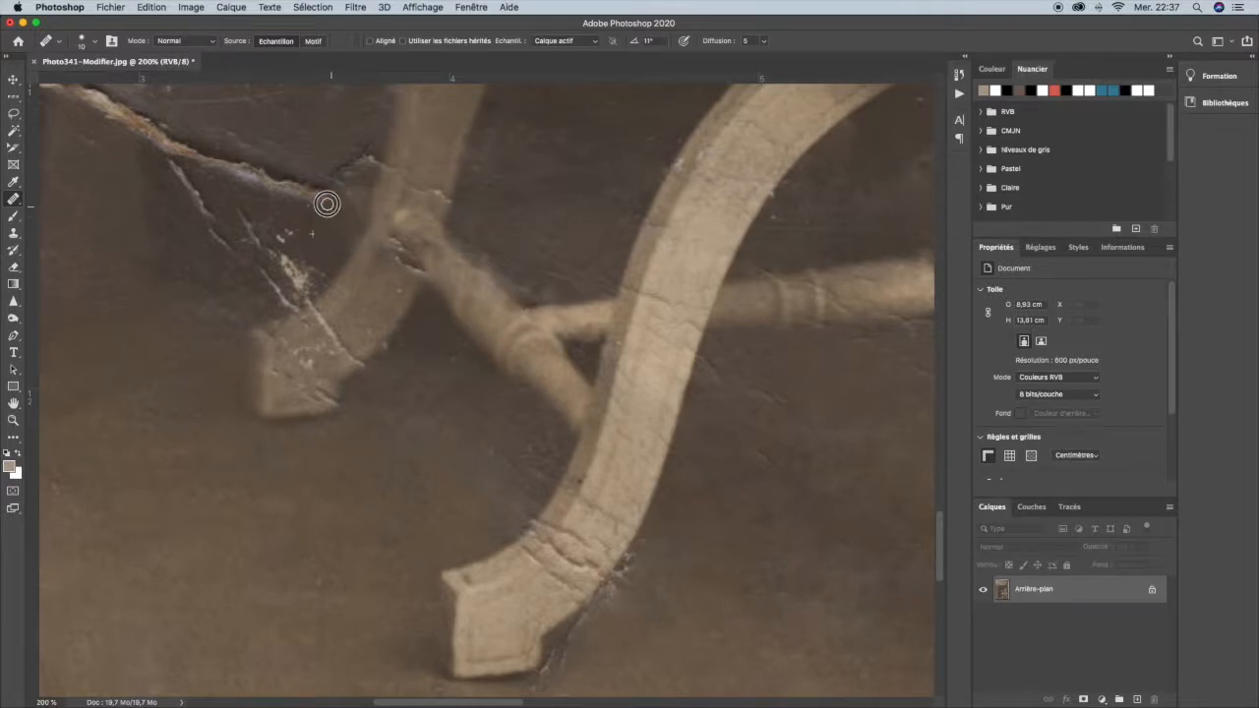
{"action": "left_click", "coordinate": [447, 295], "text": "alt"}
{"action": "mouse_move", "coordinate": [427, 275]}
{"action": "left_mouse_down"}
{"action": "mouse_move", "coordinate": [421, 271]}
{"action": "mouse_move", "coordinate": [391, 255]}
{"action": "mouse_move", "coordinate": [399, 241]}
{"action": "mouse_move", "coordinate": [435, 282]}
{"action": "mouse_move", "coordinate": [431, 250]}
{"action": "left_mouse_up"}
{"action": "mouse_move", "coordinate": [459, 291]}
{"action": "left_mouse_down"}
{"action": "mouse_move", "coordinate": [433, 258]}
{"action": "mouse_move", "coordinate": [387, 242]}
{"action": "mouse_move", "coordinate": [379, 254]}
{"action": "left_mouse_up"}
Step: Heal the white scratches and flecks over the foot of the rear chair leg
{"action": "mouse_move", "coordinate": [362, 357]}
{"action": "left_mouse_down"}
{"action": "mouse_move", "coordinate": [318, 304]}
{"action": "mouse_move", "coordinate": [342, 351]}
{"action": "mouse_move", "coordinate": [291, 351]}
{"action": "mouse_move", "coordinate": [333, 403]}
{"action": "mouse_move", "coordinate": [330, 389]}
{"action": "mouse_move", "coordinate": [314, 398]}
{"action": "mouse_move", "coordinate": [314, 385]}
{"action": "mouse_move", "coordinate": [277, 376]}
{"action": "mouse_move", "coordinate": [324, 344]}
{"action": "mouse_move", "coordinate": [279, 369]}
{"action": "left_mouse_up"}
{"action": "left_click", "coordinate": [363, 309], "text": "alt"}
{"action": "left_click", "coordinate": [354, 289], "text": "alt"}
{"action": "left_click", "coordinate": [374, 320], "text": "alt"}
{"action": "left_click", "coordinate": [324, 344], "text": "alt"}
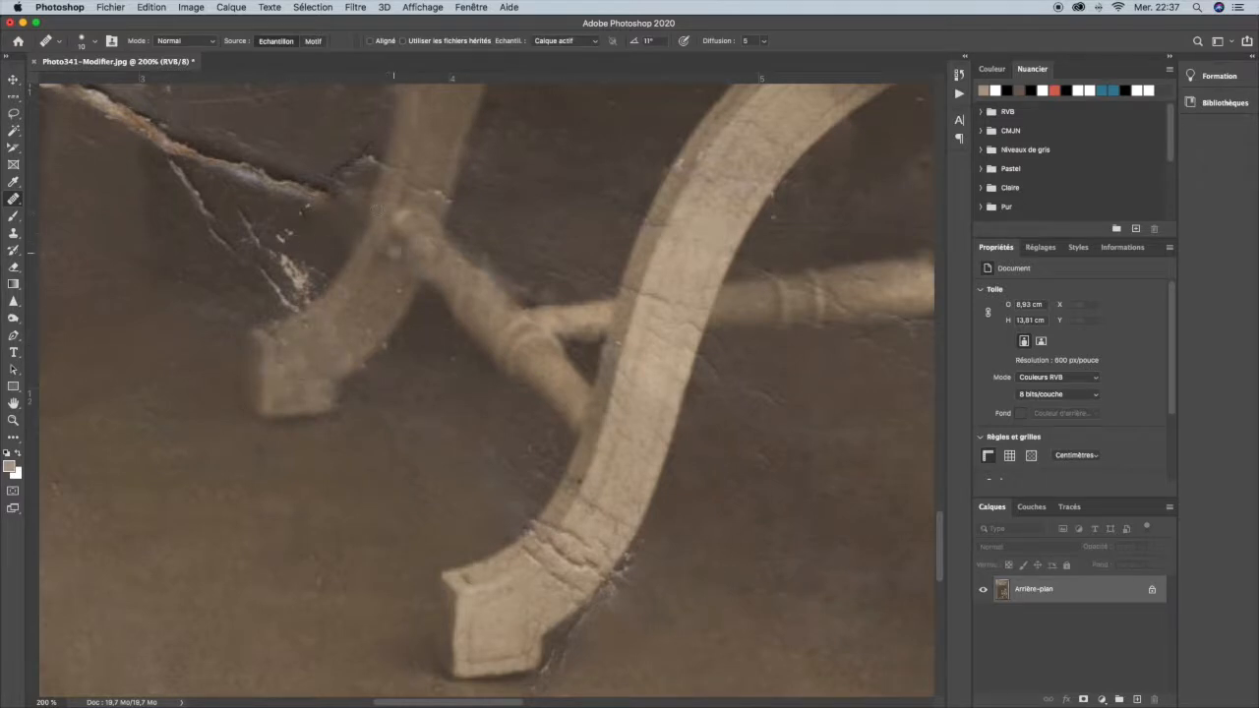
Step: Remove the small branching crack in the dark background against the rear chair leg, above the main tear
{"action": "left_click_drag", "start_coordinate": [336, 222], "coordinate": [420, 436]}
{"action": "left_click", "coordinate": [412, 319], "text": "alt"}
{"action": "mouse_move", "coordinate": [441, 375]}
{"action": "left_mouse_down"}
{"action": "mouse_move", "coordinate": [418, 391]}
{"action": "mouse_move", "coordinate": [437, 404]}
{"action": "left_mouse_up"}
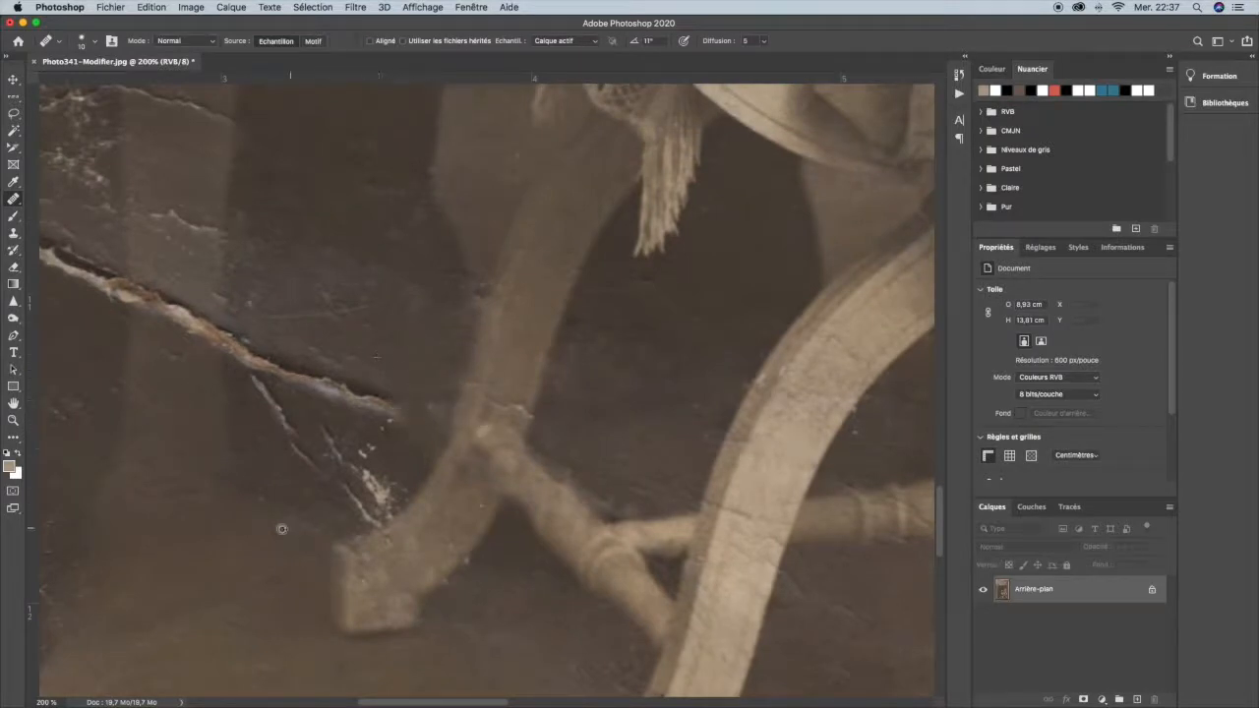
Step: Heal the thin branching cracks and white flecks between the main tear and the foot of the rear chair leg
{"action": "mouse_move", "coordinate": [313, 530]}
{"action": "left_mouse_down"}
{"action": "mouse_move", "coordinate": [378, 525]}
{"action": "mouse_move", "coordinate": [385, 494]}
{"action": "mouse_move", "coordinate": [343, 494]}
{"action": "mouse_move", "coordinate": [375, 476]}
{"action": "mouse_move", "coordinate": [324, 489]}
{"action": "mouse_move", "coordinate": [401, 418]}
{"action": "mouse_move", "coordinate": [309, 453]}
{"action": "mouse_move", "coordinate": [340, 432]}
{"action": "mouse_move", "coordinate": [325, 433]}
{"action": "mouse_move", "coordinate": [395, 463]}
{"action": "left_mouse_up"}
{"action": "mouse_move", "coordinate": [327, 426]}
{"action": "left_mouse_down"}
{"action": "mouse_move", "coordinate": [336, 452]}
{"action": "mouse_move", "coordinate": [343, 433]}
{"action": "mouse_move", "coordinate": [363, 440]}
{"action": "mouse_move", "coordinate": [298, 444]}
{"action": "mouse_move", "coordinate": [250, 382]}
{"action": "mouse_move", "coordinate": [283, 413]}
{"action": "mouse_move", "coordinate": [354, 426]}
{"action": "mouse_move", "coordinate": [485, 504]}
{"action": "left_mouse_up"}
{"action": "left_click", "coordinate": [359, 471], "text": "alt"}
{"action": "left_click", "coordinate": [334, 432], "text": "alt"}
{"action": "left_click", "coordinate": [342, 428], "text": "alt"}
{"action": "key", "text": "space"}
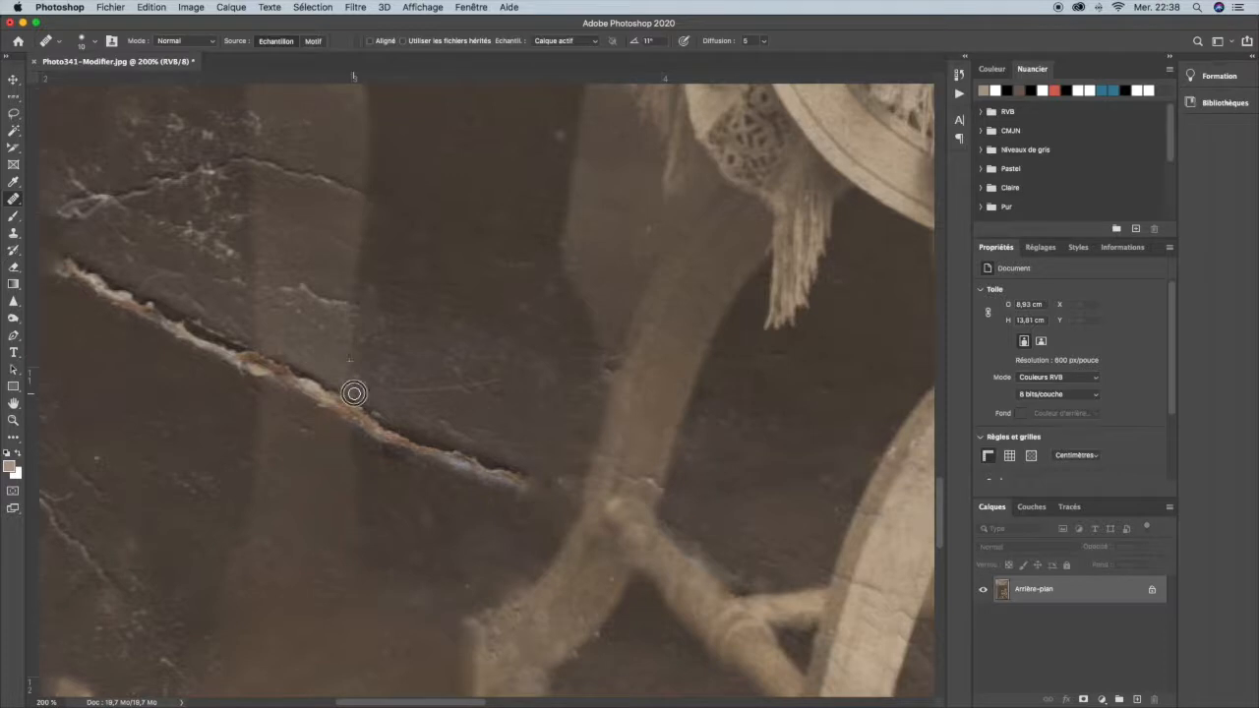
Step: Heal the end of the main tear nearest the rear chair leg and the fine scratches in the dark background above it
{"action": "left_click_drag", "start_coordinate": [359, 415], "coordinate": [369, 424]}
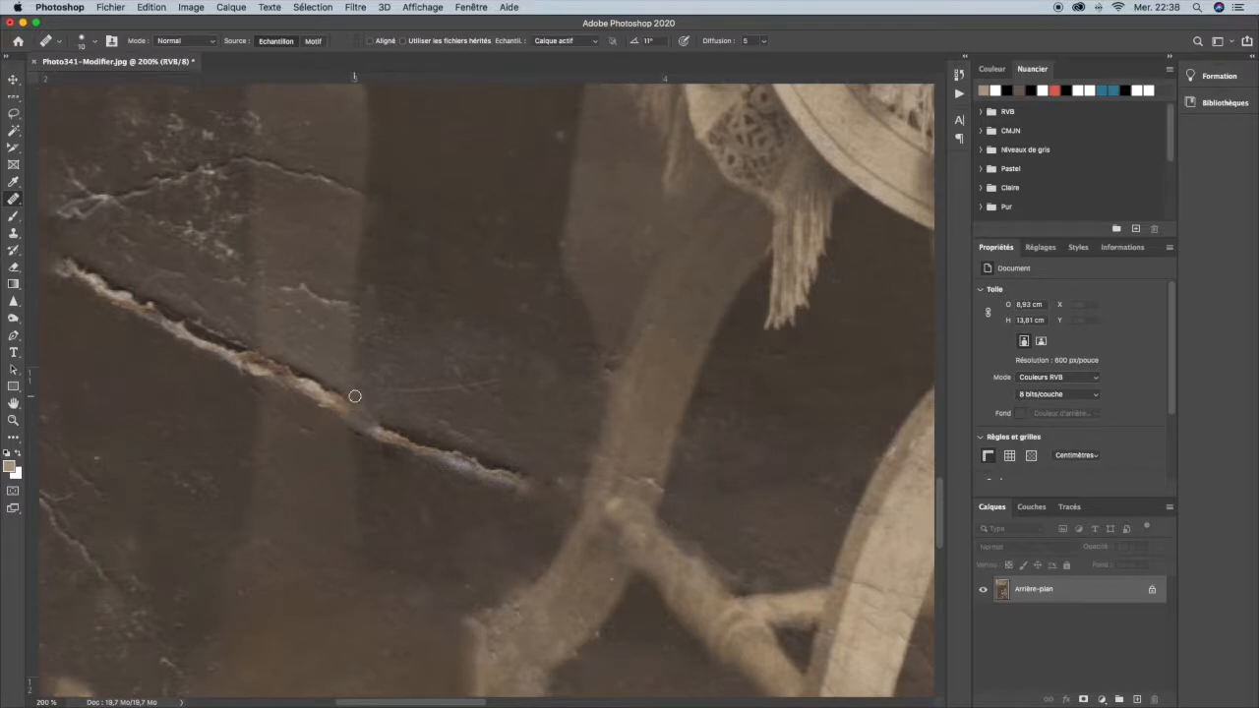
{"action": "mouse_move", "coordinate": [352, 405]}
{"action": "left_mouse_down"}
{"action": "mouse_move", "coordinate": [361, 440]}
{"action": "mouse_move", "coordinate": [388, 425]}
{"action": "mouse_move", "coordinate": [337, 406]}
{"action": "mouse_move", "coordinate": [338, 394]}
{"action": "mouse_move", "coordinate": [345, 413]}
{"action": "mouse_move", "coordinate": [354, 418]}
{"action": "mouse_move", "coordinate": [334, 390]}
{"action": "mouse_move", "coordinate": [366, 410]}
{"action": "mouse_move", "coordinate": [410, 459]}
{"action": "left_mouse_up"}
{"action": "mouse_move", "coordinate": [433, 415]}
{"action": "left_mouse_down"}
{"action": "mouse_move", "coordinate": [427, 464]}
{"action": "mouse_move", "coordinate": [464, 454]}
{"action": "mouse_move", "coordinate": [474, 434]}
{"action": "mouse_move", "coordinate": [458, 449]}
{"action": "mouse_move", "coordinate": [466, 474]}
{"action": "mouse_move", "coordinate": [517, 449]}
{"action": "mouse_move", "coordinate": [508, 487]}
{"action": "mouse_move", "coordinate": [543, 470]}
{"action": "mouse_move", "coordinate": [521, 493]}
{"action": "mouse_move", "coordinate": [559, 487]}
{"action": "mouse_move", "coordinate": [464, 491]}
{"action": "mouse_move", "coordinate": [461, 475]}
{"action": "mouse_move", "coordinate": [381, 439]}
{"action": "mouse_move", "coordinate": [389, 462]}
{"action": "mouse_move", "coordinate": [372, 437]}
{"action": "mouse_move", "coordinate": [406, 469]}
{"action": "mouse_move", "coordinate": [446, 453]}
{"action": "mouse_move", "coordinate": [436, 423]}
{"action": "mouse_move", "coordinate": [453, 432]}
{"action": "mouse_move", "coordinate": [426, 449]}
{"action": "mouse_move", "coordinate": [502, 438]}
{"action": "mouse_move", "coordinate": [465, 447]}
{"action": "left_mouse_up"}
{"action": "left_click", "coordinate": [434, 419], "text": "alt"}
{"action": "left_click", "coordinate": [538, 405], "text": "alt"}
{"action": "mouse_move", "coordinate": [499, 404]}
{"action": "left_mouse_down"}
{"action": "mouse_move", "coordinate": [506, 472]}
{"action": "mouse_move", "coordinate": [465, 437]}
{"action": "left_mouse_up"}
{"action": "left_click", "coordinate": [524, 419], "text": "alt"}
{"action": "left_click_drag", "start_coordinate": [390, 390], "coordinate": [491, 381]}
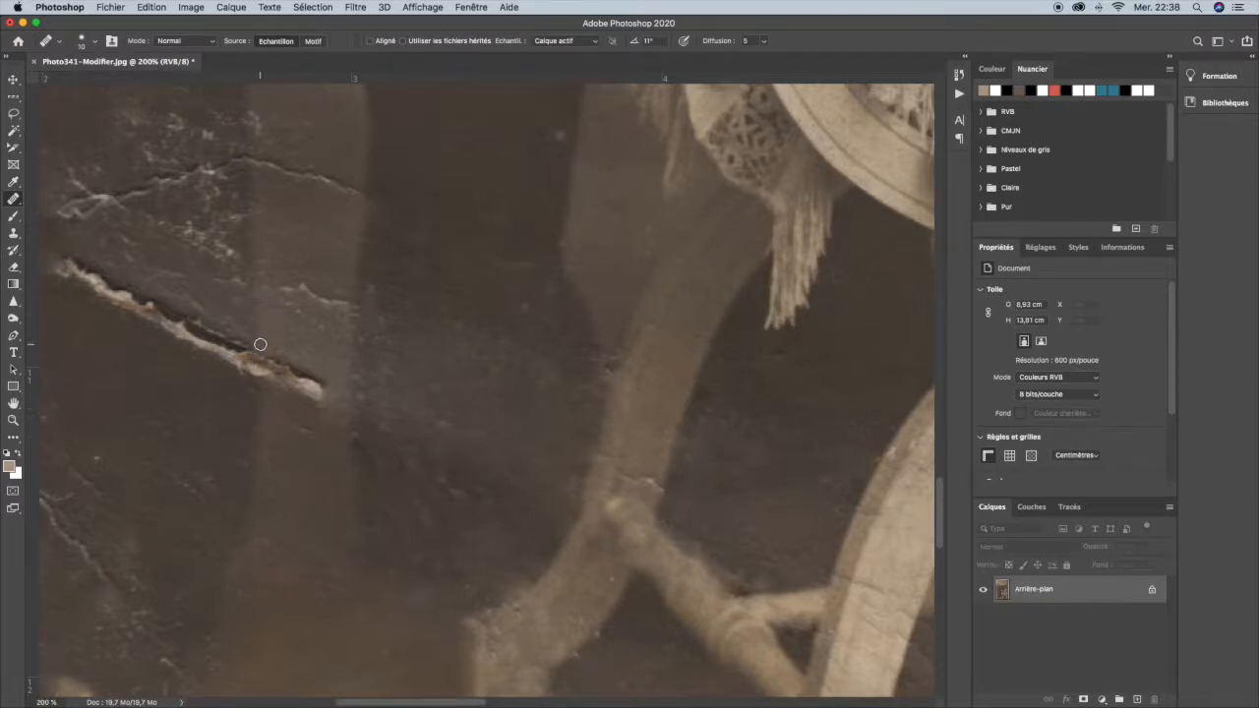
Step: Heal the middle stretch of the main tear where it crosses the lighter strip between the trouser legs
{"action": "mouse_move", "coordinate": [259, 345]}
{"action": "left_mouse_down"}
{"action": "mouse_move", "coordinate": [258, 371]}
{"action": "mouse_move", "coordinate": [272, 357]}
{"action": "mouse_move", "coordinate": [264, 377]}
{"action": "mouse_move", "coordinate": [239, 343]}
{"action": "mouse_move", "coordinate": [232, 355]}
{"action": "left_mouse_up"}
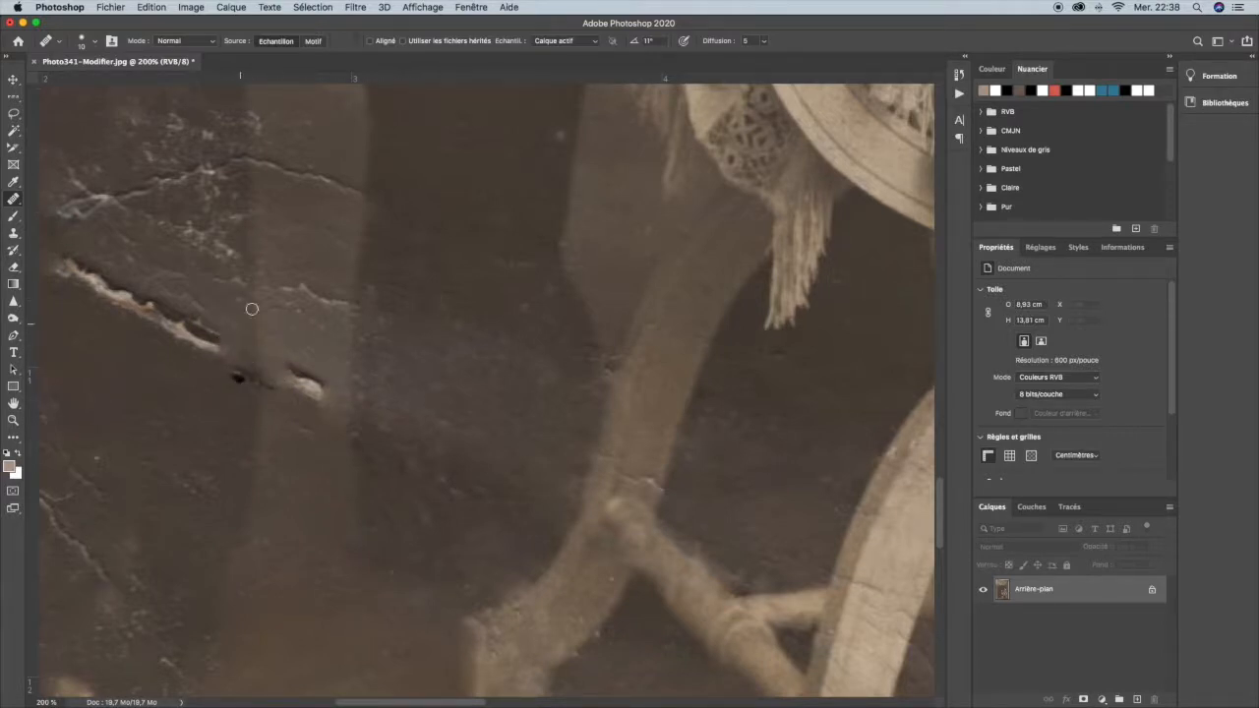
{"action": "mouse_move", "coordinate": [257, 357]}
{"action": "left_mouse_down"}
{"action": "mouse_move", "coordinate": [249, 391]}
{"action": "mouse_move", "coordinate": [236, 357]}
{"action": "mouse_move", "coordinate": [248, 388]}
{"action": "mouse_move", "coordinate": [301, 390]}
{"action": "mouse_move", "coordinate": [292, 368]}
{"action": "mouse_move", "coordinate": [322, 411]}
{"action": "mouse_move", "coordinate": [315, 370]}
{"action": "mouse_move", "coordinate": [317, 433]}
{"action": "left_mouse_up"}
{"action": "left_click", "coordinate": [303, 329], "text": "alt"}
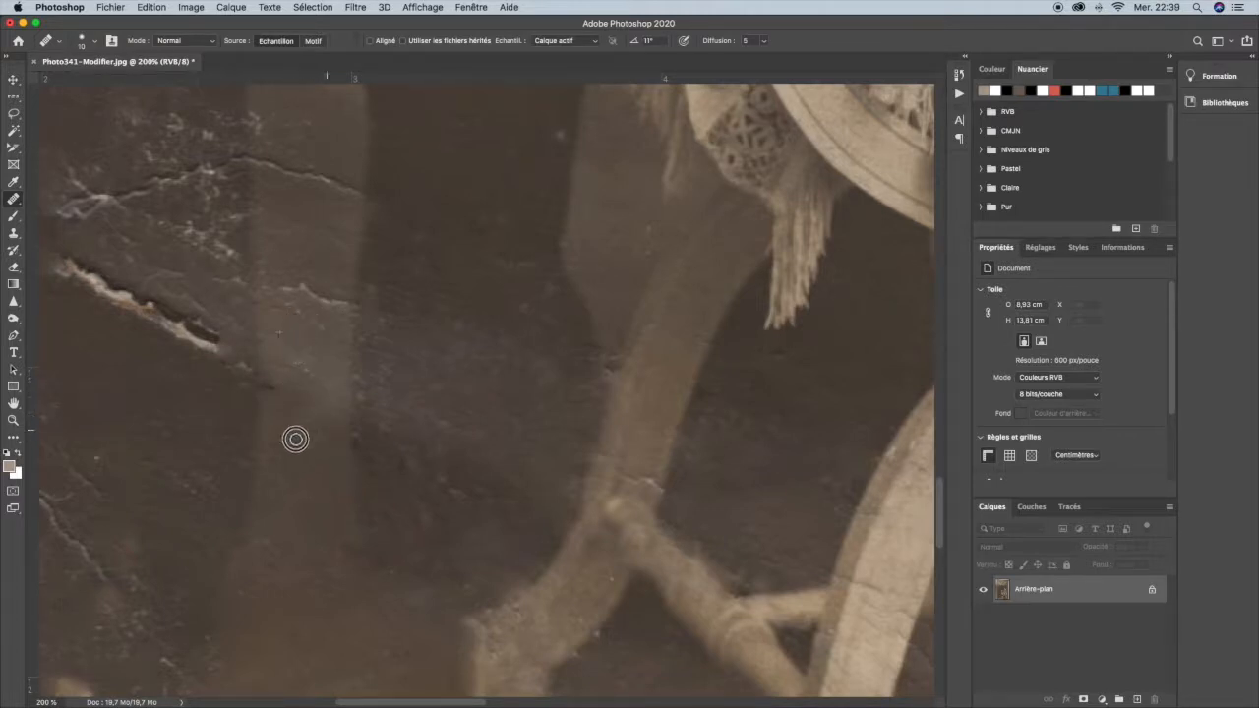
{"action": "mouse_move", "coordinate": [336, 388]}
{"action": "left_mouse_down"}
{"action": "mouse_move", "coordinate": [304, 372]}
{"action": "mouse_move", "coordinate": [324, 396]}
{"action": "left_mouse_up"}
Step: Remove the short crack and the longer one above it across the lighter strip between the trouser legs
{"action": "mouse_move", "coordinate": [280, 284]}
{"action": "left_mouse_down"}
{"action": "mouse_move", "coordinate": [313, 286]}
{"action": "mouse_move", "coordinate": [298, 295]}
{"action": "mouse_move", "coordinate": [342, 307]}
{"action": "left_mouse_up"}
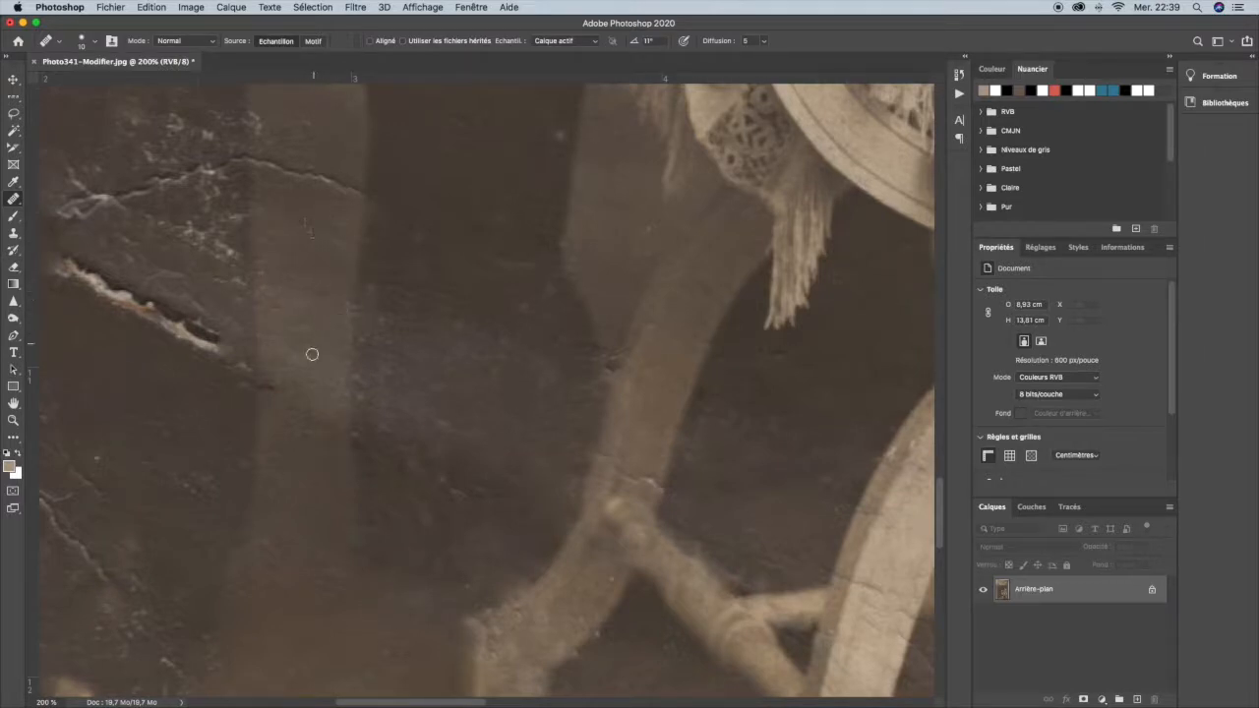
{"action": "left_click", "coordinate": [258, 417], "text": "alt"}
{"action": "left_click_drag", "start_coordinate": [308, 256], "coordinate": [383, 464]}
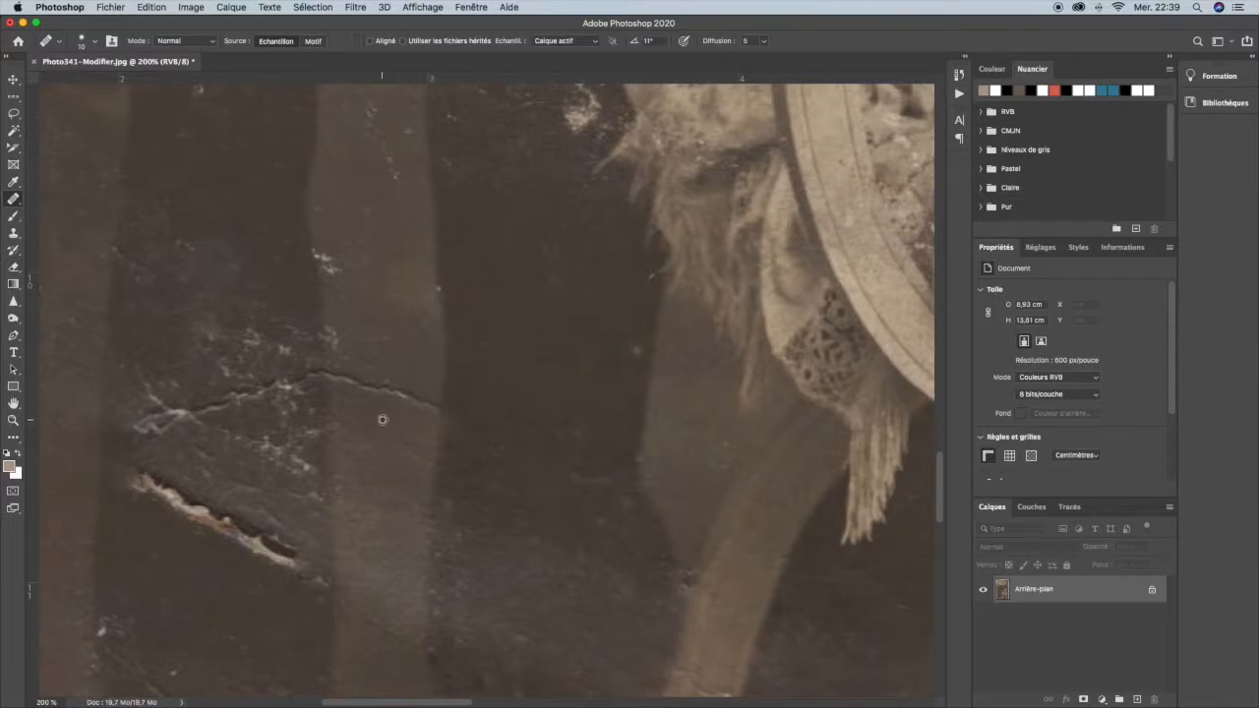
{"action": "left_click_drag", "start_coordinate": [383, 394], "coordinate": [435, 409]}
{"action": "left_click_drag", "start_coordinate": [374, 382], "coordinate": [339, 379]}
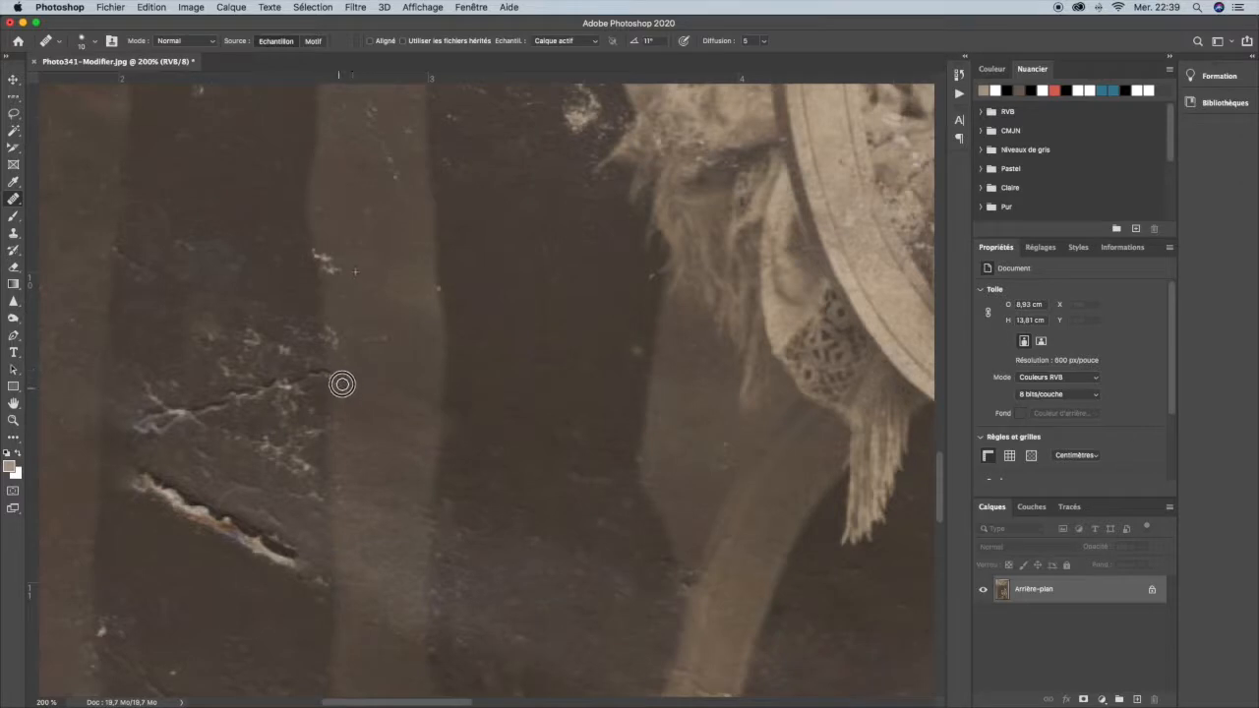
Step: Heal the diagonal crack and the nearby white specks on the lower trouser leg above the standing man's shoe
{"action": "scroll", "coordinate": [398, 432], "scroll_direction": "down", "scroll_amount": 5}
{"action": "scroll", "coordinate": [399, 432], "scroll_direction": "left", "scroll_amount": 2}
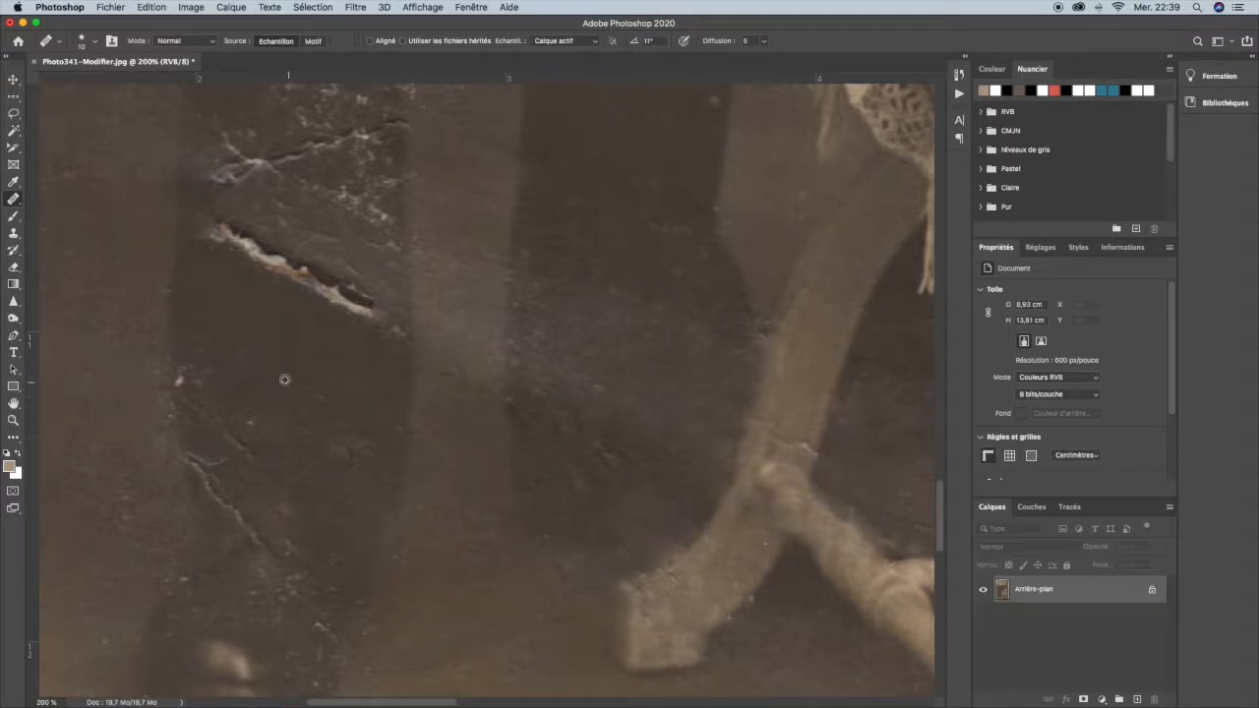
{"action": "left_click", "coordinate": [276, 452], "text": "alt"}
{"action": "mouse_move", "coordinate": [316, 398]}
{"action": "left_mouse_down"}
{"action": "mouse_move", "coordinate": [319, 427]}
{"action": "mouse_move", "coordinate": [313, 446]}
{"action": "mouse_move", "coordinate": [356, 454]}
{"action": "left_mouse_up"}
{"action": "left_click", "coordinate": [178, 381]}
{"action": "left_click_drag", "start_coordinate": [329, 463], "coordinate": [429, 364]}
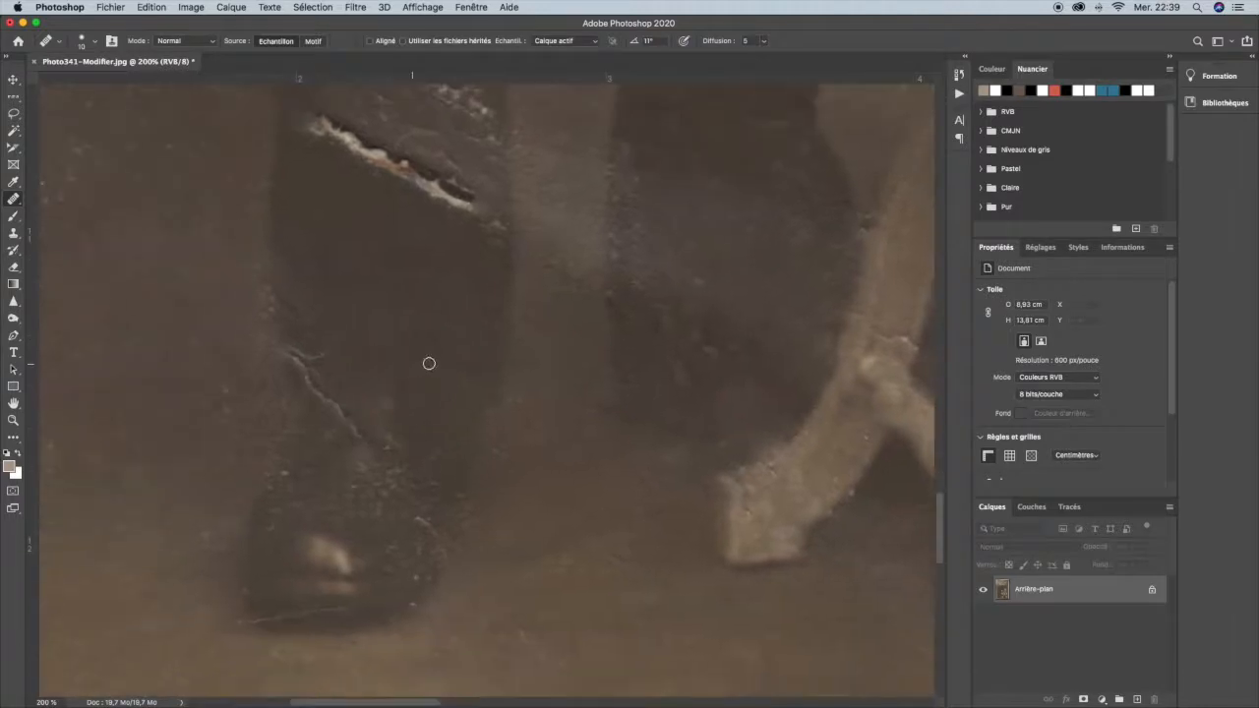
{"action": "key", "text": "super+plus"}
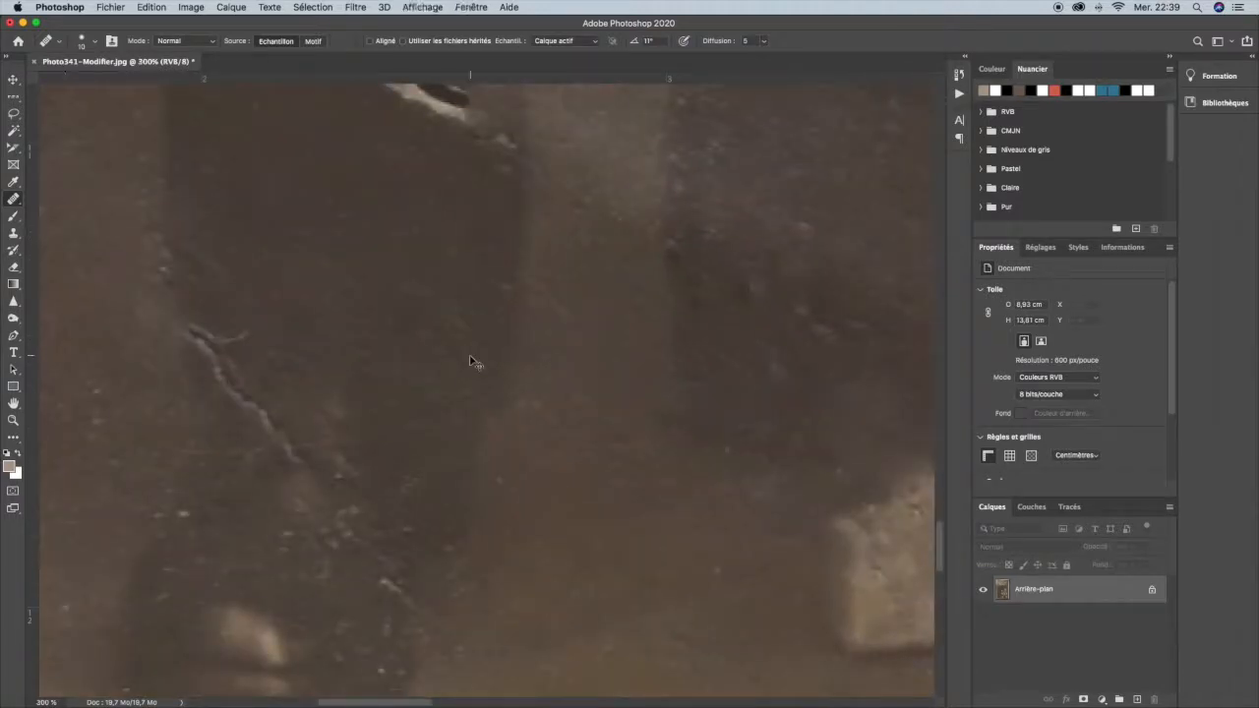
{"action": "key", "text": "super+minus"}
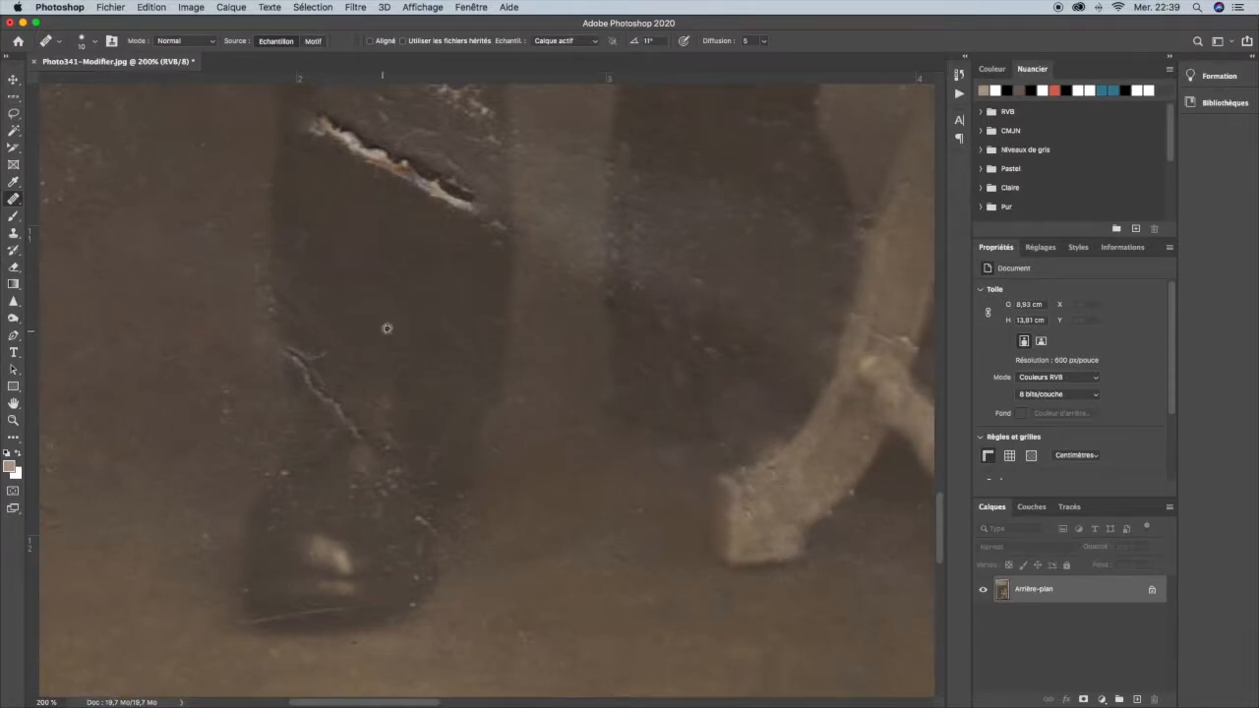
{"action": "mouse_move", "coordinate": [318, 357]}
{"action": "left_mouse_down"}
{"action": "mouse_move", "coordinate": [299, 363]}
{"action": "mouse_move", "coordinate": [324, 362]}
{"action": "mouse_move", "coordinate": [305, 383]}
{"action": "mouse_move", "coordinate": [324, 384]}
{"action": "mouse_move", "coordinate": [321, 405]}
{"action": "mouse_move", "coordinate": [355, 402]}
{"action": "mouse_move", "coordinate": [345, 413]}
{"action": "mouse_move", "coordinate": [363, 437]}
{"action": "mouse_move", "coordinate": [436, 382]}
{"action": "mouse_move", "coordinate": [435, 329]}
{"action": "left_mouse_up"}
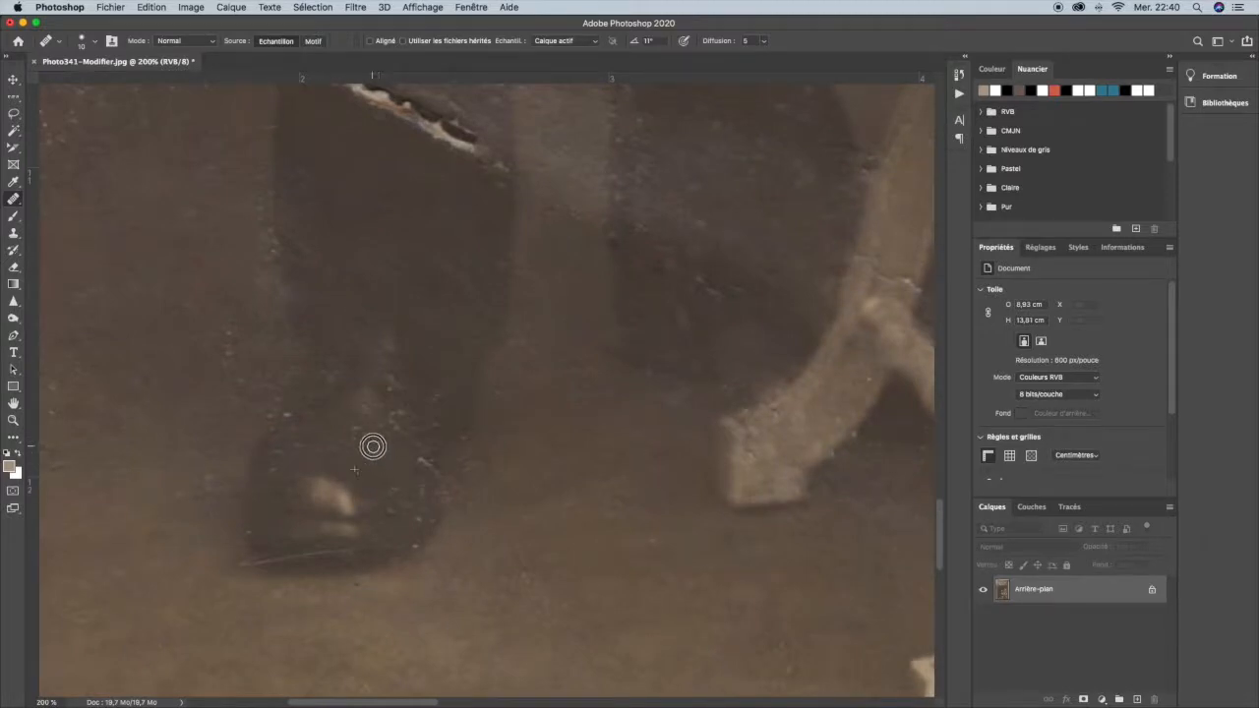
Step: Clean the white specks and small scratches around the ankle and over the top of the standing man's shoe
{"action": "left_click", "coordinate": [349, 441], "text": "alt"}
{"action": "mouse_move", "coordinate": [355, 422]}
{"action": "left_mouse_down"}
{"action": "mouse_move", "coordinate": [409, 417]}
{"action": "mouse_move", "coordinate": [377, 429]}
{"action": "mouse_move", "coordinate": [407, 425]}
{"action": "mouse_move", "coordinate": [409, 438]}
{"action": "mouse_move", "coordinate": [442, 421]}
{"action": "left_mouse_up"}
{"action": "left_click", "coordinate": [427, 361], "text": "alt"}
{"action": "mouse_move", "coordinate": [390, 375]}
{"action": "left_mouse_down"}
{"action": "mouse_move", "coordinate": [379, 385]}
{"action": "mouse_move", "coordinate": [394, 394]}
{"action": "left_mouse_up"}
{"action": "left_click", "coordinate": [370, 462], "text": "alt"}
{"action": "mouse_move", "coordinate": [416, 461]}
{"action": "left_mouse_down"}
{"action": "mouse_move", "coordinate": [440, 473]}
{"action": "mouse_move", "coordinate": [412, 496]}
{"action": "left_mouse_up"}
{"action": "left_click", "coordinate": [370, 440], "text": "alt"}
Step: Remove the white flecks along the trouser leg's edge and in the dark cloth above the branching crack
{"action": "scroll", "coordinate": [436, 269], "scroll_direction": "up", "scroll_amount": 5}
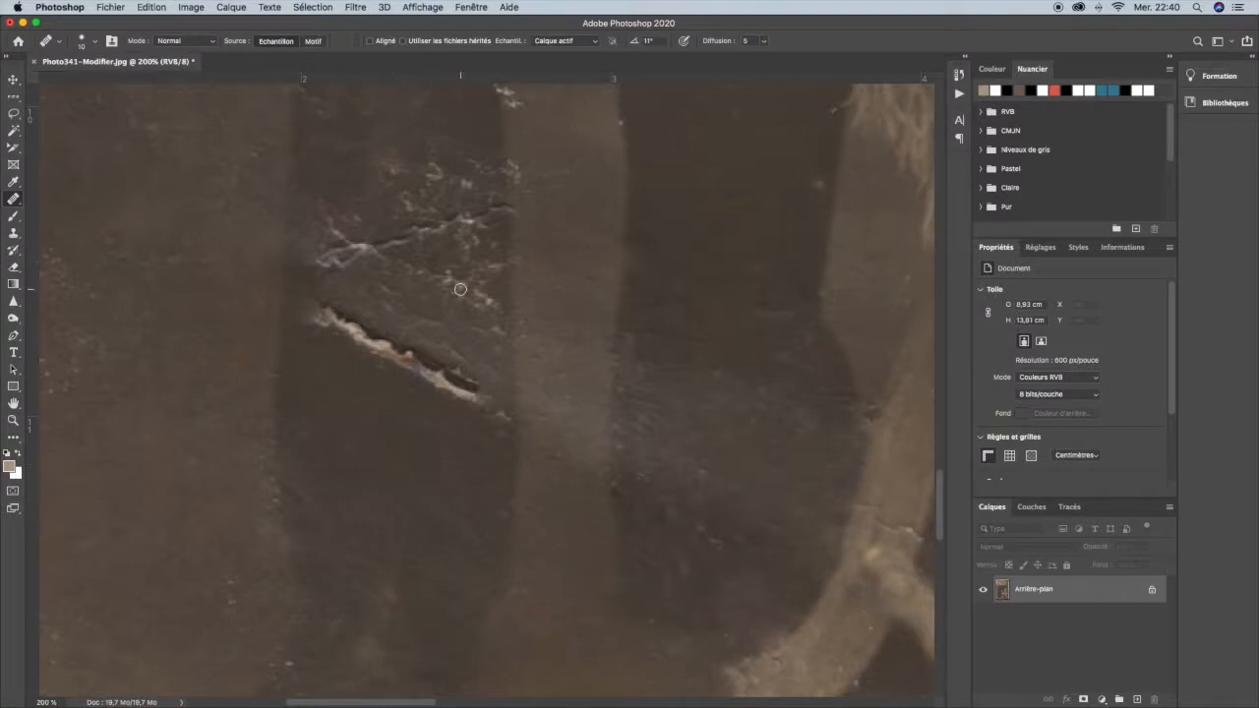
{"action": "left_click_drag", "start_coordinate": [417, 289], "coordinate": [444, 450]}
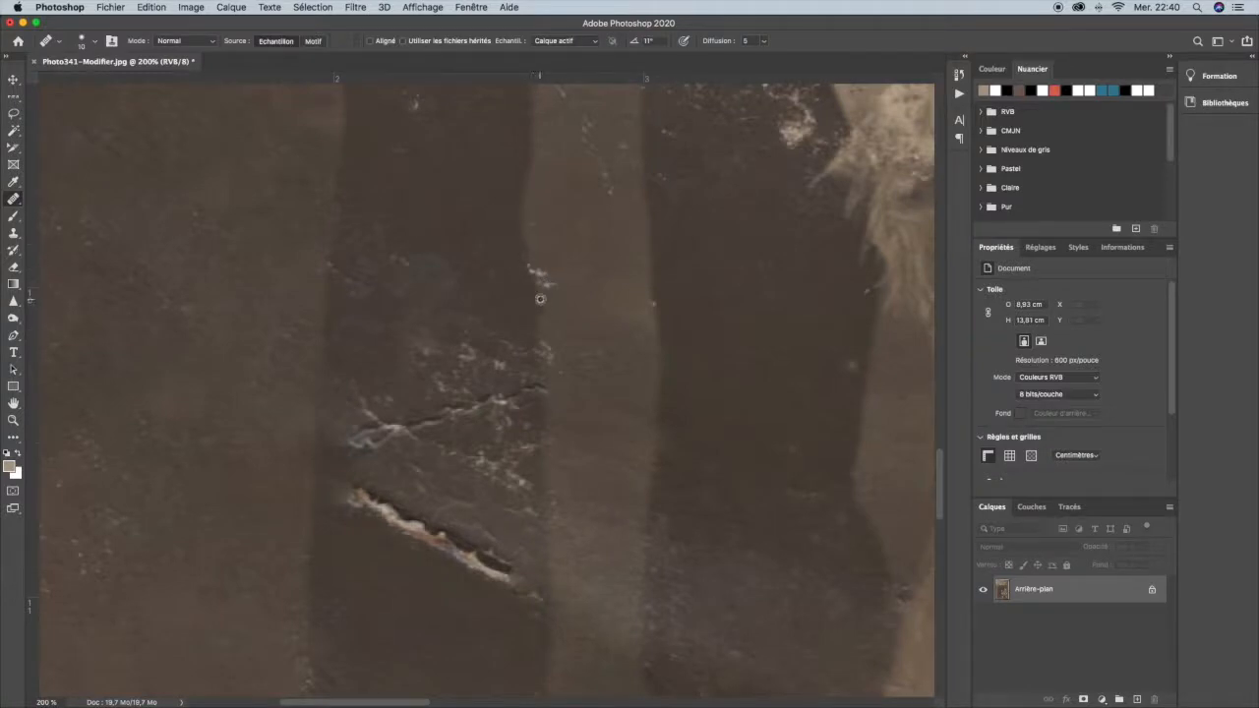
{"action": "mouse_move", "coordinate": [533, 269]}
{"action": "left_mouse_down"}
{"action": "mouse_move", "coordinate": [551, 289]}
{"action": "mouse_move", "coordinate": [552, 264]}
{"action": "left_mouse_up"}
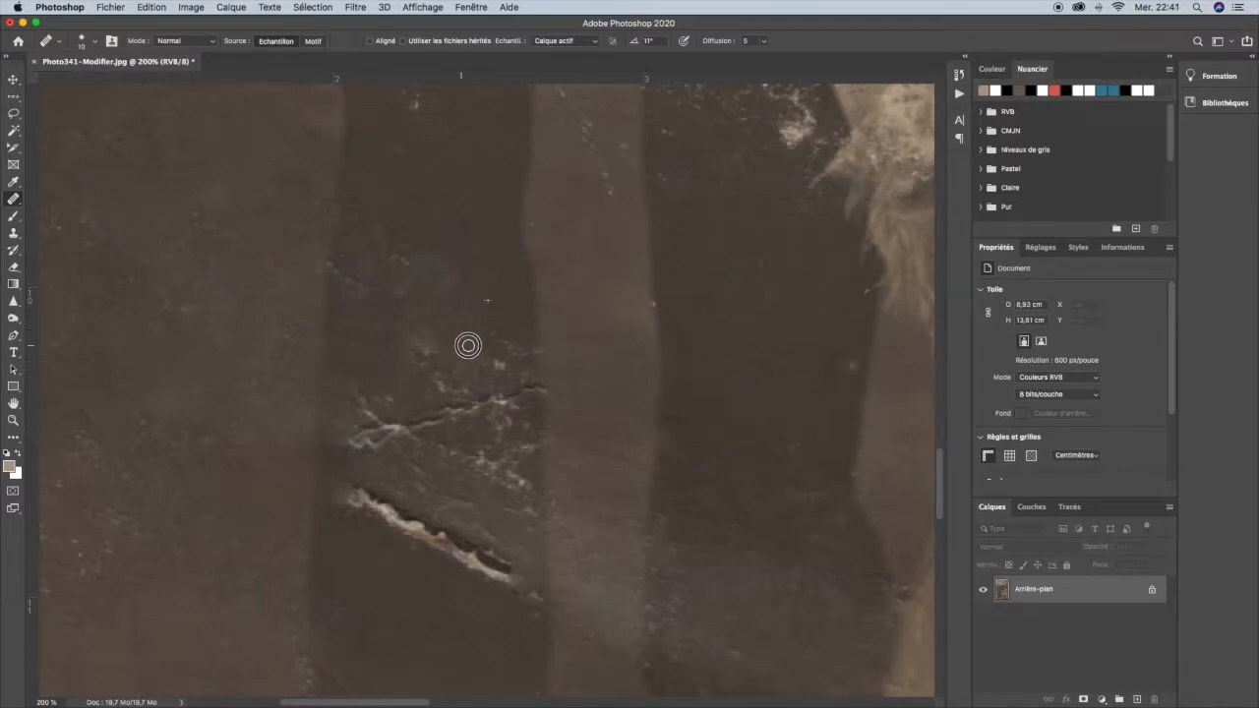
{"action": "left_click", "coordinate": [397, 332], "text": "alt"}
{"action": "left_click", "coordinate": [460, 394]}
{"action": "left_click", "coordinate": [372, 355], "text": "alt"}
{"action": "mouse_move", "coordinate": [445, 390]}
{"action": "left_mouse_down"}
{"action": "mouse_move", "coordinate": [482, 368]}
{"action": "mouse_move", "coordinate": [455, 380]}
{"action": "mouse_move", "coordinate": [501, 377]}
{"action": "mouse_move", "coordinate": [491, 369]}
{"action": "mouse_move", "coordinate": [504, 349]}
{"action": "mouse_move", "coordinate": [531, 358]}
{"action": "mouse_move", "coordinate": [495, 358]}
{"action": "left_mouse_up"}
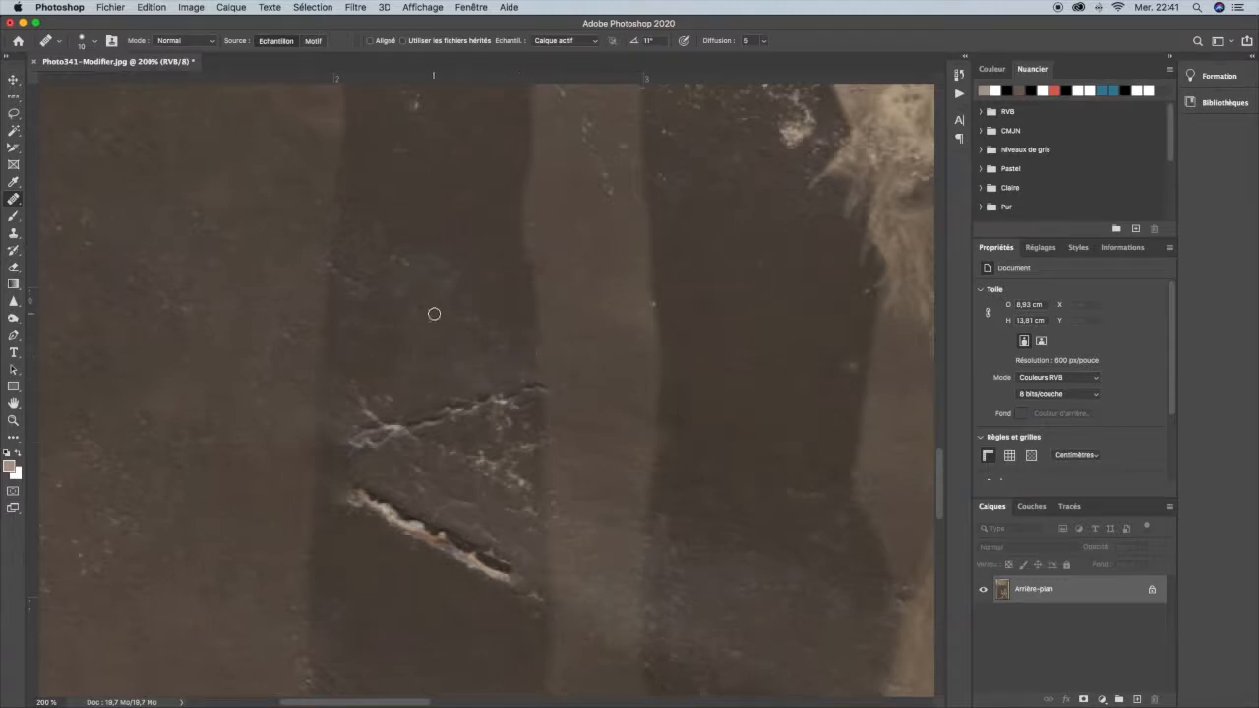
{"action": "mouse_move", "coordinate": [404, 260]}
{"action": "left_mouse_down"}
{"action": "mouse_move", "coordinate": [402, 291]}
{"action": "mouse_move", "coordinate": [351, 289]}
{"action": "mouse_move", "coordinate": [369, 289]}
{"action": "mouse_move", "coordinate": [376, 314]}
{"action": "mouse_move", "coordinate": [339, 281]}
{"action": "left_mouse_up"}
Step: Heal the branching crack across the trouser leg and the white flecks between it and the remaining tear
{"action": "mouse_move", "coordinate": [366, 421]}
{"action": "left_mouse_down"}
{"action": "mouse_move", "coordinate": [436, 431]}
{"action": "mouse_move", "coordinate": [435, 404]}
{"action": "mouse_move", "coordinate": [440, 419]}
{"action": "mouse_move", "coordinate": [466, 403]}
{"action": "mouse_move", "coordinate": [478, 416]}
{"action": "mouse_move", "coordinate": [496, 410]}
{"action": "mouse_move", "coordinate": [499, 387]}
{"action": "mouse_move", "coordinate": [537, 393]}
{"action": "left_mouse_up"}
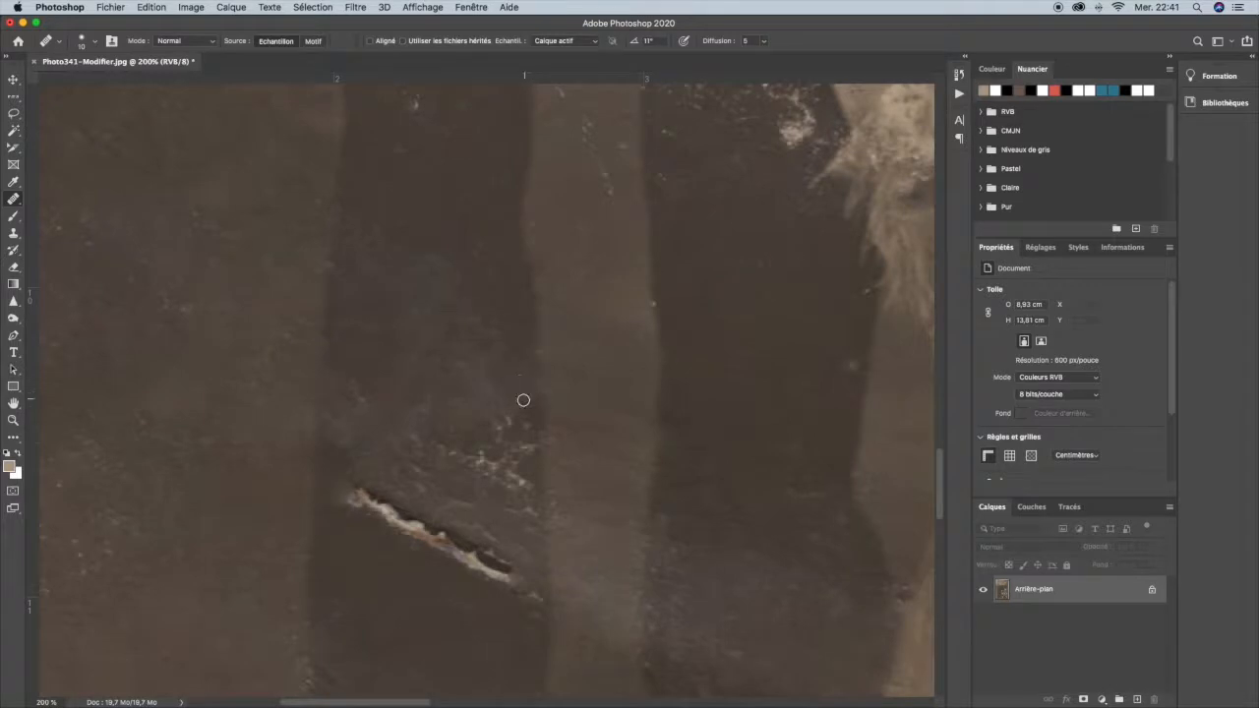
{"action": "mouse_move", "coordinate": [499, 427]}
{"action": "left_mouse_down"}
{"action": "mouse_move", "coordinate": [526, 424]}
{"action": "mouse_move", "coordinate": [507, 407]}
{"action": "left_mouse_up"}
{"action": "left_click", "coordinate": [430, 341], "text": "alt"}
{"action": "mouse_move", "coordinate": [415, 445]}
{"action": "left_mouse_down"}
{"action": "mouse_move", "coordinate": [442, 437]}
{"action": "mouse_move", "coordinate": [449, 464]}
{"action": "mouse_move", "coordinate": [493, 457]}
{"action": "mouse_move", "coordinate": [502, 464]}
{"action": "mouse_move", "coordinate": [483, 469]}
{"action": "mouse_move", "coordinate": [517, 469]}
{"action": "mouse_move", "coordinate": [525, 488]}
{"action": "mouse_move", "coordinate": [509, 517]}
{"action": "mouse_move", "coordinate": [517, 491]}
{"action": "mouse_move", "coordinate": [493, 451]}
{"action": "mouse_move", "coordinate": [450, 499]}
{"action": "left_mouse_up"}
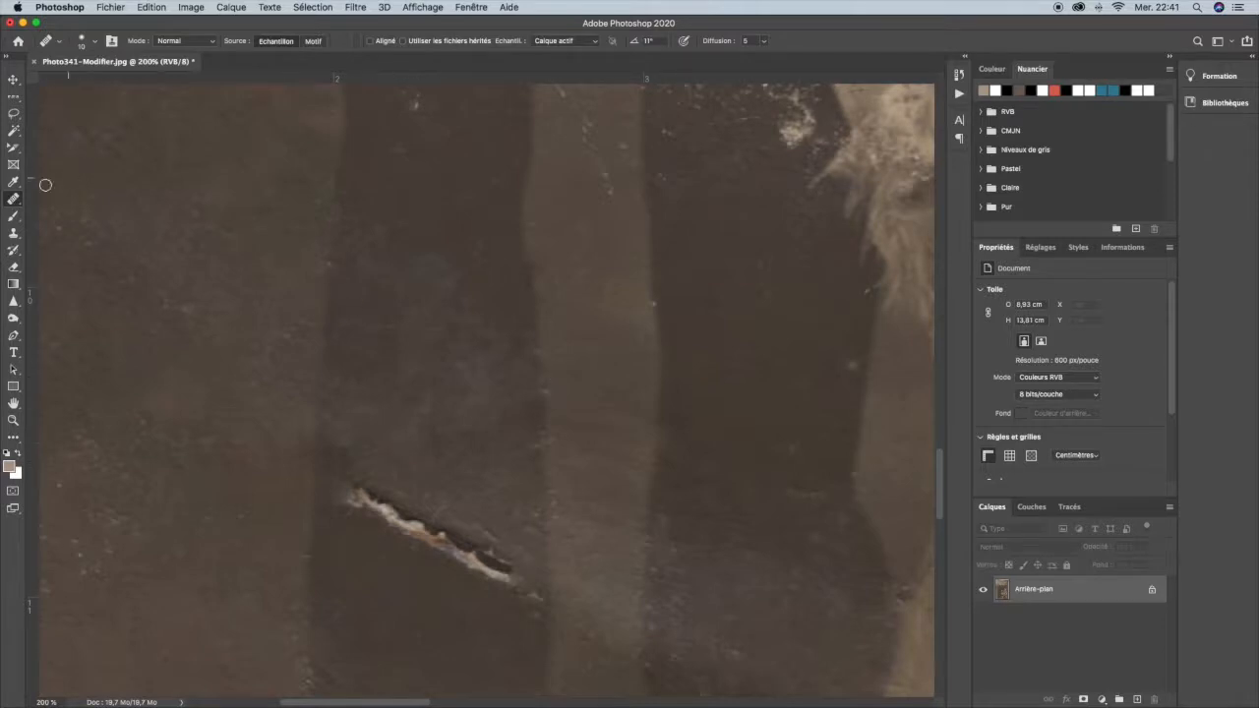
Step: Patch the remaining piece of the main tear on the trouser leg with clean dark cloth from just below, and clear the selection
{"action": "left_click", "coordinate": [13, 200]}
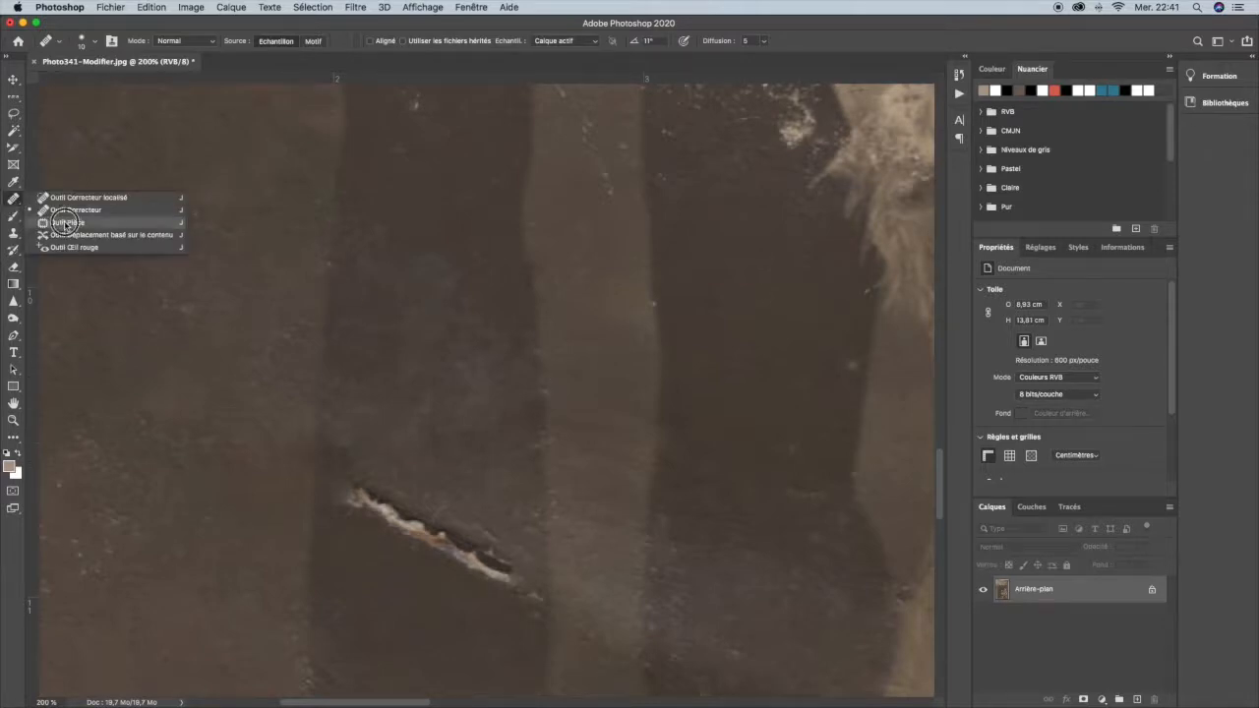
{"action": "left_click", "coordinate": [54, 220]}
{"action": "scroll", "coordinate": [584, 385], "scroll_direction": "down", "scroll_amount": 4}
{"action": "mouse_move", "coordinate": [299, 259]}
{"action": "left_mouse_down"}
{"action": "mouse_move", "coordinate": [286, 326]}
{"action": "mouse_move", "coordinate": [311, 360]}
{"action": "mouse_move", "coordinate": [494, 431]}
{"action": "mouse_move", "coordinate": [504, 421]}
{"action": "mouse_move", "coordinate": [461, 337]}
{"action": "mouse_move", "coordinate": [298, 256]}
{"action": "left_mouse_up"}
{"action": "left_click_drag", "start_coordinate": [365, 322], "coordinate": [363, 415]}
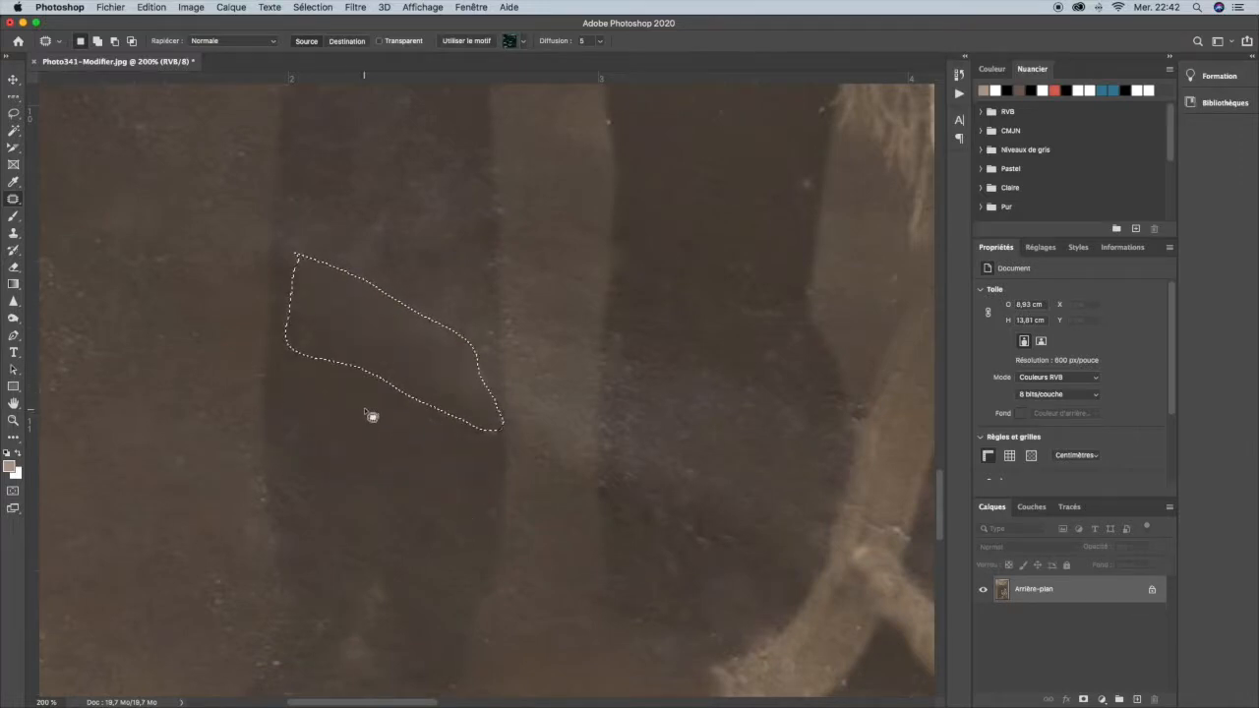
{"action": "left_click", "coordinate": [374, 429]}
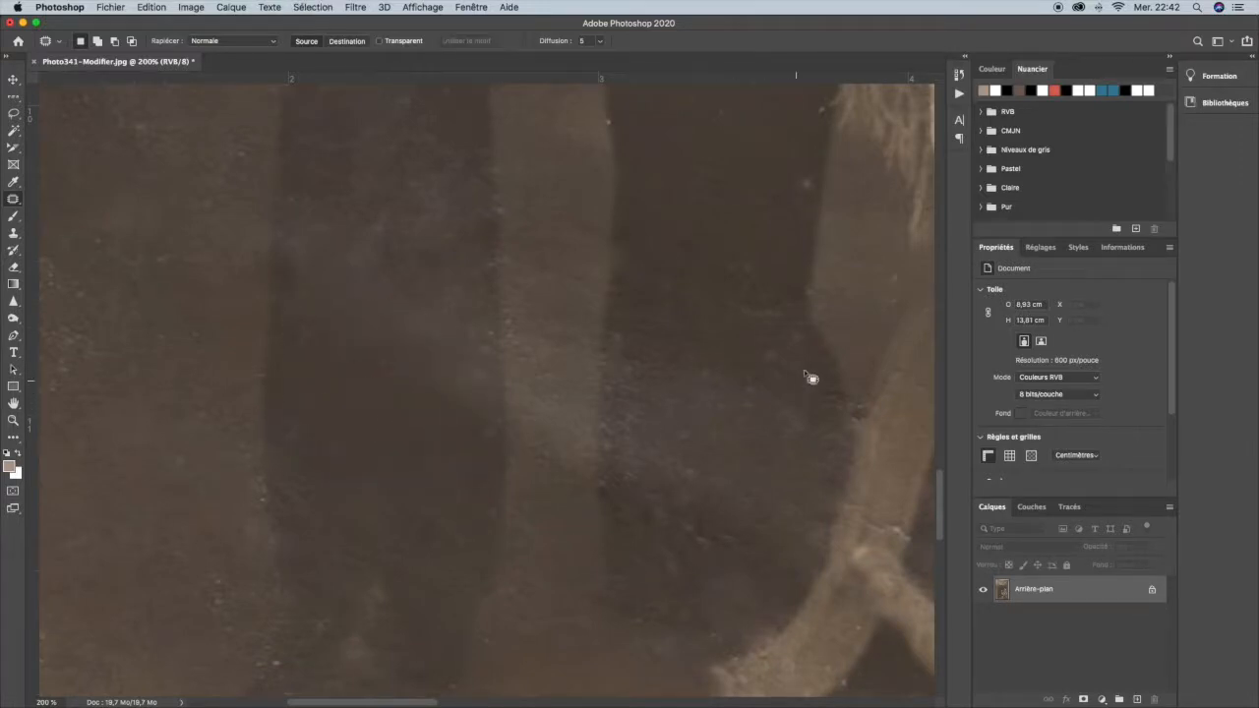
Step: Heal the horizontal crack across the standing man's coat hem using the Healing Brush at 18 px
{"action": "left_click_drag", "start_coordinate": [458, 323], "coordinate": [334, 418]}
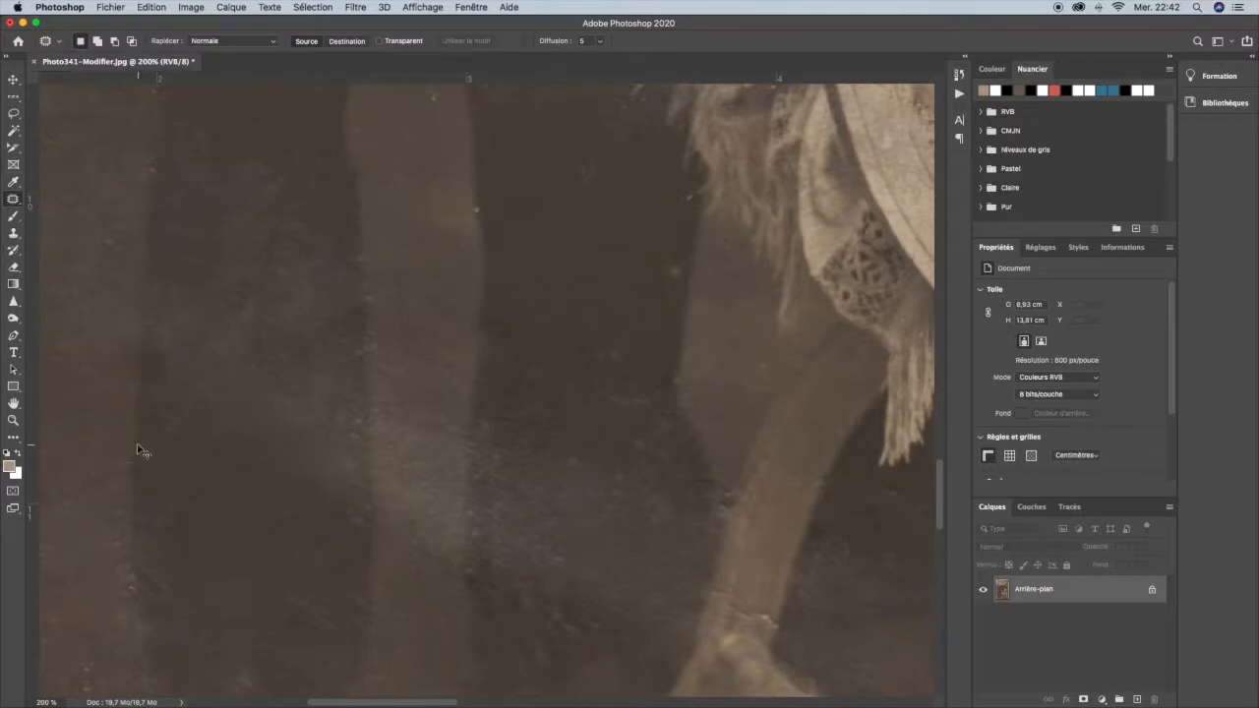
{"action": "key", "text": "super+0"}
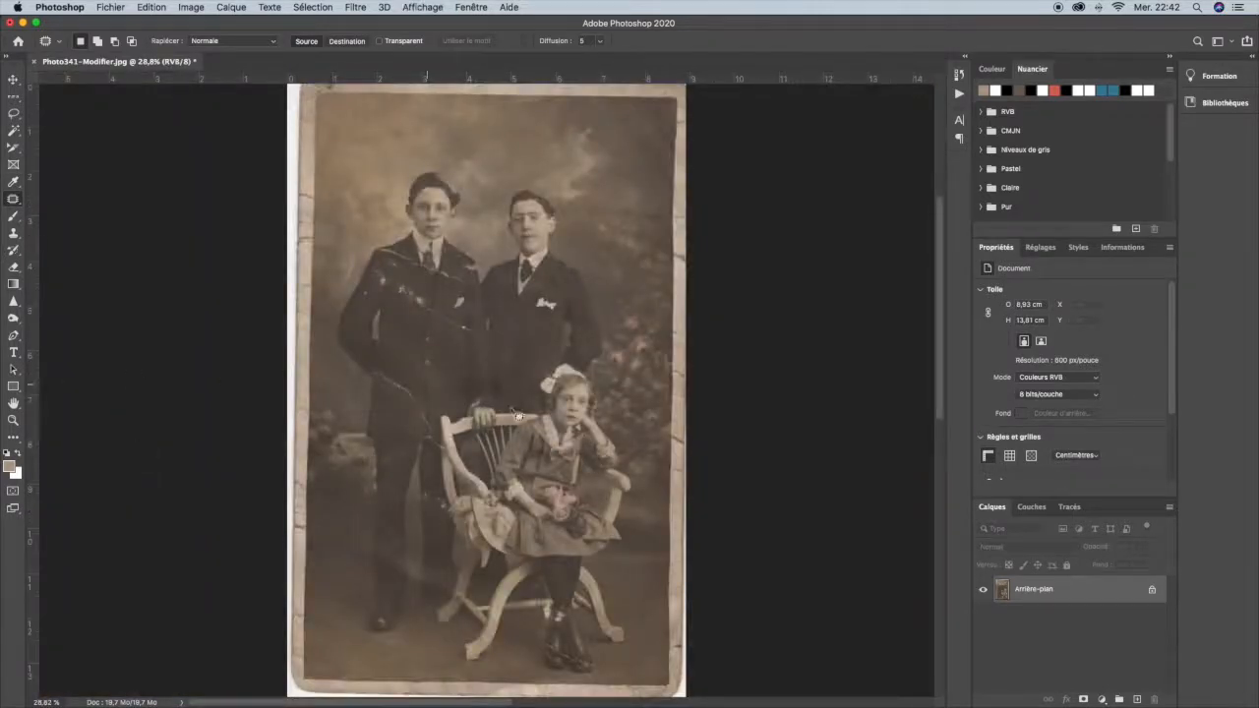
{"action": "key", "text": "super+1"}
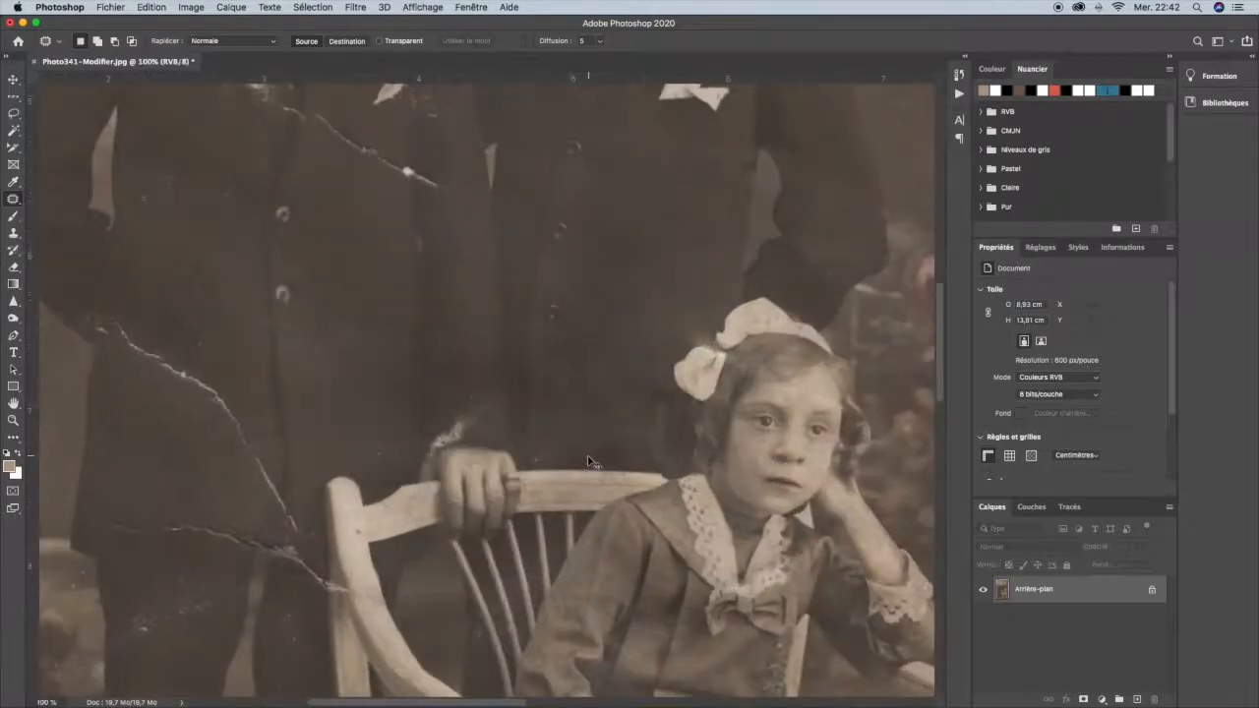
{"action": "left_click_drag", "start_coordinate": [238, 373], "coordinate": [463, 391]}
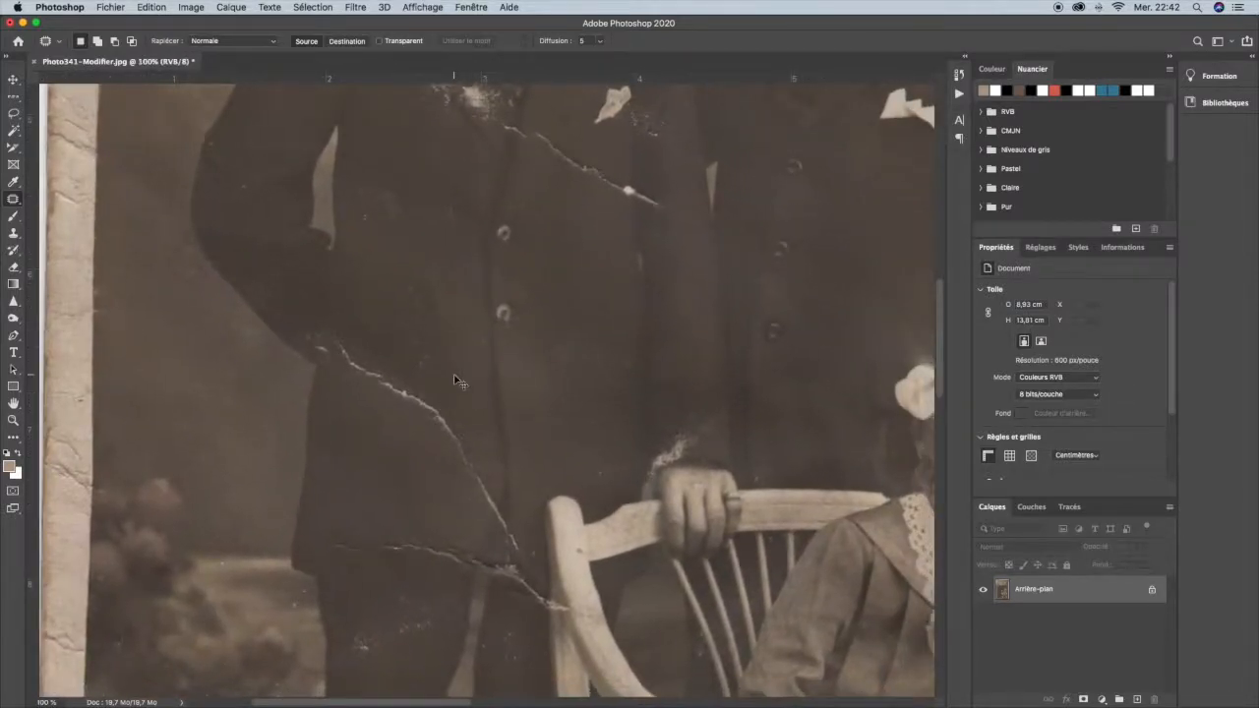
{"action": "key", "text": "super+plus"}
{"action": "left_click_drag", "start_coordinate": [326, 387], "coordinate": [393, 253]}
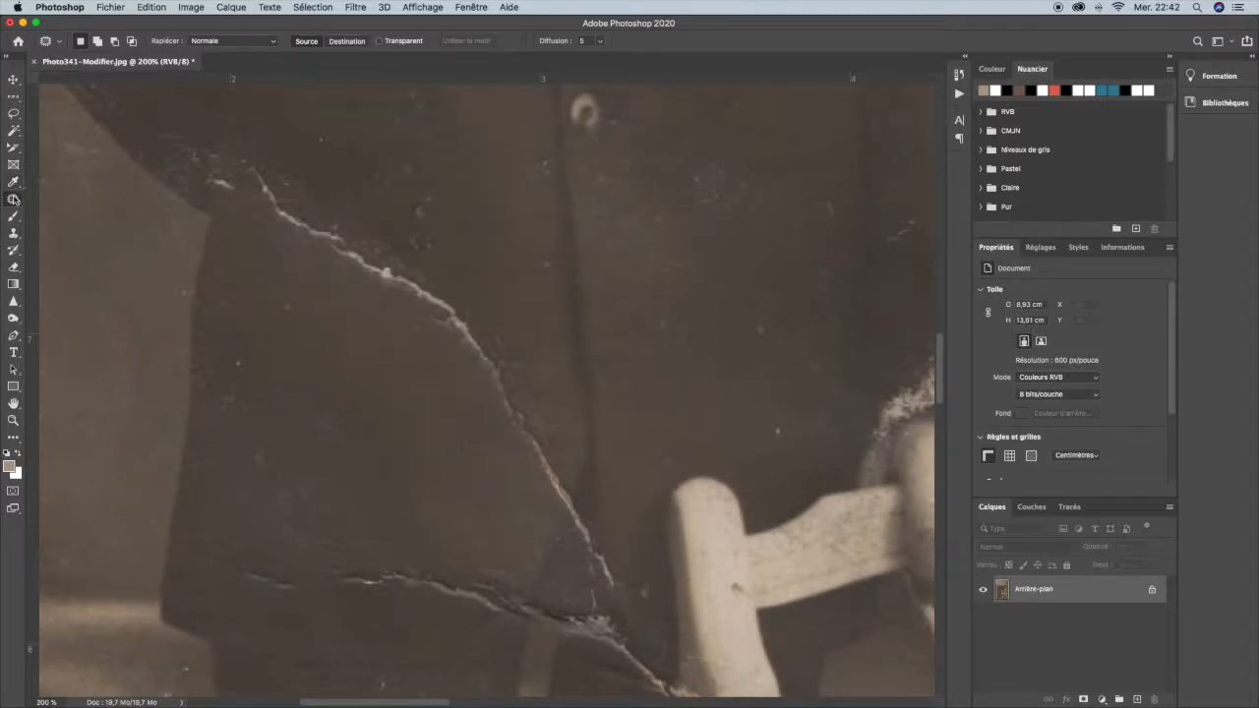
{"action": "left_click", "coordinate": [13, 202]}
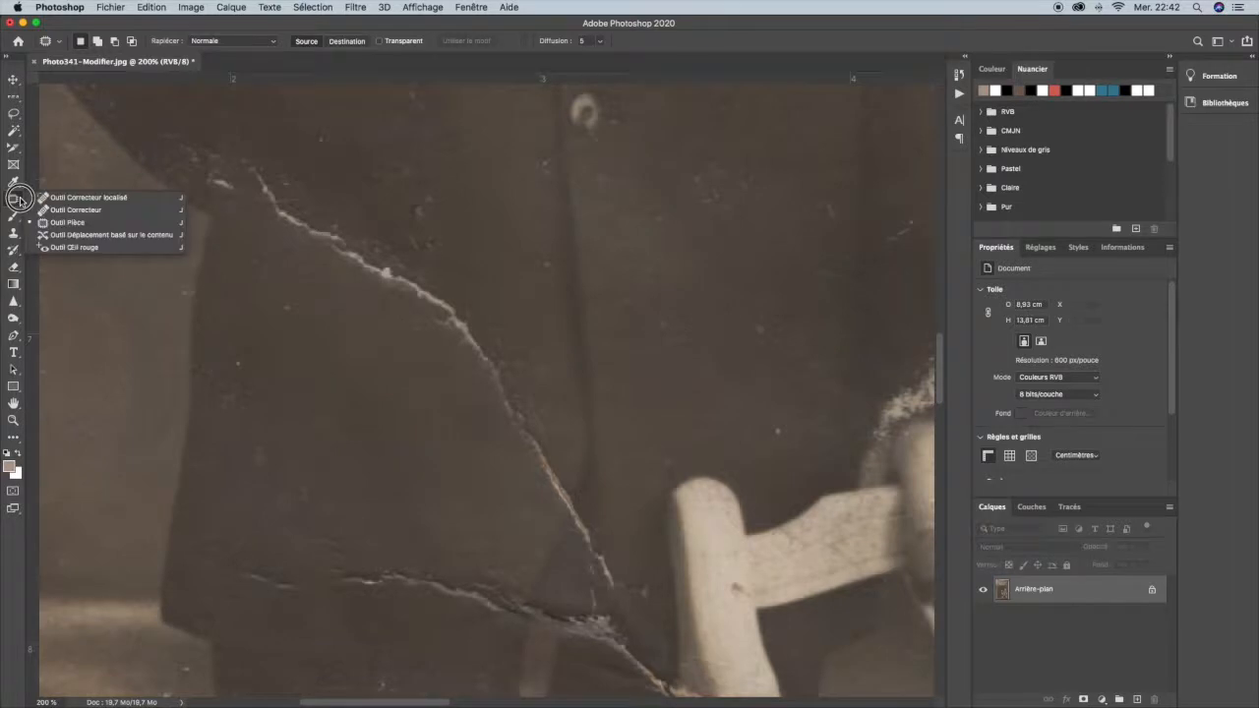
{"action": "left_click", "coordinate": [89, 208]}
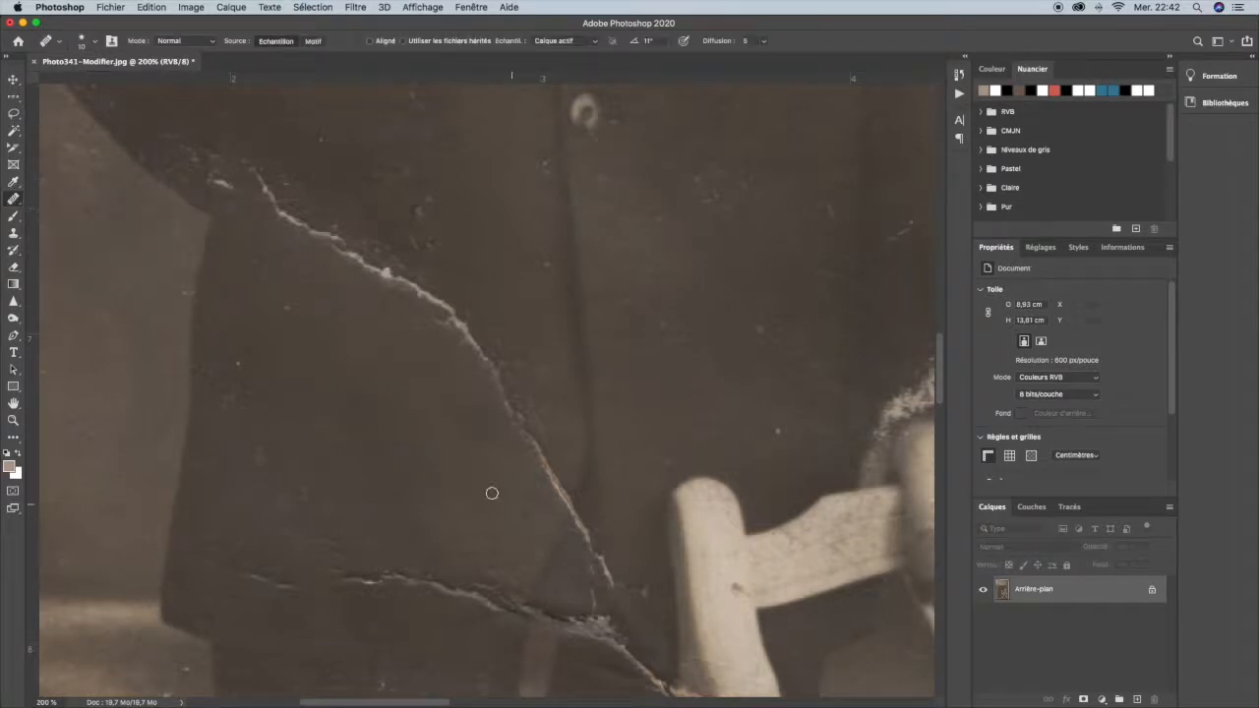
{"action": "left_click_drag", "start_coordinate": [427, 478], "coordinate": [514, 357]}
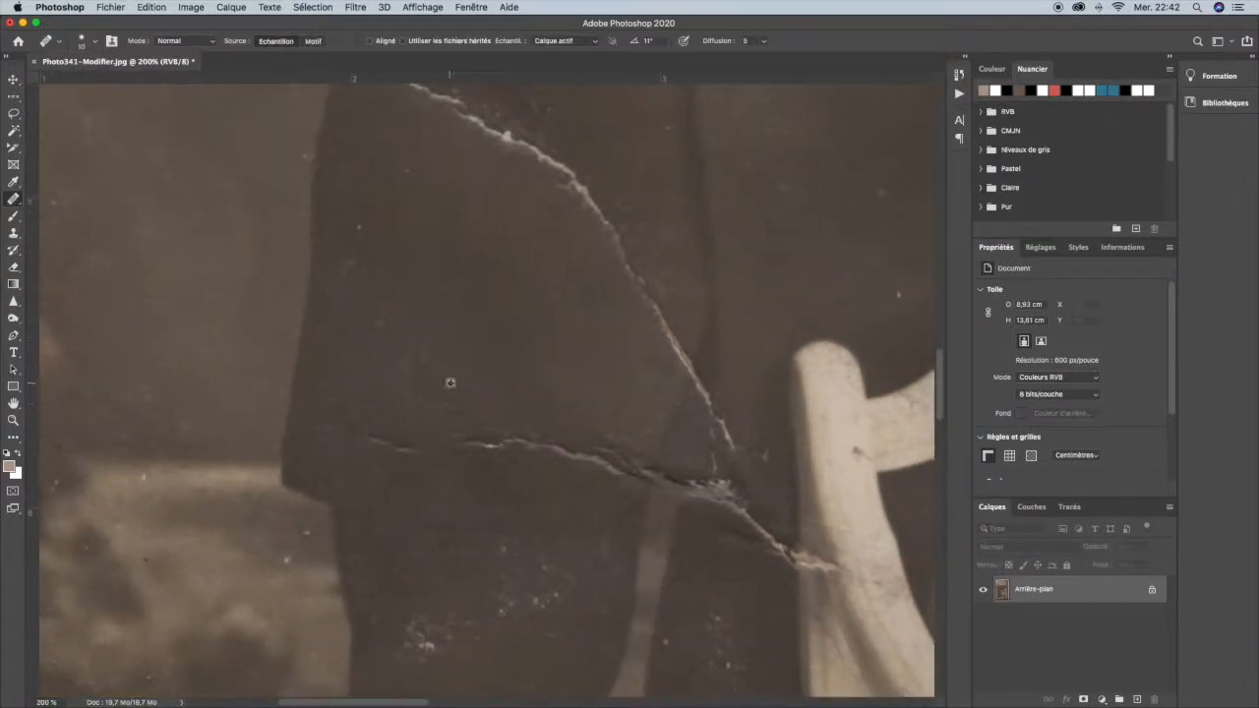
{"action": "right_click", "coordinate": [554, 332]}
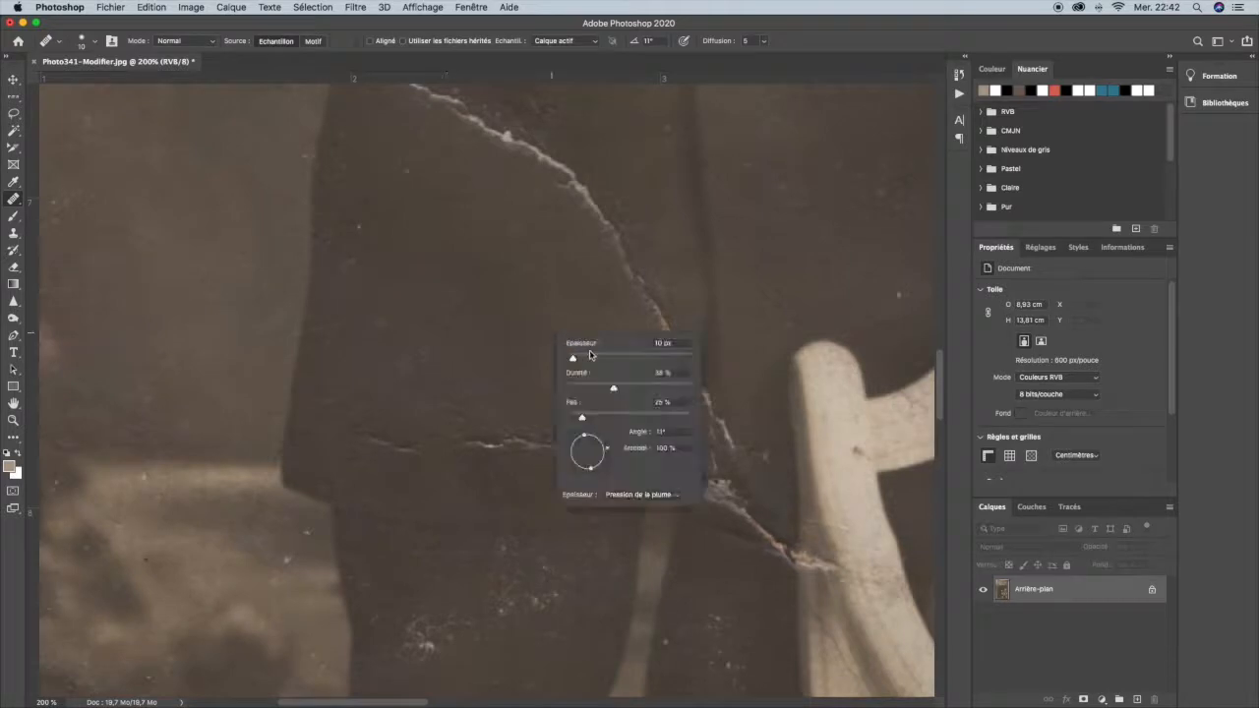
{"action": "left_click_drag", "start_coordinate": [573, 360], "coordinate": [577, 358]}
{"action": "key", "text": "Return"}
{"action": "mouse_move", "coordinate": [401, 378]}
{"action": "left_mouse_down"}
{"action": "mouse_move", "coordinate": [458, 404]}
{"action": "mouse_move", "coordinate": [438, 404]}
{"action": "mouse_move", "coordinate": [441, 430]}
{"action": "mouse_move", "coordinate": [360, 424]}
{"action": "mouse_move", "coordinate": [391, 444]}
{"action": "mouse_move", "coordinate": [563, 442]}
{"action": "mouse_move", "coordinate": [557, 456]}
{"action": "mouse_move", "coordinate": [609, 460]}
{"action": "mouse_move", "coordinate": [695, 437]}
{"action": "mouse_move", "coordinate": [554, 423]}
{"action": "mouse_move", "coordinate": [522, 399]}
{"action": "mouse_move", "coordinate": [569, 449]}
{"action": "mouse_move", "coordinate": [613, 439]}
{"action": "mouse_move", "coordinate": [605, 462]}
{"action": "mouse_move", "coordinate": [618, 472]}
{"action": "mouse_move", "coordinate": [636, 456]}
{"action": "mouse_move", "coordinate": [617, 484]}
{"action": "left_mouse_up"}
{"action": "left_click", "coordinate": [521, 399], "text": "alt"}
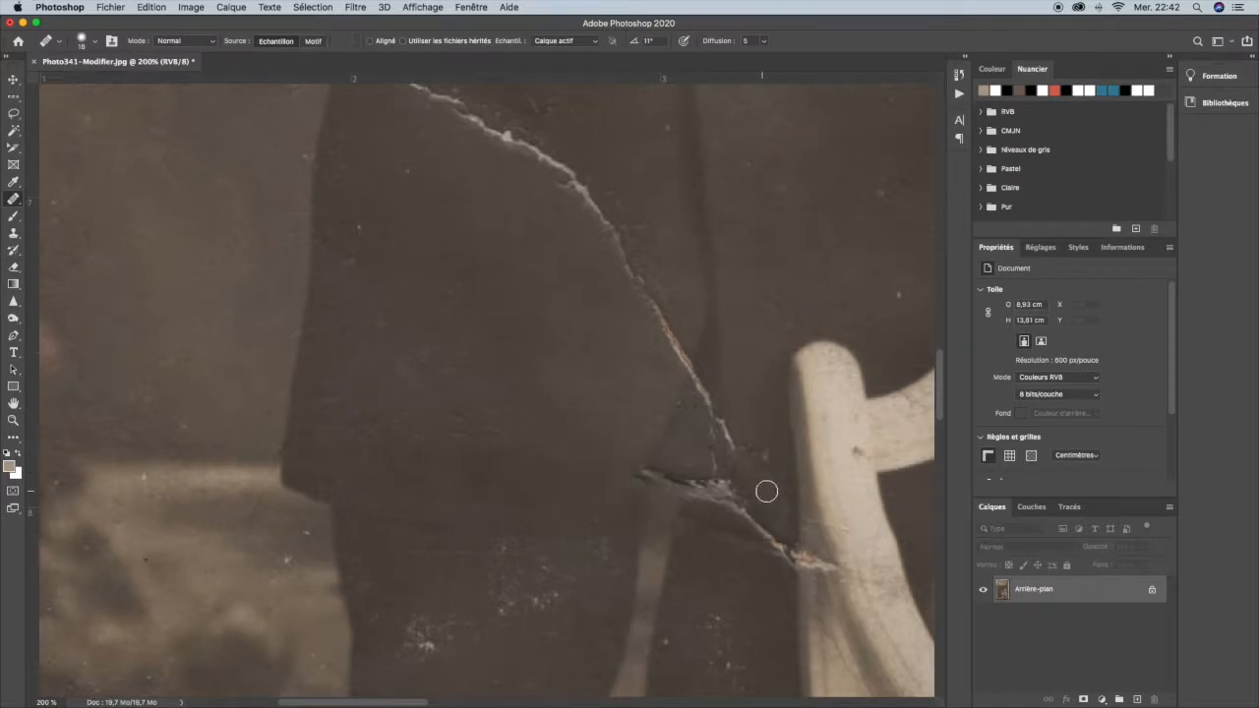
Step: Heal the junction of the two cracks at the coat hem, including the top of the light gap between the legs
{"action": "left_click", "coordinate": [702, 557], "text": "alt"}
{"action": "mouse_move", "coordinate": [707, 506]}
{"action": "left_mouse_down"}
{"action": "mouse_move", "coordinate": [703, 483]}
{"action": "mouse_move", "coordinate": [711, 500]}
{"action": "mouse_move", "coordinate": [725, 488]}
{"action": "mouse_move", "coordinate": [705, 486]}
{"action": "mouse_move", "coordinate": [704, 465]}
{"action": "left_mouse_up"}
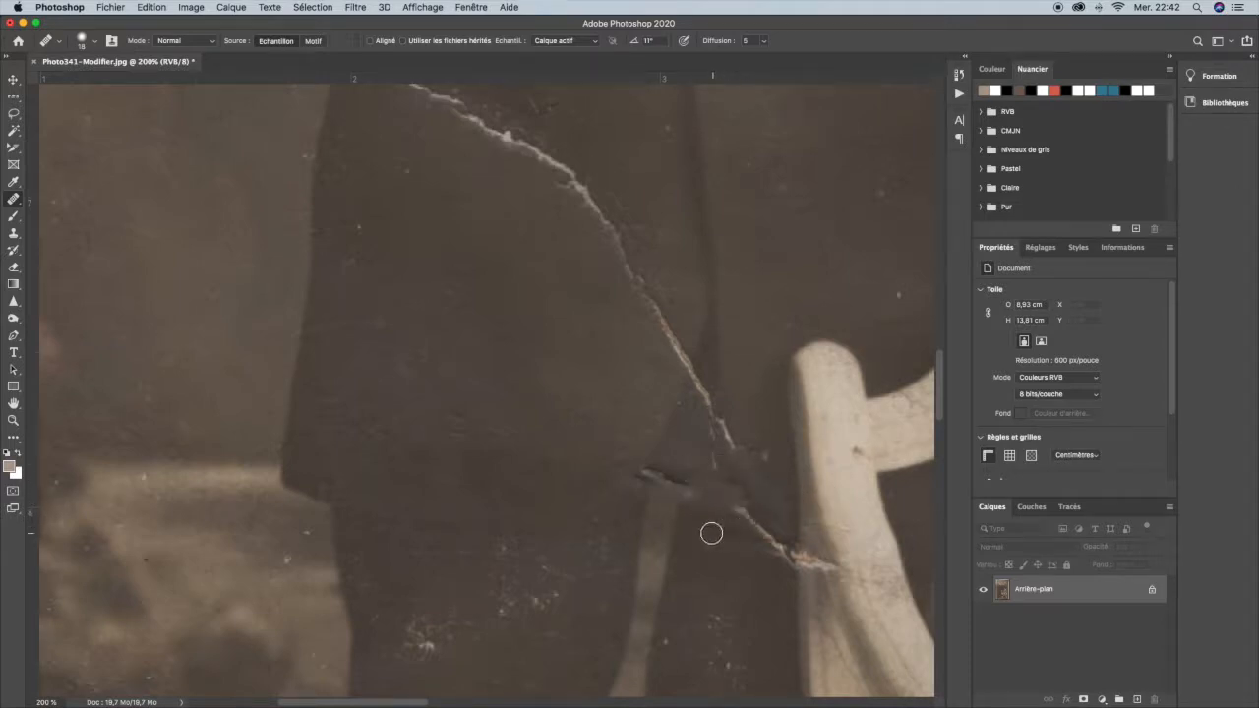
{"action": "mouse_move", "coordinate": [694, 477]}
{"action": "left_mouse_down"}
{"action": "mouse_move", "coordinate": [640, 469]}
{"action": "mouse_move", "coordinate": [640, 483]}
{"action": "mouse_move", "coordinate": [646, 450]}
{"action": "mouse_move", "coordinate": [626, 472]}
{"action": "mouse_move", "coordinate": [698, 478]}
{"action": "mouse_move", "coordinate": [701, 514]}
{"action": "left_mouse_up"}
{"action": "left_click", "coordinate": [656, 539], "text": "alt"}
{"action": "mouse_move", "coordinate": [663, 504]}
{"action": "left_mouse_down"}
{"action": "mouse_move", "coordinate": [680, 485]}
{"action": "mouse_move", "coordinate": [662, 484]}
{"action": "left_mouse_up"}
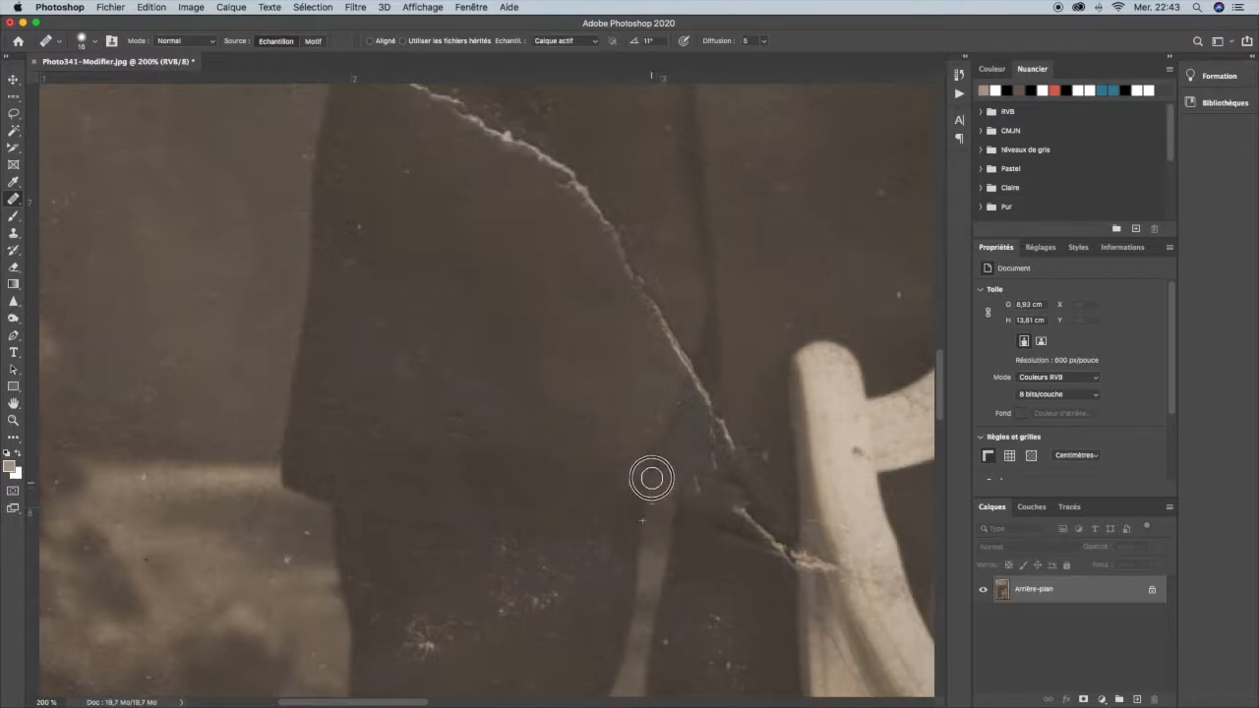
Step: Heal the short lower piece of the diagonal crack between the standing man's coat hem and the chair's back post
{"action": "left_click", "coordinate": [762, 593], "text": "alt"}
{"action": "mouse_move", "coordinate": [755, 525]}
{"action": "left_mouse_down"}
{"action": "mouse_move", "coordinate": [730, 555]}
{"action": "mouse_move", "coordinate": [737, 581]}
{"action": "mouse_move", "coordinate": [710, 583]}
{"action": "mouse_move", "coordinate": [745, 515]}
{"action": "mouse_move", "coordinate": [721, 514]}
{"action": "mouse_move", "coordinate": [792, 559]}
{"action": "left_mouse_up"}
{"action": "left_click", "coordinate": [709, 584], "text": "alt"}
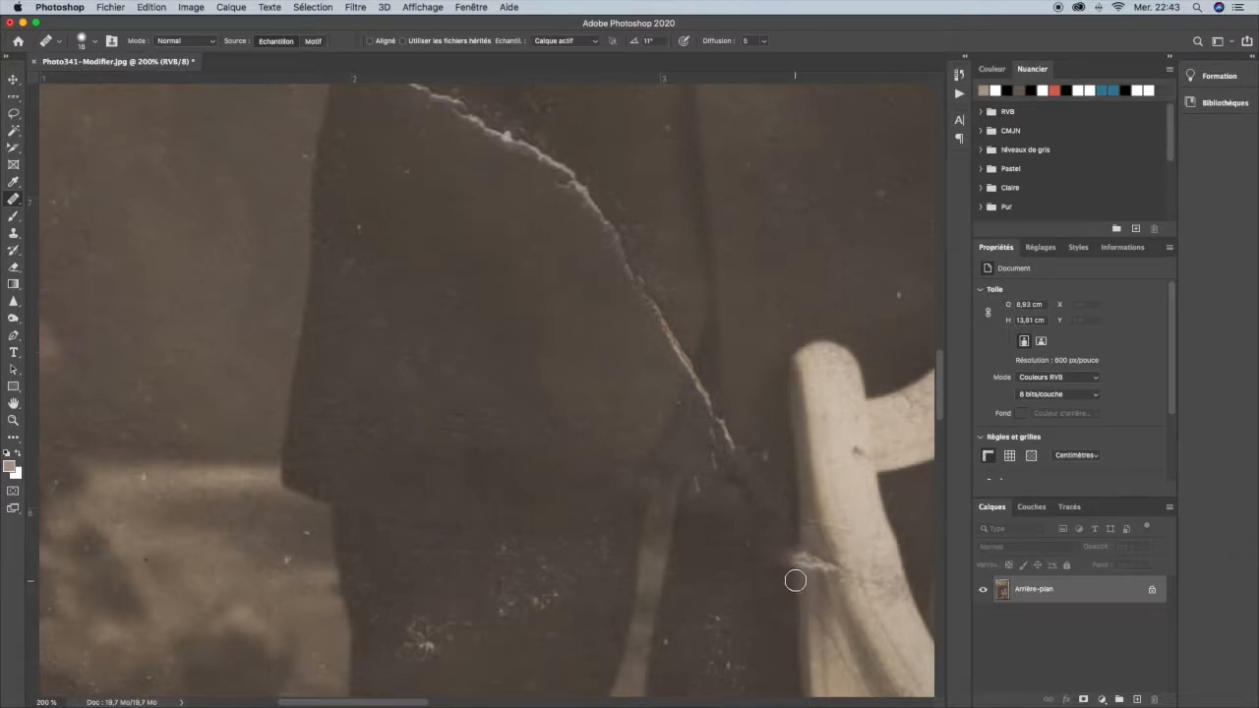
{"action": "mouse_move", "coordinate": [800, 573]}
{"action": "left_mouse_down"}
{"action": "mouse_move", "coordinate": [768, 546]}
{"action": "mouse_move", "coordinate": [750, 572]}
{"action": "mouse_move", "coordinate": [711, 574]}
{"action": "left_mouse_up"}
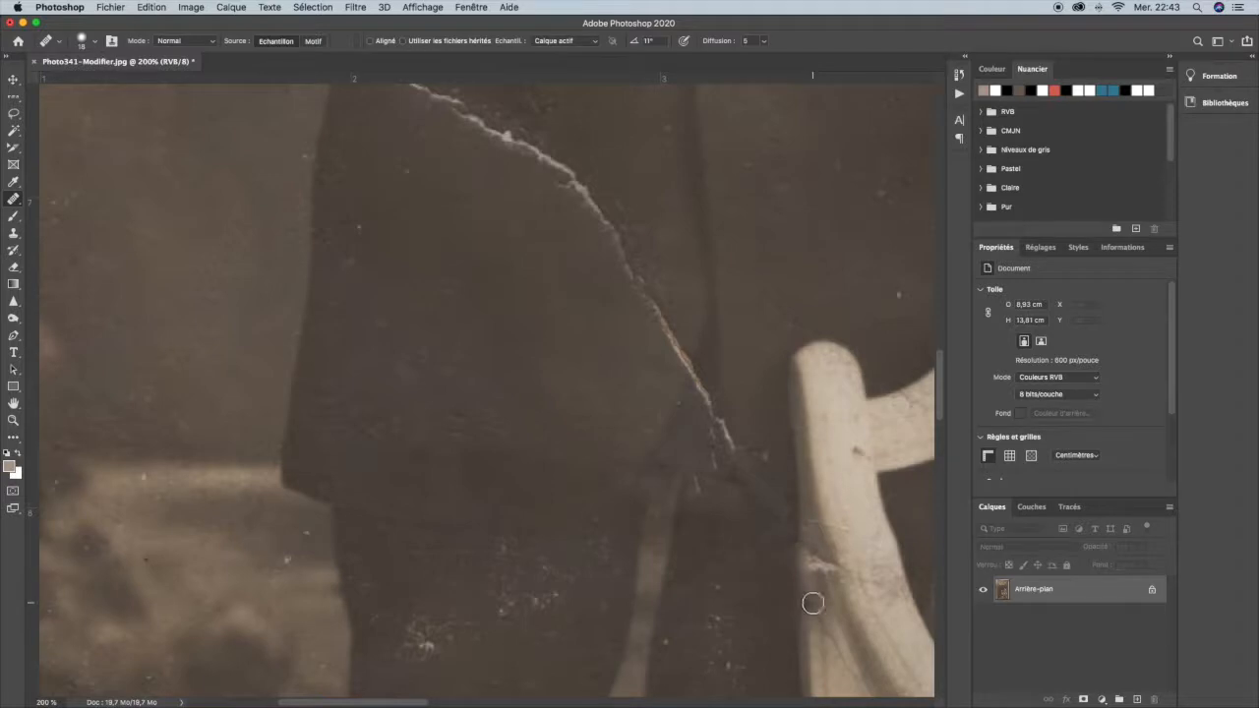
Step: Heal the white crack across the edge of the chair's back post, sampling nearby clean wood
{"action": "left_click_drag", "start_coordinate": [817, 590], "coordinate": [408, 445]}
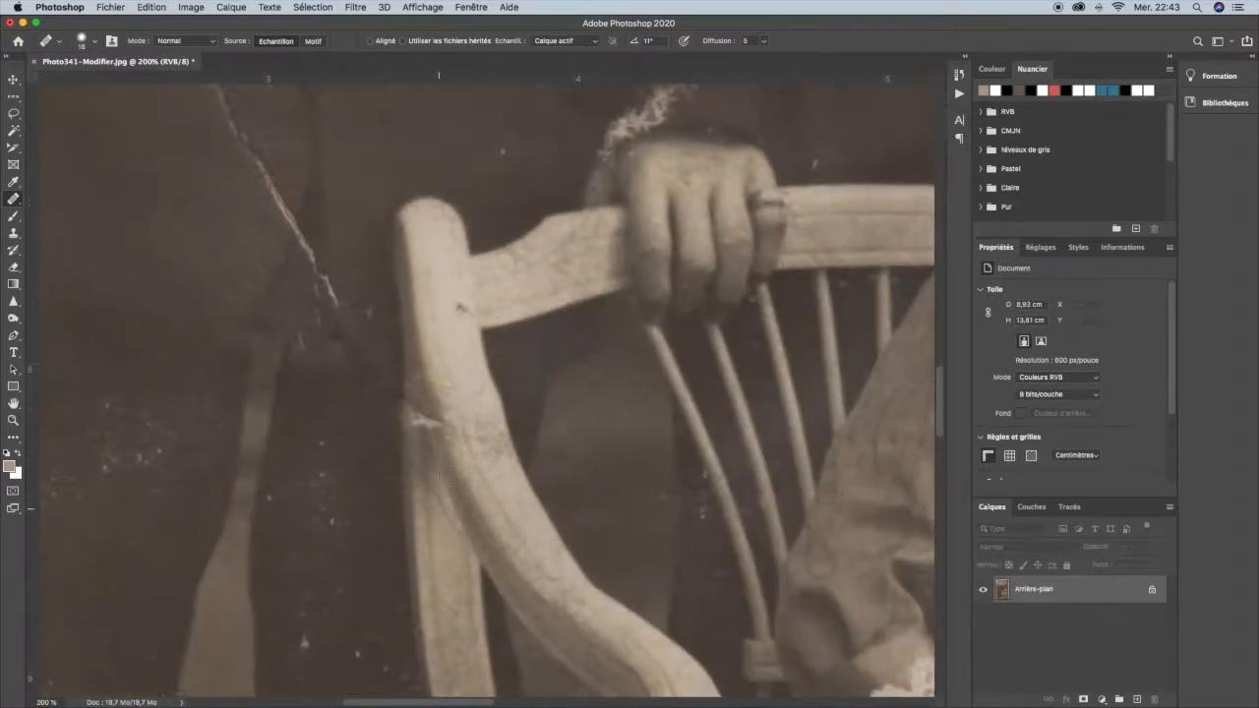
{"action": "left_click", "coordinate": [439, 500]}
{"action": "left_click", "coordinate": [433, 419], "text": "alt"}
{"action": "left_click", "coordinate": [419, 422]}
{"action": "left_click", "coordinate": [417, 451]}
{"action": "left_click", "coordinate": [416, 417]}
{"action": "left_click", "coordinate": [413, 407]}
{"action": "left_click", "coordinate": [422, 418]}
{"action": "left_click", "coordinate": [435, 456], "text": "alt"}
{"action": "left_click", "coordinate": [421, 426]}
Step: Heal the lower part of the diagonal crack on the standing man's coat and the white flecks where it meets the hem
{"action": "scroll", "coordinate": [573, 466], "scroll_direction": "left", "scroll_amount": 5}
{"action": "scroll", "coordinate": [574, 466], "scroll_direction": "up", "scroll_amount": 4}
{"action": "mouse_move", "coordinate": [558, 401]}
{"action": "left_mouse_down"}
{"action": "mouse_move", "coordinate": [584, 432]}
{"action": "mouse_move", "coordinate": [581, 478]}
{"action": "left_mouse_up"}
{"action": "left_click", "coordinate": [619, 429], "text": "alt"}
{"action": "left_click_drag", "start_coordinate": [605, 469], "coordinate": [619, 517]}
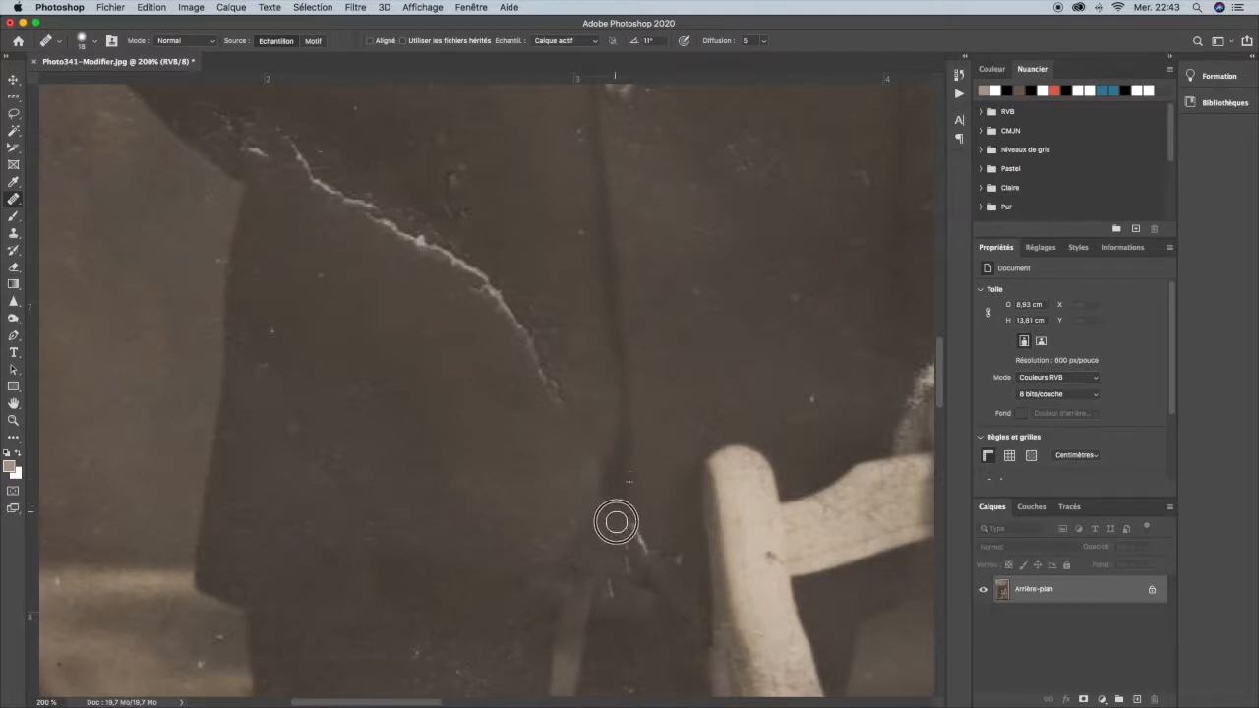
{"action": "left_click", "coordinate": [629, 458], "text": "alt"}
{"action": "mouse_move", "coordinate": [637, 515]}
{"action": "left_mouse_down"}
{"action": "mouse_move", "coordinate": [643, 547]}
{"action": "mouse_move", "coordinate": [625, 522]}
{"action": "left_mouse_up"}
{"action": "left_click", "coordinate": [601, 552], "text": "alt"}
{"action": "mouse_move", "coordinate": [614, 521]}
{"action": "left_mouse_down"}
{"action": "mouse_move", "coordinate": [632, 489]}
{"action": "mouse_move", "coordinate": [655, 556]}
{"action": "mouse_move", "coordinate": [604, 542]}
{"action": "mouse_move", "coordinate": [633, 566]}
{"action": "left_mouse_up"}
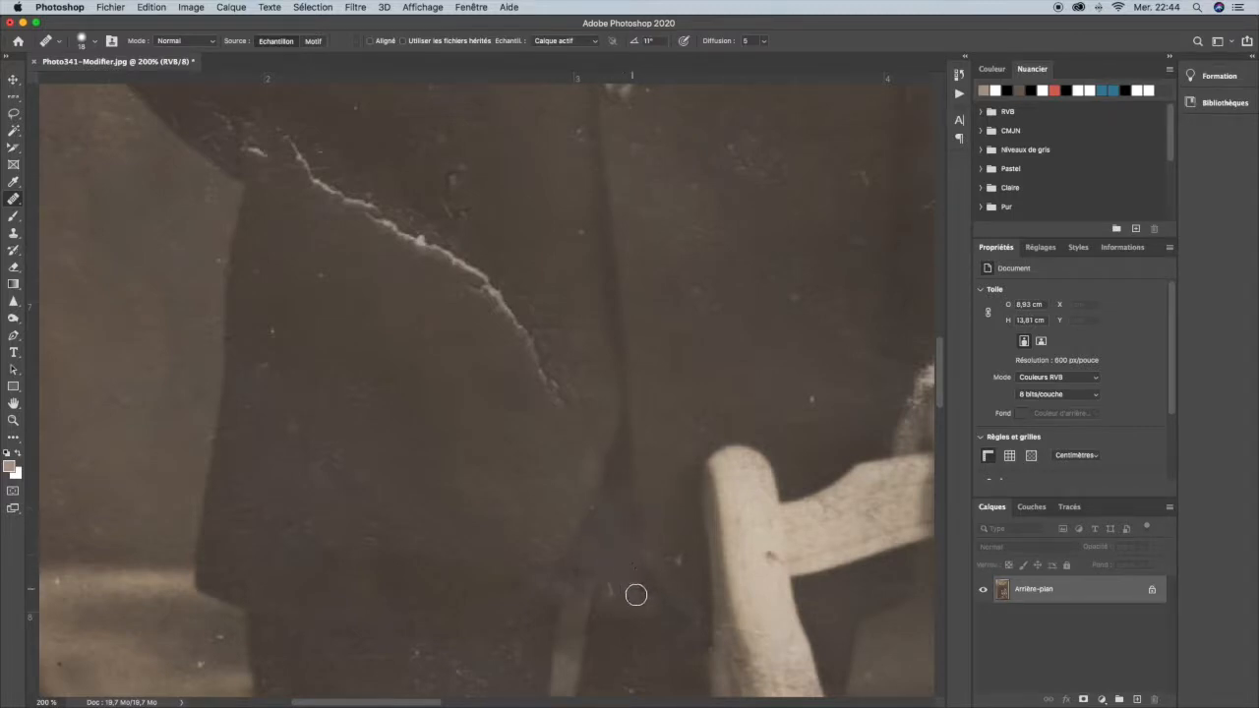
{"action": "mouse_move", "coordinate": [615, 584]}
{"action": "left_mouse_down"}
{"action": "mouse_move", "coordinate": [610, 596]}
{"action": "mouse_move", "coordinate": [631, 596]}
{"action": "left_mouse_up"}
Step: Heal the upper part of the diagonal coat crack up to the sleeve, including the white flecks and dark marks around it
{"action": "mouse_move", "coordinate": [558, 396]}
{"action": "left_mouse_down"}
{"action": "mouse_move", "coordinate": [544, 357]}
{"action": "mouse_move", "coordinate": [525, 348]}
{"action": "mouse_move", "coordinate": [545, 329]}
{"action": "mouse_move", "coordinate": [522, 312]}
{"action": "mouse_move", "coordinate": [507, 326]}
{"action": "mouse_move", "coordinate": [495, 284]}
{"action": "mouse_move", "coordinate": [468, 300]}
{"action": "mouse_move", "coordinate": [468, 258]}
{"action": "left_mouse_up"}
{"action": "key", "text": "space"}
{"action": "left_click_drag", "start_coordinate": [474, 360], "coordinate": [592, 578]}
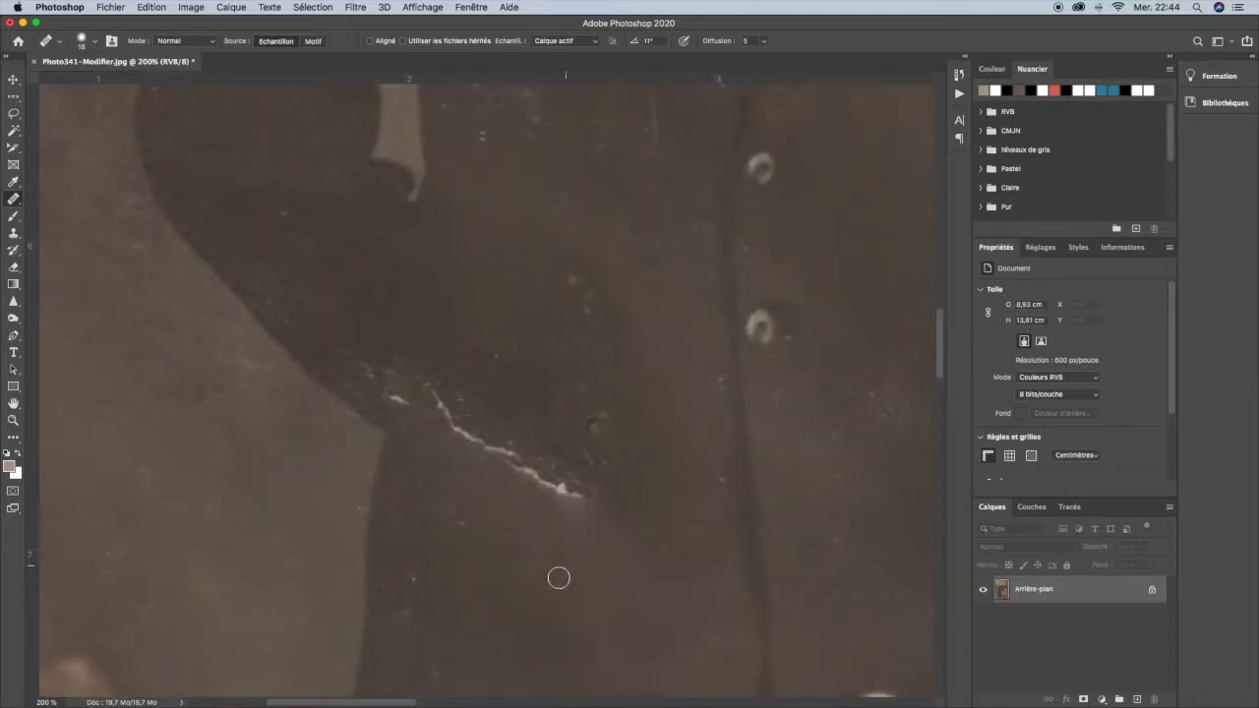
{"action": "mouse_move", "coordinate": [576, 488]}
{"action": "left_mouse_down"}
{"action": "mouse_move", "coordinate": [531, 488]}
{"action": "mouse_move", "coordinate": [477, 451]}
{"action": "mouse_move", "coordinate": [570, 455]}
{"action": "mouse_move", "coordinate": [579, 469]}
{"action": "mouse_move", "coordinate": [608, 456]}
{"action": "mouse_move", "coordinate": [566, 462]}
{"action": "left_mouse_up"}
{"action": "mouse_move", "coordinate": [589, 531]}
{"action": "left_mouse_down"}
{"action": "mouse_move", "coordinate": [555, 529]}
{"action": "mouse_move", "coordinate": [611, 505]}
{"action": "mouse_move", "coordinate": [599, 481]}
{"action": "mouse_move", "coordinate": [567, 476]}
{"action": "mouse_move", "coordinate": [600, 428]}
{"action": "left_mouse_up"}
{"action": "mouse_move", "coordinate": [503, 505]}
{"action": "left_mouse_down"}
{"action": "mouse_move", "coordinate": [558, 499]}
{"action": "mouse_move", "coordinate": [470, 445]}
{"action": "mouse_move", "coordinate": [440, 455]}
{"action": "mouse_move", "coordinate": [469, 444]}
{"action": "mouse_move", "coordinate": [461, 415]}
{"action": "mouse_move", "coordinate": [425, 421]}
{"action": "mouse_move", "coordinate": [444, 402]}
{"action": "mouse_move", "coordinate": [408, 388]}
{"action": "left_mouse_up"}
{"action": "mouse_move", "coordinate": [349, 314]}
{"action": "left_mouse_down"}
{"action": "mouse_move", "coordinate": [367, 402]}
{"action": "mouse_move", "coordinate": [359, 392]}
{"action": "left_mouse_up"}
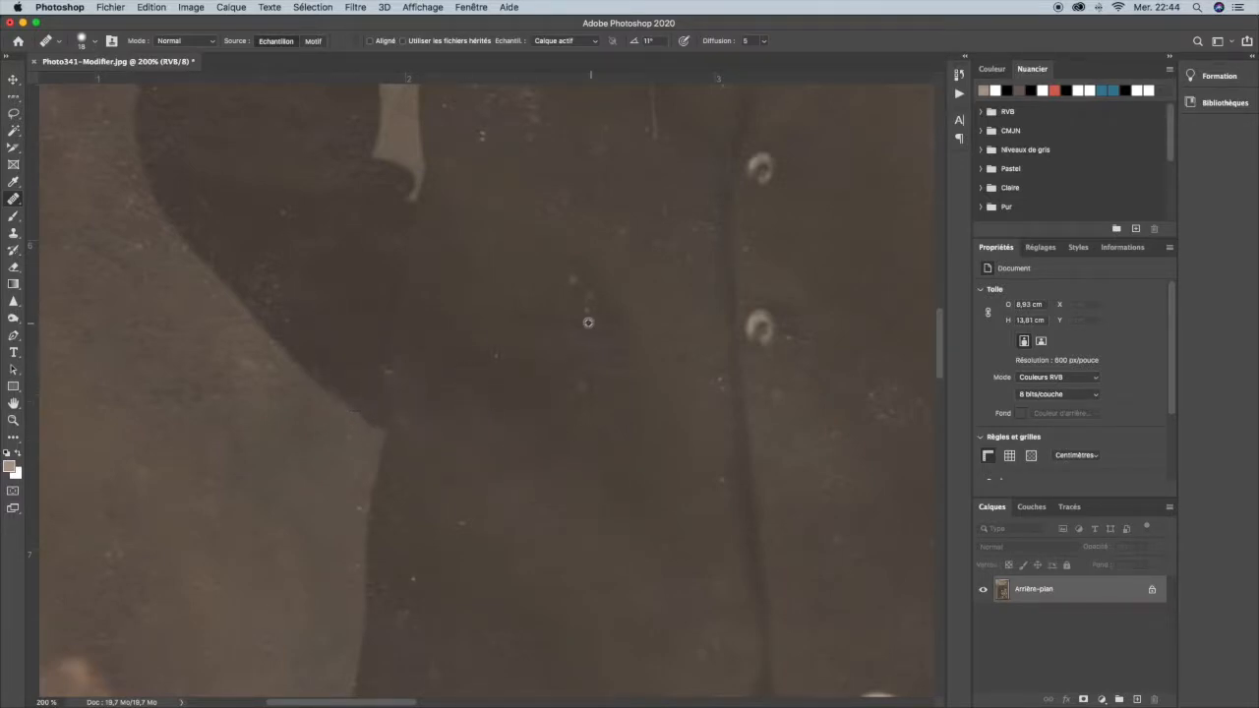
Step: Heal the crack across the jacket front below the pocket handkerchief and the white flecks beside the handkerchief
{"action": "mouse_move", "coordinate": [675, 269]}
{"action": "left_mouse_down"}
{"action": "mouse_move", "coordinate": [478, 576]}
{"action": "mouse_move", "coordinate": [387, 585]}
{"action": "left_mouse_up"}
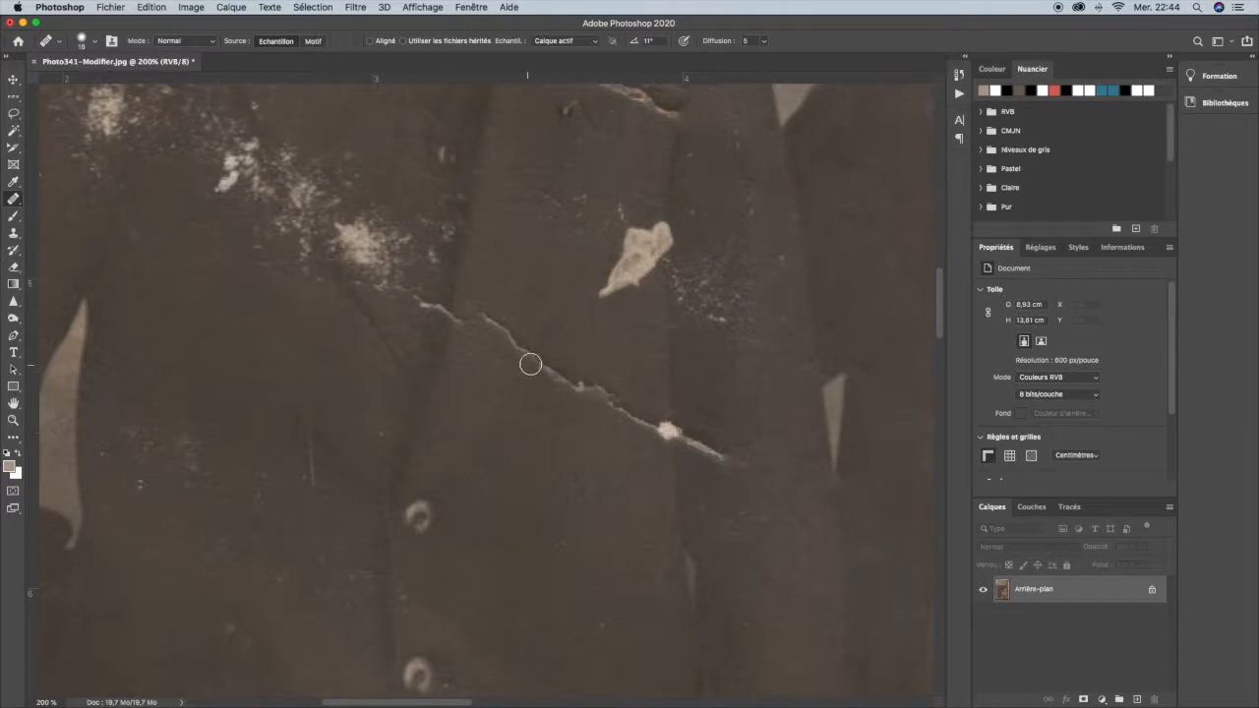
{"action": "mouse_move", "coordinate": [529, 354]}
{"action": "left_mouse_down"}
{"action": "mouse_move", "coordinate": [506, 354]}
{"action": "mouse_move", "coordinate": [492, 320]}
{"action": "left_mouse_up"}
{"action": "mouse_move", "coordinate": [544, 376]}
{"action": "left_mouse_down"}
{"action": "mouse_move", "coordinate": [577, 377]}
{"action": "mouse_move", "coordinate": [558, 392]}
{"action": "mouse_move", "coordinate": [613, 397]}
{"action": "mouse_move", "coordinate": [636, 424]}
{"action": "mouse_move", "coordinate": [583, 392]}
{"action": "mouse_move", "coordinate": [557, 370]}
{"action": "left_mouse_up"}
{"action": "key", "text": "super+z"}
{"action": "mouse_move", "coordinate": [531, 358]}
{"action": "left_mouse_down"}
{"action": "mouse_move", "coordinate": [632, 407]}
{"action": "mouse_move", "coordinate": [646, 424]}
{"action": "mouse_move", "coordinate": [632, 433]}
{"action": "left_mouse_up"}
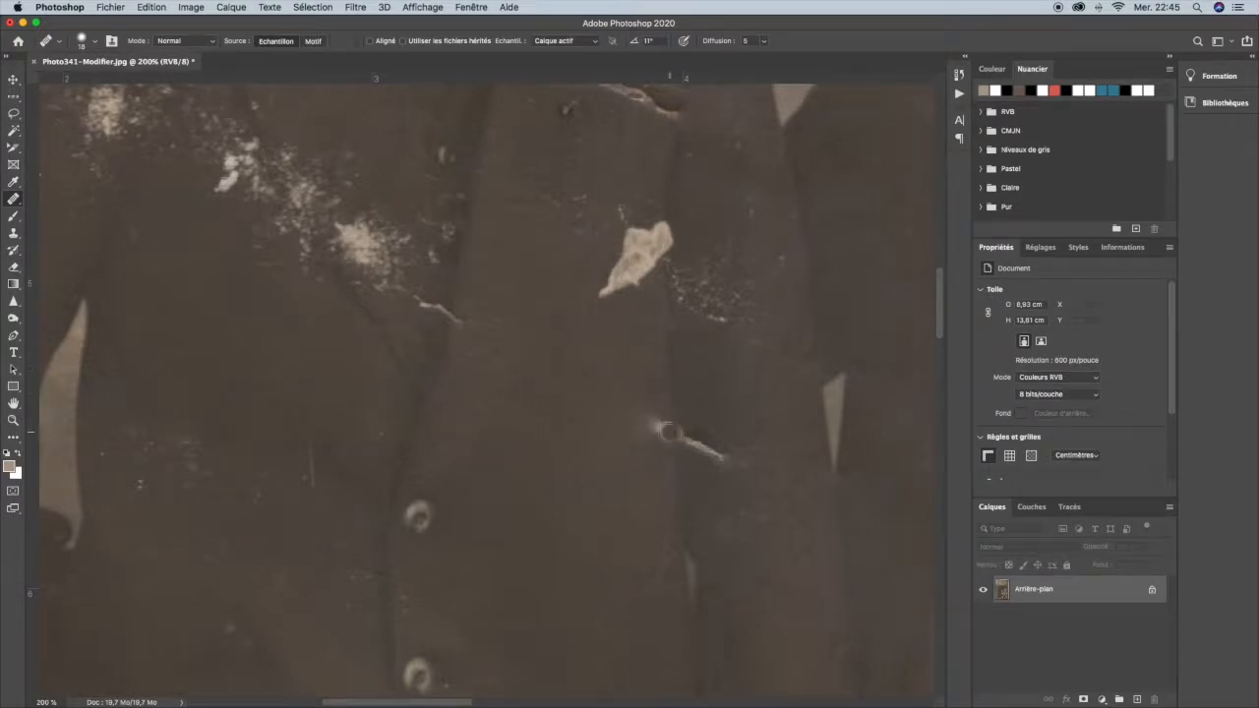
{"action": "mouse_move", "coordinate": [670, 427]}
{"action": "left_mouse_down"}
{"action": "mouse_move", "coordinate": [635, 435]}
{"action": "mouse_move", "coordinate": [652, 416]}
{"action": "mouse_move", "coordinate": [676, 444]}
{"action": "mouse_move", "coordinate": [696, 437]}
{"action": "mouse_move", "coordinate": [736, 451]}
{"action": "left_mouse_up"}
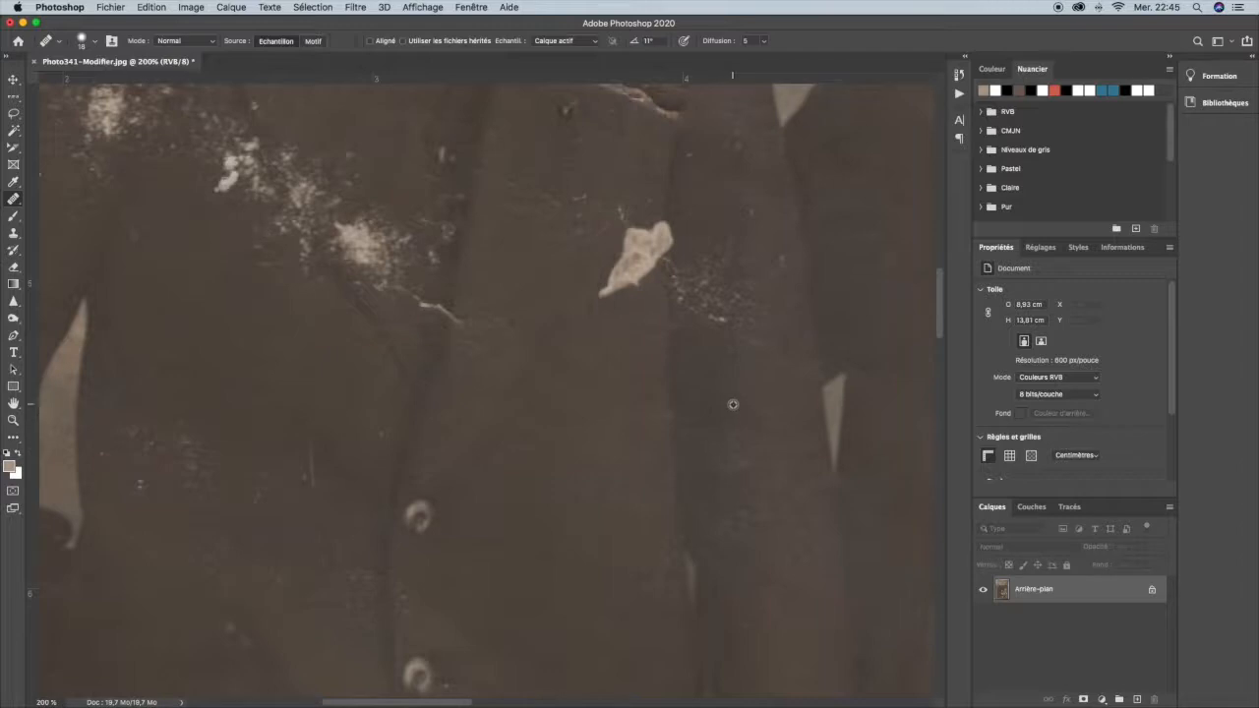
{"action": "mouse_move", "coordinate": [686, 322]}
{"action": "left_mouse_down"}
{"action": "mouse_move", "coordinate": [696, 276]}
{"action": "mouse_move", "coordinate": [709, 316]}
{"action": "mouse_move", "coordinate": [736, 337]}
{"action": "mouse_move", "coordinate": [699, 408]}
{"action": "mouse_move", "coordinate": [699, 322]}
{"action": "mouse_move", "coordinate": [721, 352]}
{"action": "mouse_move", "coordinate": [736, 309]}
{"action": "mouse_move", "coordinate": [729, 266]}
{"action": "mouse_move", "coordinate": [681, 265]}
{"action": "mouse_move", "coordinate": [717, 285]}
{"action": "left_mouse_up"}
{"action": "left_click", "coordinate": [698, 403], "text": "alt"}
Step: Heal the remaining end of the jacket crack and the bright worn patch beside the jacket's front opening
{"action": "left_click_drag", "start_coordinate": [520, 338], "coordinate": [717, 436]}
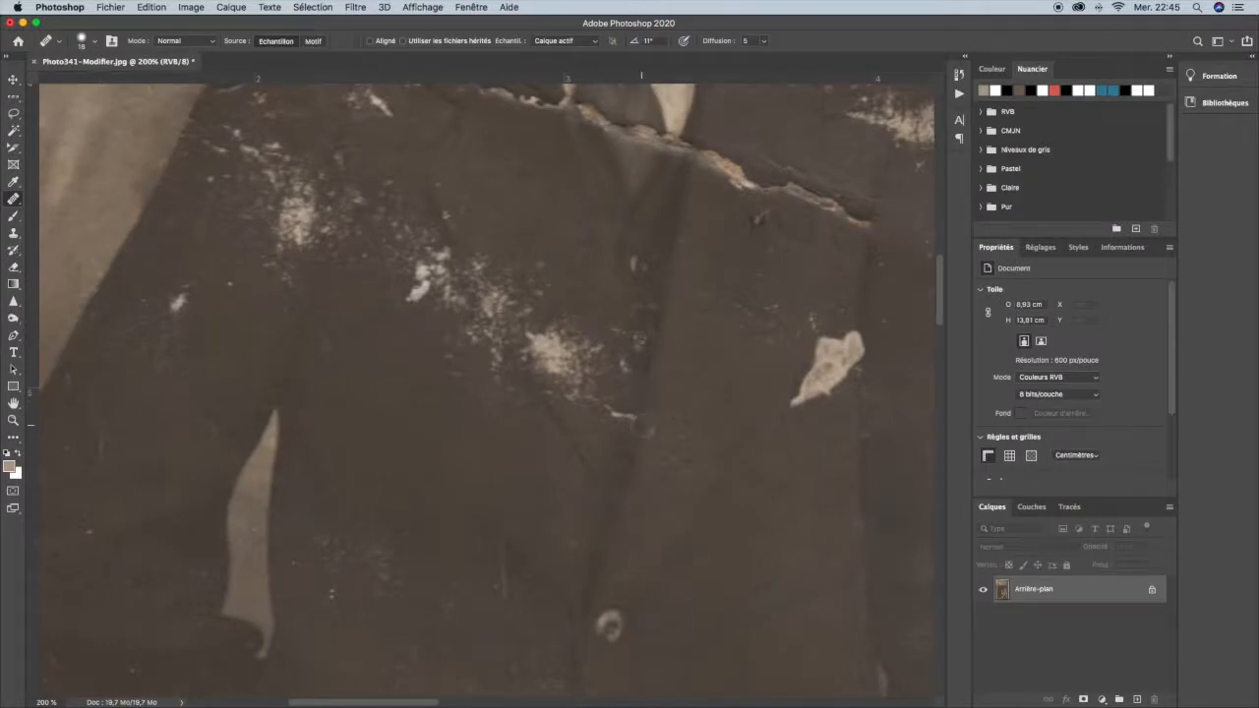
{"action": "mouse_move", "coordinate": [645, 427]}
{"action": "left_mouse_down"}
{"action": "mouse_move", "coordinate": [603, 403]}
{"action": "mouse_move", "coordinate": [627, 398]}
{"action": "mouse_move", "coordinate": [613, 397]}
{"action": "mouse_move", "coordinate": [641, 374]}
{"action": "mouse_move", "coordinate": [621, 369]}
{"action": "mouse_move", "coordinate": [649, 316]}
{"action": "mouse_move", "coordinate": [609, 333]}
{"action": "left_mouse_up"}
{"action": "mouse_move", "coordinate": [541, 397]}
{"action": "left_mouse_down"}
{"action": "mouse_move", "coordinate": [530, 346]}
{"action": "mouse_move", "coordinate": [511, 355]}
{"action": "mouse_move", "coordinate": [515, 371]}
{"action": "mouse_move", "coordinate": [517, 351]}
{"action": "mouse_move", "coordinate": [534, 364]}
{"action": "mouse_move", "coordinate": [572, 349]}
{"action": "mouse_move", "coordinate": [560, 378]}
{"action": "mouse_move", "coordinate": [586, 361]}
{"action": "mouse_move", "coordinate": [561, 376]}
{"action": "mouse_move", "coordinate": [575, 396]}
{"action": "mouse_move", "coordinate": [594, 385]}
{"action": "mouse_move", "coordinate": [571, 390]}
{"action": "mouse_move", "coordinate": [597, 364]}
{"action": "mouse_move", "coordinate": [589, 347]}
{"action": "mouse_move", "coordinate": [560, 349]}
{"action": "mouse_move", "coordinate": [556, 325]}
{"action": "mouse_move", "coordinate": [533, 334]}
{"action": "mouse_move", "coordinate": [544, 345]}
{"action": "mouse_move", "coordinate": [527, 313]}
{"action": "mouse_move", "coordinate": [514, 323]}
{"action": "mouse_move", "coordinate": [584, 333]}
{"action": "mouse_move", "coordinate": [569, 344]}
{"action": "mouse_move", "coordinate": [583, 381]}
{"action": "mouse_move", "coordinate": [589, 351]}
{"action": "mouse_move", "coordinate": [578, 348]}
{"action": "mouse_move", "coordinate": [591, 339]}
{"action": "mouse_move", "coordinate": [583, 399]}
{"action": "mouse_move", "coordinate": [553, 323]}
{"action": "left_mouse_up"}
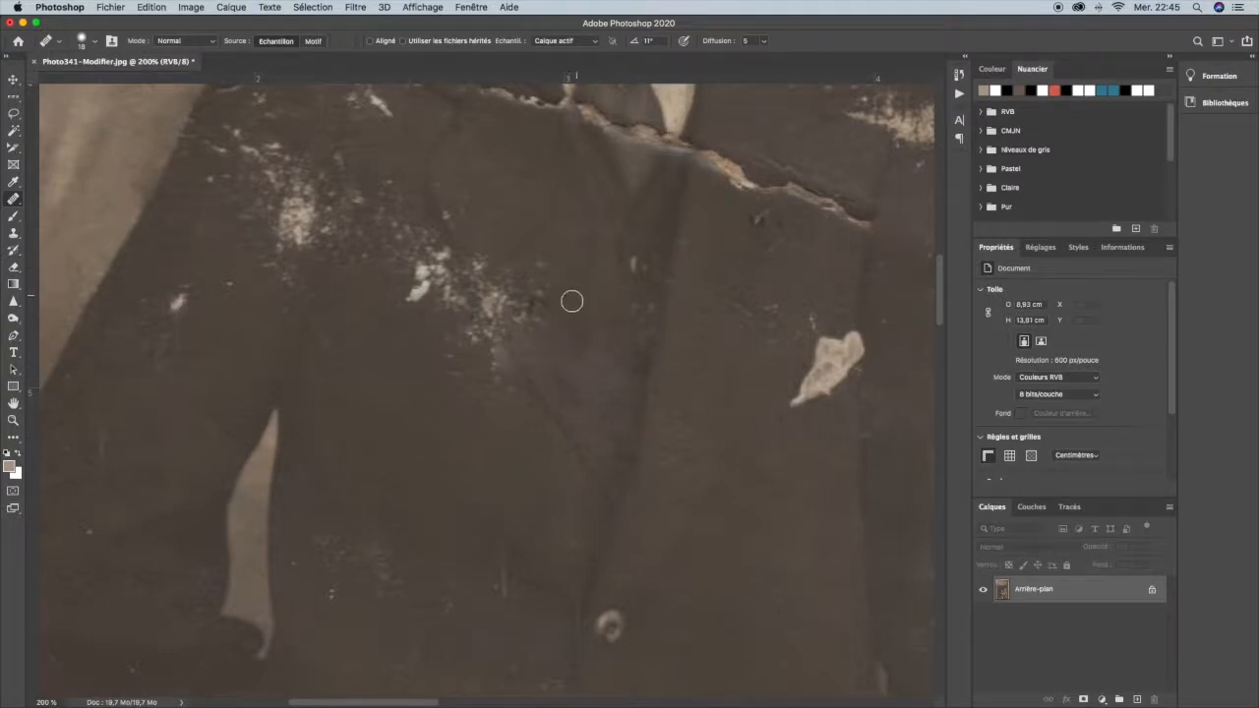
Step: Heal the white worn patches in the middle of the chest and restore the dark lapel line running through them
{"action": "scroll", "coordinate": [572, 301], "scroll_direction": "up", "scroll_amount": 5}
{"action": "scroll", "coordinate": [571, 301], "scroll_direction": "left", "scroll_amount": 3}
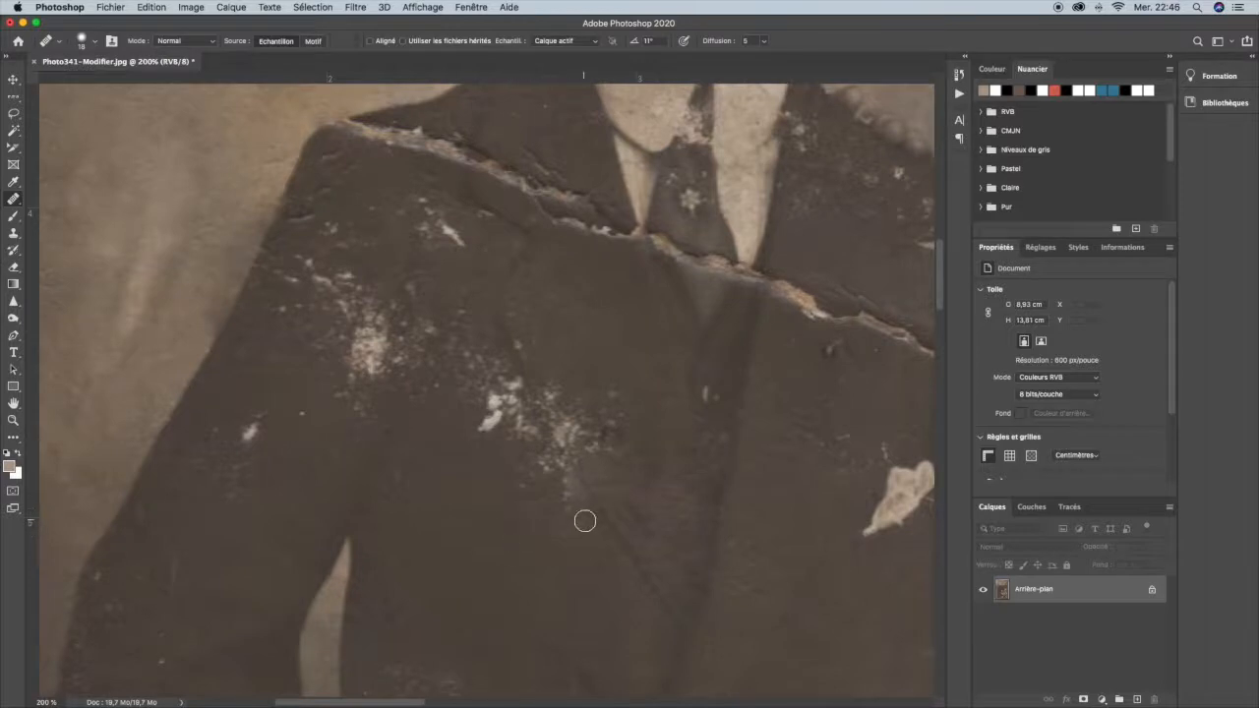
{"action": "mouse_move", "coordinate": [590, 506]}
{"action": "left_mouse_down"}
{"action": "mouse_move", "coordinate": [482, 416]}
{"action": "mouse_move", "coordinate": [537, 433]}
{"action": "mouse_move", "coordinate": [527, 411]}
{"action": "mouse_move", "coordinate": [567, 472]}
{"action": "mouse_move", "coordinate": [568, 414]}
{"action": "mouse_move", "coordinate": [586, 460]}
{"action": "mouse_move", "coordinate": [621, 465]}
{"action": "mouse_move", "coordinate": [607, 433]}
{"action": "mouse_move", "coordinate": [575, 431]}
{"action": "mouse_move", "coordinate": [565, 448]}
{"action": "mouse_move", "coordinate": [569, 425]}
{"action": "mouse_move", "coordinate": [547, 405]}
{"action": "mouse_move", "coordinate": [570, 399]}
{"action": "mouse_move", "coordinate": [569, 409]}
{"action": "mouse_move", "coordinate": [632, 449]}
{"action": "left_mouse_up"}
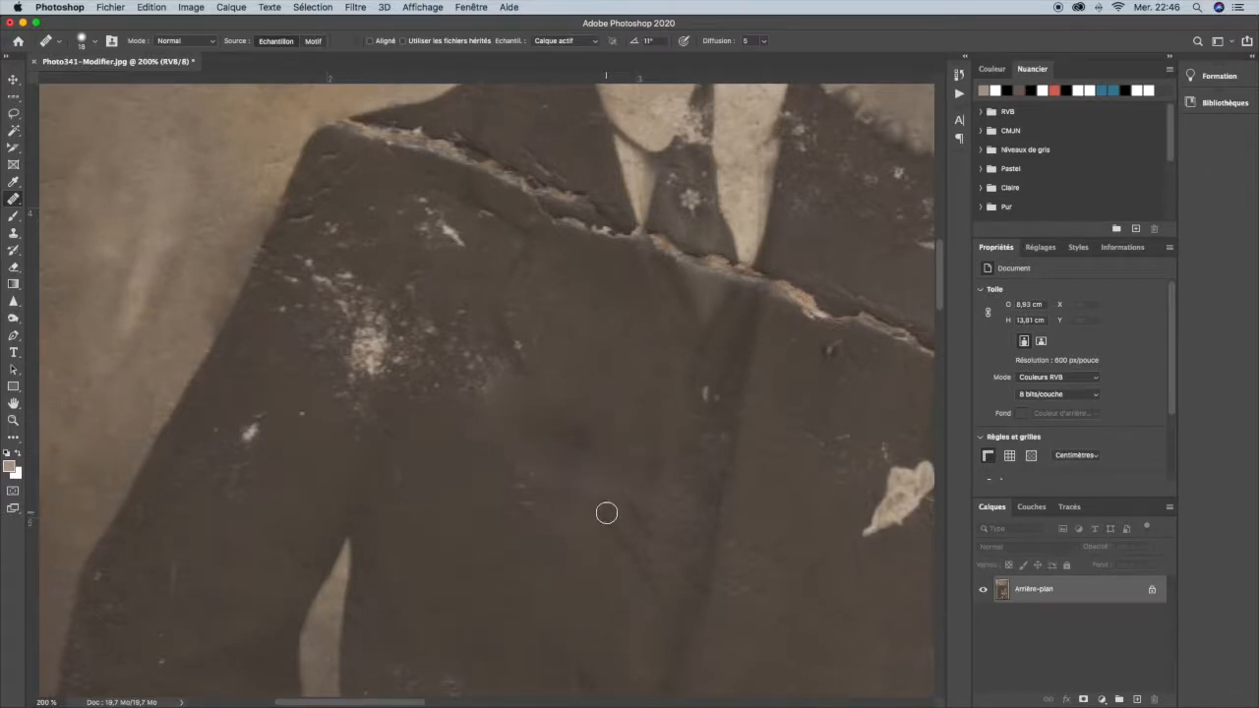
{"action": "mouse_move", "coordinate": [593, 500]}
{"action": "left_mouse_down"}
{"action": "mouse_move", "coordinate": [562, 463]}
{"action": "mouse_move", "coordinate": [554, 410]}
{"action": "mouse_move", "coordinate": [542, 433]}
{"action": "mouse_move", "coordinate": [542, 403]}
{"action": "left_mouse_up"}
{"action": "mouse_move", "coordinate": [549, 419]}
{"action": "left_mouse_down"}
{"action": "mouse_move", "coordinate": [519, 374]}
{"action": "mouse_move", "coordinate": [529, 342]}
{"action": "mouse_move", "coordinate": [518, 351]}
{"action": "mouse_move", "coordinate": [541, 363]}
{"action": "mouse_move", "coordinate": [553, 407]}
{"action": "left_mouse_up"}
{"action": "left_click_drag", "start_coordinate": [637, 526], "coordinate": [648, 520]}
{"action": "left_click_drag", "start_coordinate": [580, 422], "coordinate": [595, 457]}
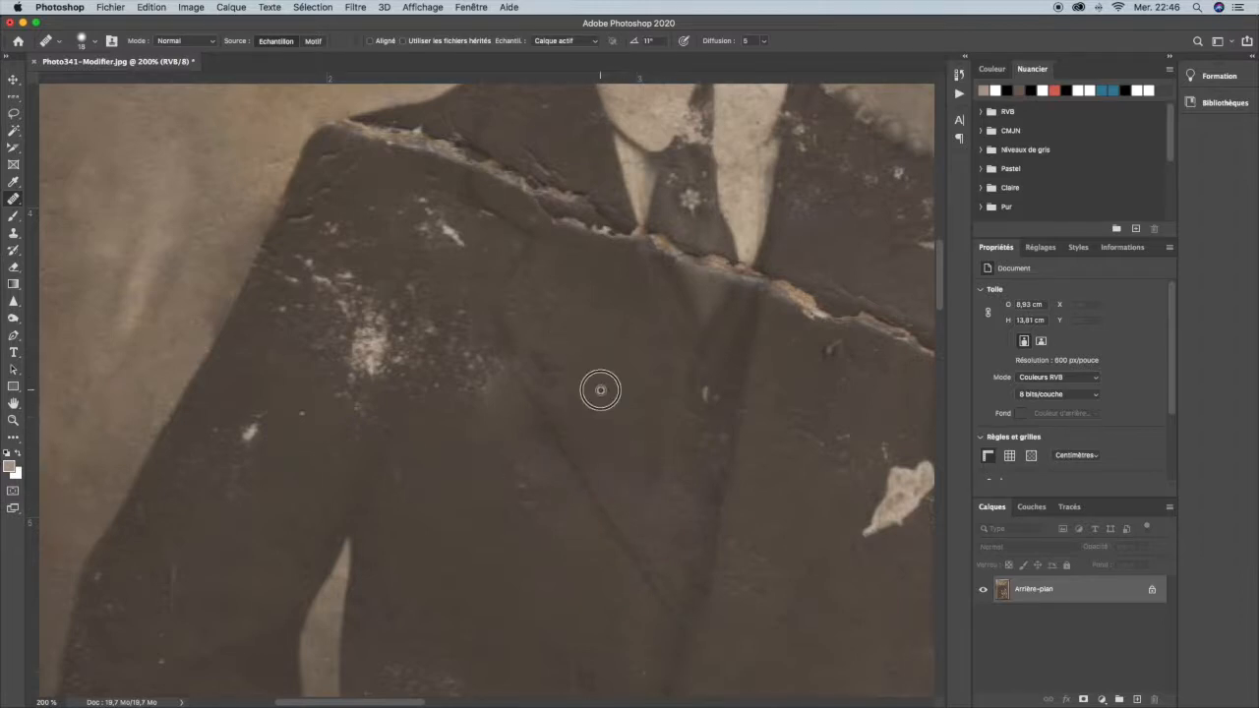
{"action": "mouse_move", "coordinate": [568, 385]}
{"action": "left_mouse_down"}
{"action": "mouse_move", "coordinate": [537, 346]}
{"action": "mouse_move", "coordinate": [567, 394]}
{"action": "left_mouse_up"}
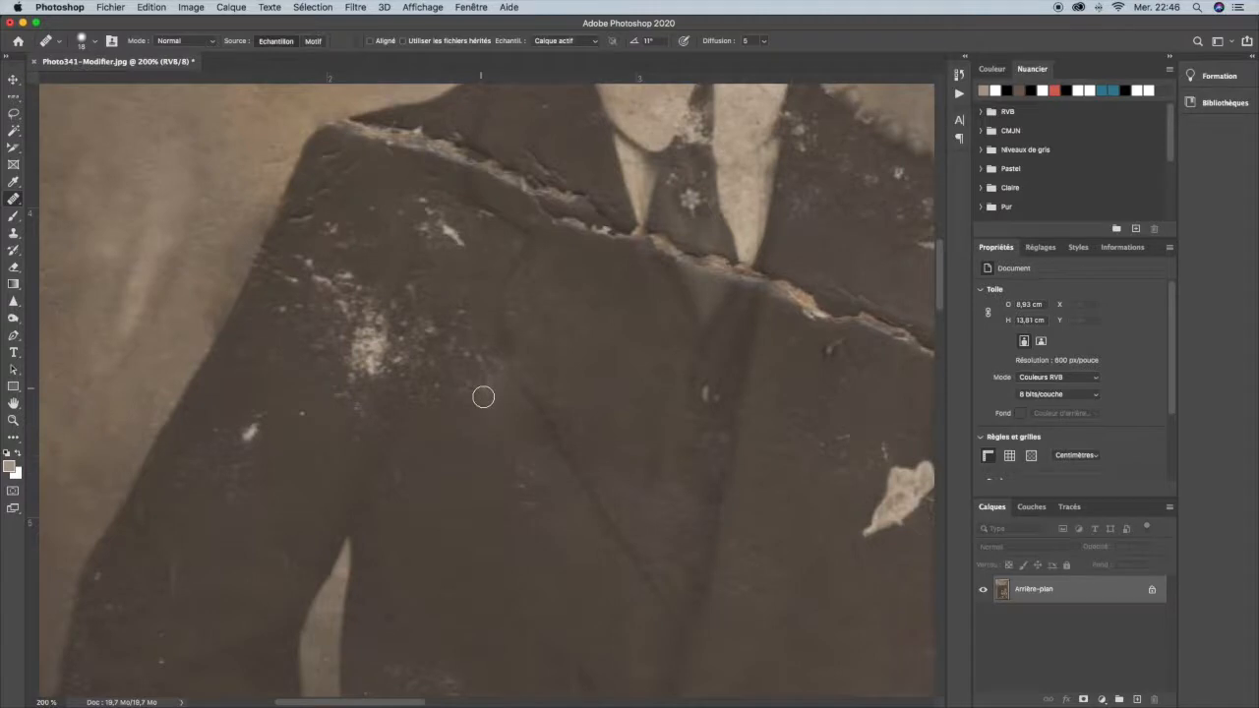
Step: Heal the white flecks between the lapel line and the worn shoulder patch, up to the streak below the shoulder tear
{"action": "mouse_move", "coordinate": [470, 372]}
{"action": "left_mouse_down"}
{"action": "mouse_move", "coordinate": [448, 355]}
{"action": "mouse_move", "coordinate": [478, 362]}
{"action": "left_mouse_up"}
{"action": "left_click", "coordinate": [459, 477], "text": "alt"}
{"action": "mouse_move", "coordinate": [542, 496]}
{"action": "left_mouse_down"}
{"action": "mouse_move", "coordinate": [517, 470]}
{"action": "mouse_move", "coordinate": [548, 488]}
{"action": "left_mouse_up"}
{"action": "left_click", "coordinate": [455, 454], "text": "alt"}
{"action": "mouse_move", "coordinate": [459, 410]}
{"action": "left_mouse_down"}
{"action": "mouse_move", "coordinate": [503, 408]}
{"action": "mouse_move", "coordinate": [477, 361]}
{"action": "mouse_move", "coordinate": [499, 371]}
{"action": "mouse_move", "coordinate": [462, 333]}
{"action": "mouse_move", "coordinate": [421, 330]}
{"action": "mouse_move", "coordinate": [425, 371]}
{"action": "mouse_move", "coordinate": [436, 370]}
{"action": "mouse_move", "coordinate": [431, 325]}
{"action": "mouse_move", "coordinate": [412, 394]}
{"action": "mouse_move", "coordinate": [446, 368]}
{"action": "mouse_move", "coordinate": [432, 399]}
{"action": "mouse_move", "coordinate": [451, 323]}
{"action": "mouse_move", "coordinate": [471, 321]}
{"action": "mouse_move", "coordinate": [501, 366]}
{"action": "mouse_move", "coordinate": [460, 399]}
{"action": "left_mouse_up"}
{"action": "left_click", "coordinate": [478, 497], "text": "alt"}
{"action": "left_click", "coordinate": [445, 330], "text": "alt"}
{"action": "mouse_move", "coordinate": [447, 236]}
{"action": "left_mouse_down"}
{"action": "mouse_move", "coordinate": [416, 206]}
{"action": "mouse_move", "coordinate": [415, 223]}
{"action": "left_mouse_up"}
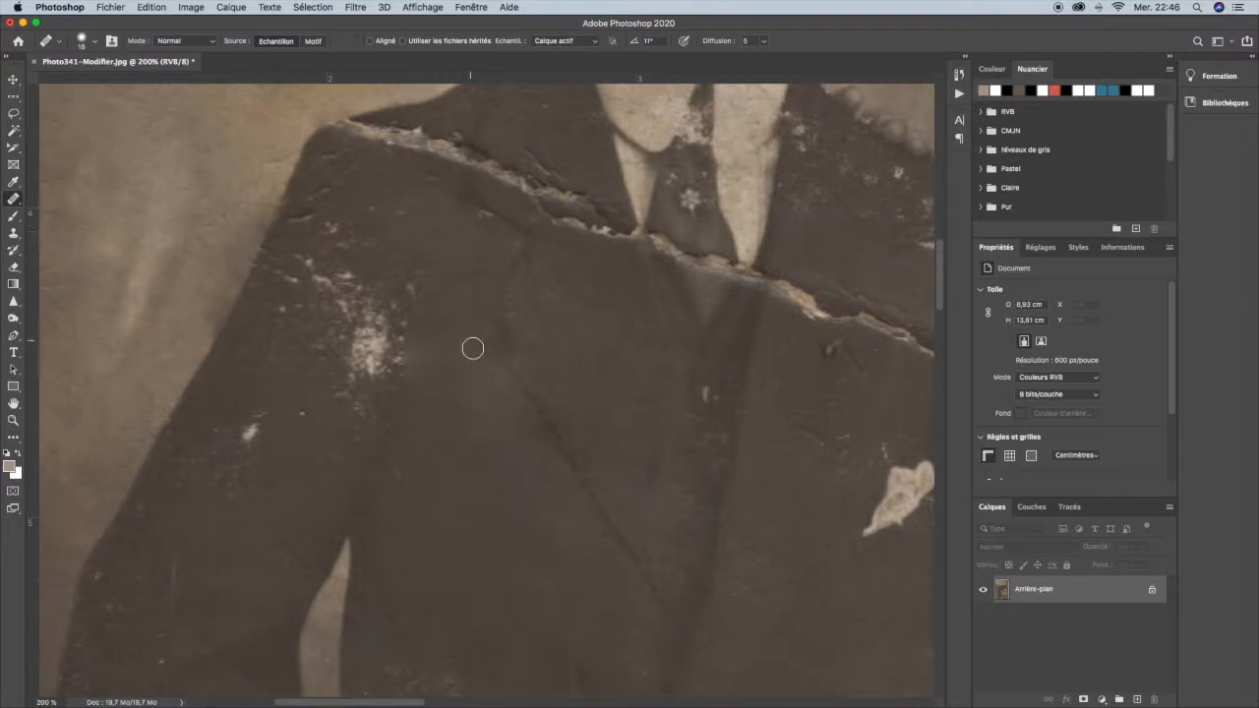
Step: Heal the small white spot on the sleeve, patch the large worn area above it with clean cloth, and clear the selection
{"action": "mouse_move", "coordinate": [233, 448]}
{"action": "left_mouse_down"}
{"action": "mouse_move", "coordinate": [264, 441]}
{"action": "mouse_move", "coordinate": [239, 456]}
{"action": "mouse_move", "coordinate": [247, 414]}
{"action": "left_mouse_up"}
{"action": "left_click", "coordinate": [247, 414], "text": "alt"}
{"action": "mouse_move", "coordinate": [326, 374]}
{"action": "left_mouse_down"}
{"action": "mouse_move", "coordinate": [371, 377]}
{"action": "mouse_move", "coordinate": [361, 407]}
{"action": "mouse_move", "coordinate": [378, 365]}
{"action": "mouse_move", "coordinate": [367, 316]}
{"action": "mouse_move", "coordinate": [365, 361]}
{"action": "mouse_move", "coordinate": [346, 361]}
{"action": "mouse_move", "coordinate": [368, 311]}
{"action": "mouse_move", "coordinate": [347, 267]}
{"action": "mouse_move", "coordinate": [328, 325]}
{"action": "mouse_move", "coordinate": [340, 343]}
{"action": "mouse_move", "coordinate": [402, 301]}
{"action": "mouse_move", "coordinate": [398, 372]}
{"action": "mouse_move", "coordinate": [424, 343]}
{"action": "mouse_move", "coordinate": [427, 355]}
{"action": "mouse_move", "coordinate": [375, 423]}
{"action": "mouse_move", "coordinate": [391, 420]}
{"action": "mouse_move", "coordinate": [358, 380]}
{"action": "left_mouse_up"}
{"action": "left_click_drag", "start_coordinate": [14, 199], "coordinate": [71, 221]}
{"action": "mouse_move", "coordinate": [335, 246]}
{"action": "left_mouse_down"}
{"action": "mouse_move", "coordinate": [295, 281]}
{"action": "mouse_move", "coordinate": [289, 348]}
{"action": "mouse_move", "coordinate": [331, 413]}
{"action": "mouse_move", "coordinate": [396, 410]}
{"action": "mouse_move", "coordinate": [416, 354]}
{"action": "mouse_move", "coordinate": [393, 279]}
{"action": "mouse_move", "coordinate": [334, 244]}
{"action": "left_mouse_up"}
{"action": "mouse_move", "coordinate": [357, 322]}
{"action": "left_mouse_down"}
{"action": "mouse_move", "coordinate": [472, 450]}
{"action": "mouse_move", "coordinate": [504, 516]}
{"action": "left_mouse_up"}
{"action": "key", "text": "super+d"}
Step: Return to the Healing Brush and heal the small white specks scattered over the upper sleeve and shoulder
{"action": "left_click", "coordinate": [15, 199]}
{"action": "left_click", "coordinate": [55, 222]}
{"action": "left_click", "coordinate": [15, 200]}
{"action": "left_click", "coordinate": [94, 223]}
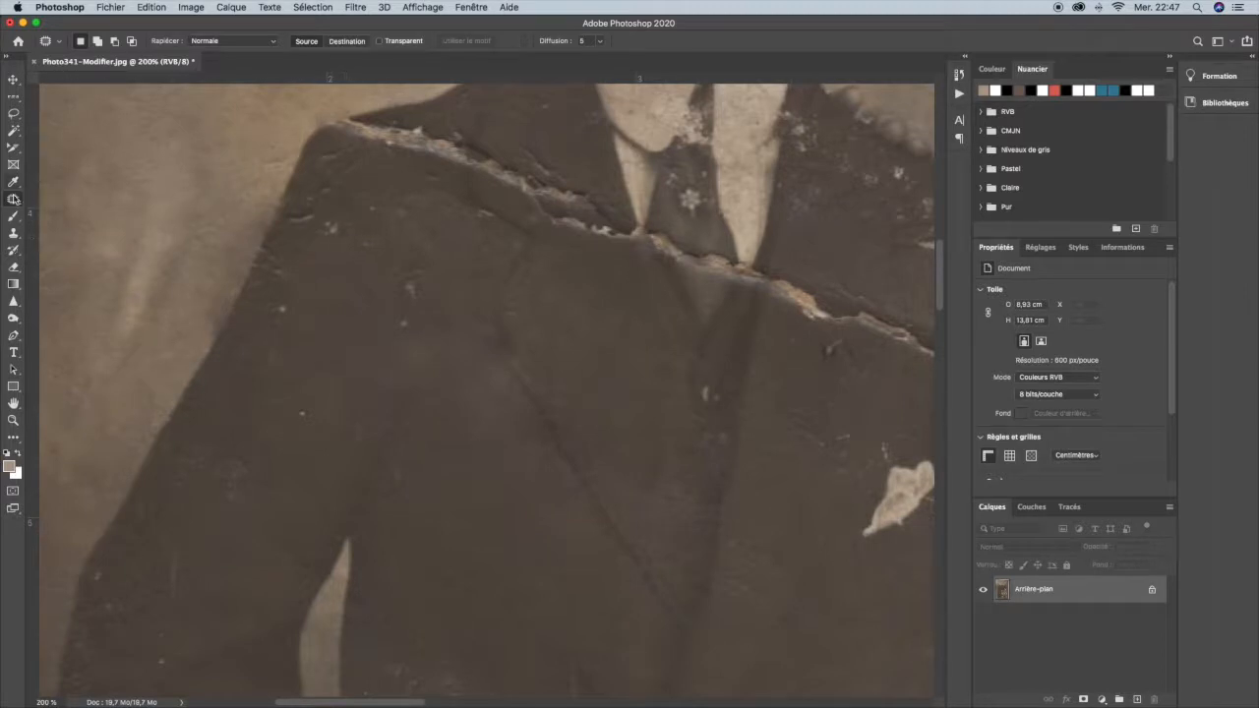
{"action": "left_click", "coordinate": [15, 200]}
{"action": "left_click", "coordinate": [59, 206]}
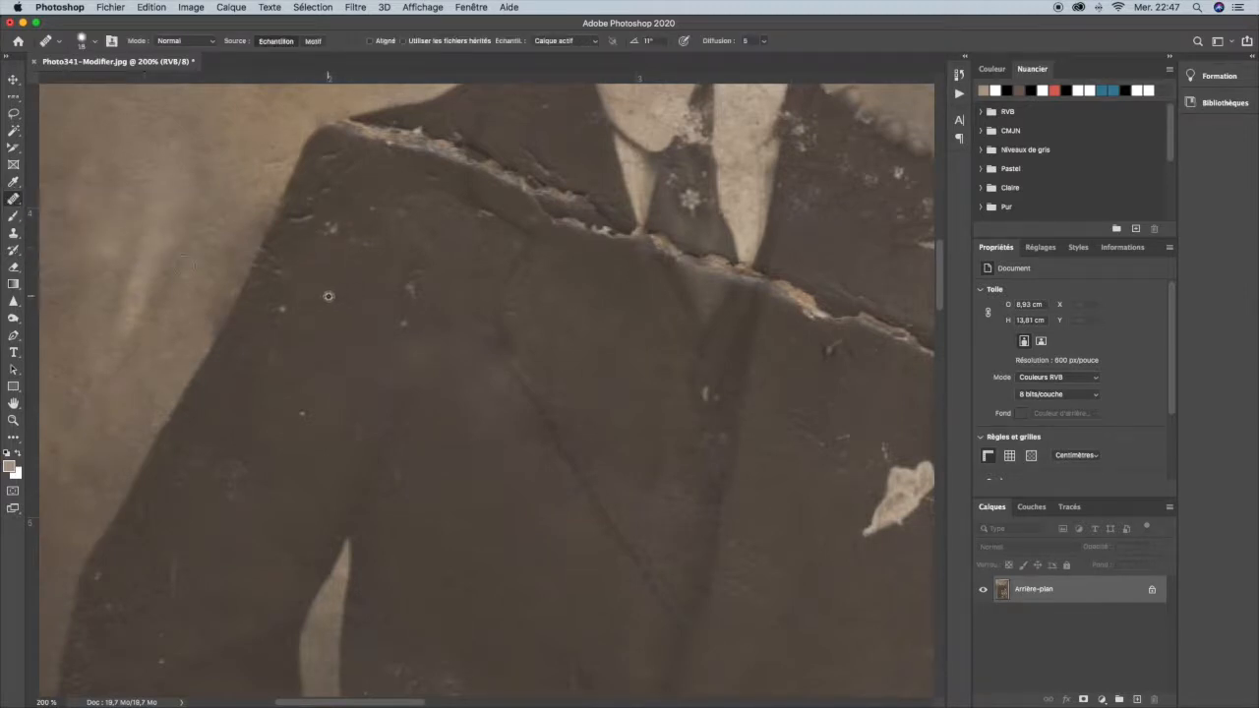
{"action": "left_click", "coordinate": [282, 310]}
{"action": "left_click_drag", "start_coordinate": [314, 407], "coordinate": [297, 412]}
{"action": "left_click_drag", "start_coordinate": [407, 320], "coordinate": [407, 274]}
{"action": "left_click", "coordinate": [333, 294], "text": "alt"}
{"action": "mouse_move", "coordinate": [321, 227]}
{"action": "left_mouse_down"}
{"action": "mouse_move", "coordinate": [338, 237]}
{"action": "mouse_move", "coordinate": [318, 196]}
{"action": "mouse_move", "coordinate": [325, 154]}
{"action": "mouse_move", "coordinate": [382, 185]}
{"action": "left_mouse_up"}
Step: Heal the large tear across the jacket on the handkerchief side and its continuation over the bottom of the tie
{"action": "mouse_move", "coordinate": [580, 338]}
{"action": "left_mouse_down"}
{"action": "mouse_move", "coordinate": [327, 282]}
{"action": "mouse_move", "coordinate": [405, 337]}
{"action": "mouse_move", "coordinate": [338, 318]}
{"action": "left_mouse_up"}
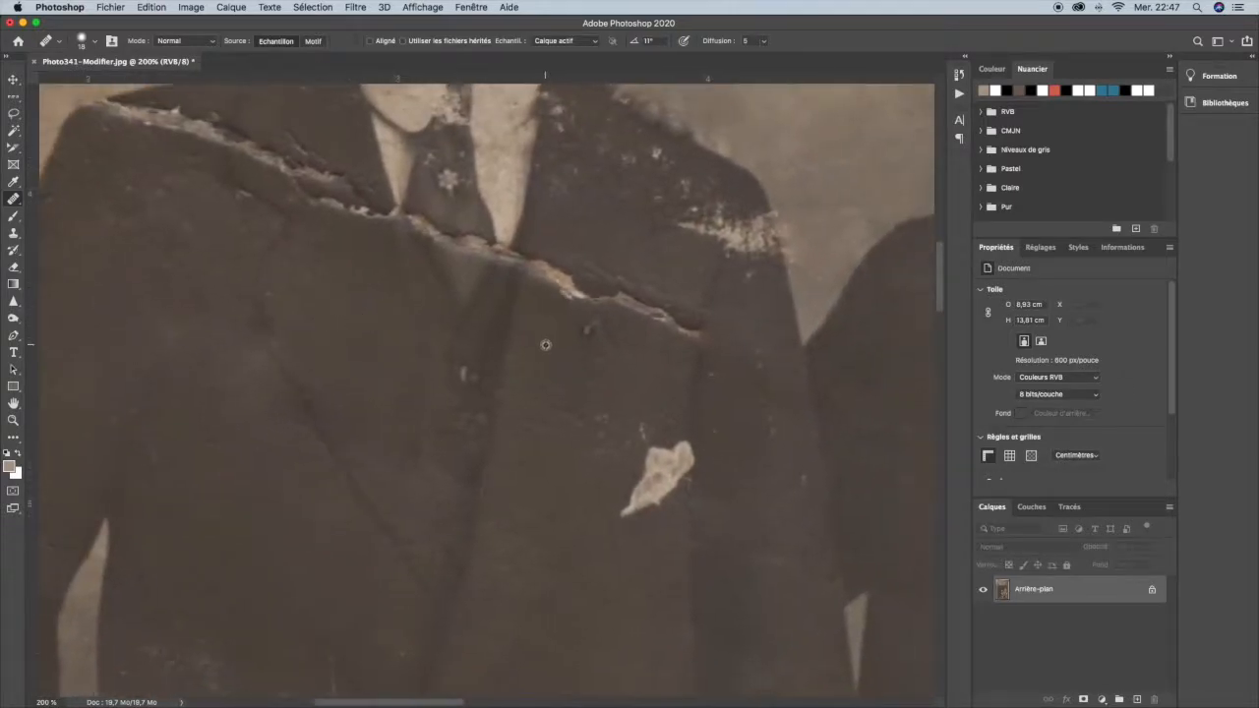
{"action": "mouse_move", "coordinate": [550, 258]}
{"action": "left_mouse_down"}
{"action": "mouse_move", "coordinate": [516, 254]}
{"action": "mouse_move", "coordinate": [541, 258]}
{"action": "mouse_move", "coordinate": [530, 277]}
{"action": "mouse_move", "coordinate": [575, 275]}
{"action": "mouse_move", "coordinate": [575, 297]}
{"action": "mouse_move", "coordinate": [619, 285]}
{"action": "mouse_move", "coordinate": [596, 324]}
{"action": "mouse_move", "coordinate": [655, 295]}
{"action": "mouse_move", "coordinate": [632, 328]}
{"action": "mouse_move", "coordinate": [685, 318]}
{"action": "mouse_move", "coordinate": [643, 319]}
{"action": "mouse_move", "coordinate": [565, 402]}
{"action": "mouse_move", "coordinate": [584, 365]}
{"action": "mouse_move", "coordinate": [579, 331]}
{"action": "mouse_move", "coordinate": [618, 342]}
{"action": "mouse_move", "coordinate": [615, 356]}
{"action": "mouse_move", "coordinate": [600, 350]}
{"action": "mouse_move", "coordinate": [597, 317]}
{"action": "mouse_move", "coordinate": [555, 335]}
{"action": "mouse_move", "coordinate": [579, 286]}
{"action": "mouse_move", "coordinate": [604, 283]}
{"action": "mouse_move", "coordinate": [596, 273]}
{"action": "mouse_move", "coordinate": [623, 299]}
{"action": "mouse_move", "coordinate": [597, 253]}
{"action": "mouse_move", "coordinate": [549, 316]}
{"action": "mouse_move", "coordinate": [611, 339]}
{"action": "mouse_move", "coordinate": [597, 365]}
{"action": "mouse_move", "coordinate": [633, 348]}
{"action": "left_mouse_up"}
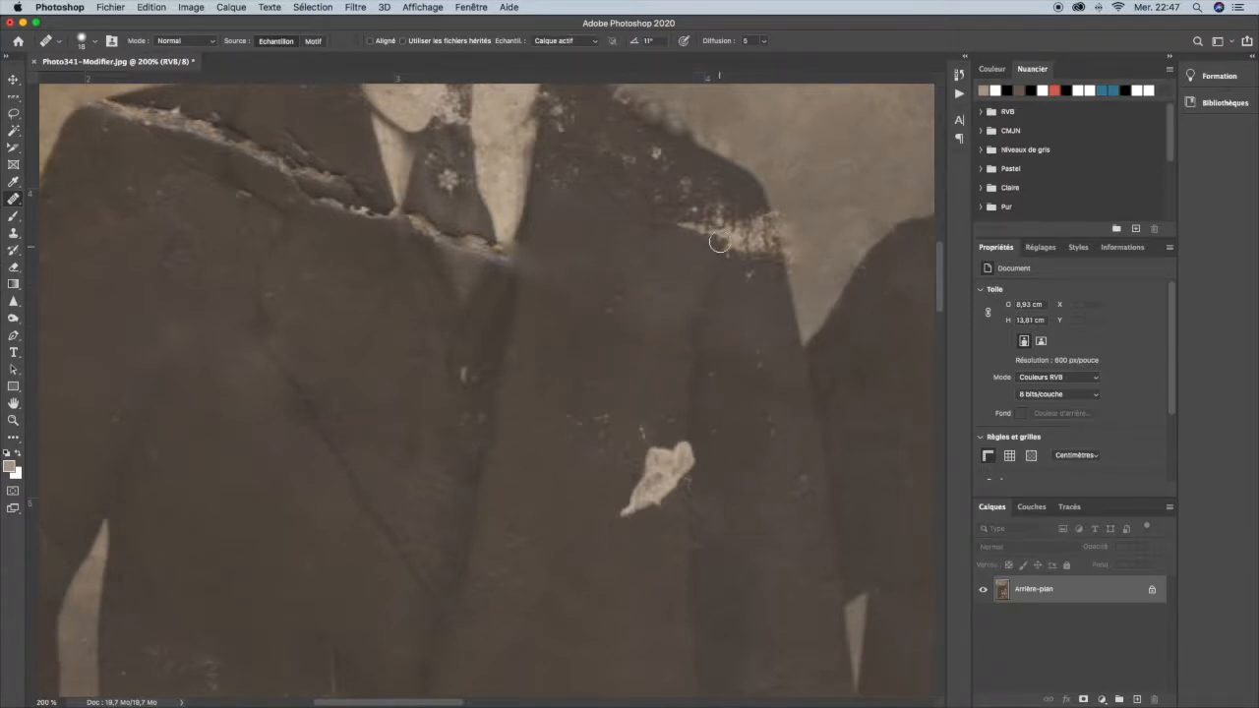
{"action": "left_click_drag", "start_coordinate": [557, 266], "coordinate": [678, 372]}
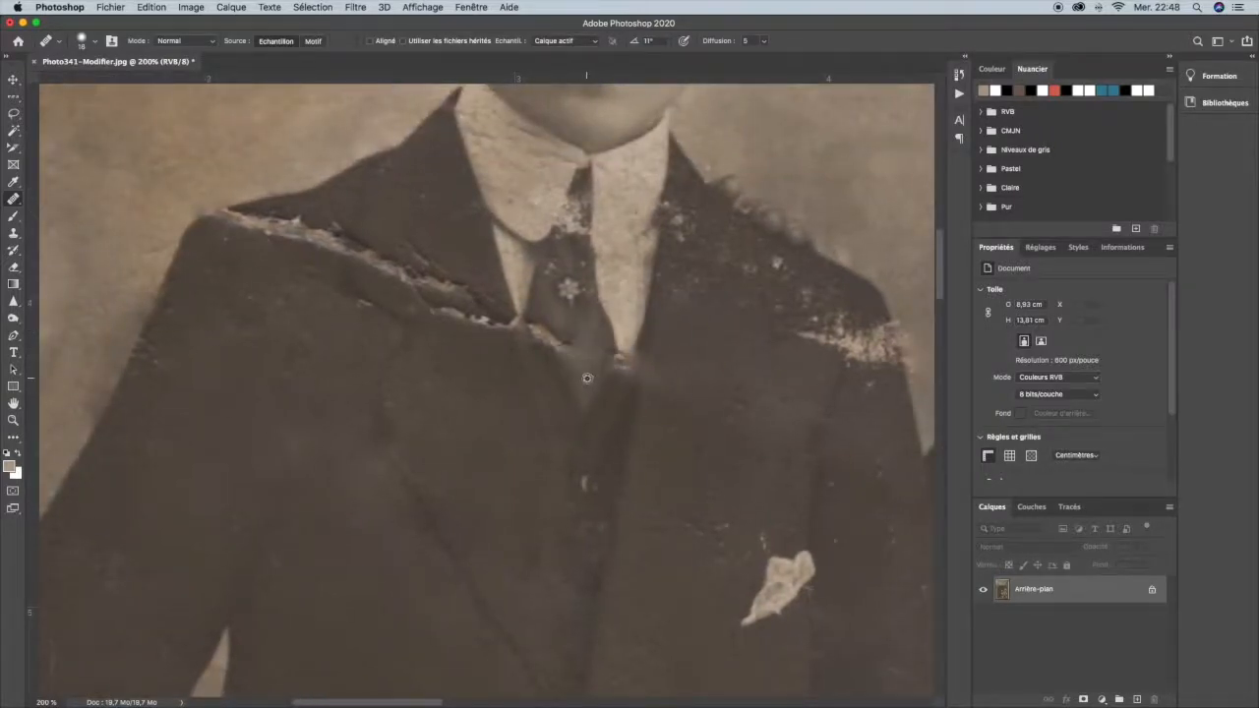
{"action": "left_click", "coordinate": [585, 380], "text": "alt"}
{"action": "left_click_drag", "start_coordinate": [562, 352], "coordinate": [536, 327]}
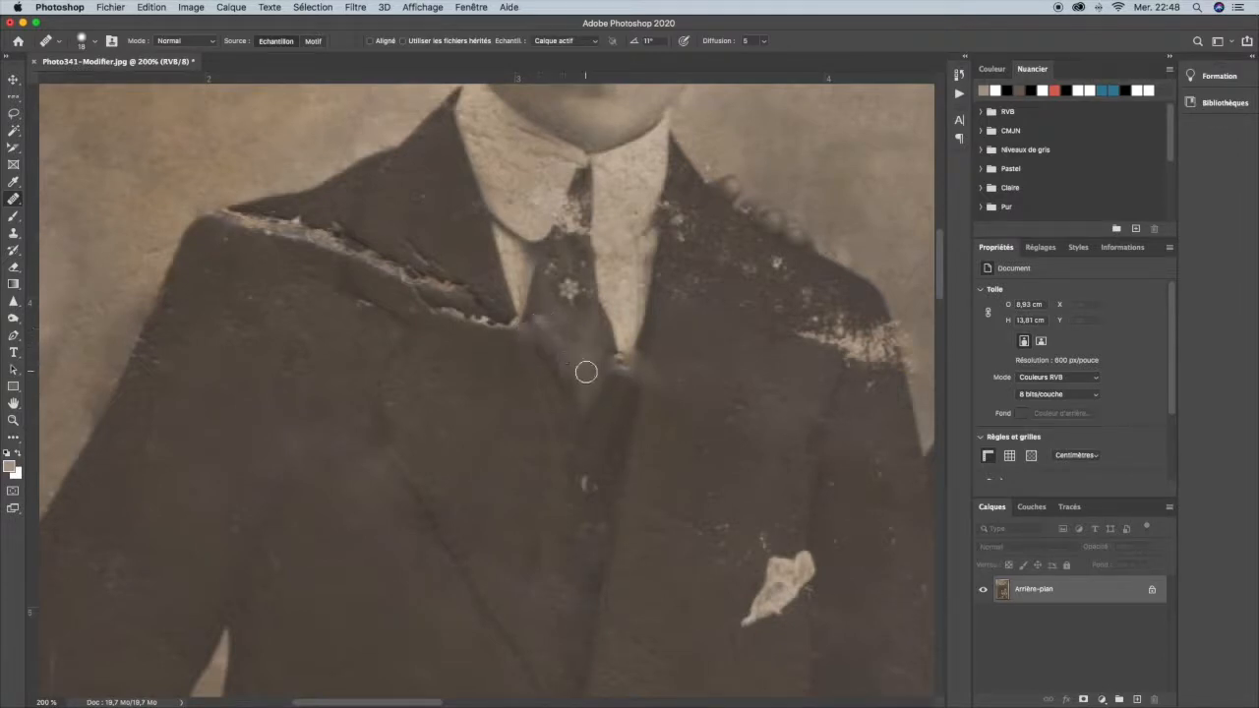
{"action": "left_click_drag", "start_coordinate": [589, 380], "coordinate": [568, 351]}
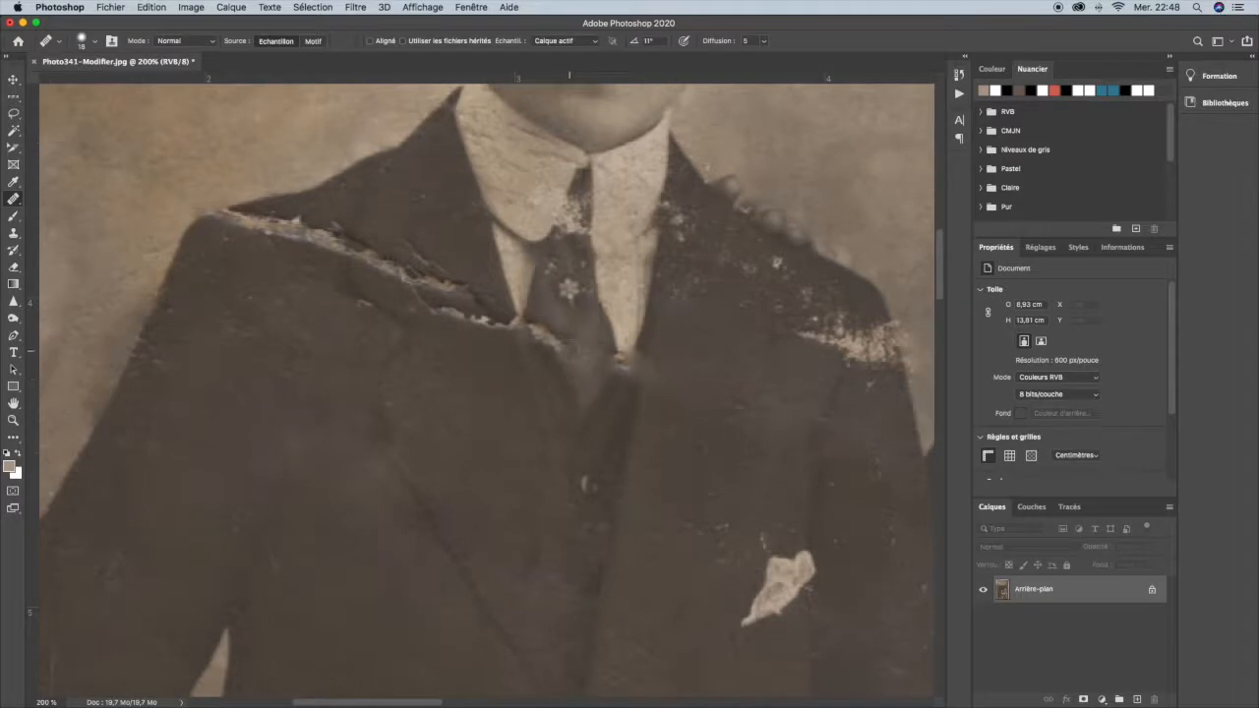
{"action": "left_click", "coordinate": [566, 377]}
{"action": "mouse_move", "coordinate": [546, 329]}
{"action": "left_mouse_down"}
{"action": "mouse_move", "coordinate": [574, 357]}
{"action": "mouse_move", "coordinate": [532, 326]}
{"action": "mouse_move", "coordinate": [562, 351]}
{"action": "left_mouse_up"}
Step: Heal the outer end of the large tear on the opposite shoulder and restore the shoulder's edge against the background
{"action": "left_click", "coordinate": [232, 282], "text": "alt"}
{"action": "mouse_move", "coordinate": [231, 239]}
{"action": "left_mouse_down"}
{"action": "mouse_move", "coordinate": [236, 222]}
{"action": "mouse_move", "coordinate": [284, 216]}
{"action": "mouse_move", "coordinate": [278, 236]}
{"action": "mouse_move", "coordinate": [351, 249]}
{"action": "mouse_move", "coordinate": [228, 237]}
{"action": "mouse_move", "coordinate": [220, 227]}
{"action": "mouse_move", "coordinate": [239, 219]}
{"action": "mouse_move", "coordinate": [218, 222]}
{"action": "mouse_move", "coordinate": [242, 221]}
{"action": "left_mouse_up"}
{"action": "left_click", "coordinate": [221, 276], "text": "alt"}
{"action": "left_click", "coordinate": [263, 203], "text": "alt"}
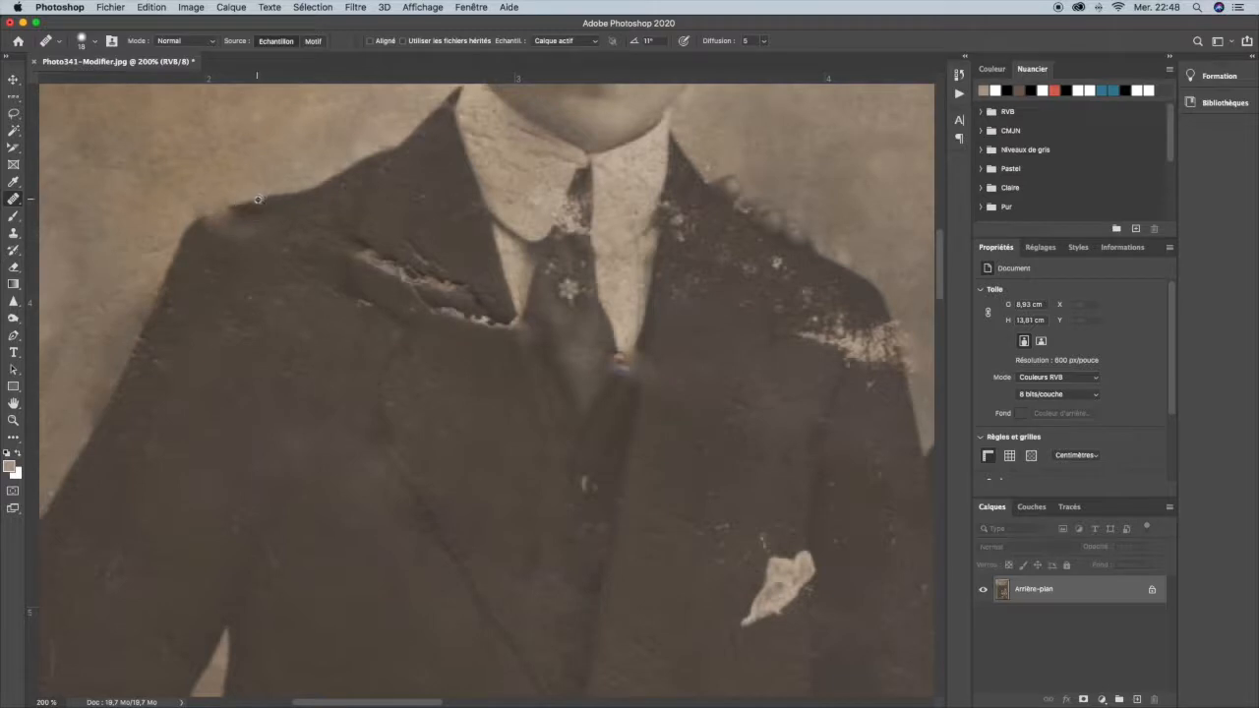
{"action": "mouse_move", "coordinate": [231, 206]}
{"action": "left_mouse_down"}
{"action": "mouse_move", "coordinate": [272, 231]}
{"action": "mouse_move", "coordinate": [196, 233]}
{"action": "mouse_move", "coordinate": [263, 214]}
{"action": "mouse_move", "coordinate": [209, 226]}
{"action": "mouse_move", "coordinate": [256, 216]}
{"action": "mouse_move", "coordinate": [219, 224]}
{"action": "left_mouse_up"}
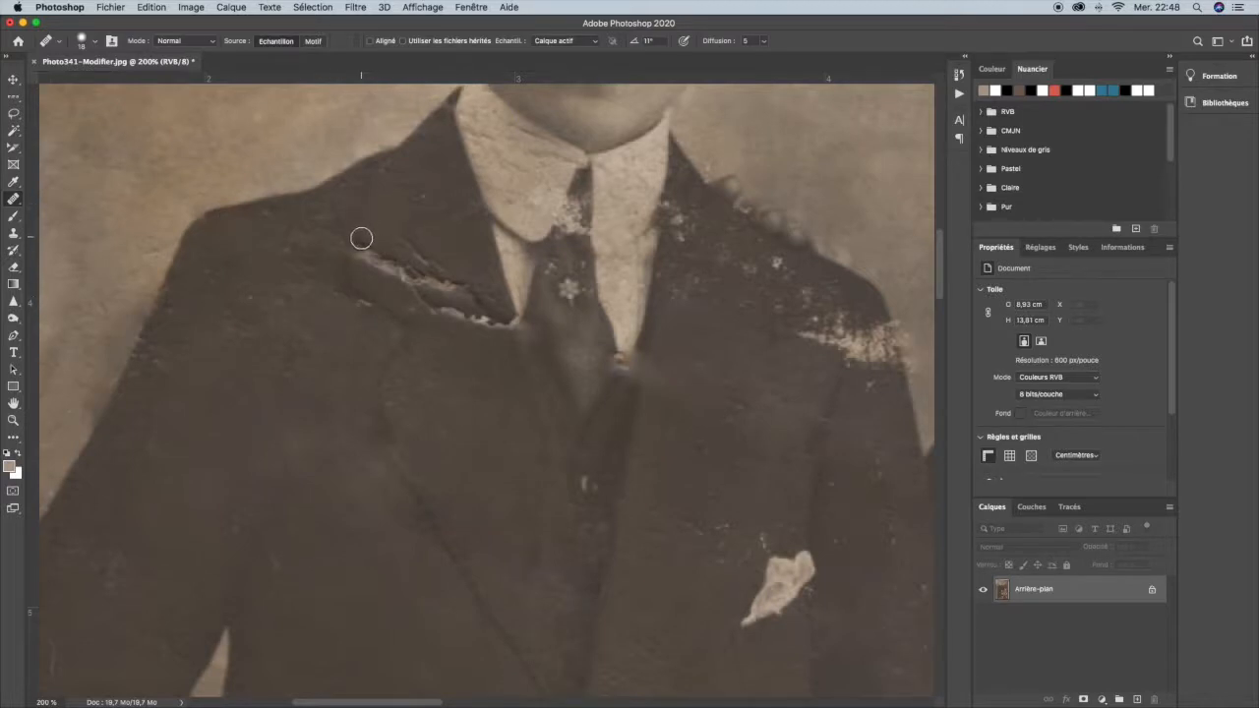
Step: Heal the rest of the large tear across the lapel and clean up the shirt tip where the tear ends beside the tie
{"action": "mouse_move", "coordinate": [358, 239]}
{"action": "left_mouse_down"}
{"action": "mouse_move", "coordinate": [383, 255]}
{"action": "mouse_move", "coordinate": [375, 266]}
{"action": "mouse_move", "coordinate": [407, 243]}
{"action": "mouse_move", "coordinate": [436, 268]}
{"action": "mouse_move", "coordinate": [379, 276]}
{"action": "mouse_move", "coordinate": [427, 279]}
{"action": "mouse_move", "coordinate": [412, 277]}
{"action": "mouse_move", "coordinate": [407, 234]}
{"action": "mouse_move", "coordinate": [456, 293]}
{"action": "mouse_move", "coordinate": [492, 317]}
{"action": "left_mouse_up"}
{"action": "left_click", "coordinate": [437, 225], "text": "alt"}
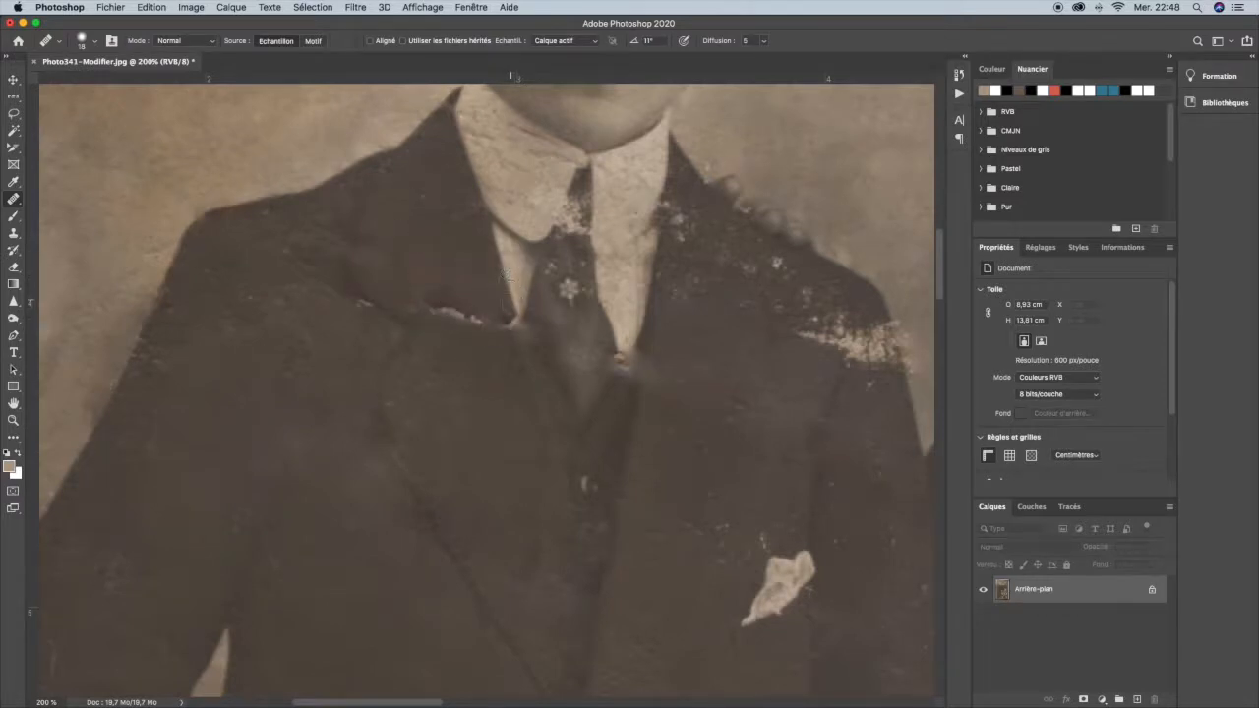
{"action": "mouse_move", "coordinate": [516, 307]}
{"action": "left_mouse_down"}
{"action": "mouse_move", "coordinate": [451, 318]}
{"action": "mouse_move", "coordinate": [422, 301]}
{"action": "left_mouse_up"}
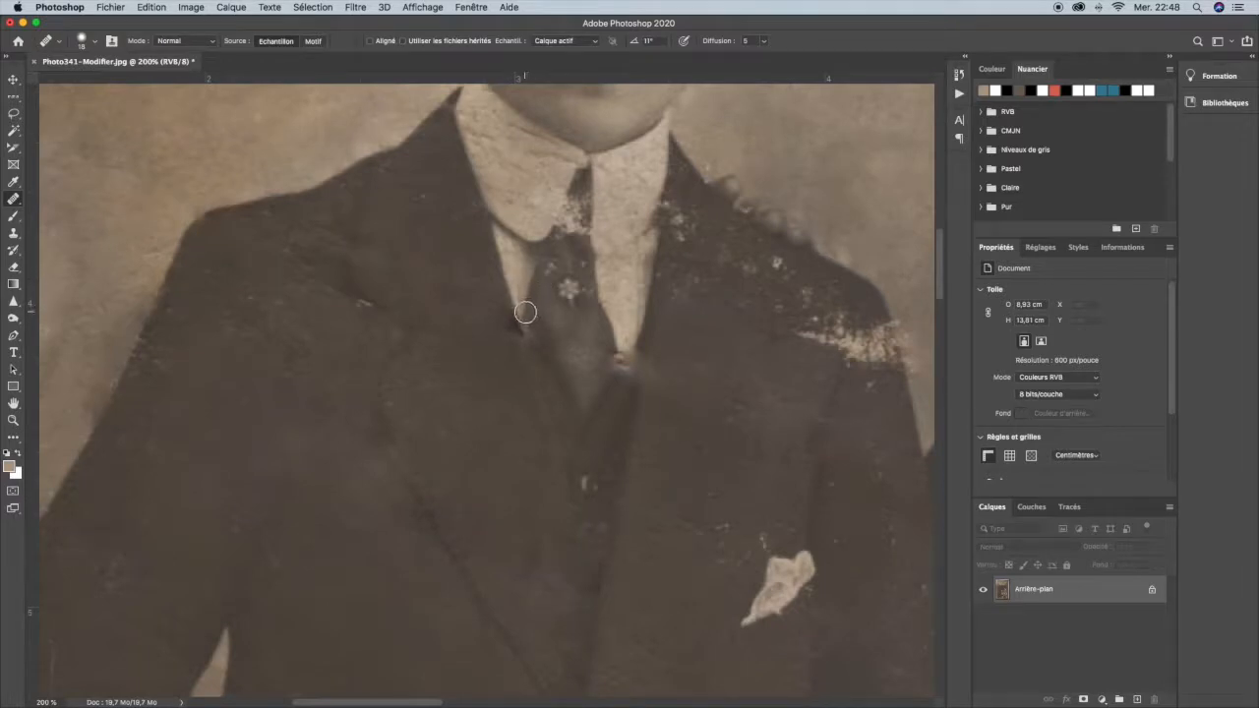
{"action": "left_click_drag", "start_coordinate": [524, 319], "coordinate": [535, 332]}
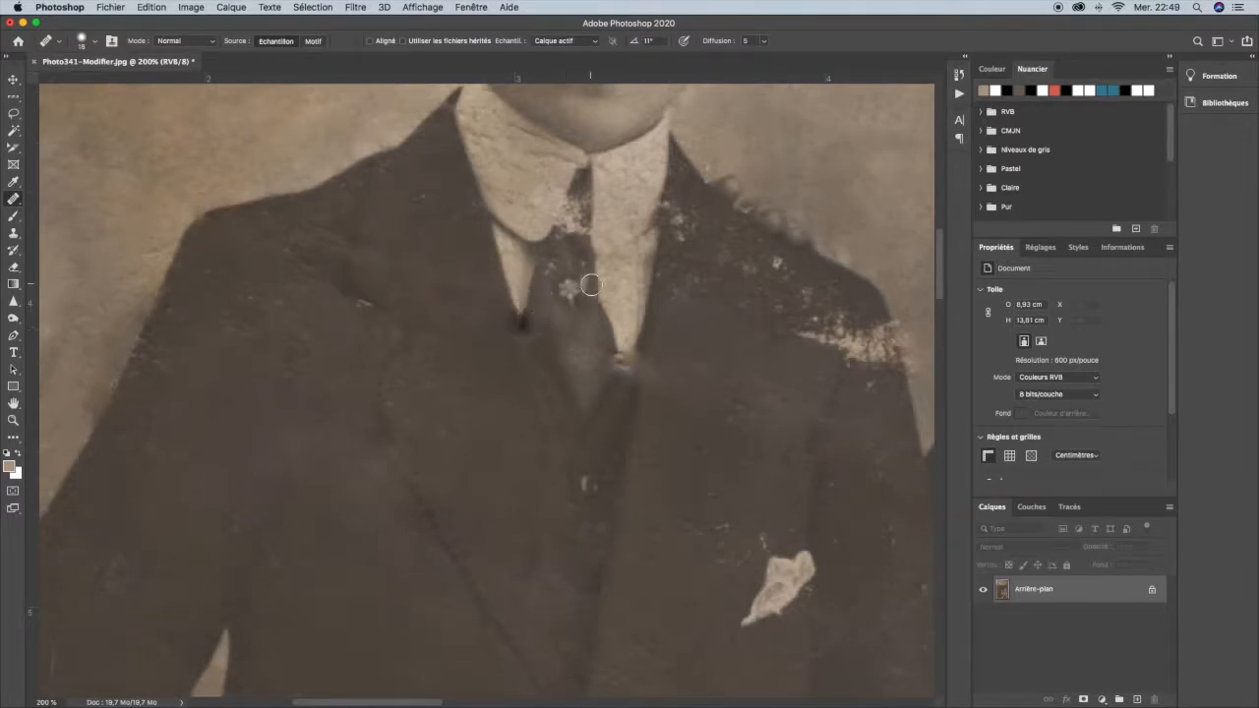
{"action": "left_click", "coordinate": [509, 390], "text": "alt"}
{"action": "mouse_move", "coordinate": [498, 316]}
{"action": "left_mouse_down"}
{"action": "mouse_move", "coordinate": [526, 341]}
{"action": "mouse_move", "coordinate": [537, 321]}
{"action": "mouse_move", "coordinate": [546, 343]}
{"action": "mouse_move", "coordinate": [535, 323]}
{"action": "mouse_move", "coordinate": [527, 339]}
{"action": "mouse_move", "coordinate": [504, 321]}
{"action": "mouse_move", "coordinate": [518, 350]}
{"action": "mouse_move", "coordinate": [504, 305]}
{"action": "left_mouse_up"}
{"action": "left_click", "coordinate": [485, 371], "text": "alt"}
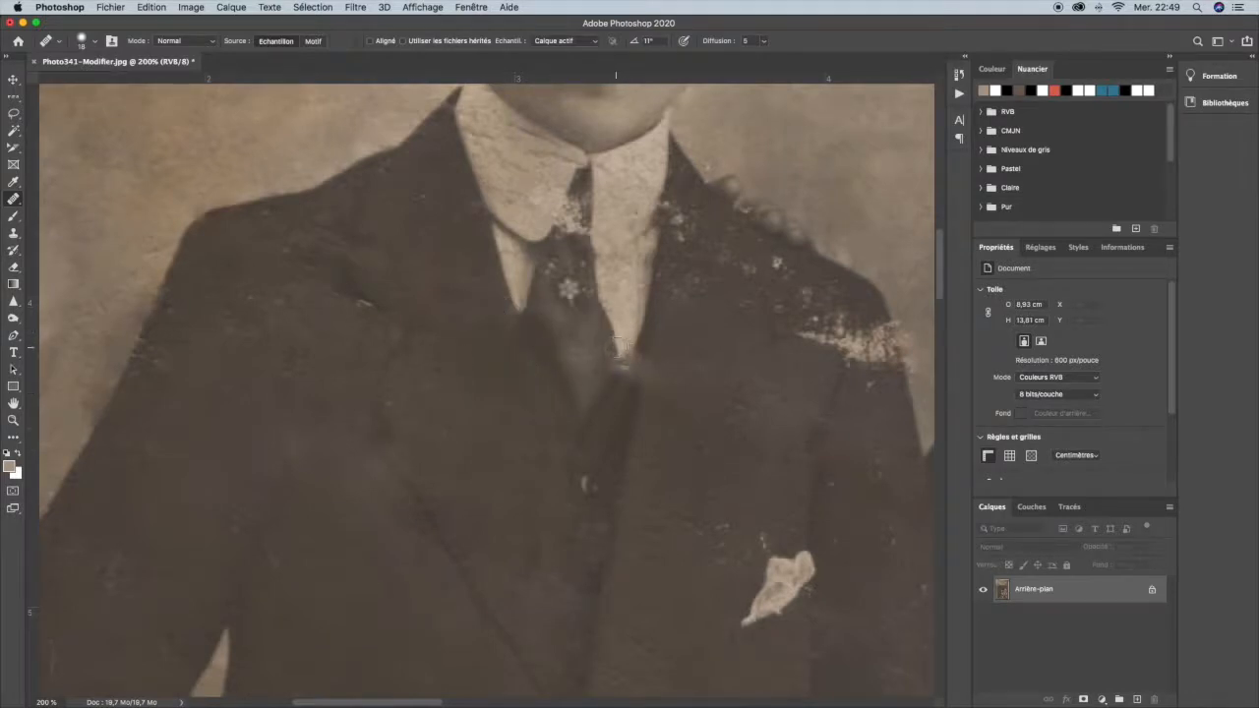
Step: Heal the damaged shirt point on the other side of the tie and the discoloured cloth just below it
{"action": "mouse_move", "coordinate": [613, 337]}
{"action": "left_mouse_down"}
{"action": "mouse_move", "coordinate": [621, 356]}
{"action": "mouse_move", "coordinate": [604, 370]}
{"action": "mouse_move", "coordinate": [587, 331]}
{"action": "mouse_move", "coordinate": [582, 415]}
{"action": "mouse_move", "coordinate": [638, 336]}
{"action": "mouse_move", "coordinate": [633, 361]}
{"action": "left_mouse_up"}
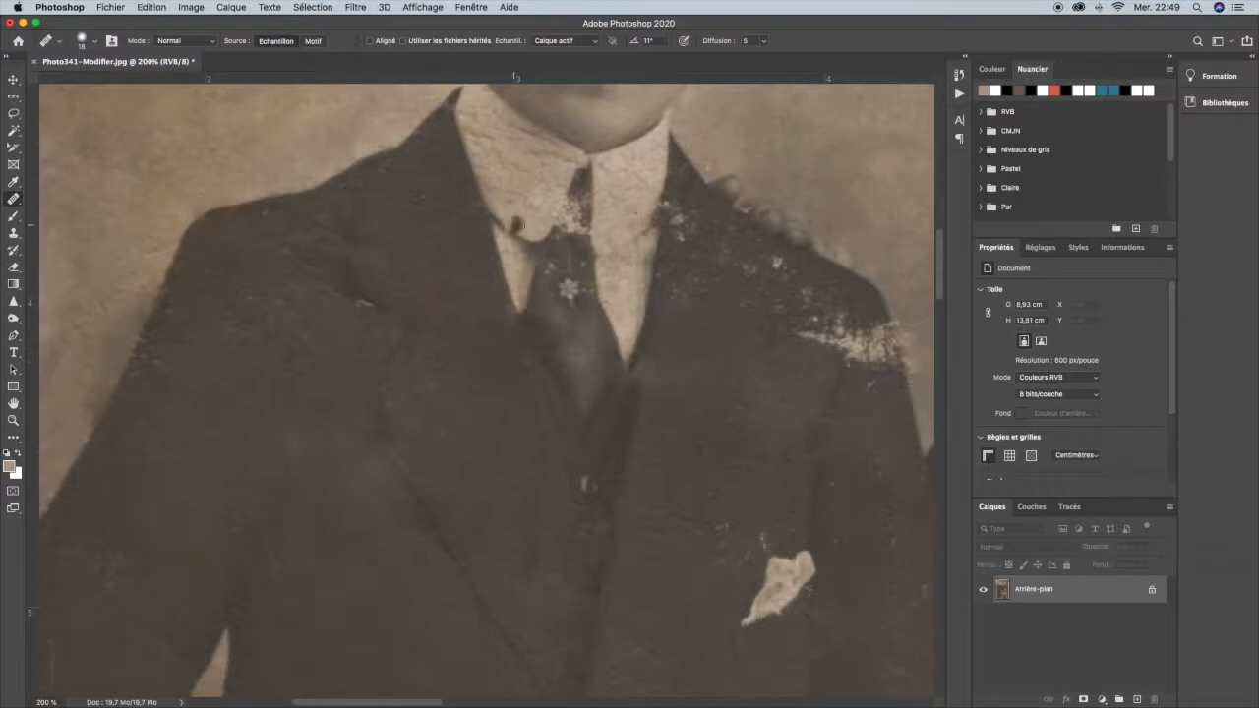
{"action": "left_click", "coordinate": [659, 372], "text": "alt"}
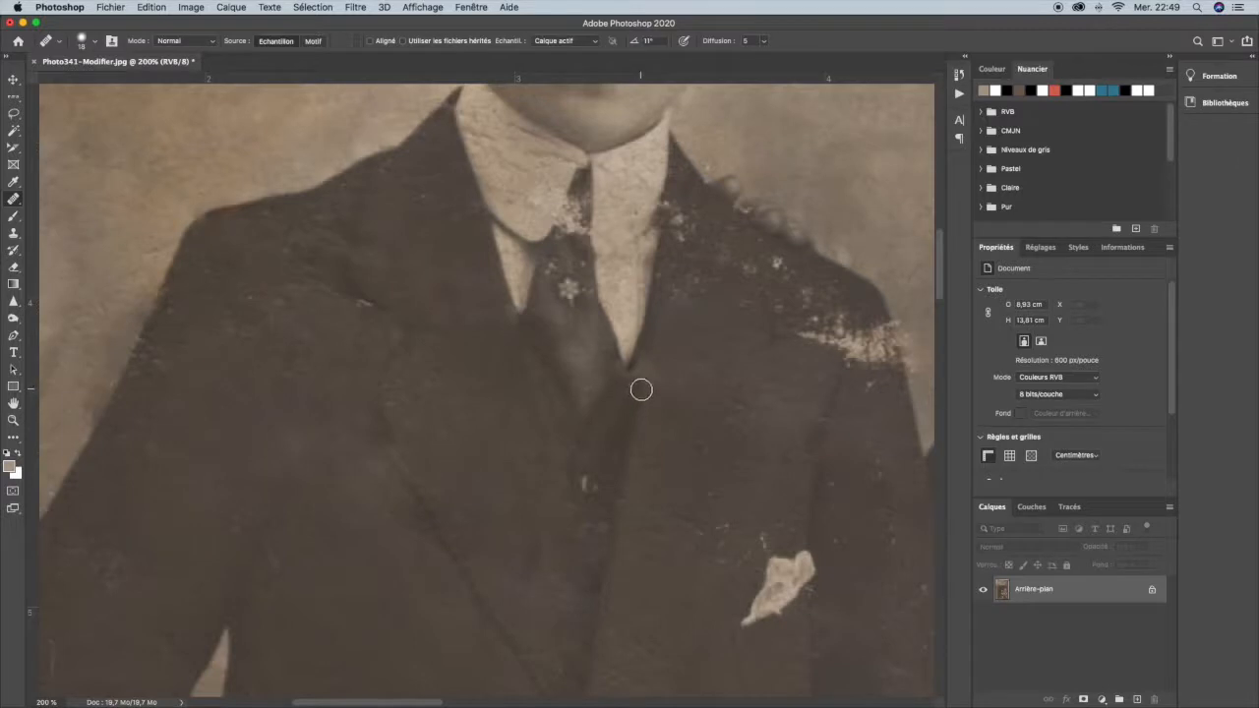
{"action": "mouse_move", "coordinate": [645, 389]}
{"action": "left_mouse_down"}
{"action": "mouse_move", "coordinate": [644, 355]}
{"action": "mouse_move", "coordinate": [648, 374]}
{"action": "mouse_move", "coordinate": [691, 371]}
{"action": "mouse_move", "coordinate": [647, 391]}
{"action": "mouse_move", "coordinate": [633, 381]}
{"action": "mouse_move", "coordinate": [613, 427]}
{"action": "mouse_move", "coordinate": [632, 376]}
{"action": "mouse_move", "coordinate": [596, 416]}
{"action": "mouse_move", "coordinate": [630, 373]}
{"action": "mouse_move", "coordinate": [599, 409]}
{"action": "left_mouse_up"}
{"action": "left_click", "coordinate": [614, 426], "text": "alt"}
Step: Heal the white worn patch on the handkerchief-side shoulder and rebuild the sleeve's edge against the background
{"action": "left_click", "coordinate": [786, 398], "text": "alt"}
{"action": "mouse_move", "coordinate": [807, 317]}
{"action": "left_mouse_down"}
{"action": "mouse_move", "coordinate": [858, 344]}
{"action": "mouse_move", "coordinate": [822, 344]}
{"action": "mouse_move", "coordinate": [850, 353]}
{"action": "mouse_move", "coordinate": [845, 338]}
{"action": "mouse_move", "coordinate": [870, 359]}
{"action": "mouse_move", "coordinate": [883, 352]}
{"action": "mouse_move", "coordinate": [874, 333]}
{"action": "mouse_move", "coordinate": [881, 364]}
{"action": "mouse_move", "coordinate": [869, 391]}
{"action": "left_mouse_up"}
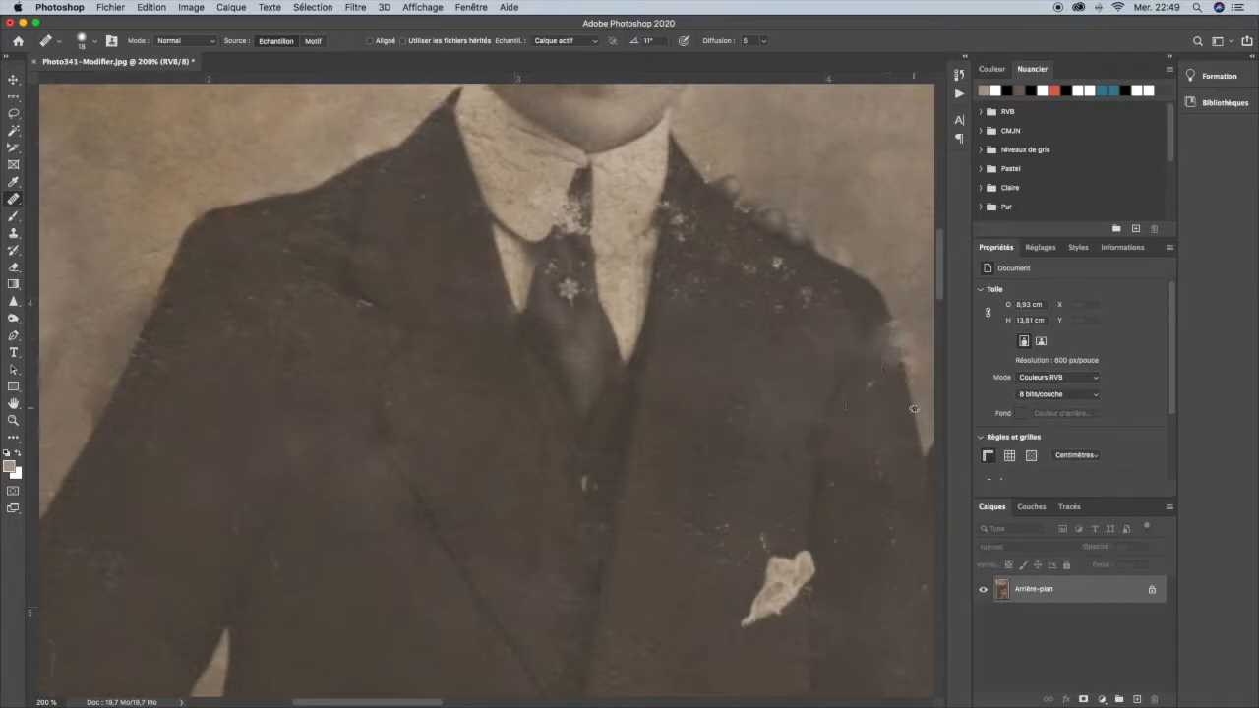
{"action": "left_click", "coordinate": [910, 377], "text": "alt"}
{"action": "mouse_move", "coordinate": [895, 347]}
{"action": "left_mouse_down"}
{"action": "mouse_move", "coordinate": [914, 351]}
{"action": "mouse_move", "coordinate": [914, 377]}
{"action": "left_mouse_up"}
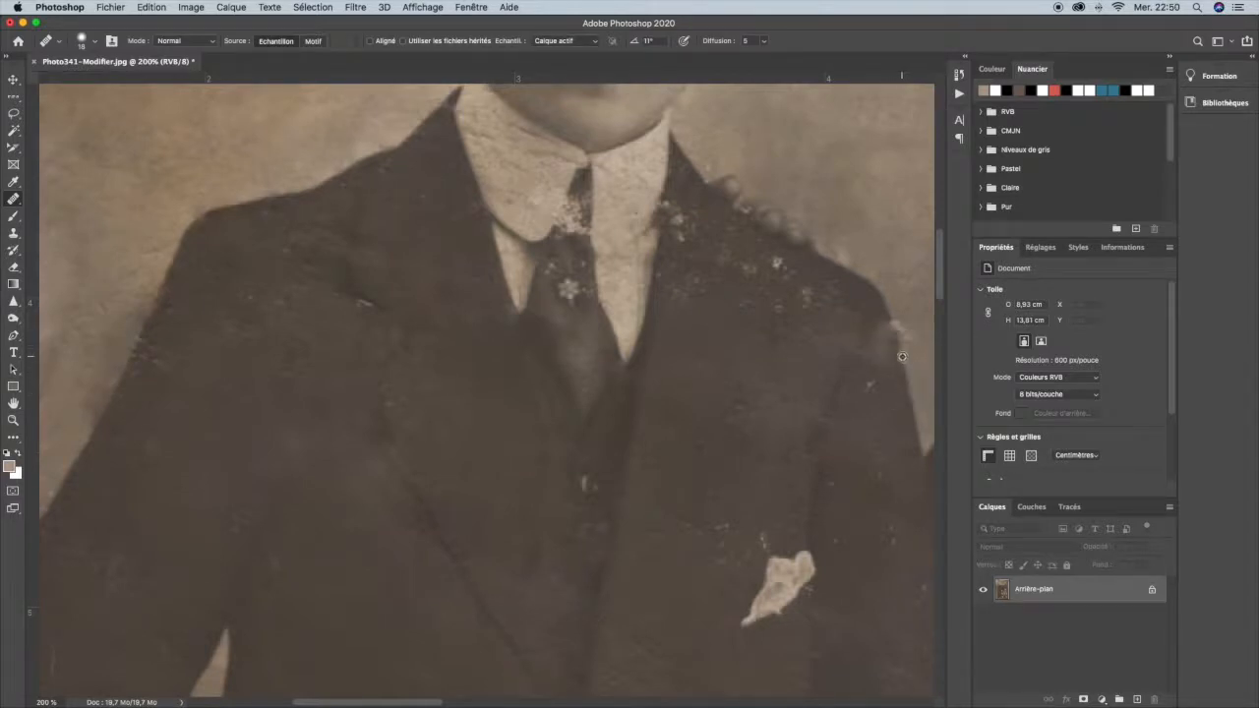
{"action": "left_click", "coordinate": [884, 305], "text": "alt"}
{"action": "left_click_drag", "start_coordinate": [890, 323], "coordinate": [896, 342]}
{"action": "left_click", "coordinate": [914, 423], "text": "alt"}
{"action": "mouse_move", "coordinate": [896, 339]}
{"action": "left_mouse_down"}
{"action": "mouse_move", "coordinate": [899, 325]}
{"action": "mouse_move", "coordinate": [872, 355]}
{"action": "mouse_move", "coordinate": [870, 385]}
{"action": "left_mouse_up"}
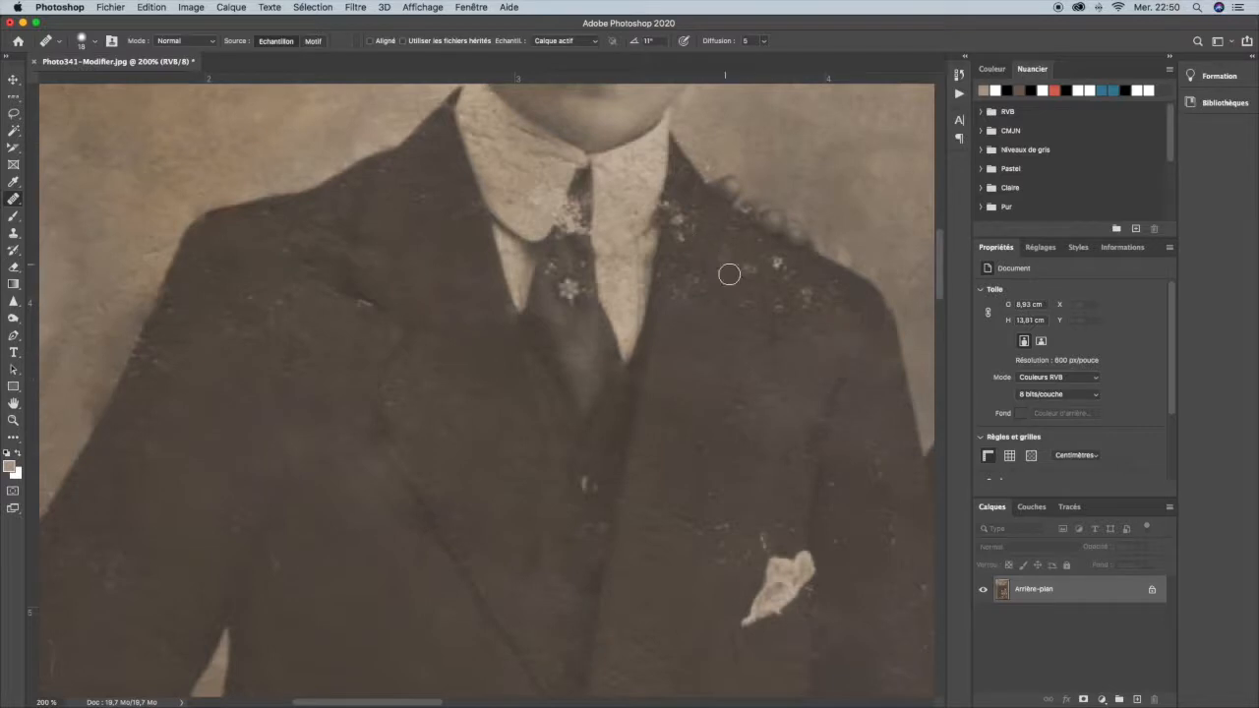
Step: Heal the pale specks on the handkerchief-side lapel and shoulder, and smooth the worn marks on the opposite collar wing
{"action": "left_click_drag", "start_coordinate": [680, 239], "coordinate": [679, 237]}
{"action": "mouse_move", "coordinate": [769, 311]}
{"action": "left_mouse_down"}
{"action": "mouse_move", "coordinate": [736, 262]}
{"action": "mouse_move", "coordinate": [795, 291]}
{"action": "mouse_move", "coordinate": [780, 266]}
{"action": "mouse_move", "coordinate": [764, 263]}
{"action": "mouse_move", "coordinate": [821, 295]}
{"action": "mouse_move", "coordinate": [747, 322]}
{"action": "mouse_move", "coordinate": [770, 302]}
{"action": "mouse_move", "coordinate": [757, 313]}
{"action": "mouse_move", "coordinate": [824, 307]}
{"action": "left_mouse_up"}
{"action": "mouse_move", "coordinate": [564, 208]}
{"action": "left_mouse_down"}
{"action": "mouse_move", "coordinate": [561, 196]}
{"action": "mouse_move", "coordinate": [657, 341]}
{"action": "mouse_move", "coordinate": [632, 354]}
{"action": "left_mouse_up"}
{"action": "left_click_drag", "start_coordinate": [553, 294], "coordinate": [562, 295]}
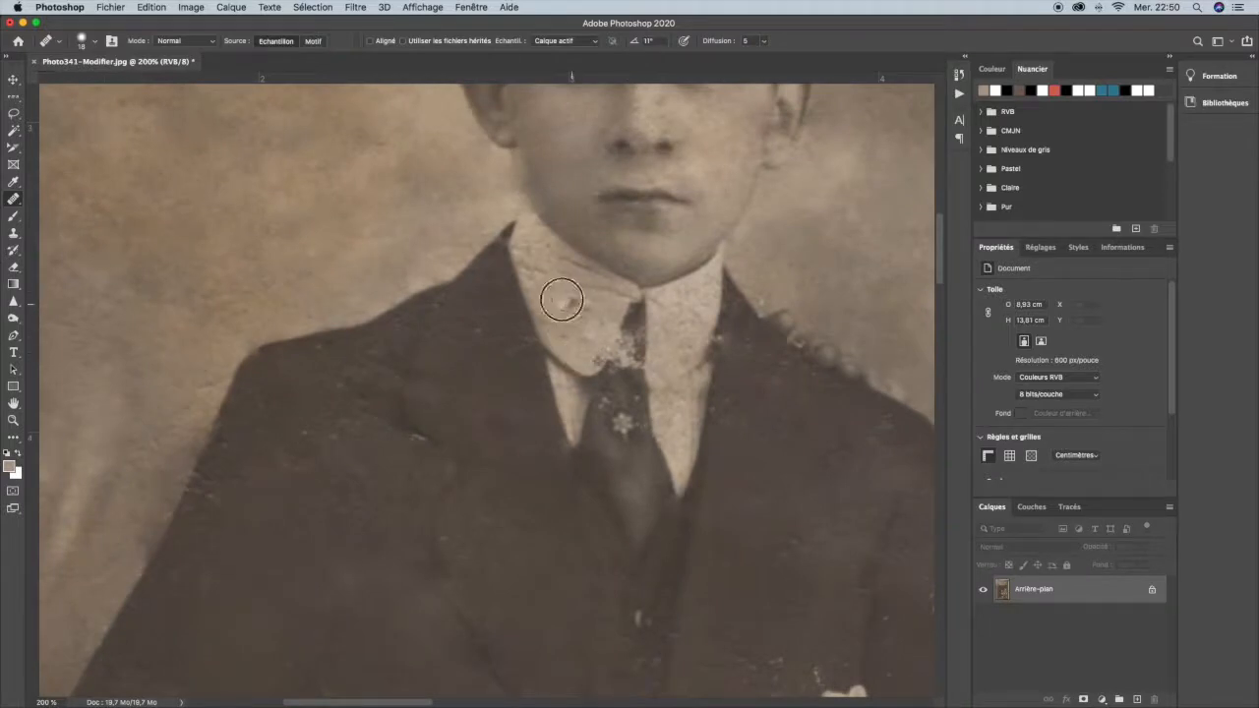
{"action": "key", "text": "super+z"}
{"action": "left_click_drag", "start_coordinate": [567, 295], "coordinate": [587, 317]}
{"action": "mouse_move", "coordinate": [584, 335]}
{"action": "left_mouse_down"}
{"action": "mouse_move", "coordinate": [556, 331]}
{"action": "mouse_move", "coordinate": [576, 301]}
{"action": "mouse_move", "coordinate": [533, 276]}
{"action": "mouse_move", "coordinate": [620, 292]}
{"action": "mouse_move", "coordinate": [534, 270]}
{"action": "mouse_move", "coordinate": [523, 252]}
{"action": "left_mouse_up"}
{"action": "left_click", "coordinate": [578, 329], "text": "alt"}
Step: Heal the white flaking on the tie knot and restore the collar edges on both sides of it
{"action": "left_click", "coordinate": [684, 307], "text": "alt"}
{"action": "left_click_drag", "start_coordinate": [649, 342], "coordinate": [662, 333]}
{"action": "left_click_drag", "start_coordinate": [643, 322], "coordinate": [648, 341]}
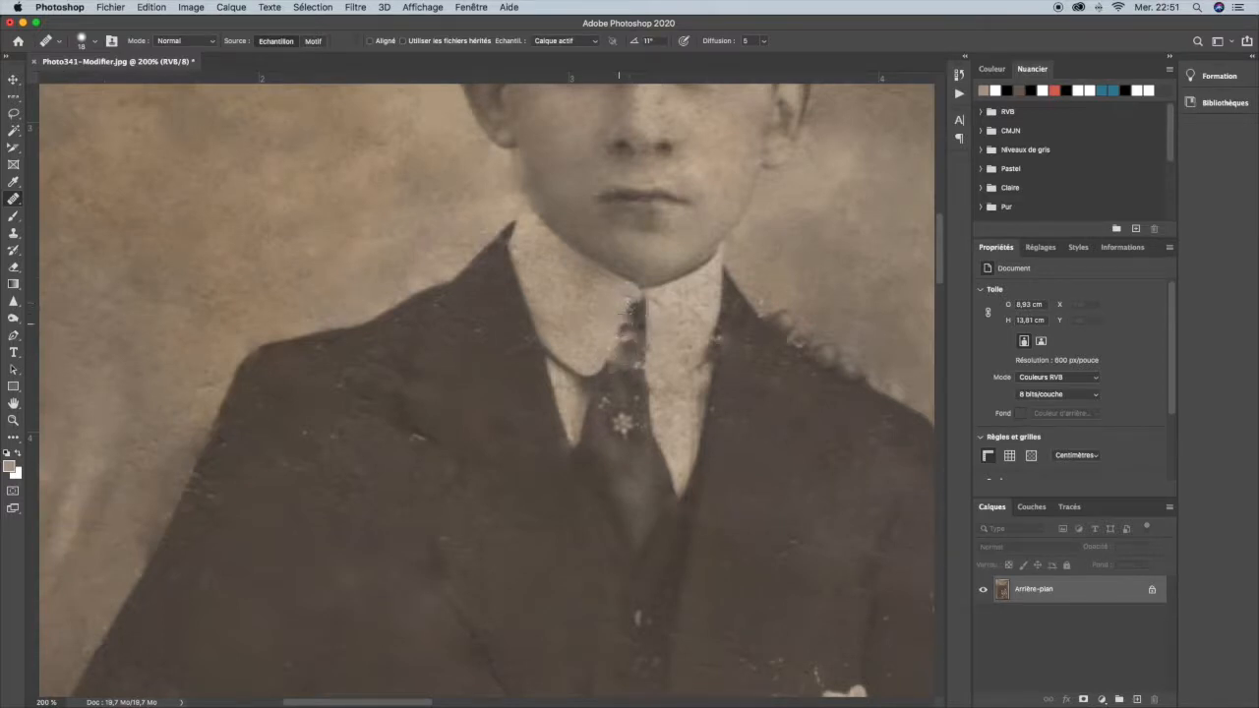
{"action": "left_click_drag", "start_coordinate": [626, 313], "coordinate": [623, 333]}
{"action": "mouse_move", "coordinate": [610, 353]}
{"action": "left_mouse_down"}
{"action": "mouse_move", "coordinate": [598, 352]}
{"action": "mouse_move", "coordinate": [615, 357]}
{"action": "left_mouse_up"}
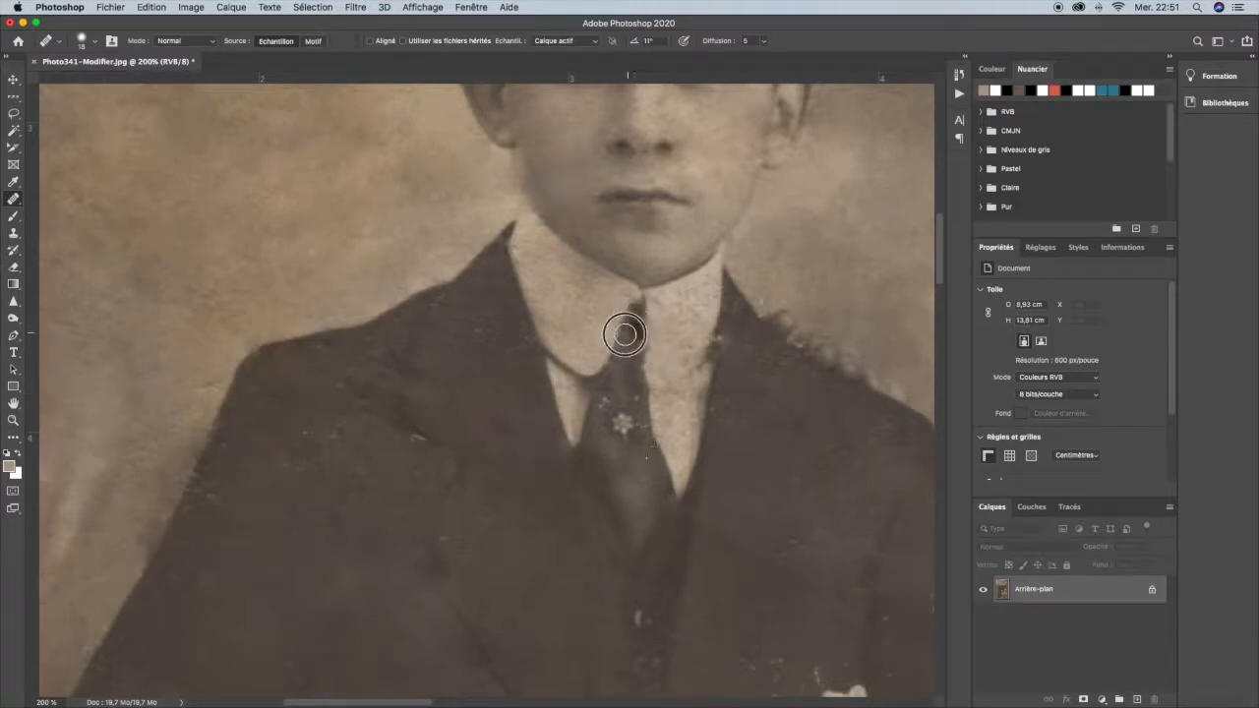
{"action": "left_click", "coordinate": [623, 363]}
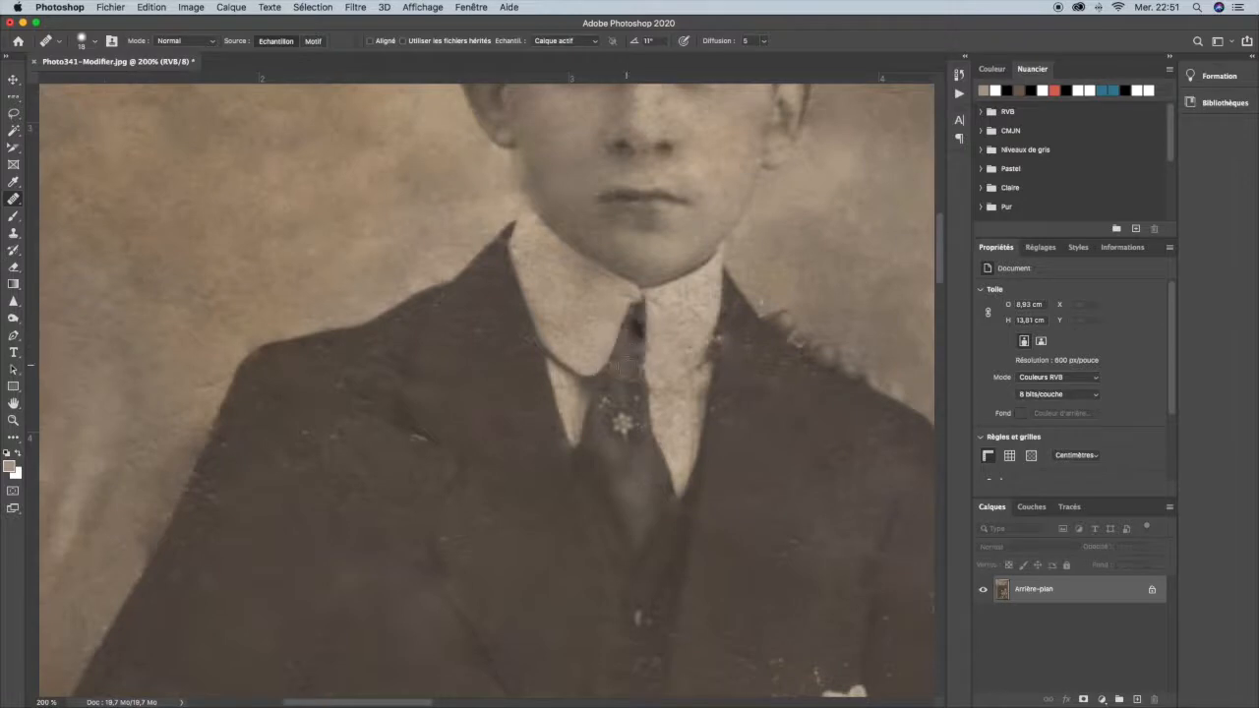
{"action": "mouse_move", "coordinate": [638, 327]}
{"action": "left_mouse_down"}
{"action": "mouse_move", "coordinate": [634, 366]}
{"action": "mouse_move", "coordinate": [632, 339]}
{"action": "mouse_move", "coordinate": [613, 367]}
{"action": "left_mouse_up"}
{"action": "left_click", "coordinate": [627, 351]}
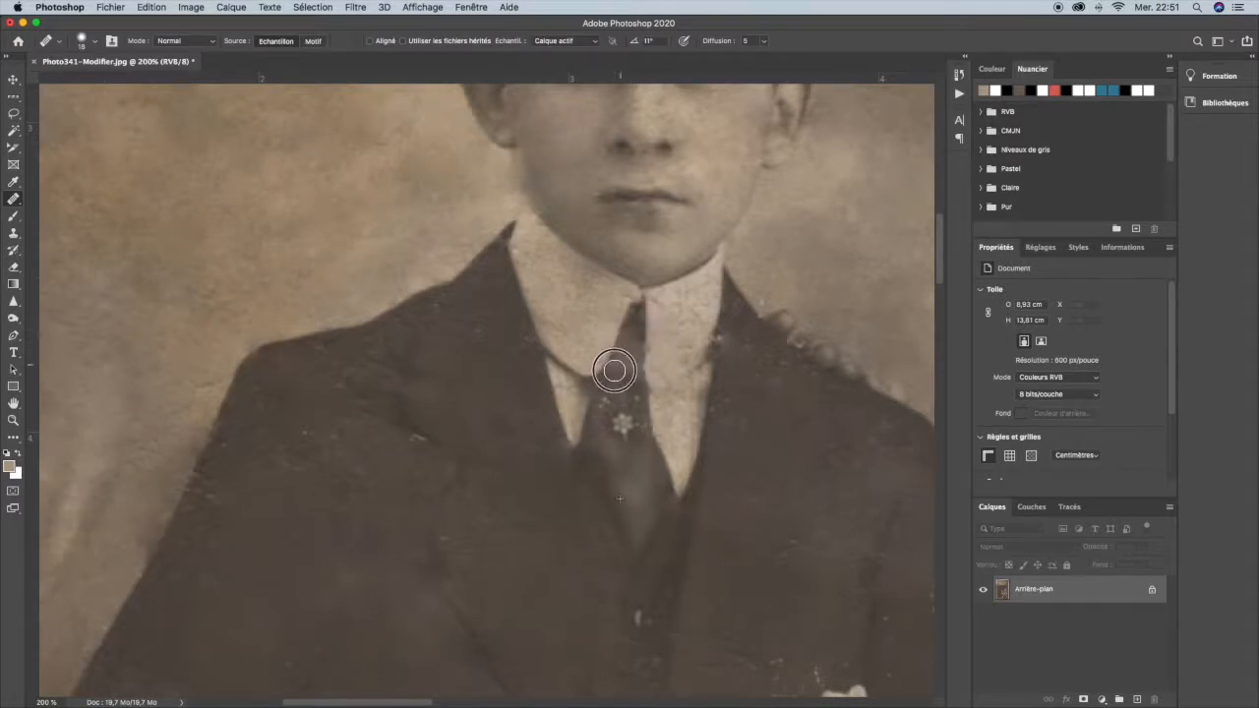
Step: Heal the damaged outer edge of the handkerchief-side collar wing where it meets the lapel
{"action": "left_click", "coordinate": [848, 247]}
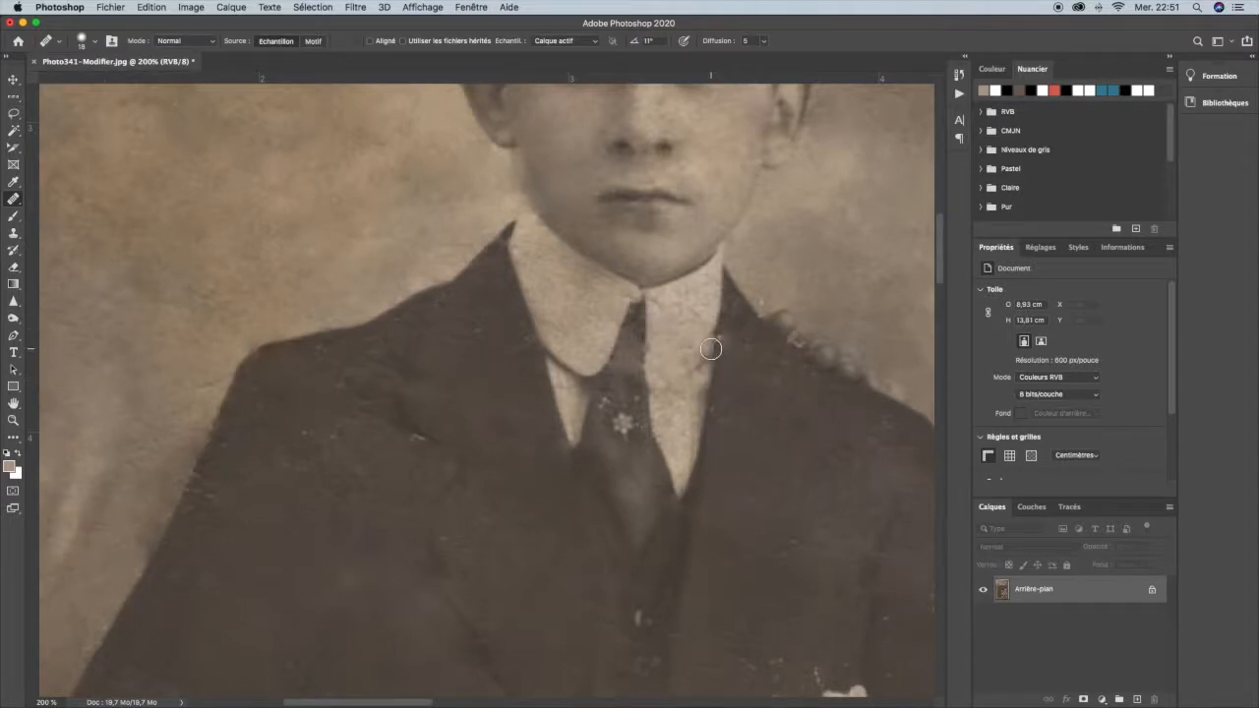
{"action": "mouse_move", "coordinate": [713, 349]}
{"action": "left_mouse_down"}
{"action": "mouse_move", "coordinate": [711, 329]}
{"action": "mouse_move", "coordinate": [681, 366]}
{"action": "mouse_move", "coordinate": [708, 357]}
{"action": "mouse_move", "coordinate": [711, 324]}
{"action": "mouse_move", "coordinate": [702, 329]}
{"action": "left_mouse_up"}
{"action": "left_click", "coordinate": [669, 382], "text": "alt"}
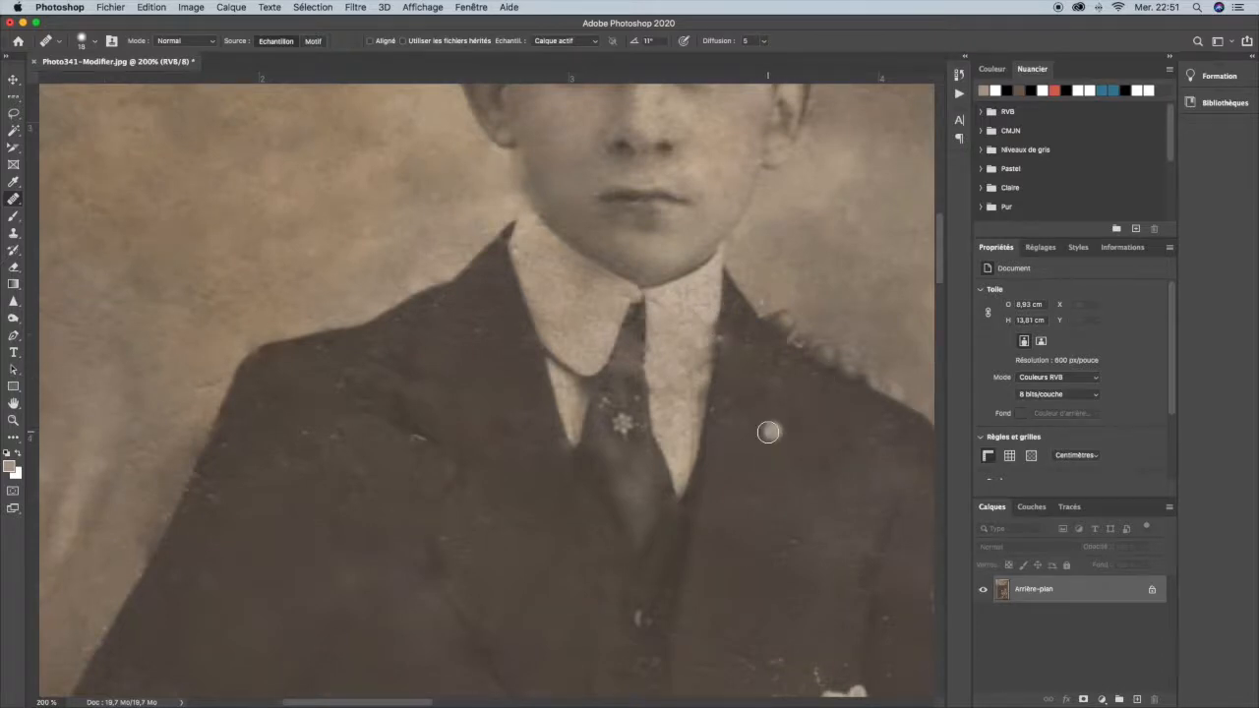
Step: Heal the white worn streak on the dark sleeve above the hand resting on the chair back
{"action": "mouse_move", "coordinate": [789, 401]}
{"action": "left_mouse_down"}
{"action": "mouse_move", "coordinate": [418, 353]}
{"action": "mouse_move", "coordinate": [480, 323]}
{"action": "left_mouse_up"}
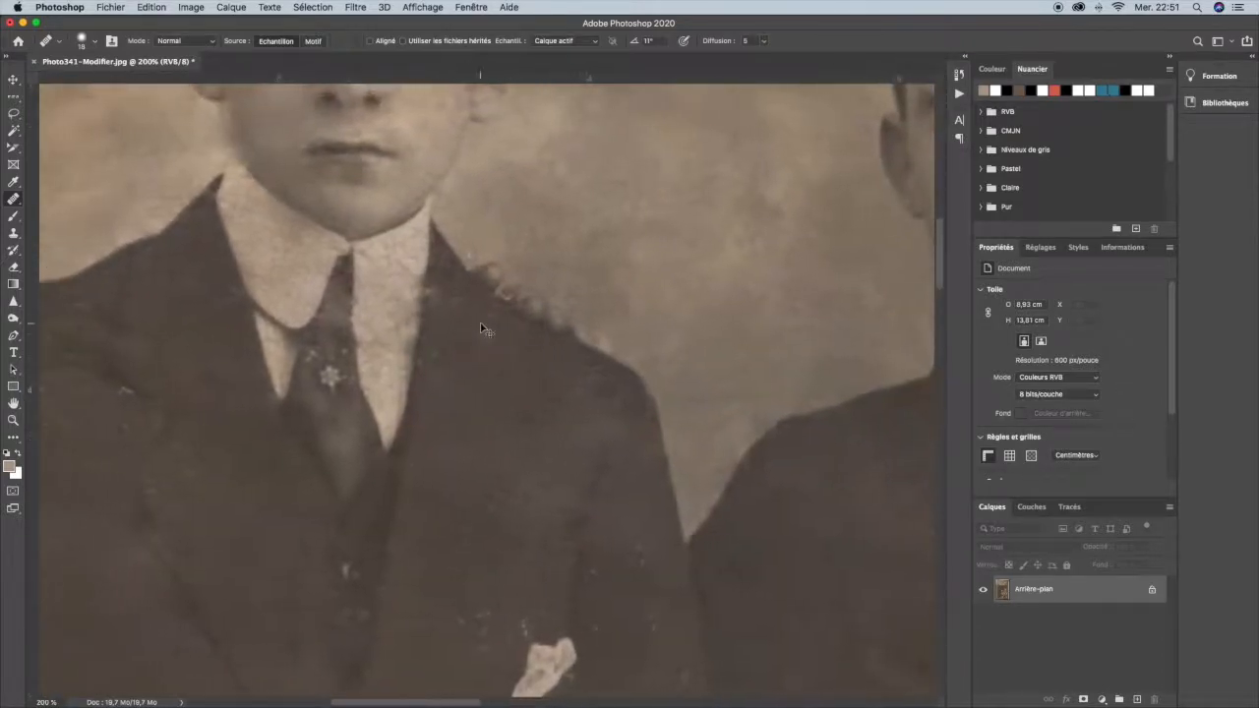
{"action": "key", "text": "super+0"}
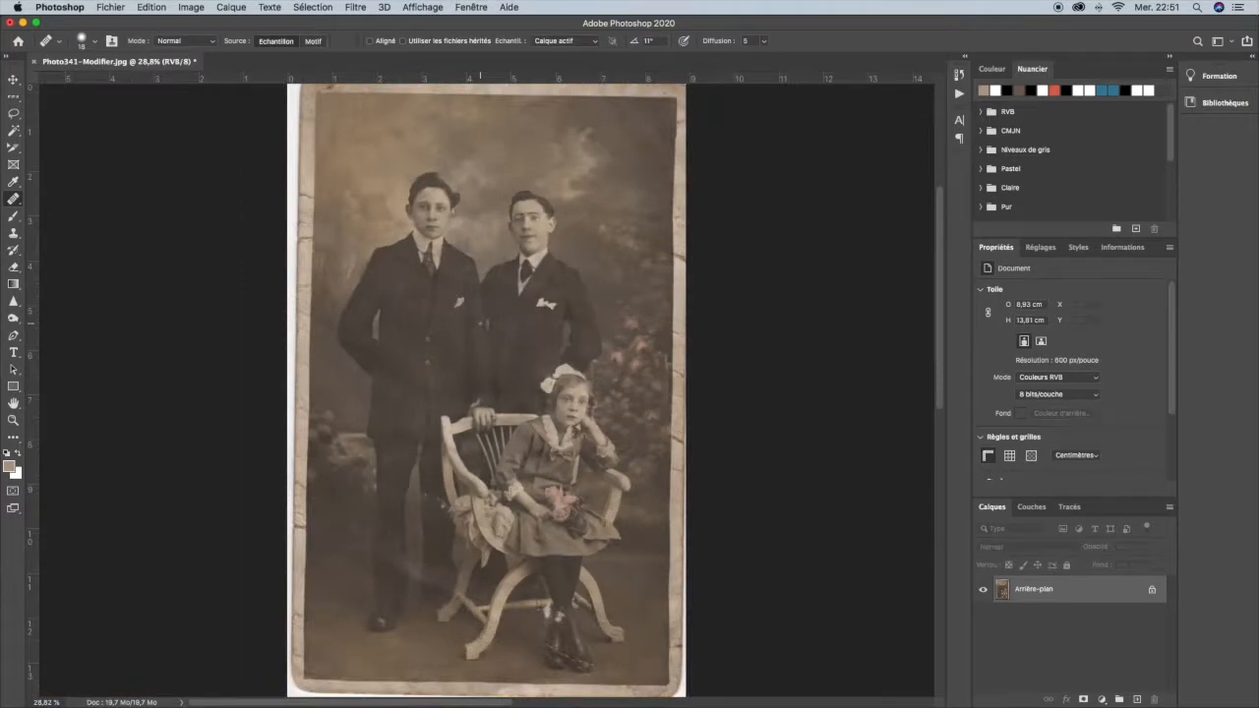
{"action": "key", "text": "super+plus"}
{"action": "key", "text": "super+plus"}
{"action": "key", "text": "super+plus"}
{"action": "key", "text": "super+plus"}
{"action": "key", "text": "super+plus"}
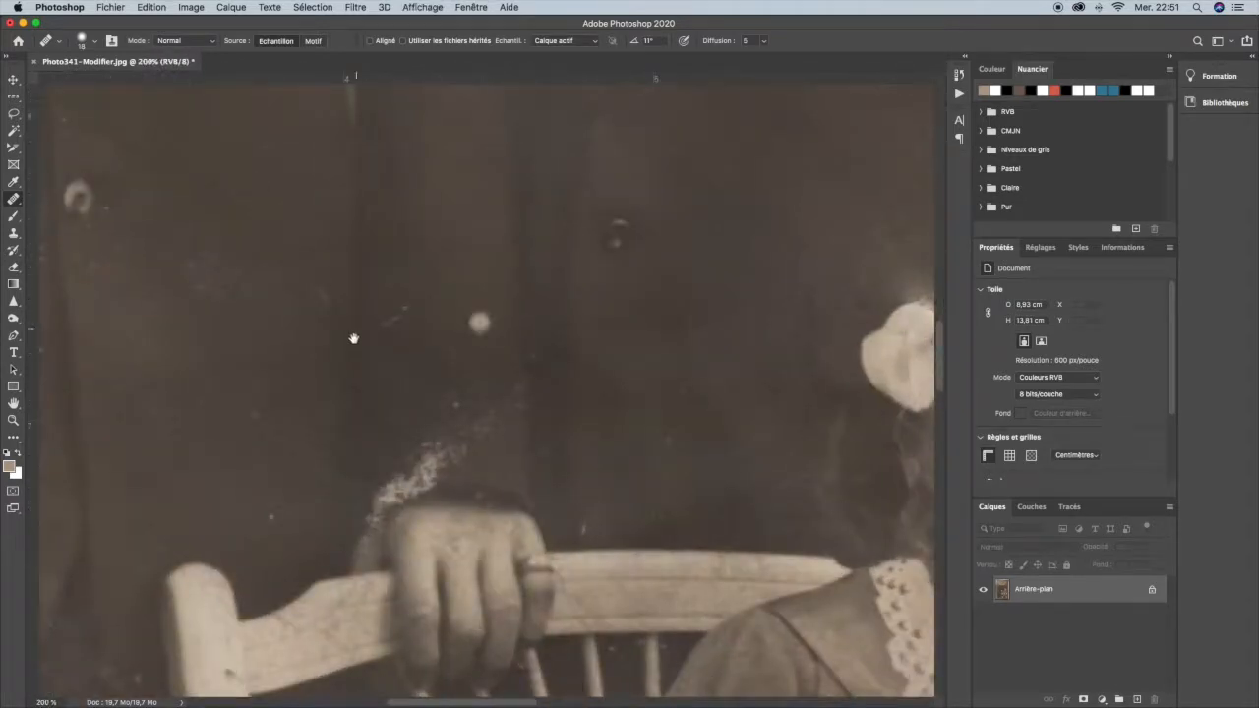
{"action": "left_click_drag", "start_coordinate": [354, 339], "coordinate": [471, 171]}
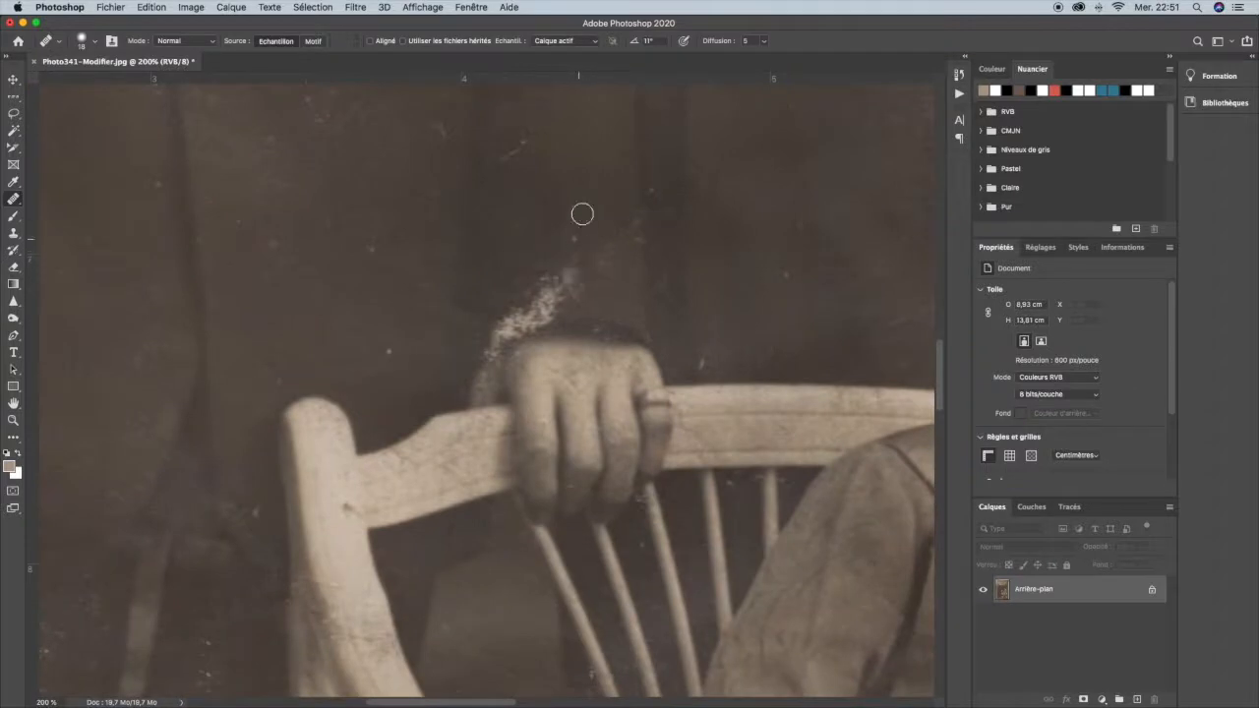
{"action": "left_click", "coordinate": [565, 157]}
{"action": "left_click", "coordinate": [725, 246]}
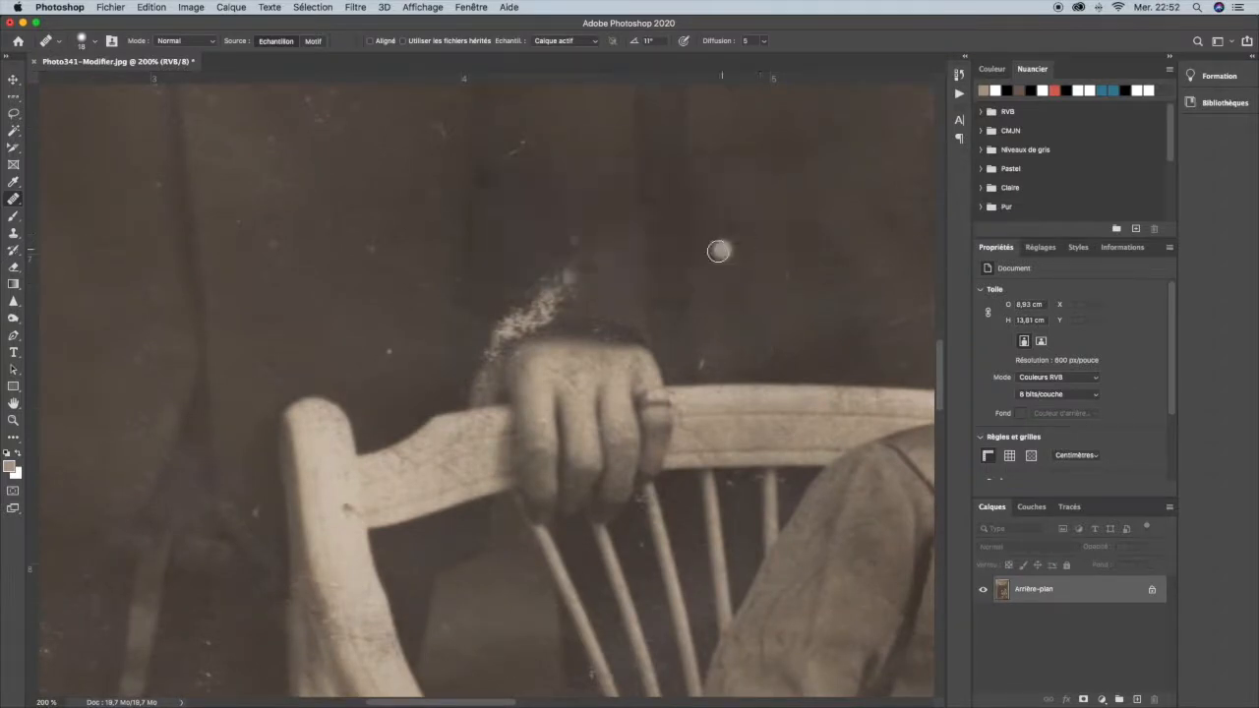
{"action": "left_click", "coordinate": [578, 199], "text": "alt"}
{"action": "mouse_move", "coordinate": [562, 264]}
{"action": "left_mouse_down"}
{"action": "mouse_move", "coordinate": [577, 232]}
{"action": "mouse_move", "coordinate": [596, 266]}
{"action": "mouse_move", "coordinate": [608, 239]}
{"action": "mouse_move", "coordinate": [551, 301]}
{"action": "mouse_move", "coordinate": [508, 313]}
{"action": "mouse_move", "coordinate": [533, 329]}
{"action": "mouse_move", "coordinate": [527, 317]}
{"action": "mouse_move", "coordinate": [551, 316]}
{"action": "mouse_move", "coordinate": [560, 296]}
{"action": "mouse_move", "coordinate": [537, 294]}
{"action": "mouse_move", "coordinate": [499, 314]}
{"action": "mouse_move", "coordinate": [511, 324]}
{"action": "mouse_move", "coordinate": [520, 310]}
{"action": "mouse_move", "coordinate": [492, 309]}
{"action": "mouse_move", "coordinate": [508, 299]}
{"action": "mouse_move", "coordinate": [491, 316]}
{"action": "mouse_move", "coordinate": [514, 310]}
{"action": "mouse_move", "coordinate": [494, 361]}
{"action": "mouse_move", "coordinate": [527, 337]}
{"action": "mouse_move", "coordinate": [568, 350]}
{"action": "mouse_move", "coordinate": [515, 337]}
{"action": "left_mouse_up"}
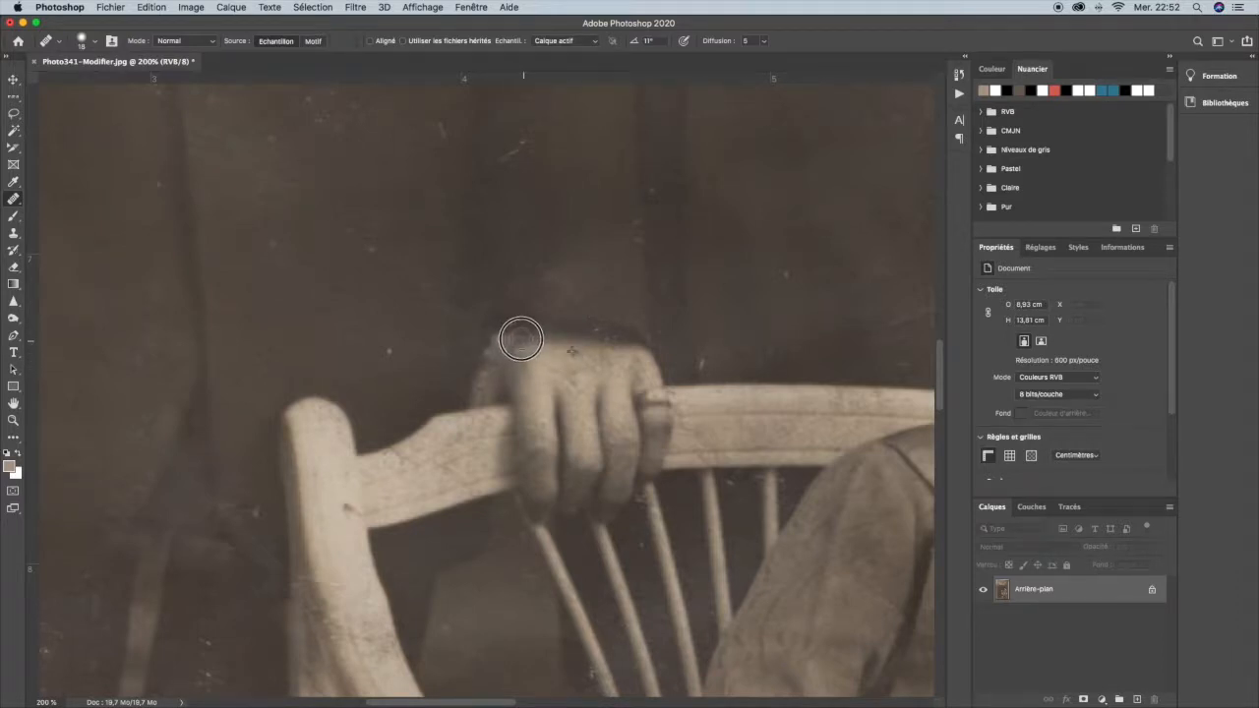
Step: Heal the white specks on the dark trouser leg beside the chair, sampling clean fabric nearby
{"action": "key", "text": "space"}
{"action": "mouse_move", "coordinate": [447, 442]}
{"action": "left_mouse_down"}
{"action": "mouse_move", "coordinate": [610, 253]}
{"action": "mouse_move", "coordinate": [414, 382]}
{"action": "mouse_move", "coordinate": [617, 95]}
{"action": "left_mouse_up"}
{"action": "left_click_drag", "start_coordinate": [482, 484], "coordinate": [466, 273]}
{"action": "left_click", "coordinate": [506, 399]}
{"action": "left_click", "coordinate": [503, 487], "text": "alt"}
{"action": "mouse_move", "coordinate": [534, 394]}
{"action": "left_mouse_down"}
{"action": "mouse_move", "coordinate": [562, 376]}
{"action": "mouse_move", "coordinate": [536, 370]}
{"action": "mouse_move", "coordinate": [542, 350]}
{"action": "mouse_move", "coordinate": [508, 325]}
{"action": "mouse_move", "coordinate": [559, 344]}
{"action": "mouse_move", "coordinate": [513, 343]}
{"action": "mouse_move", "coordinate": [485, 373]}
{"action": "mouse_move", "coordinate": [505, 390]}
{"action": "mouse_move", "coordinate": [417, 309]}
{"action": "mouse_move", "coordinate": [412, 289]}
{"action": "mouse_move", "coordinate": [421, 300]}
{"action": "mouse_move", "coordinate": [452, 286]}
{"action": "mouse_move", "coordinate": [450, 298]}
{"action": "mouse_move", "coordinate": [506, 269]}
{"action": "left_mouse_up"}
{"action": "key", "text": "super+z"}
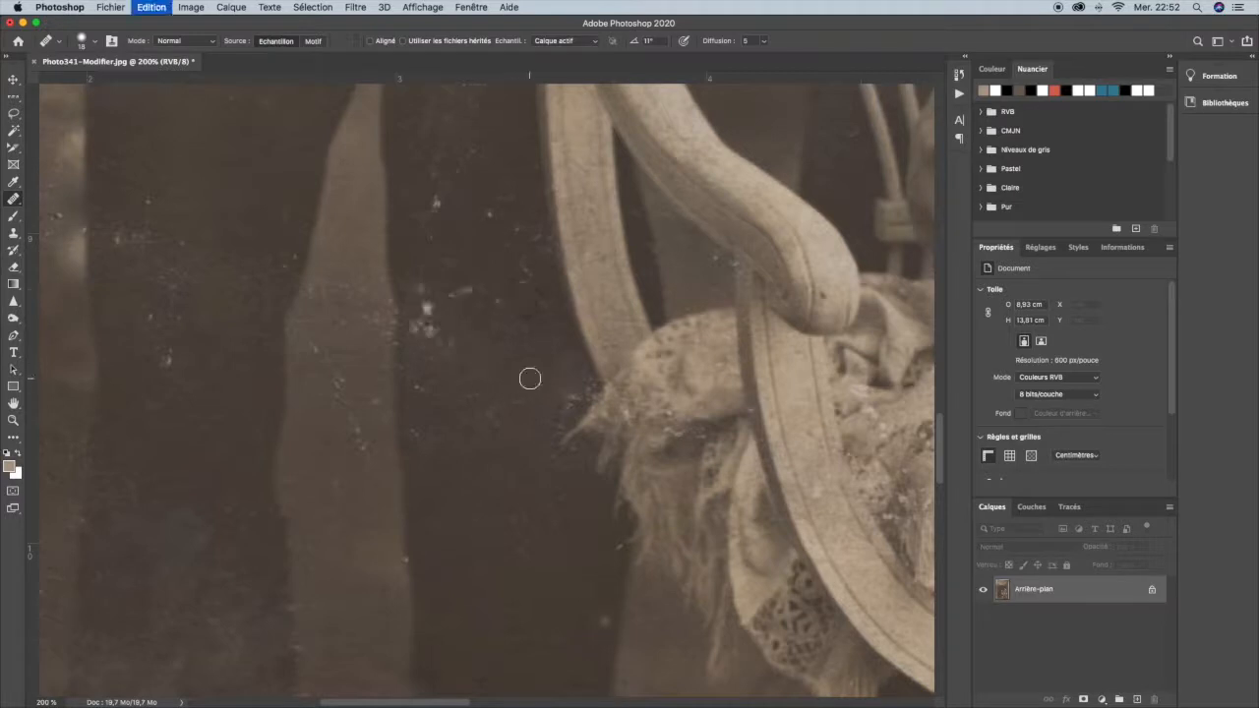
{"action": "mouse_move", "coordinate": [458, 360]}
{"action": "left_mouse_down"}
{"action": "mouse_move", "coordinate": [436, 357]}
{"action": "mouse_move", "coordinate": [422, 301]}
{"action": "mouse_move", "coordinate": [462, 295]}
{"action": "mouse_move", "coordinate": [456, 279]}
{"action": "mouse_move", "coordinate": [509, 293]}
{"action": "left_mouse_up"}
{"action": "left_click", "coordinate": [458, 500], "text": "alt"}
{"action": "mouse_move", "coordinate": [490, 212]}
{"action": "left_mouse_down"}
{"action": "mouse_move", "coordinate": [450, 202]}
{"action": "mouse_move", "coordinate": [434, 213]}
{"action": "mouse_move", "coordinate": [443, 244]}
{"action": "left_mouse_up"}
Step: Heal the scratches in the light gap between the trouser legs and the white specks on the outer leg
{"action": "left_click", "coordinate": [422, 360], "text": "alt"}
{"action": "mouse_move", "coordinate": [382, 417]}
{"action": "left_mouse_down"}
{"action": "mouse_move", "coordinate": [370, 460]}
{"action": "mouse_move", "coordinate": [360, 437]}
{"action": "left_mouse_up"}
{"action": "left_click", "coordinate": [327, 370], "text": "alt"}
{"action": "left_click_drag", "start_coordinate": [337, 376], "coordinate": [354, 399]}
{"action": "left_click", "coordinate": [345, 494], "text": "alt"}
{"action": "left_click_drag", "start_coordinate": [319, 351], "coordinate": [379, 402]}
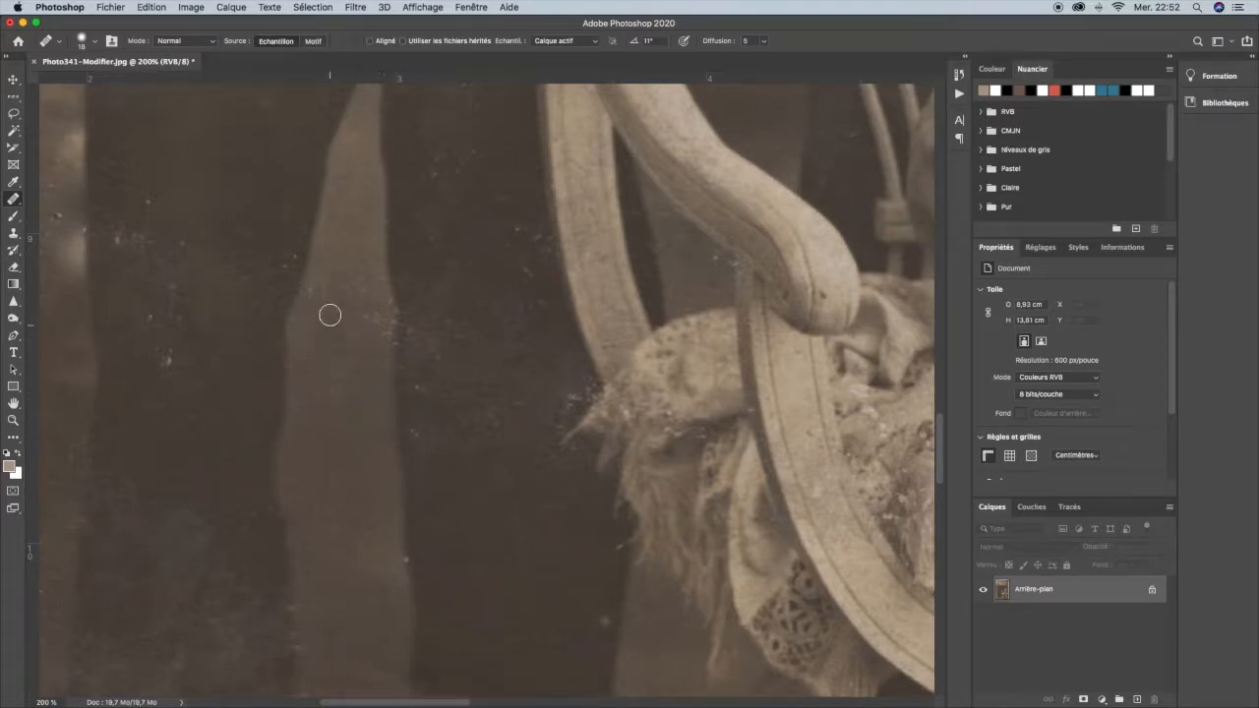
{"action": "left_click_drag", "start_coordinate": [170, 354], "coordinate": [166, 369]}
{"action": "left_click_drag", "start_coordinate": [189, 305], "coordinate": [153, 301]}
{"action": "mouse_move", "coordinate": [201, 251]}
{"action": "left_mouse_down"}
{"action": "mouse_move", "coordinate": [150, 216]}
{"action": "mouse_move", "coordinate": [121, 244]}
{"action": "left_mouse_up"}
Step: Save the retouched Photo341-Modifier.jpg and close it
{"action": "key", "text": "super+s"}
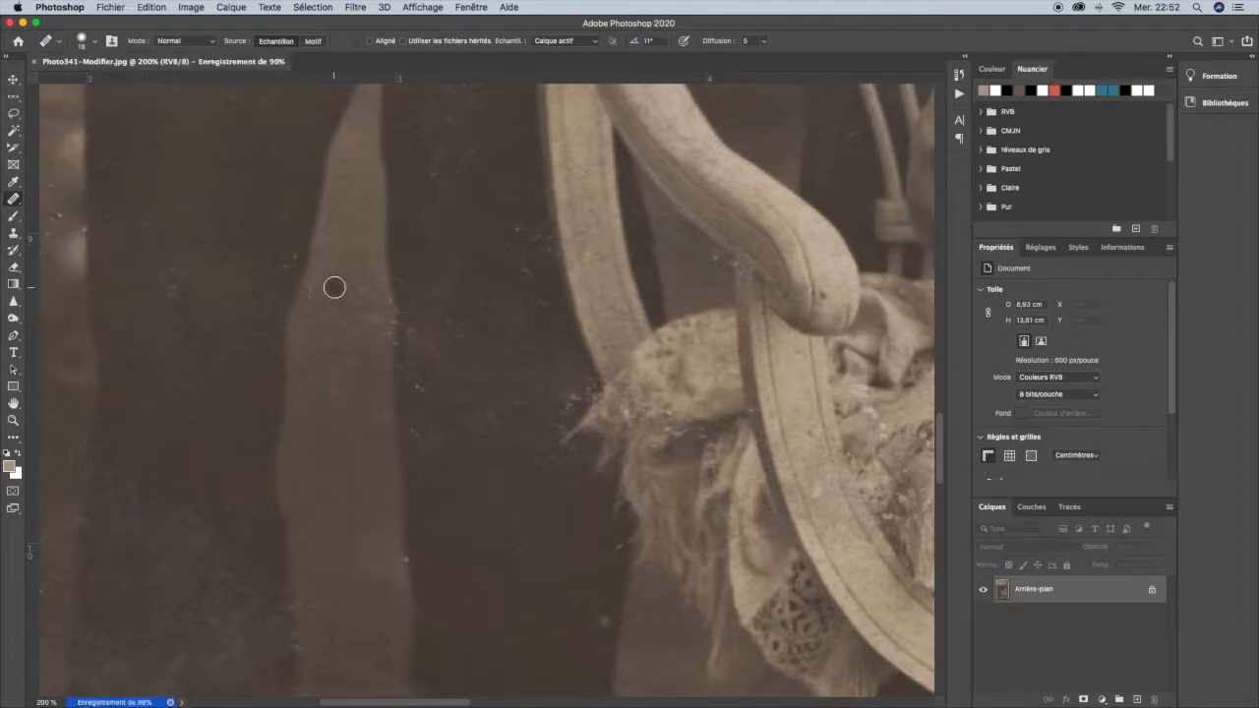
{"action": "key", "text": "super+s"}
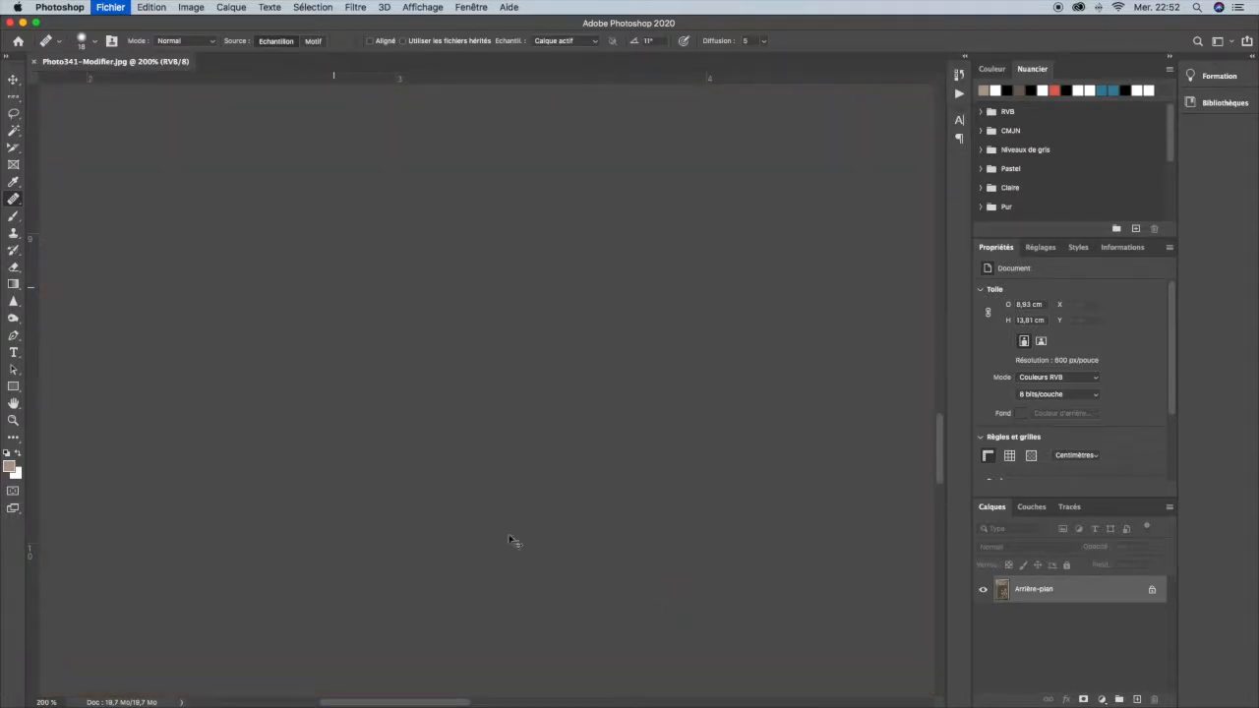
Step: Switch to Lightroom Classic and compare the original Photo341.jpg side by side with the restored Photo341-Modifier.jpg
{"action": "mouse_move", "coordinate": [640, 706]}
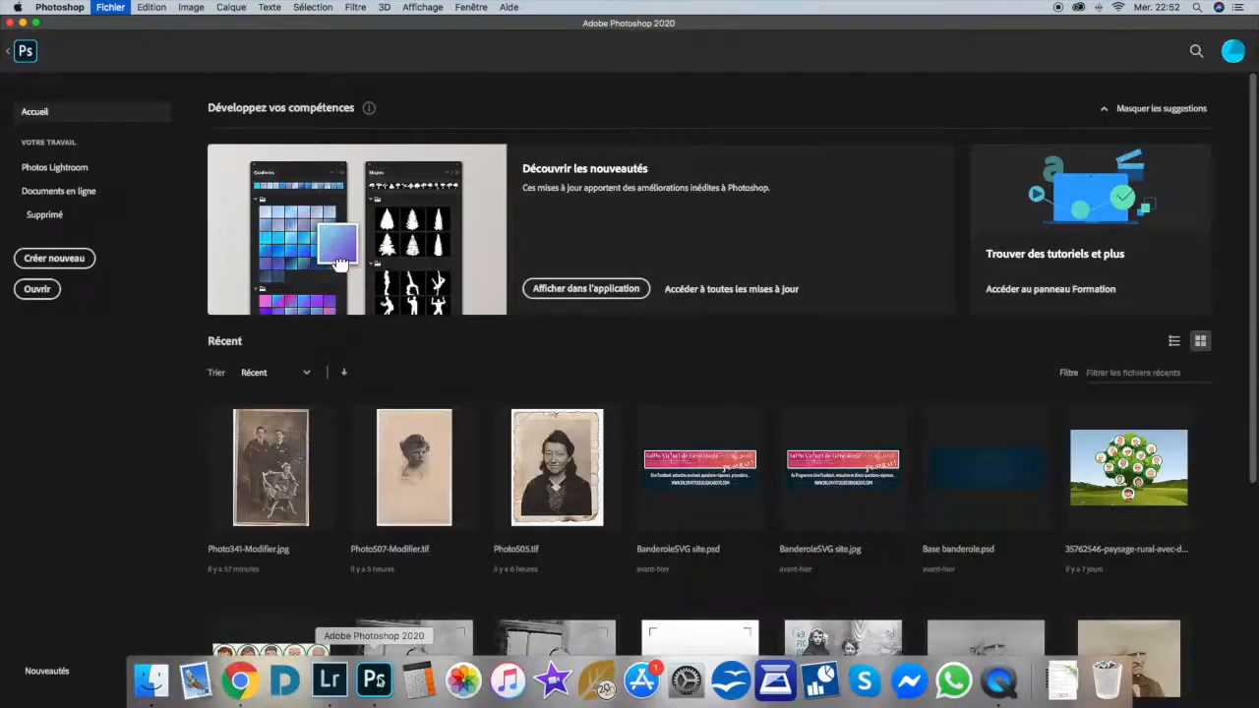
{"action": "left_click", "coordinate": [333, 680]}
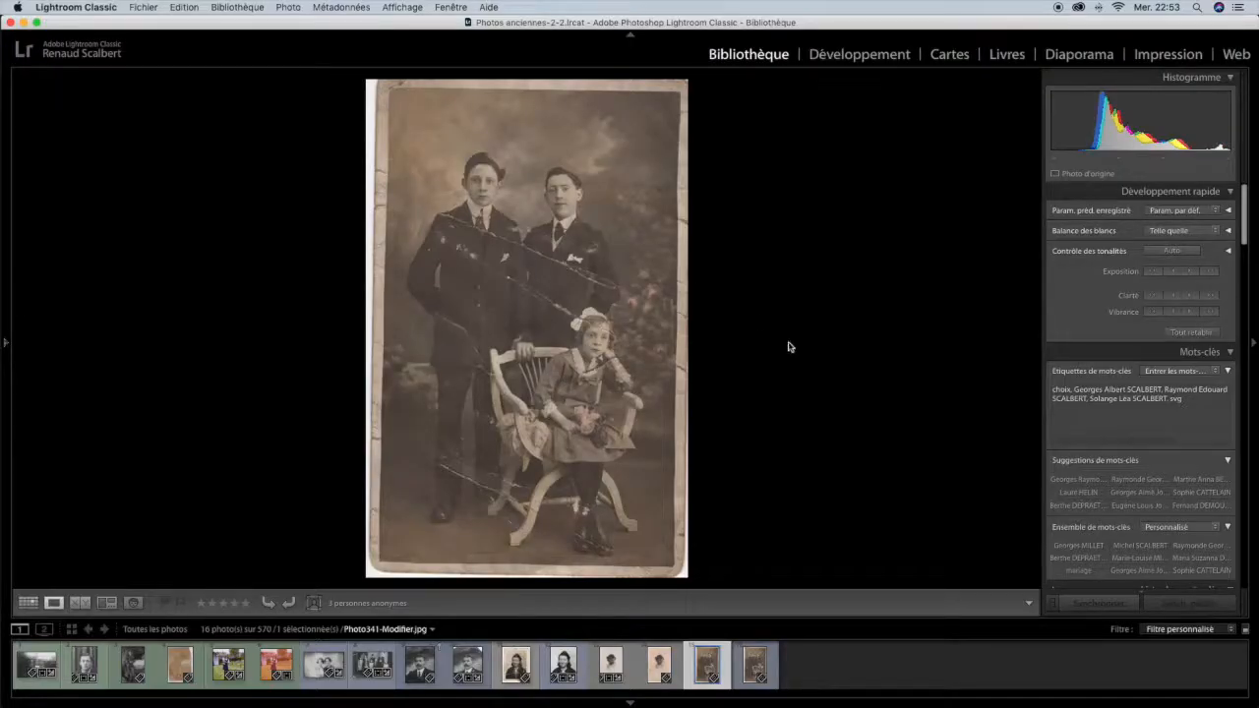
{"action": "left_click", "coordinate": [758, 667]}
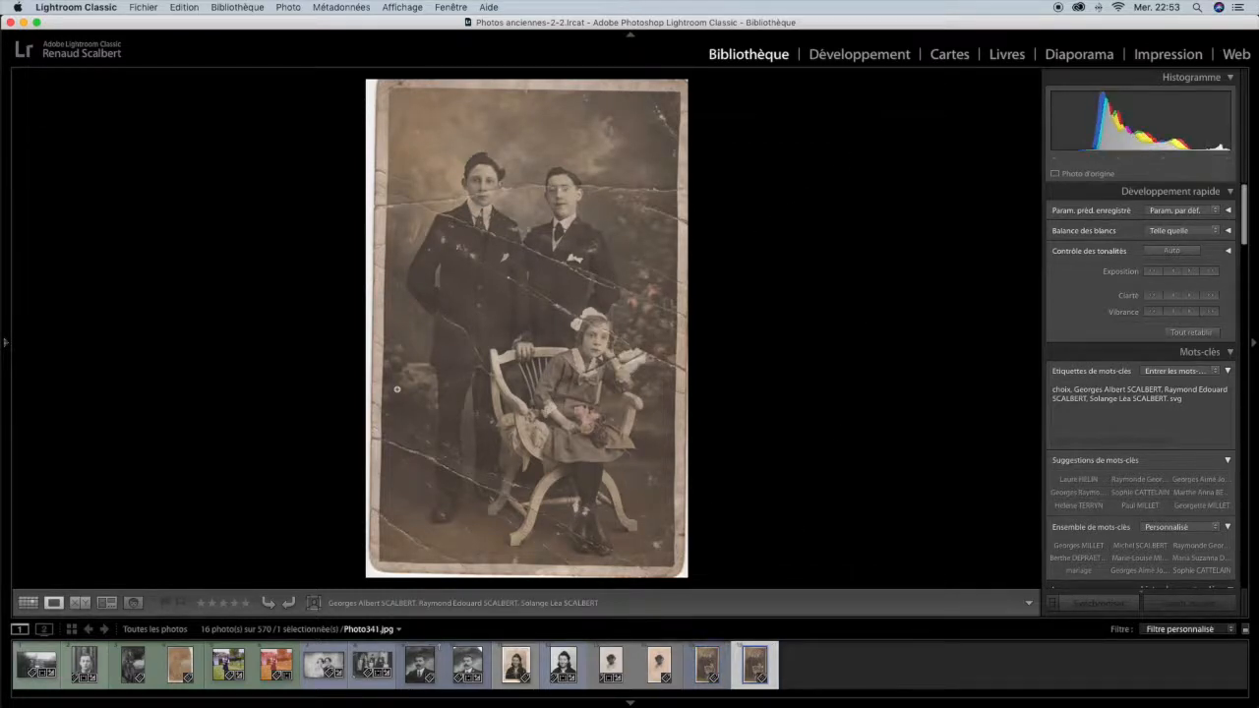
{"action": "left_click", "coordinate": [81, 603]}
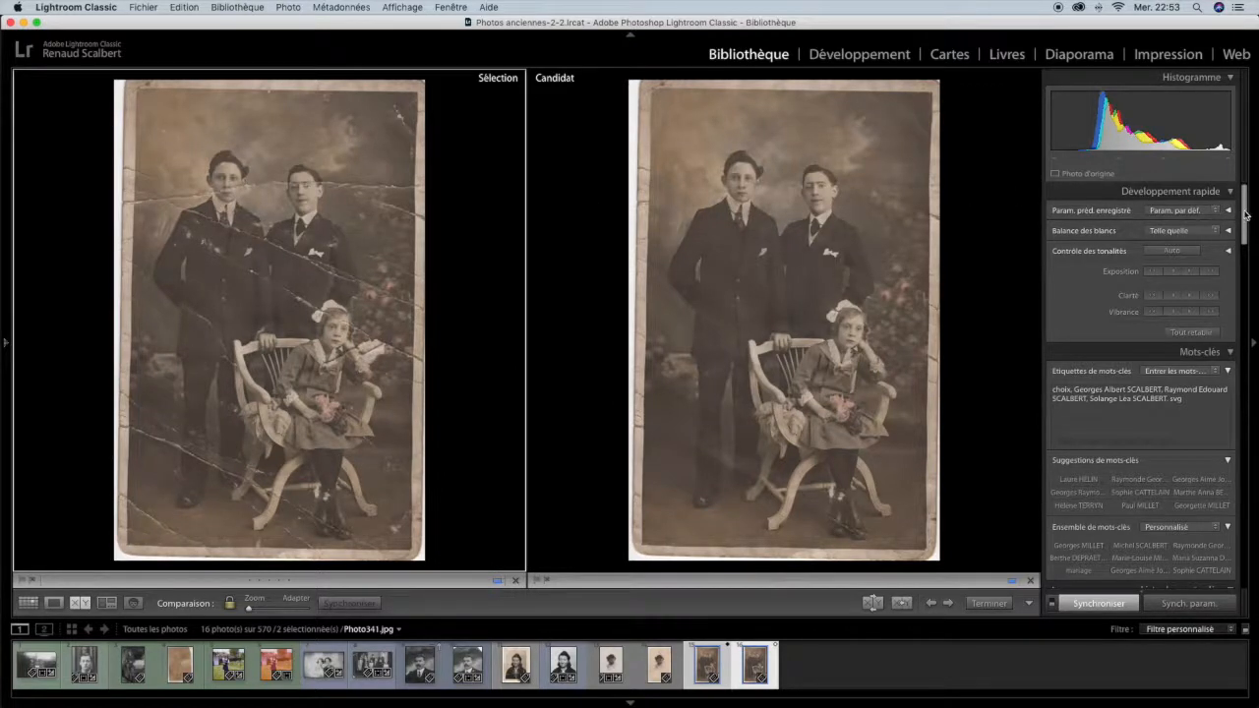
Step: Open the original Photo341.jpg for cropping in the Develop module and straighten it to an angle of -1.20
{"action": "left_click", "coordinate": [852, 54]}
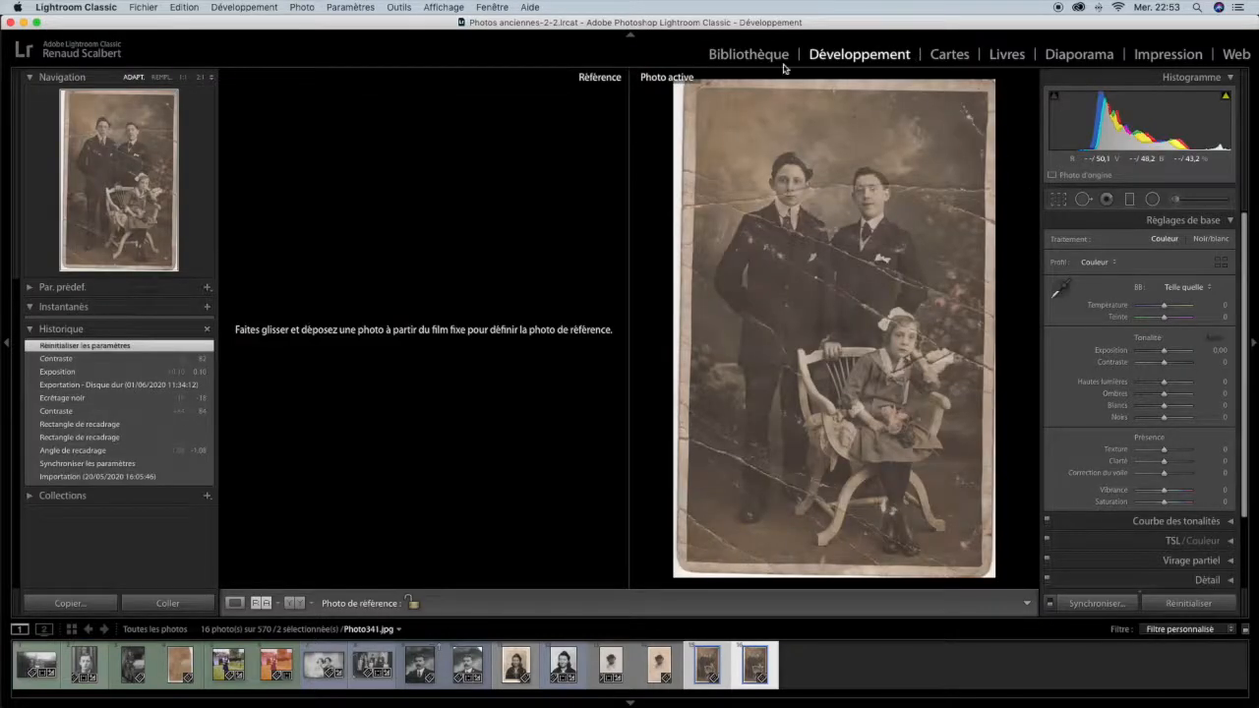
{"action": "key", "text": "r"}
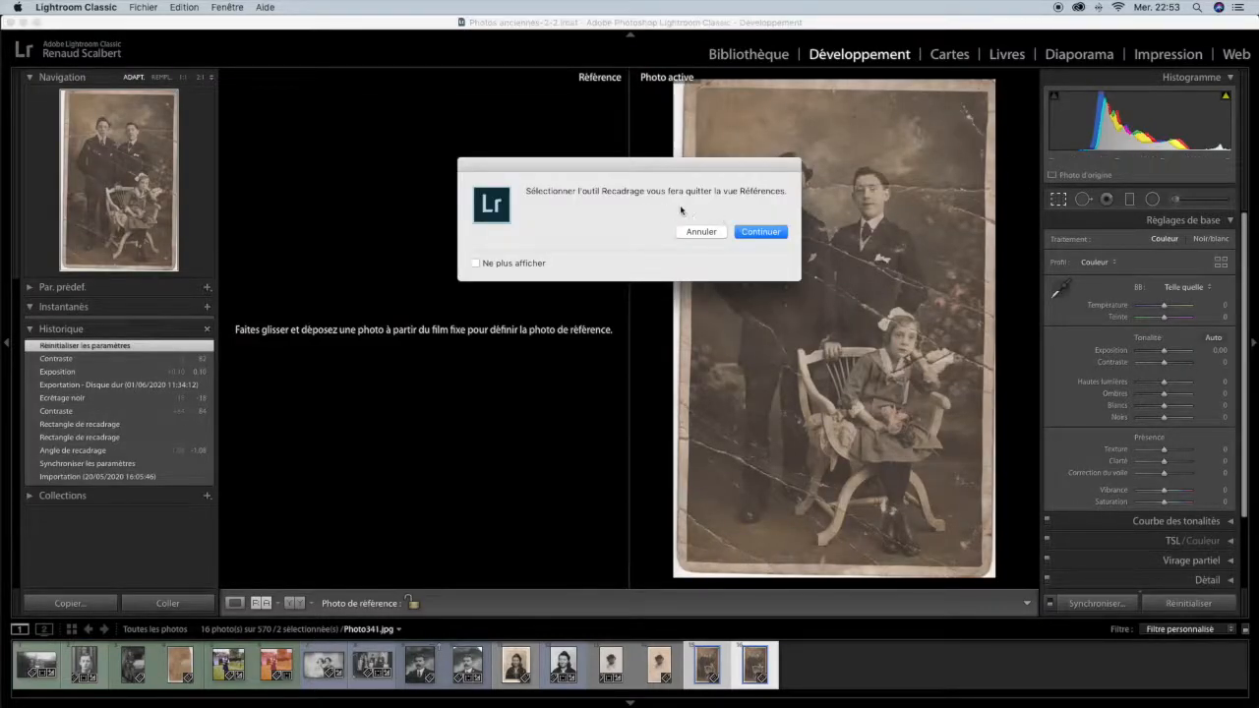
{"action": "left_click", "coordinate": [753, 234]}
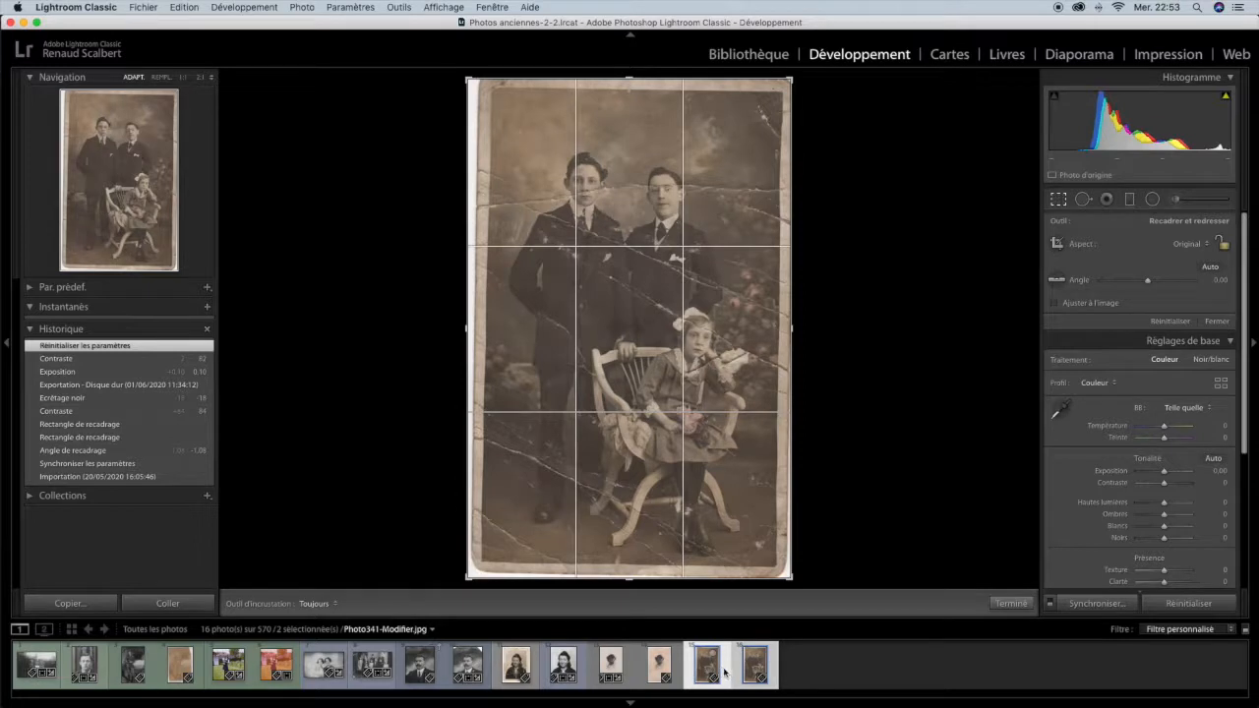
{"action": "left_click", "coordinate": [755, 669]}
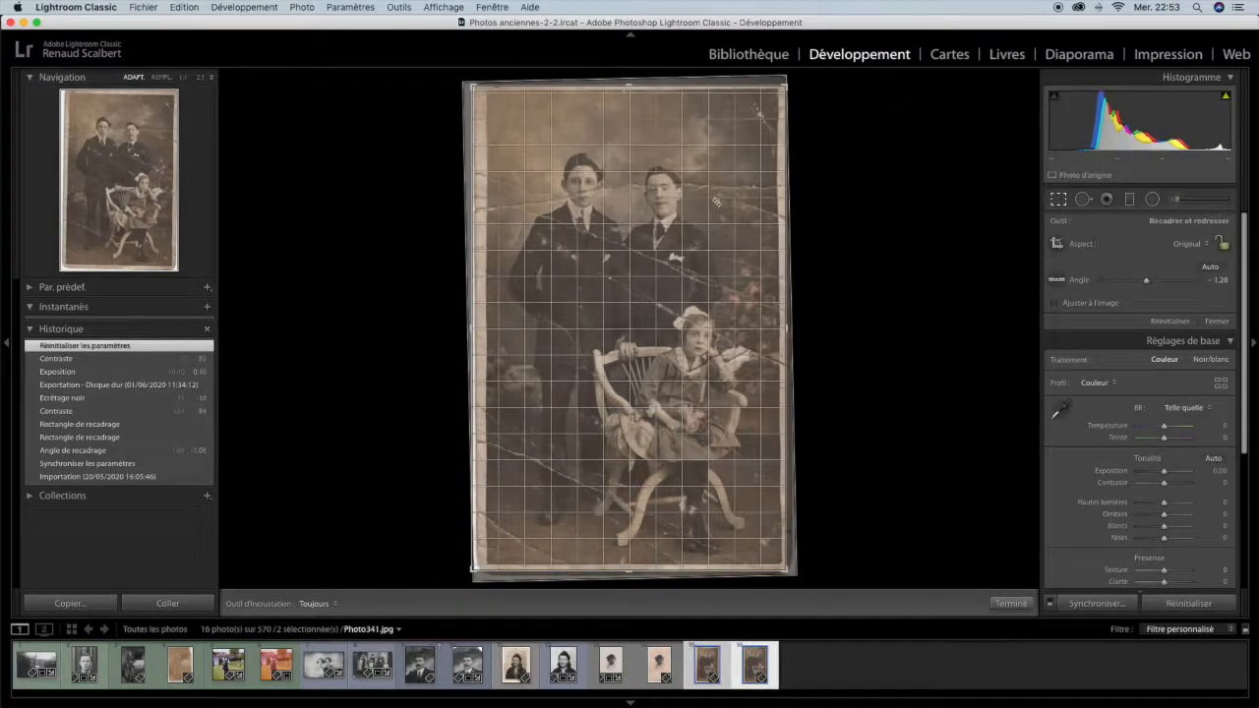
{"action": "left_click", "coordinate": [785, 87]}
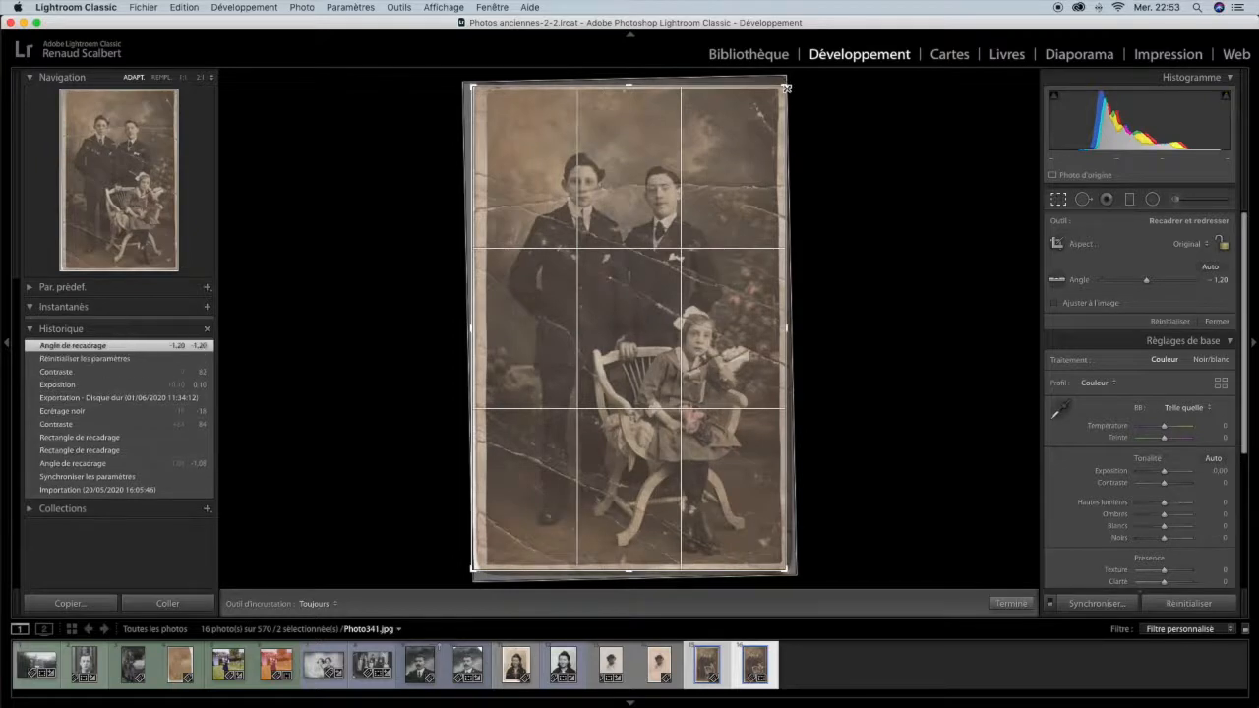
Step: Straighten the restored Photo341-Modifier.jpg, crop away its worn borders and set its saturation to -52
{"action": "left_click", "coordinate": [731, 670]}
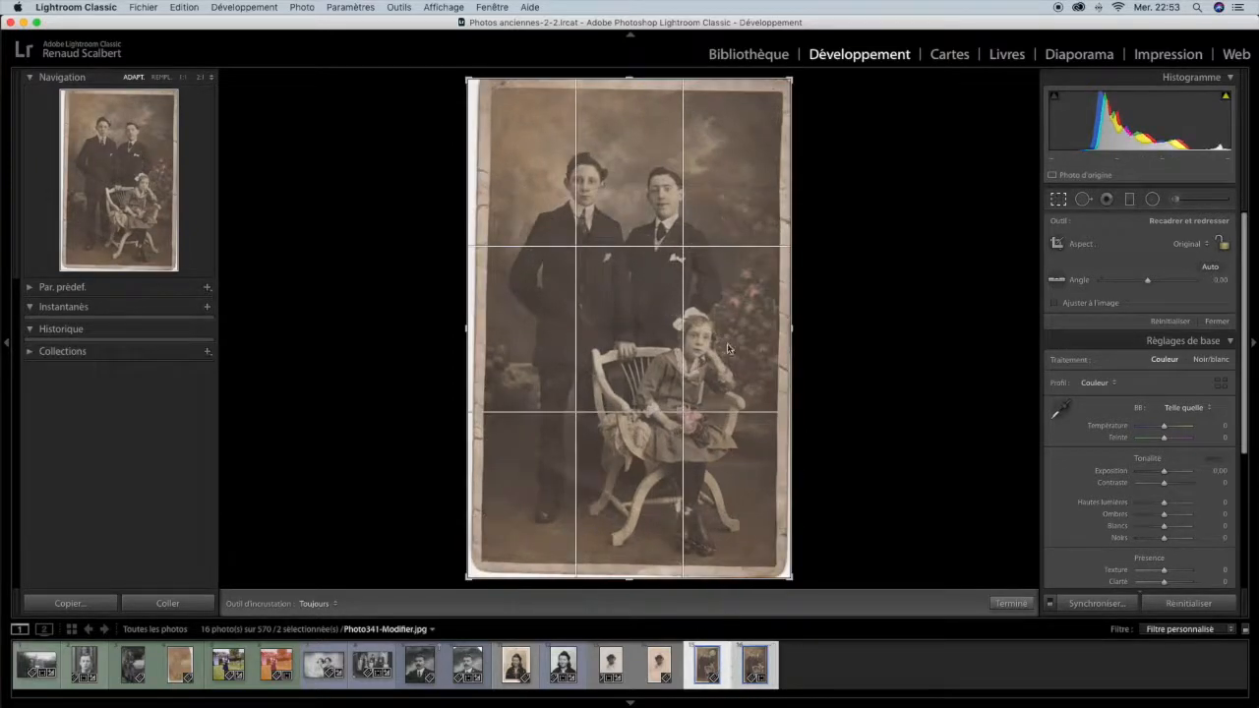
{"action": "left_click_drag", "start_coordinate": [837, 95], "coordinate": [780, 88]}
{"action": "left_click_drag", "start_coordinate": [480, 569], "coordinate": [491, 564]}
{"action": "key", "text": "Return"}
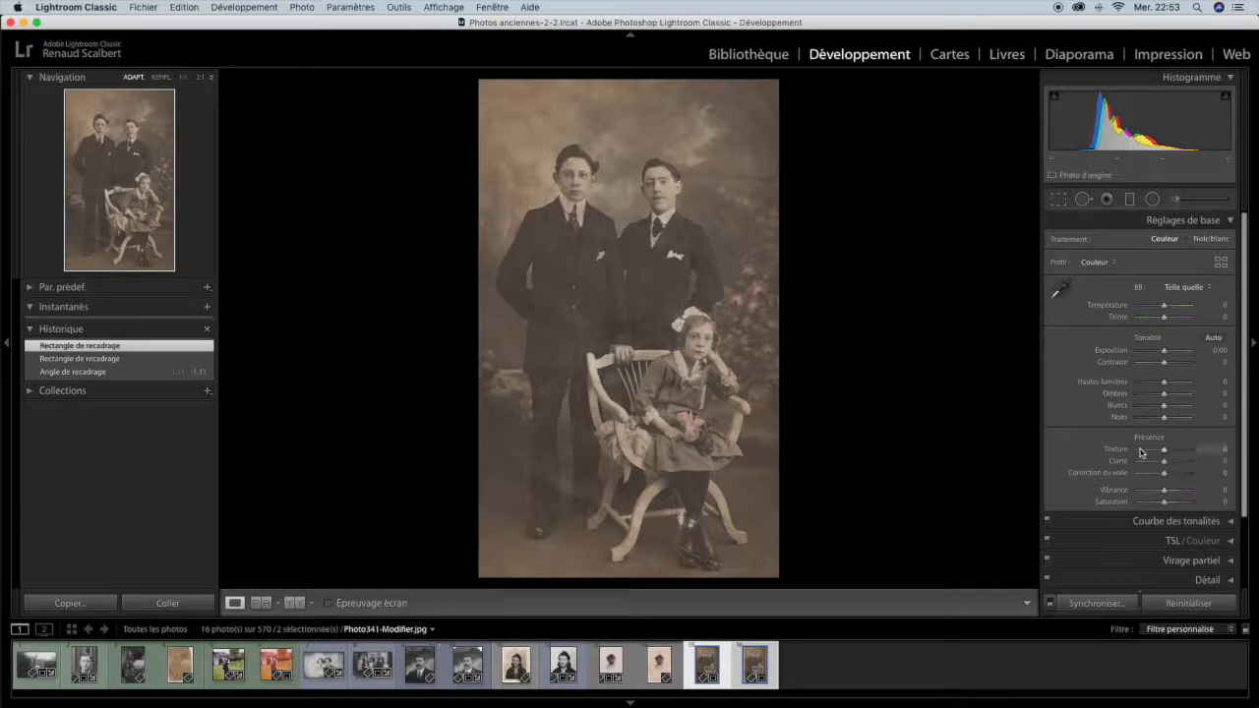
{"action": "left_click_drag", "start_coordinate": [1166, 507], "coordinate": [1151, 510]}
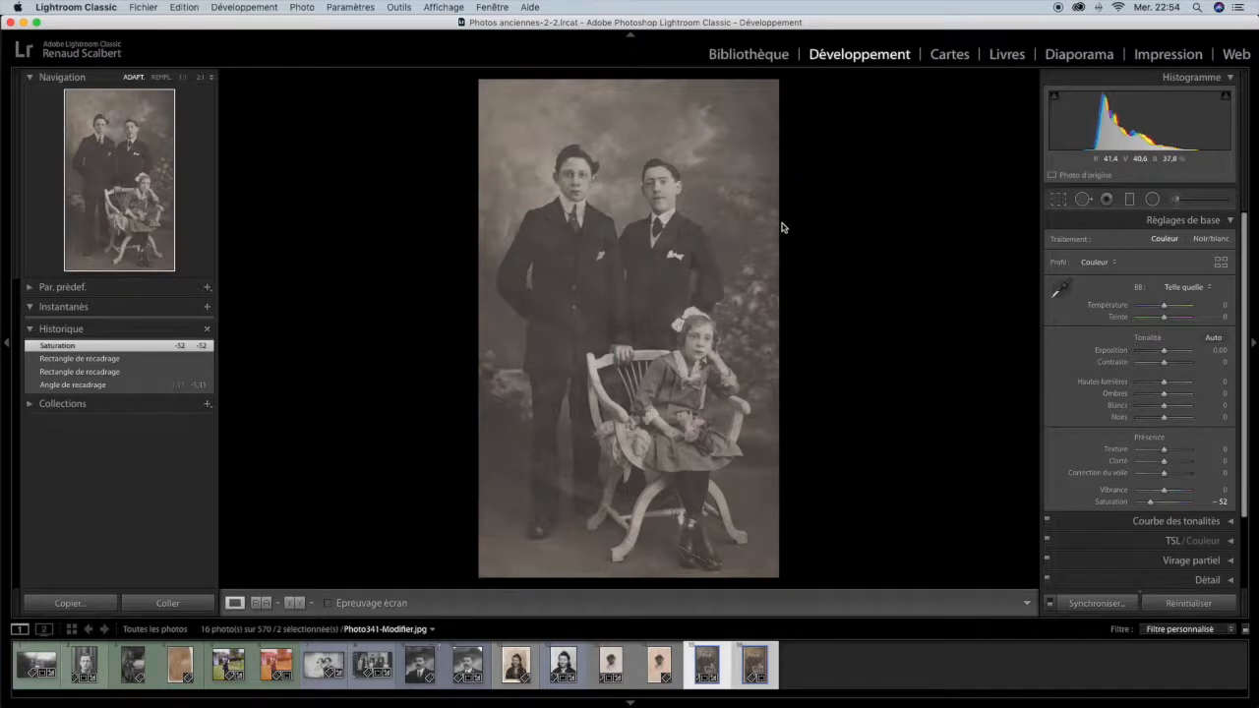
Step: Compare the restored photo with the damaged original in full screen, and open the reference view for the restored photo
{"action": "key", "text": "Tab"}
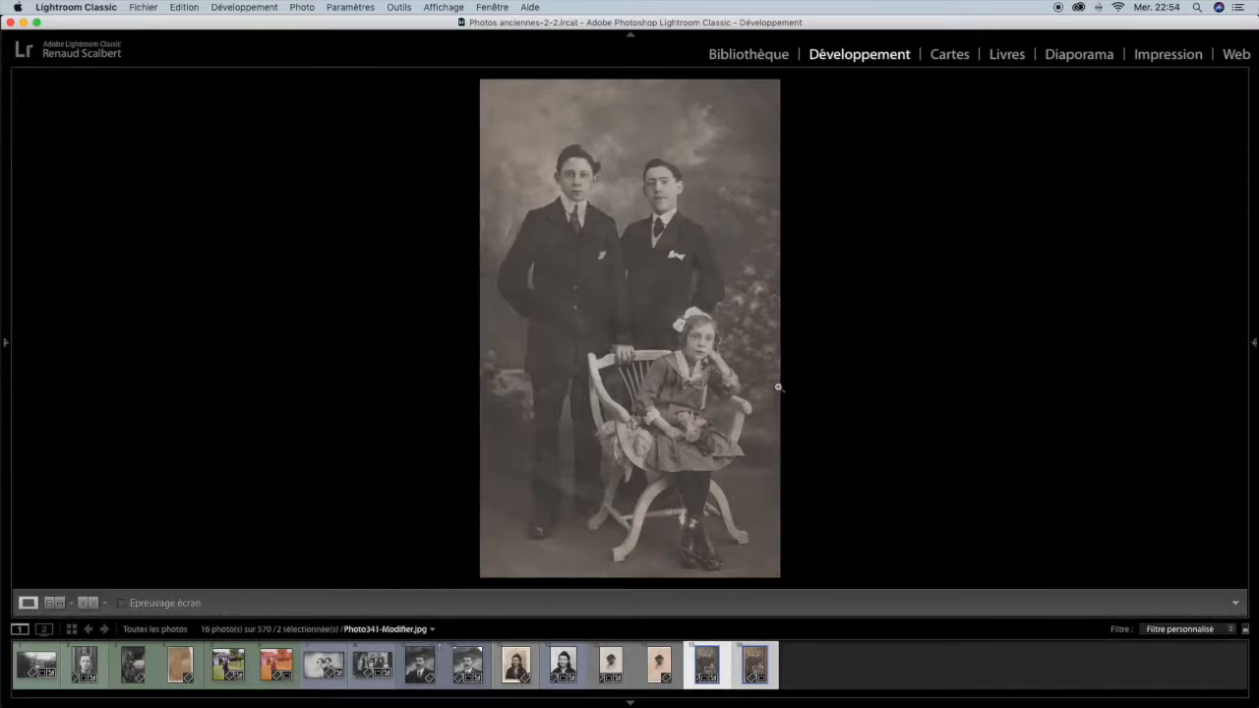
{"action": "key", "text": "shift+Tab"}
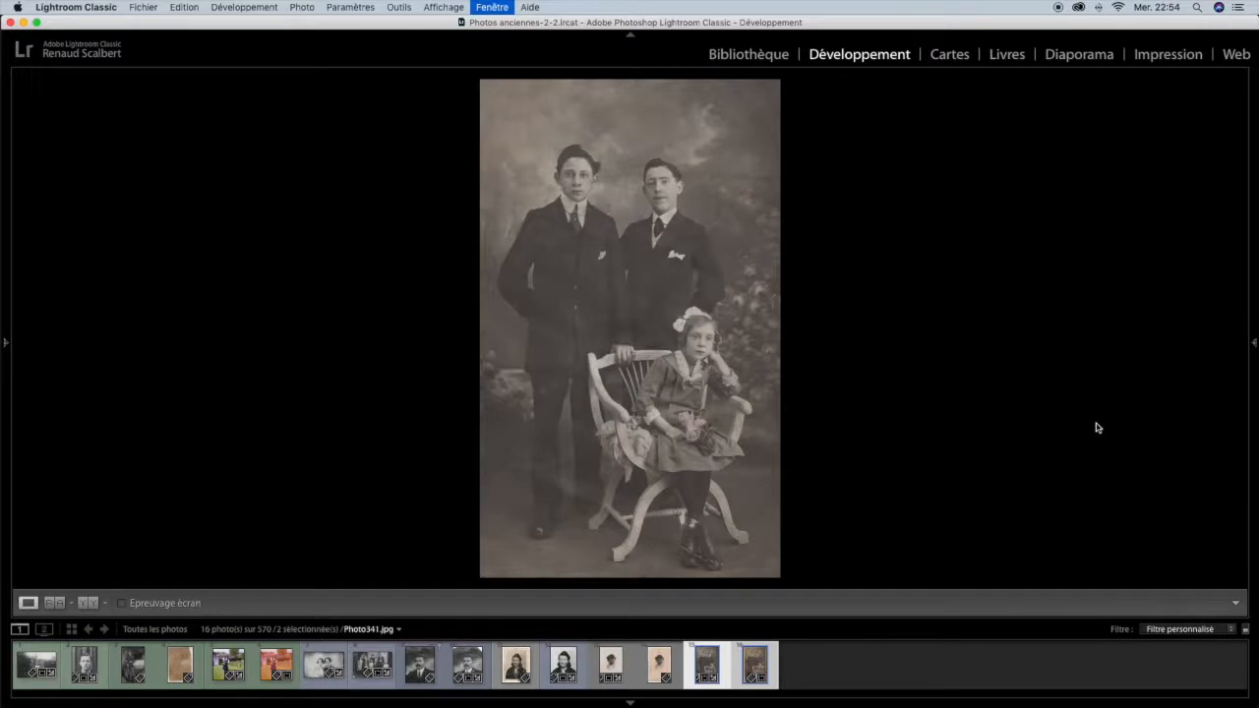
{"action": "key", "text": "f"}
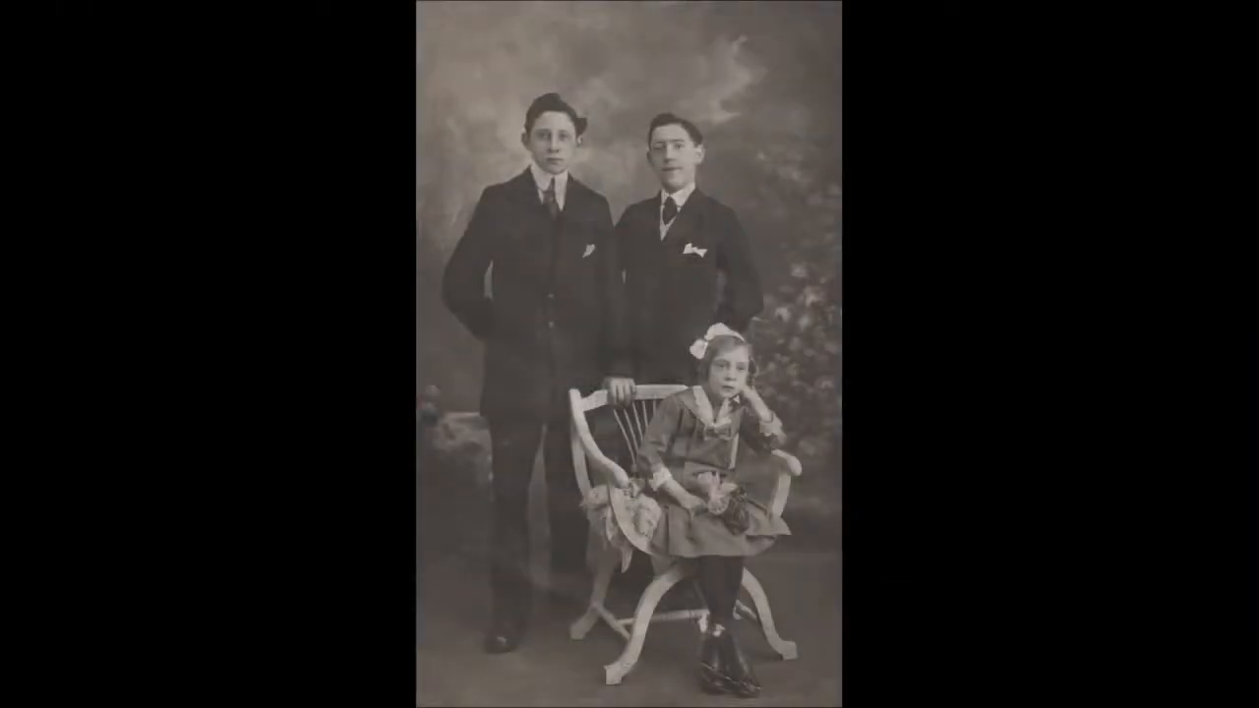
{"action": "key", "text": "Left"}
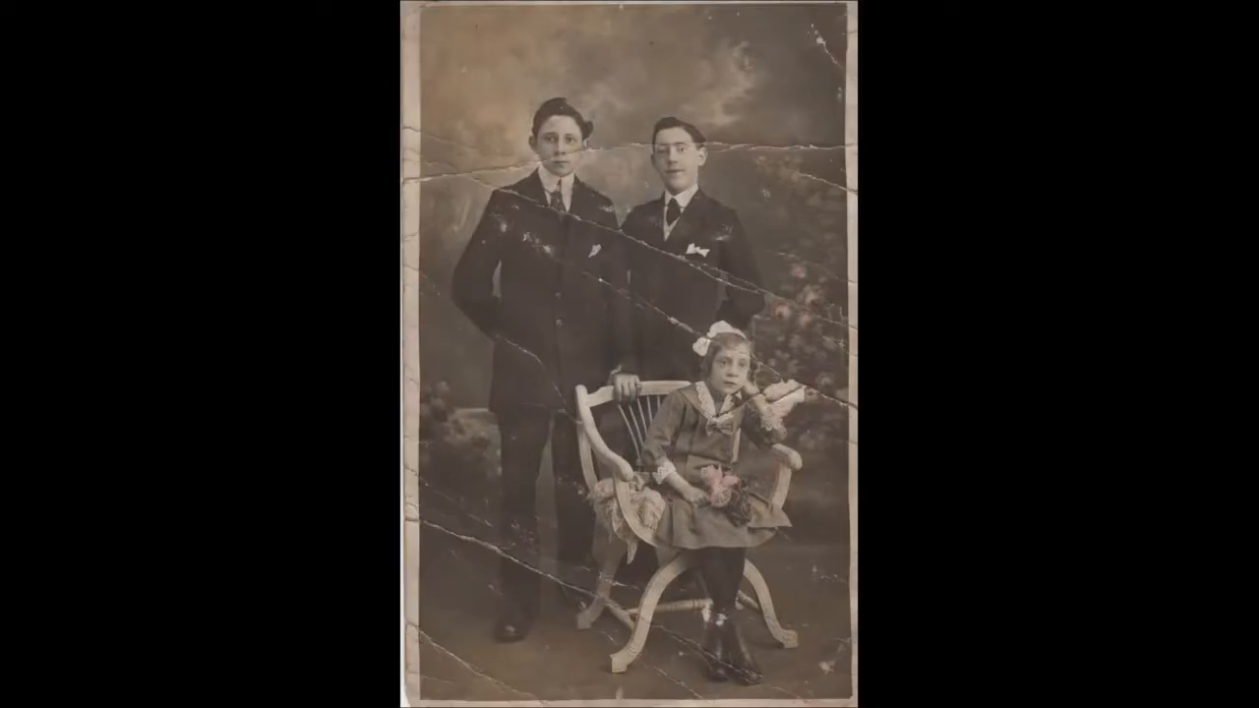
{"action": "key", "text": "Right"}
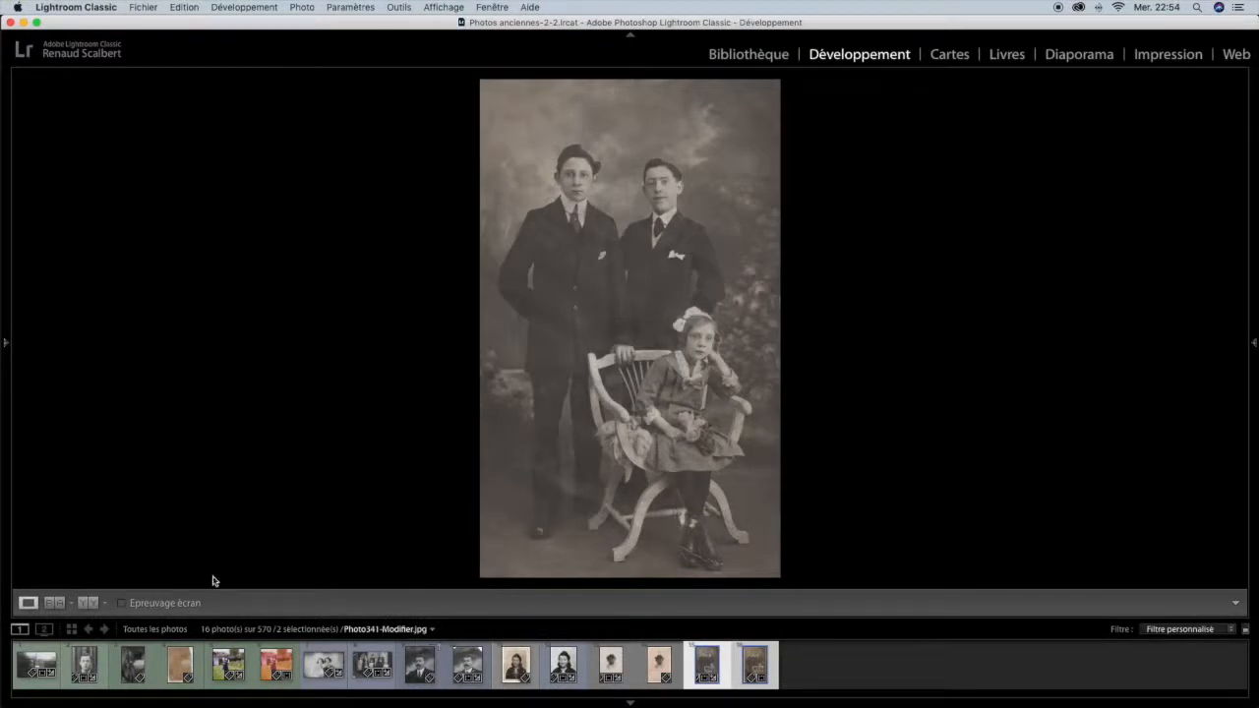
{"action": "left_click", "coordinate": [54, 602]}
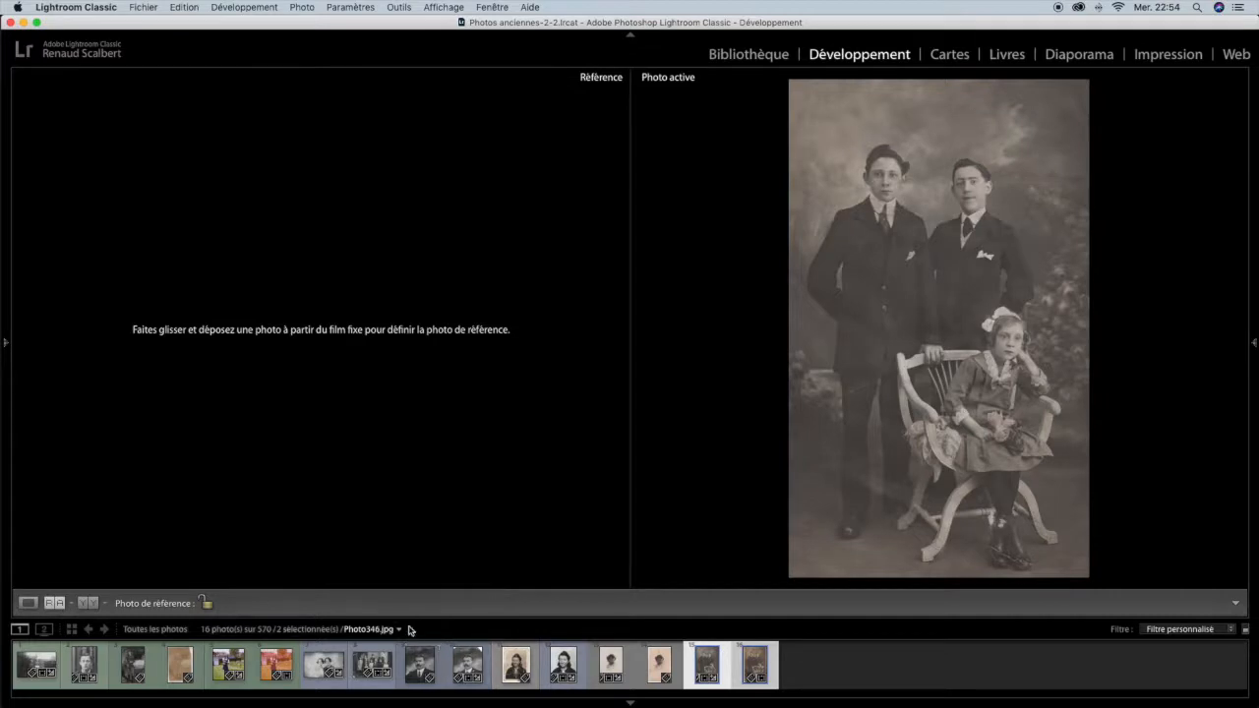
Step: Compare the damaged portraits of the moustached man and the dark-haired woman with their restored versions as reference photos
{"action": "left_click", "coordinate": [468, 664]}
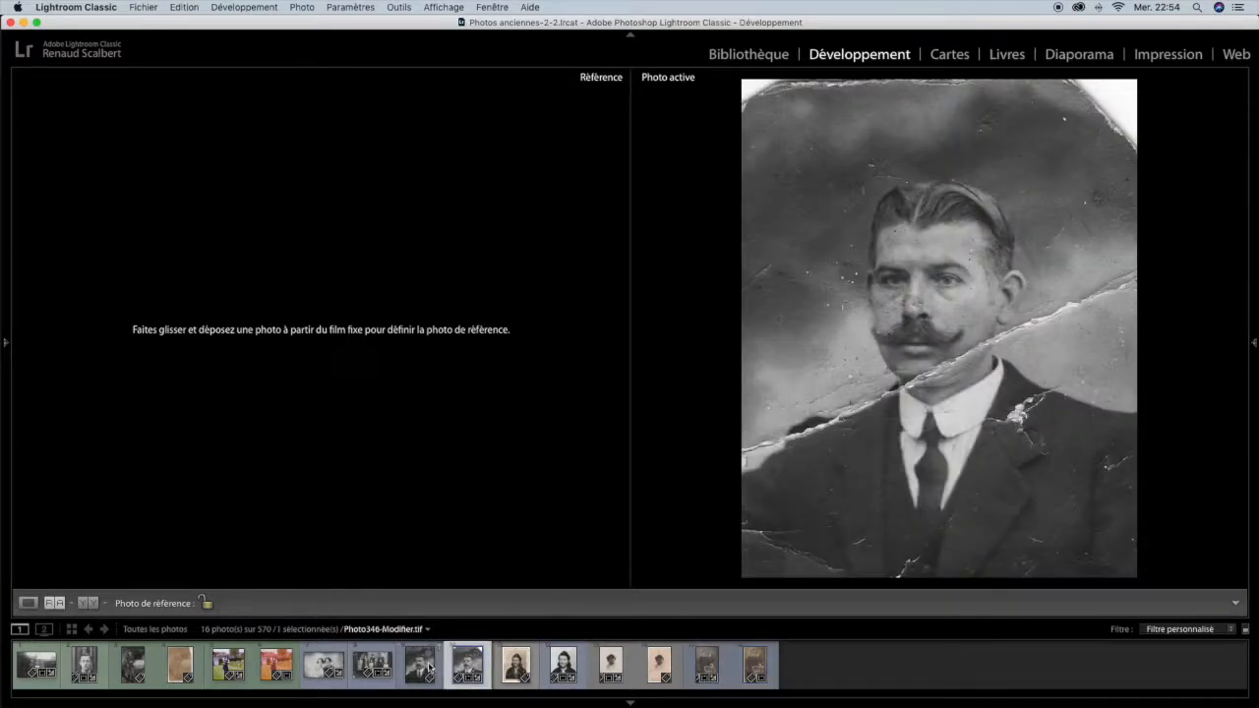
{"action": "left_click_drag", "start_coordinate": [421, 667], "coordinate": [349, 418]}
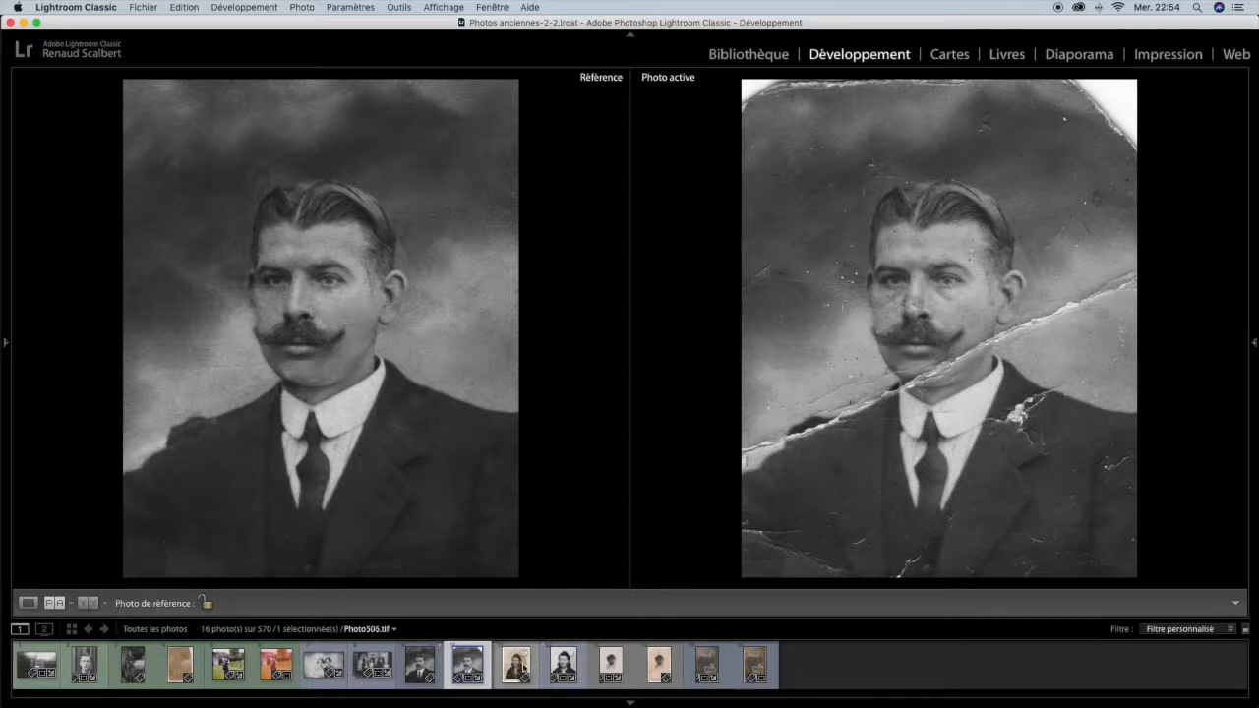
{"action": "left_click", "coordinate": [515, 669]}
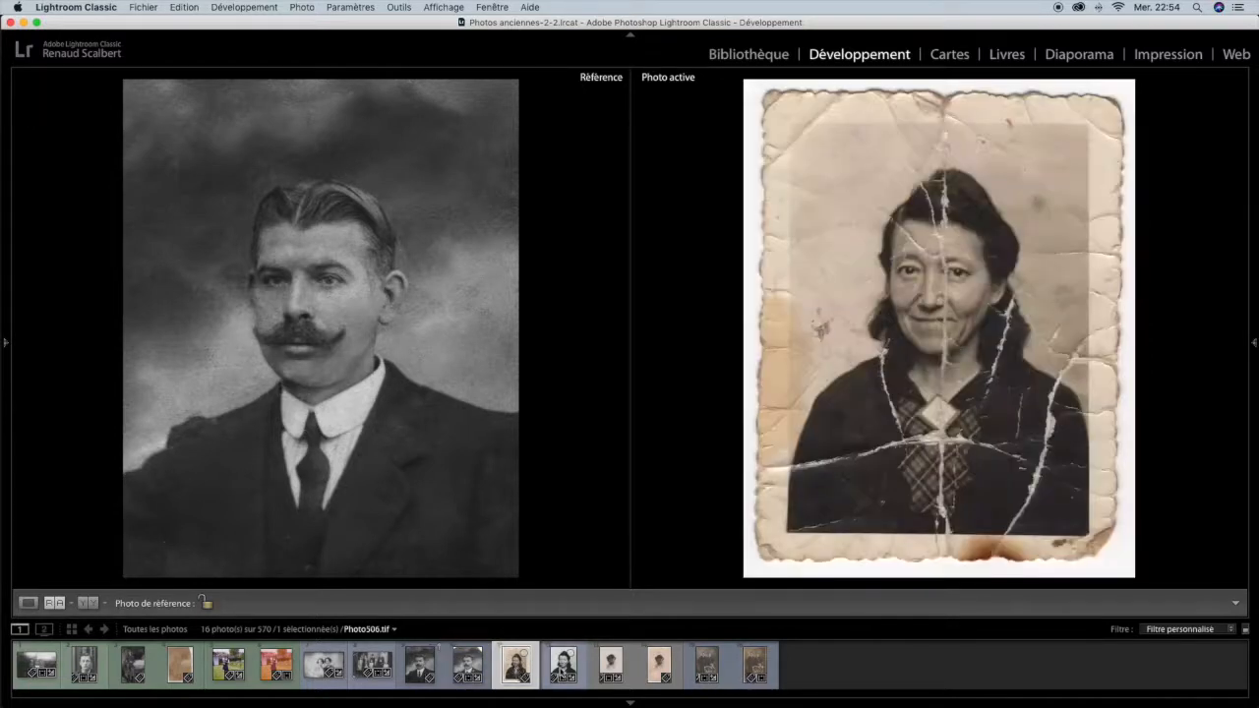
{"action": "left_click_drag", "start_coordinate": [531, 670], "coordinate": [447, 532]}
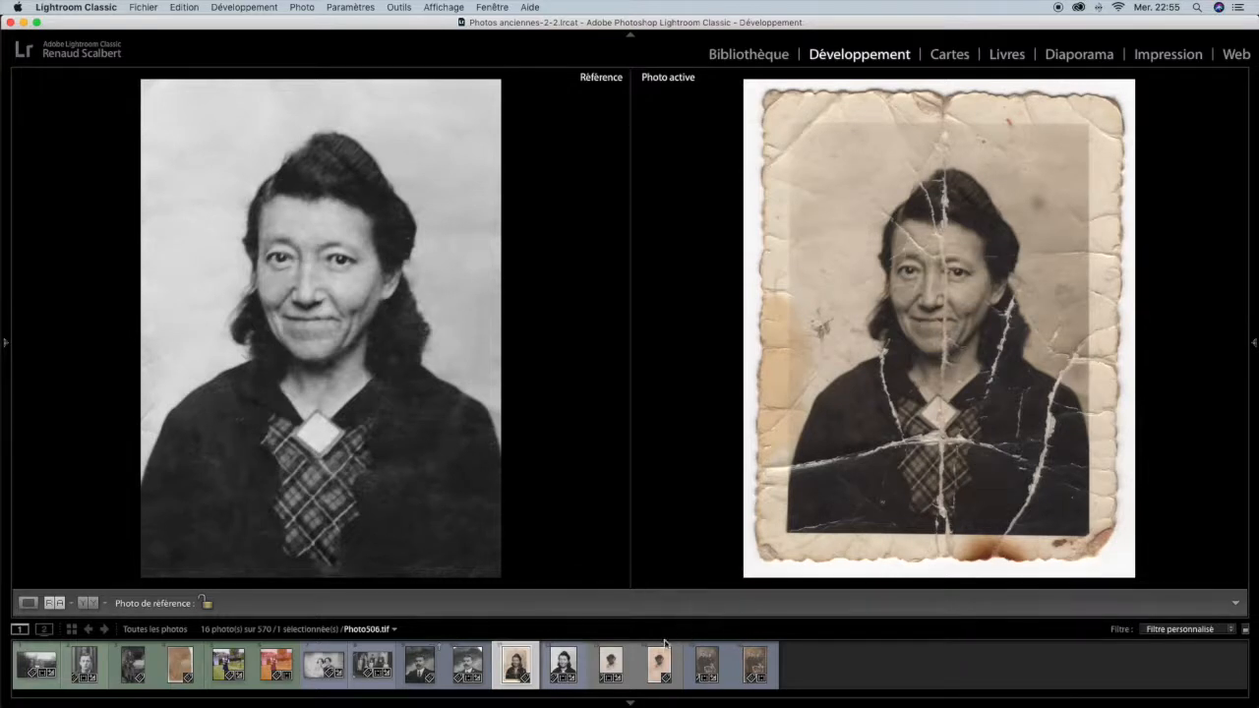
Step: Compare the child portrait Photo507.tif and the faded colour garden photo Photo218.tif with their restored versions as reference photos
{"action": "left_click", "coordinate": [656, 673]}
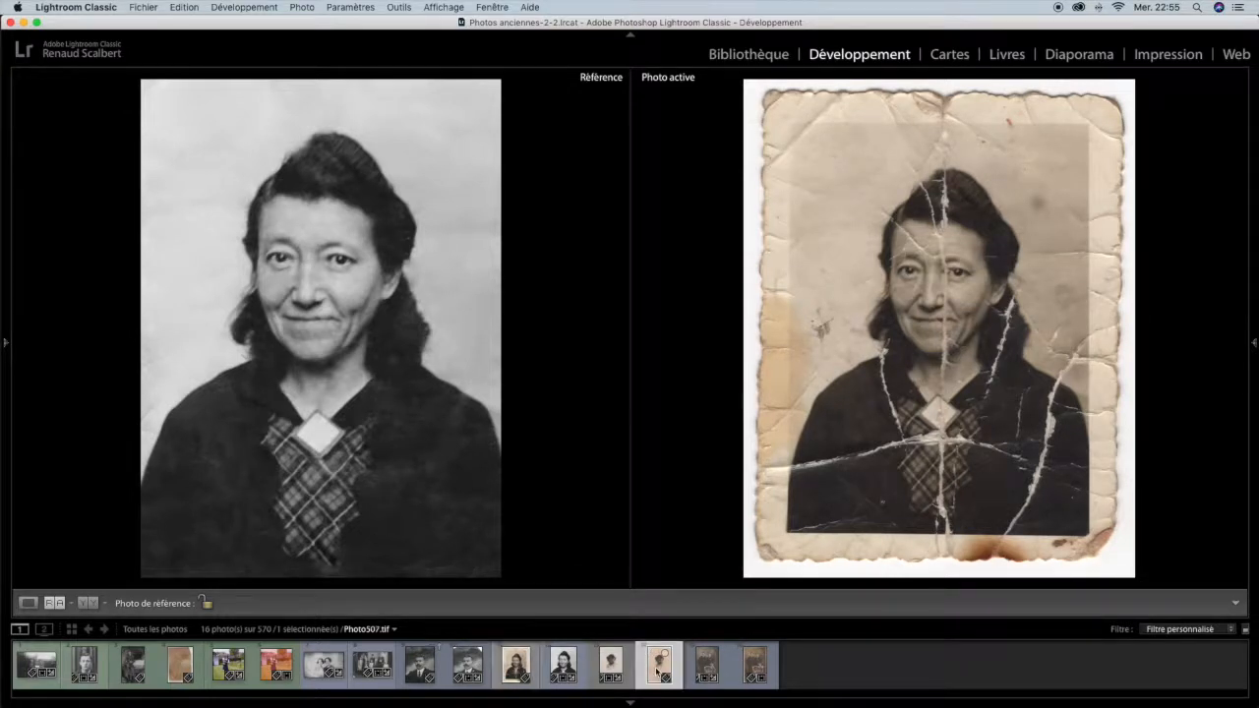
{"action": "left_click_drag", "start_coordinate": [596, 642], "coordinate": [466, 509]}
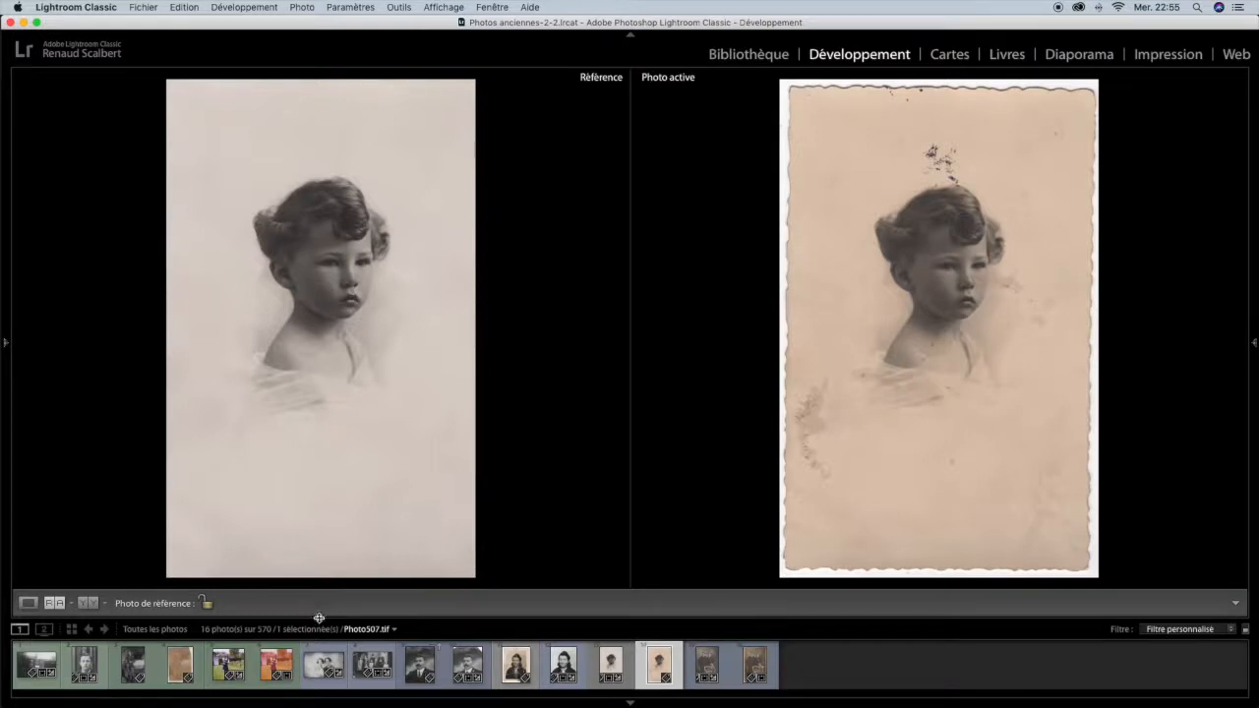
{"action": "left_click", "coordinate": [276, 668]}
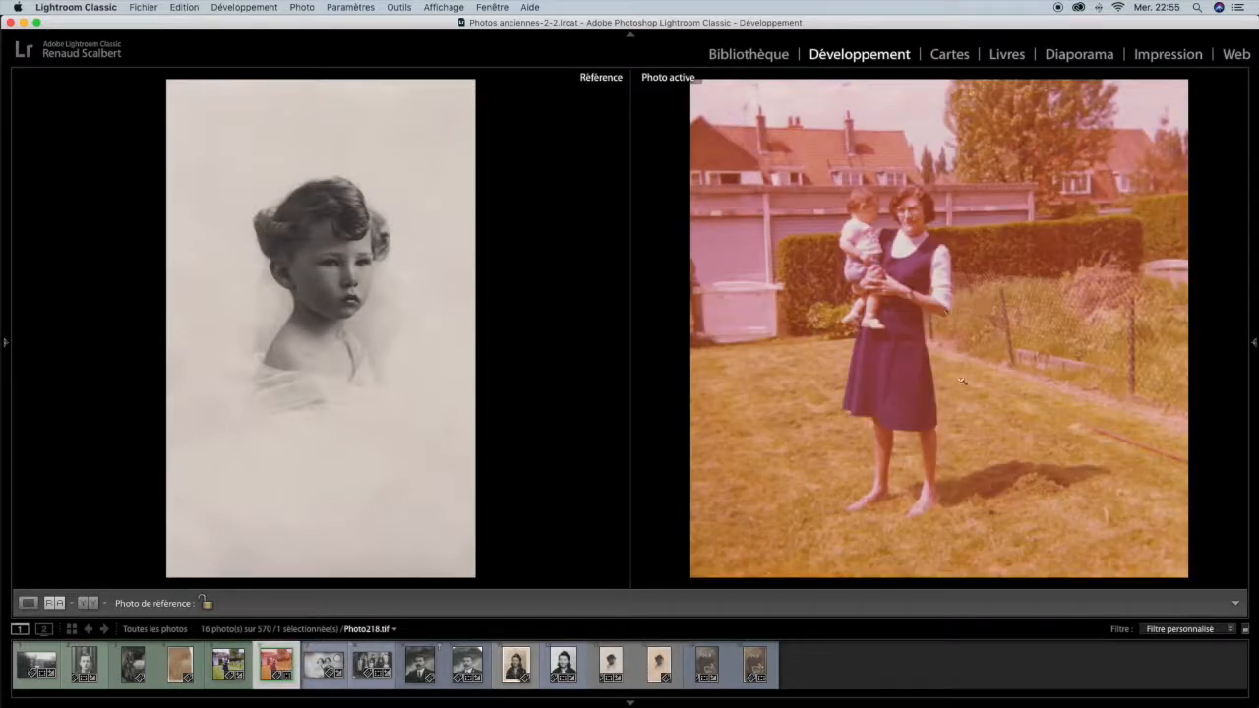
{"action": "left_click_drag", "start_coordinate": [227, 663], "coordinate": [275, 460]}
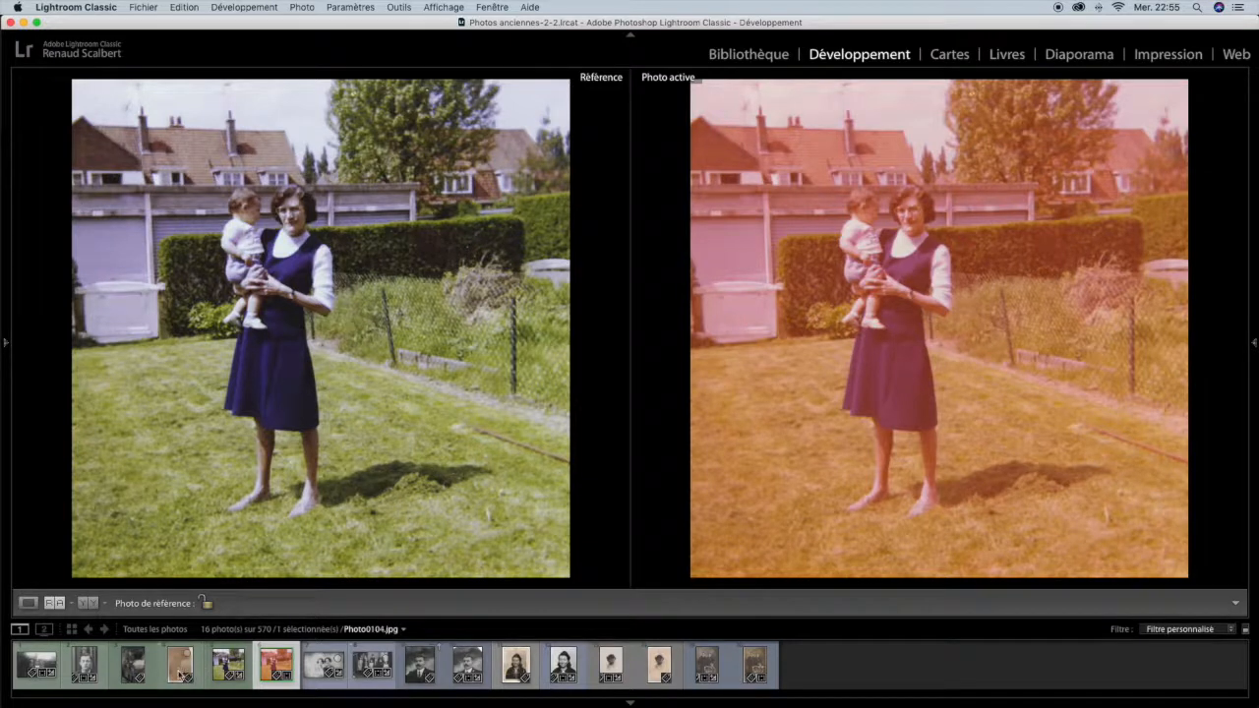
Step: Compare the faded soldier photo Photo0104.jpg with its restored version as the reference photo, and minimize the Lightroom Classic window
{"action": "left_click_drag", "start_coordinate": [178, 673], "coordinate": [836, 505]}
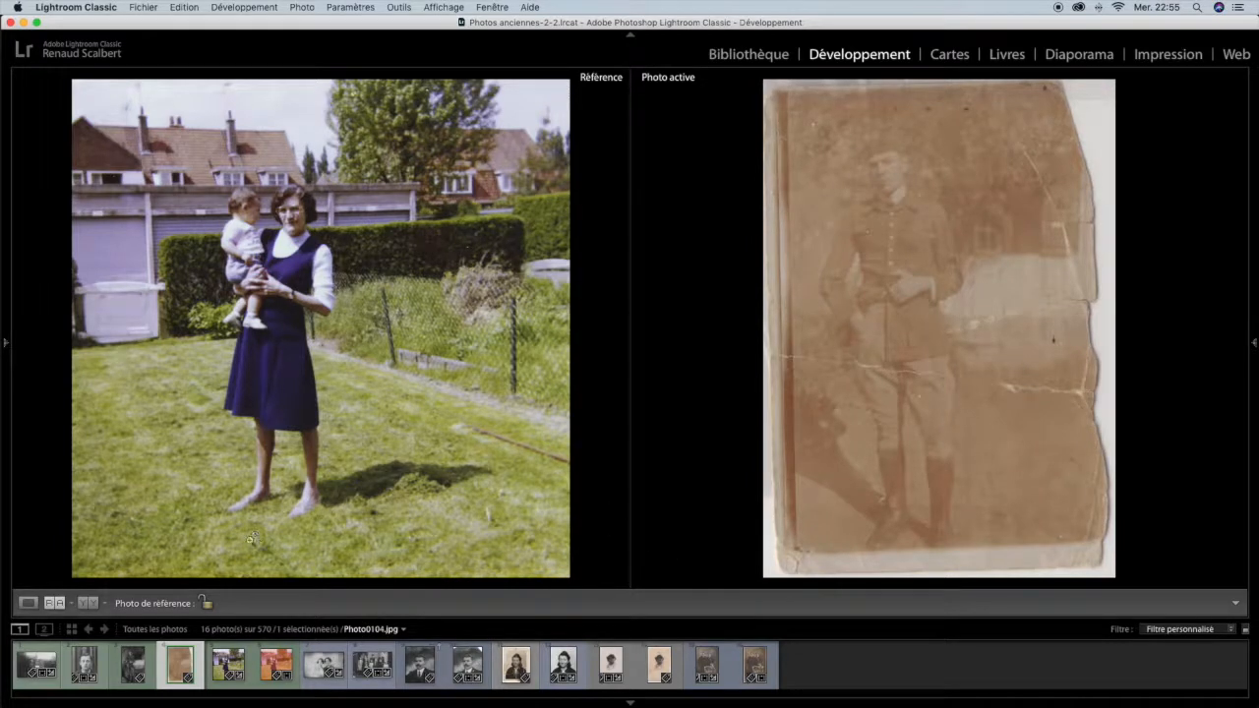
{"action": "left_click_drag", "start_coordinate": [133, 668], "coordinate": [377, 494]}
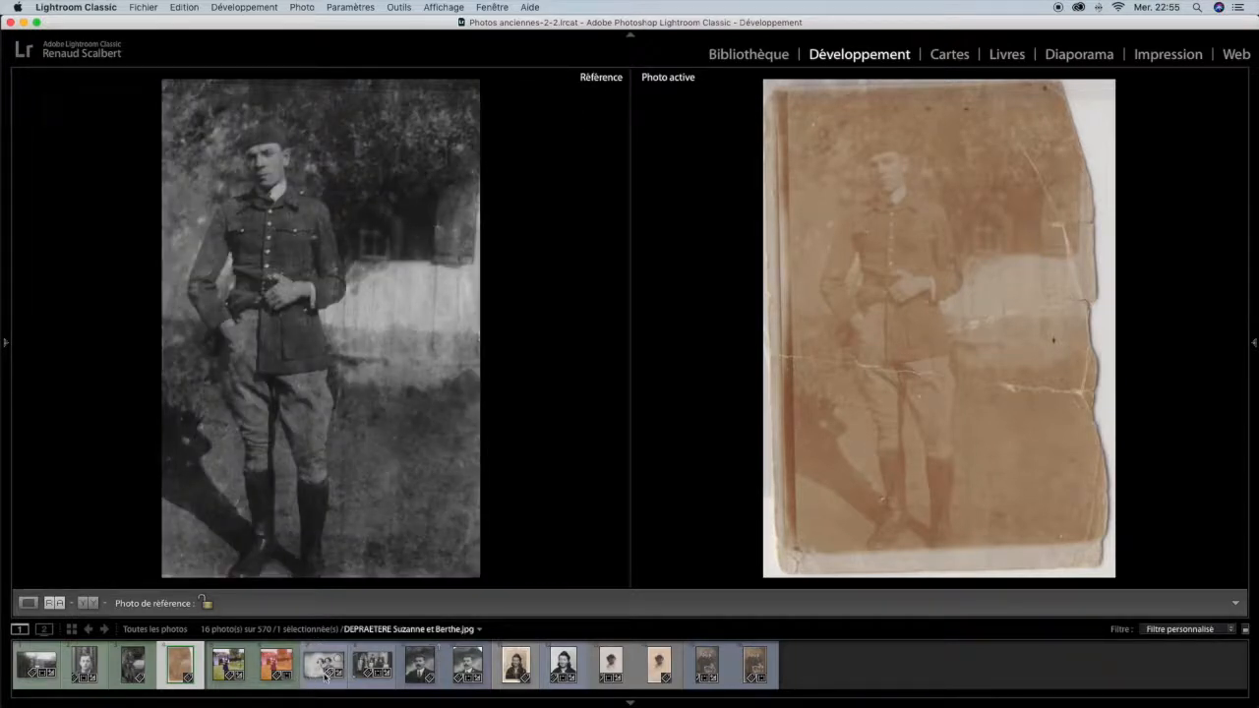
{"action": "mouse_move", "coordinate": [910, 704]}
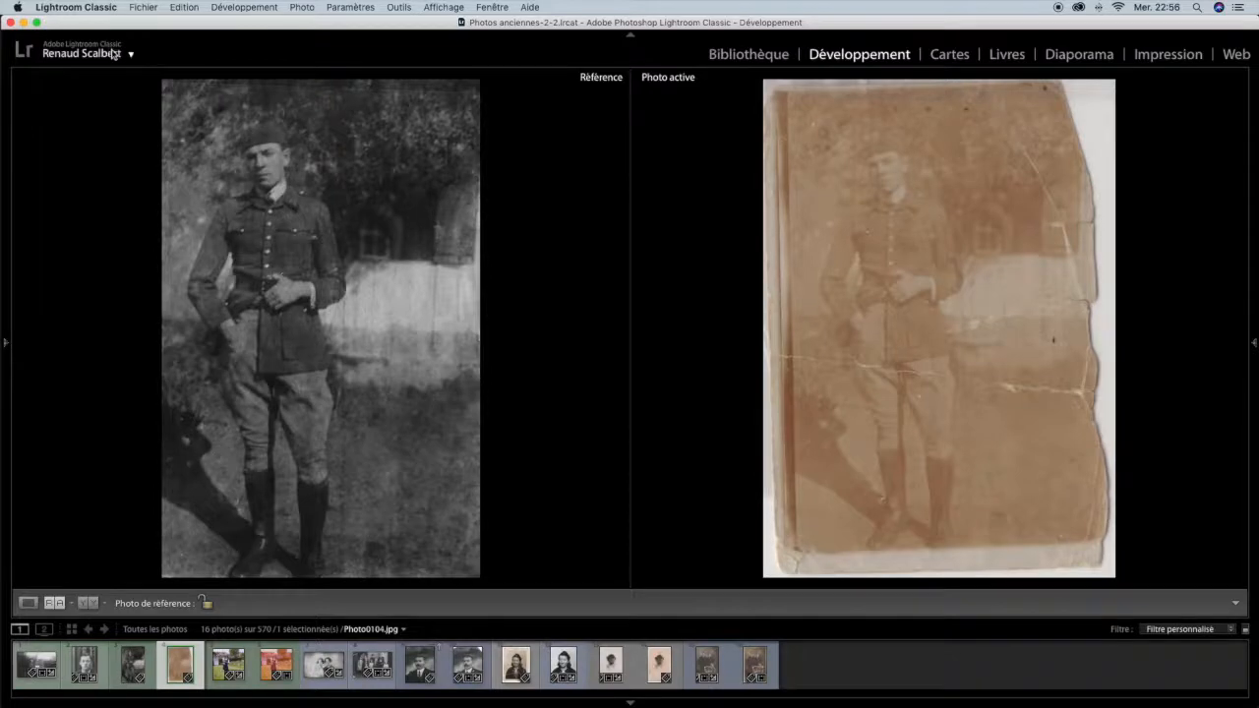
{"action": "left_click", "coordinate": [23, 21]}
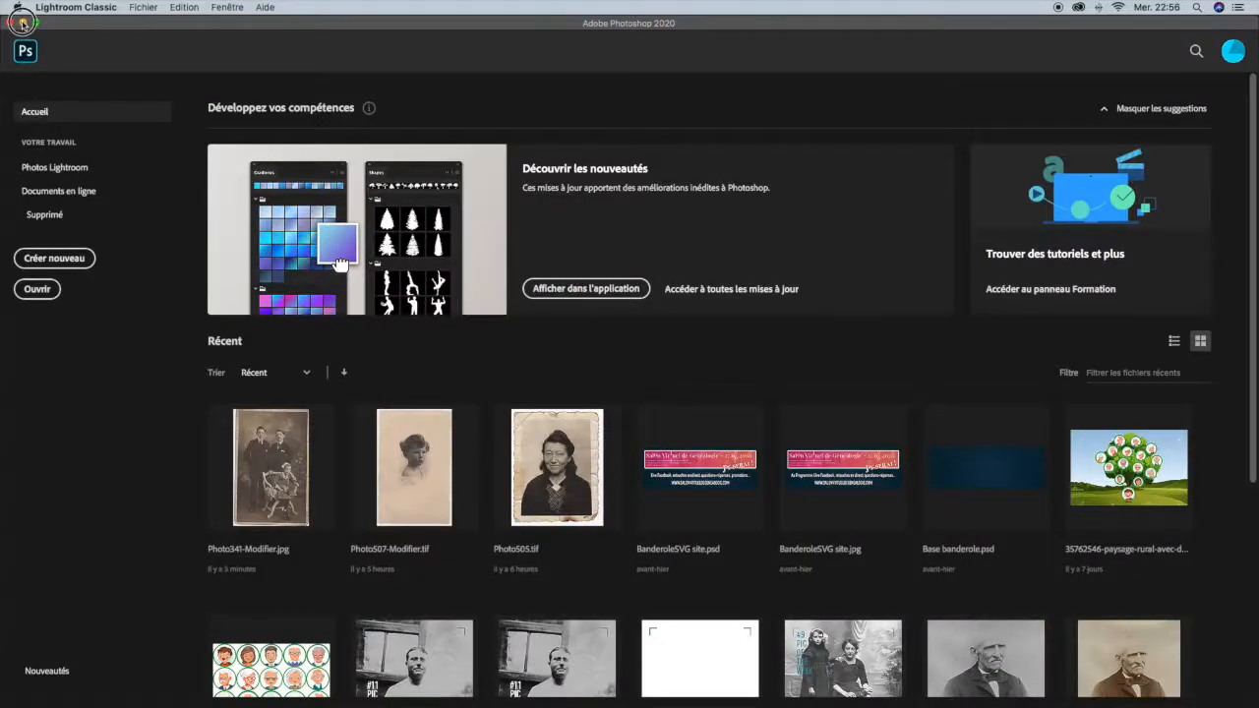